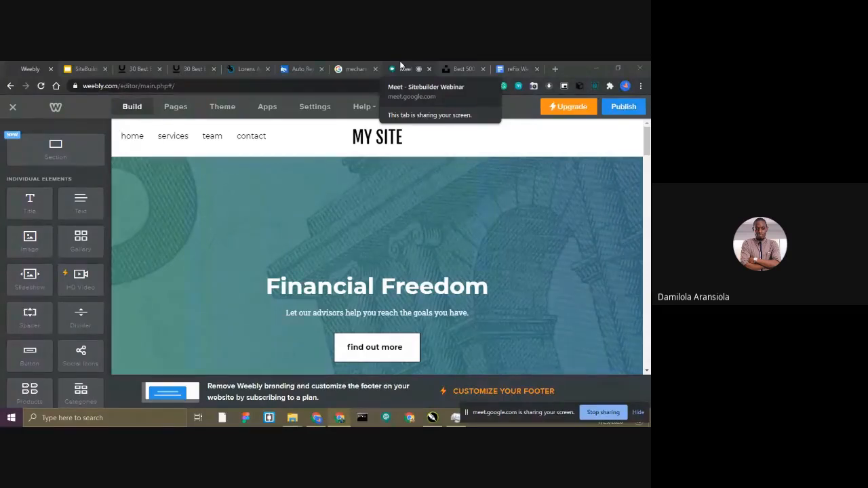
# Look over the template home page's header area and the page elements available for building it.
pyautogui.scroll(-1, 406, 223)
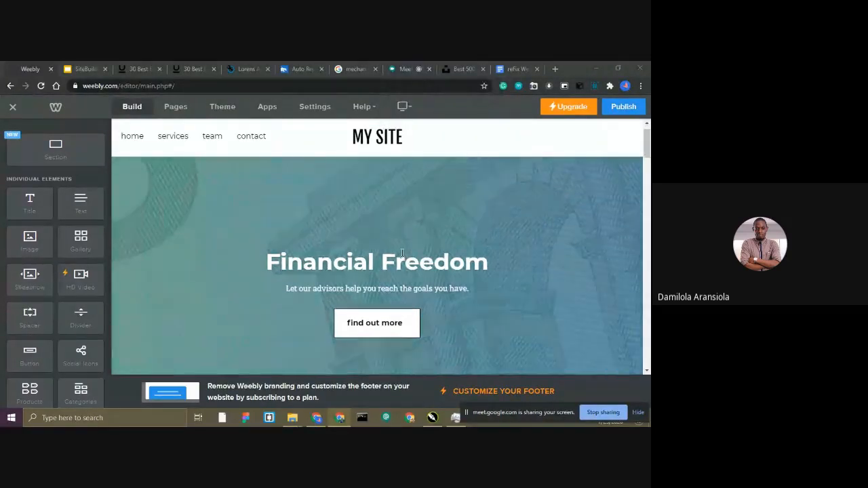
pyautogui.scroll(1, 441, 211)
pyautogui.click(442, 207)
pyautogui.scroll(-3, 443, 207)
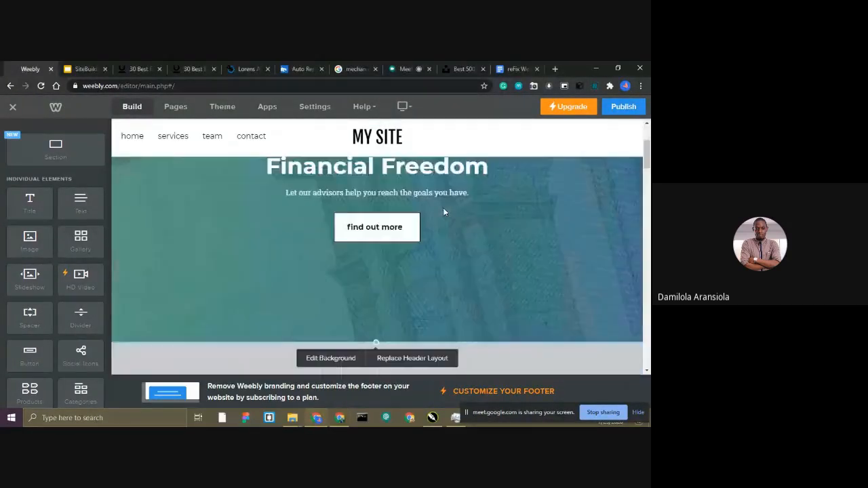
pyautogui.scroll(3, 444, 206)
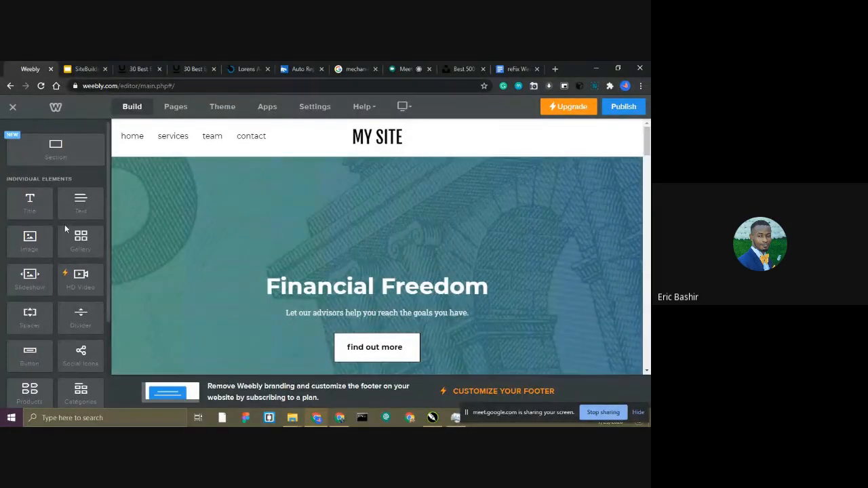
pyautogui.scroll(-5, 64, 224)
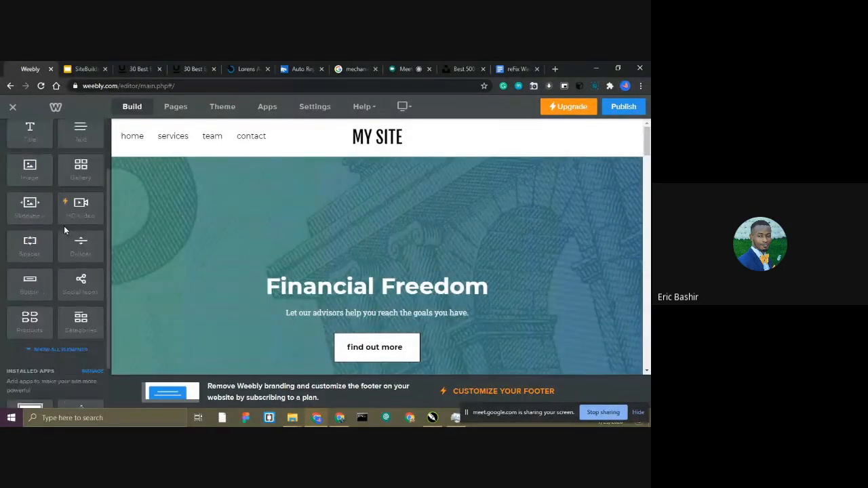
pyautogui.scroll(5, 55, 254)
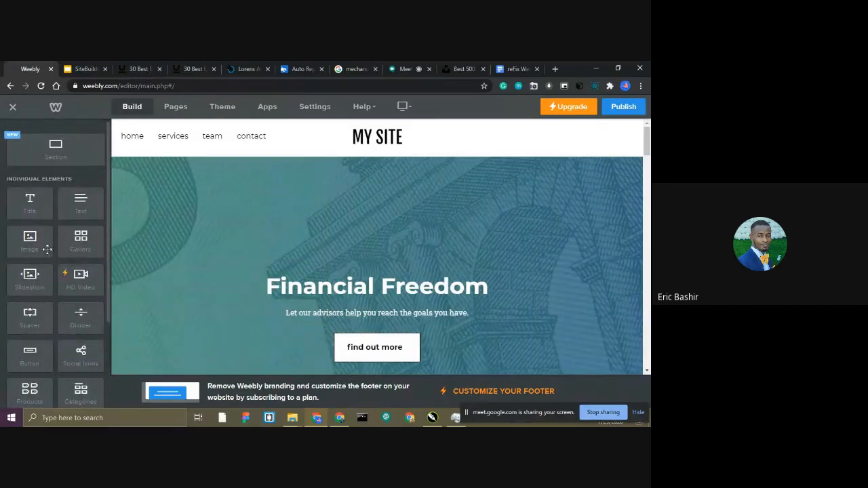
# Try adding a Title element above the Financial Freedom heading and remove it again.
pyautogui.moveTo(33, 202); pyautogui.dragTo(411, 270)
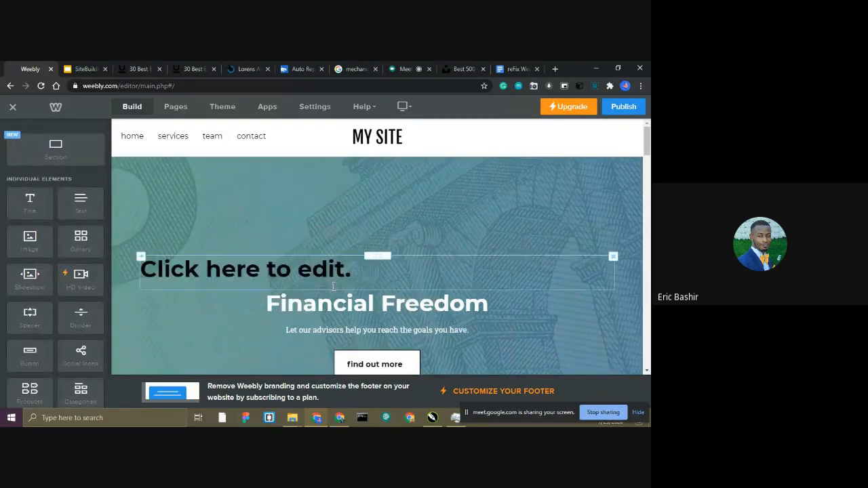
pyautogui.click(613, 257)
pyautogui.click(583, 230)
# Open the Financial Freedom header text for editing and look at its formatting and alignment options.
pyautogui.click(346, 309)
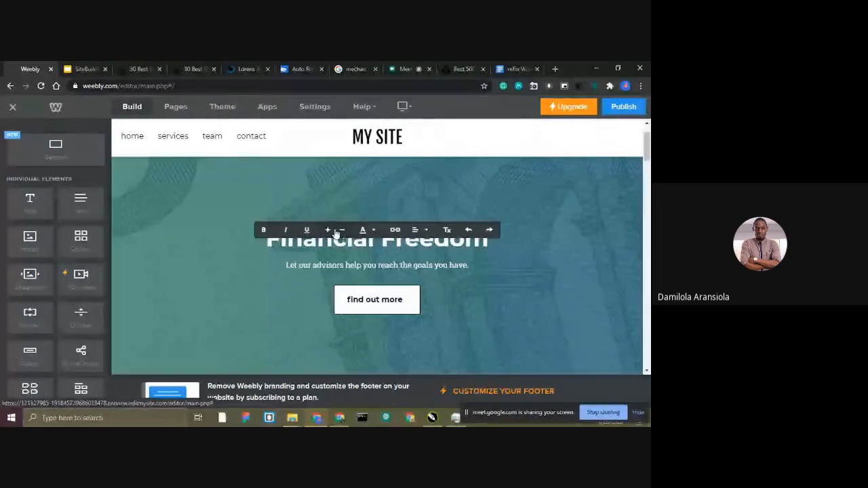
pyautogui.click(415, 230)
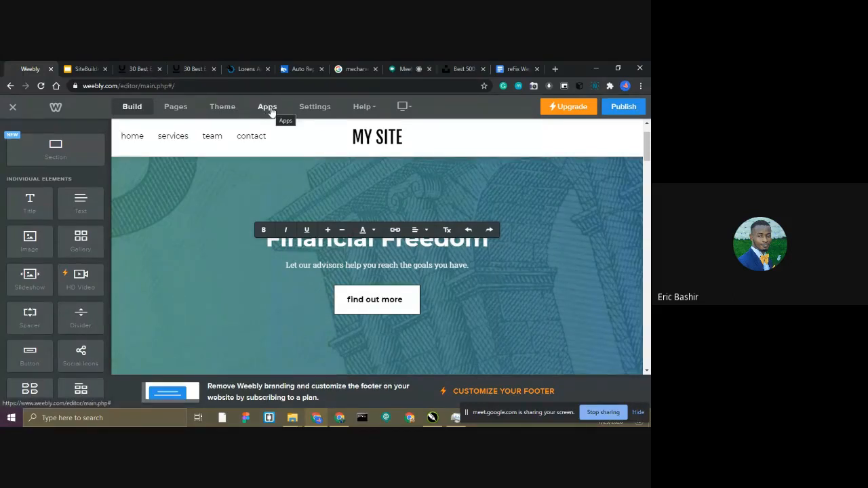
pyautogui.click(312, 193)
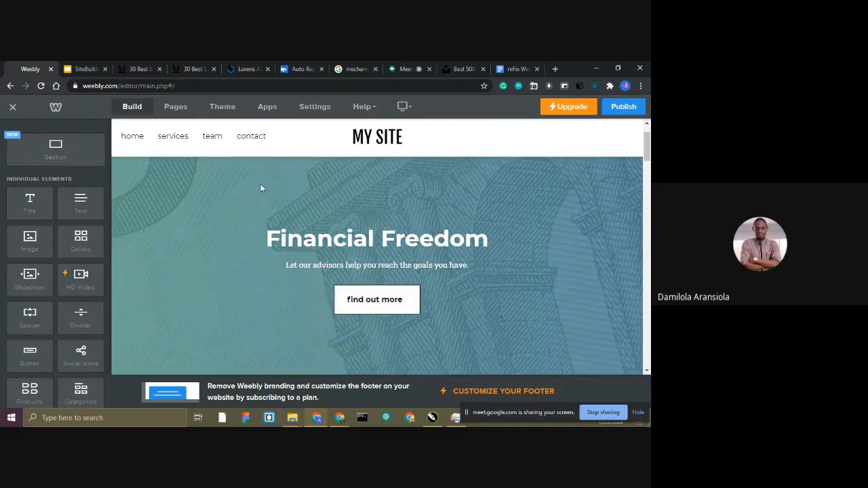
pyautogui.scroll(-4, 263, 189)
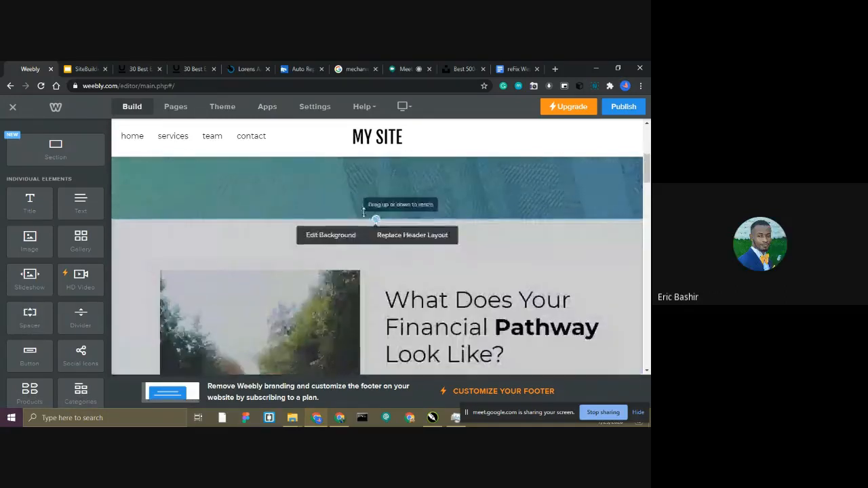
pyautogui.scroll(5, 425, 154)
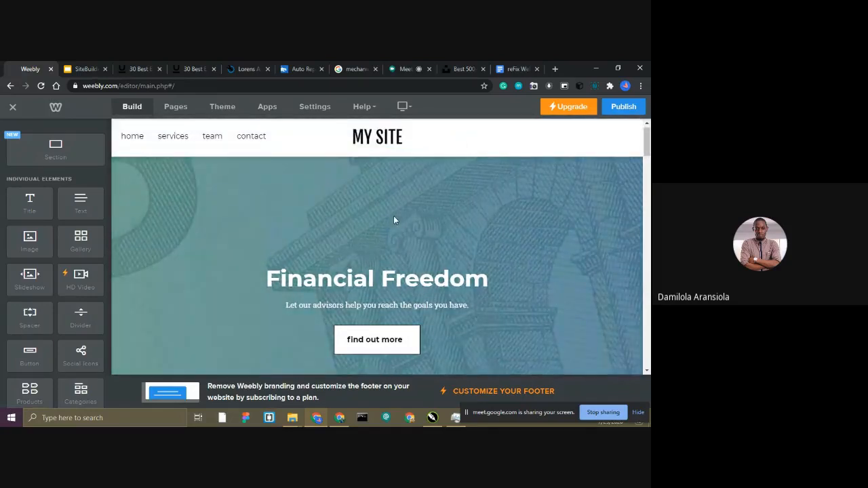
pyautogui.scroll(-1, 392, 222)
pyautogui.scroll(1, 382, 229)
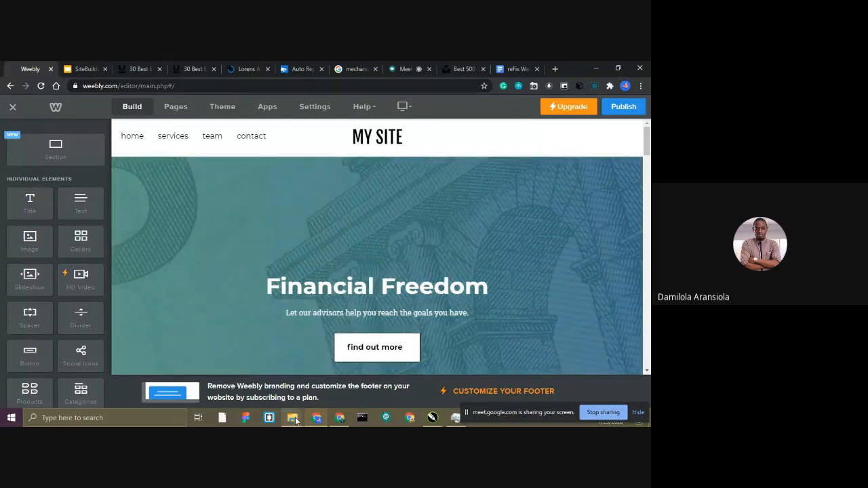
# Switch to File Explorer and view the files in the reFix Website folder as large thumbnails.
pyautogui.click(295, 417)
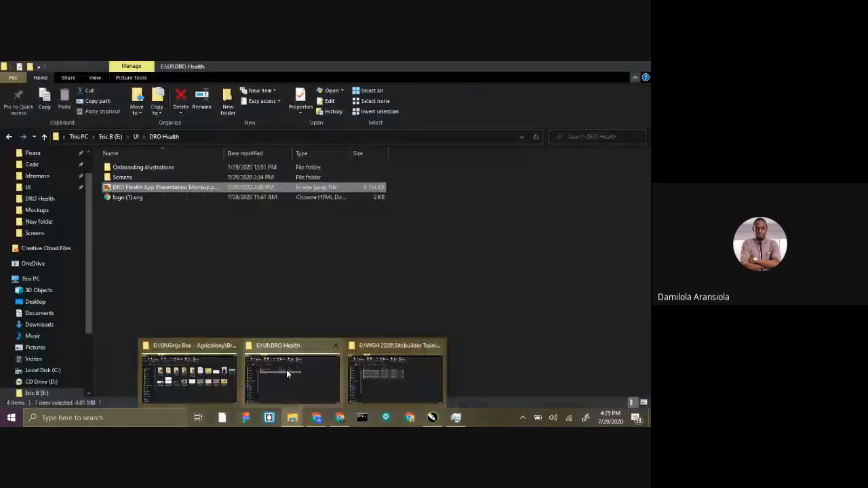
pyautogui.click(385, 372)
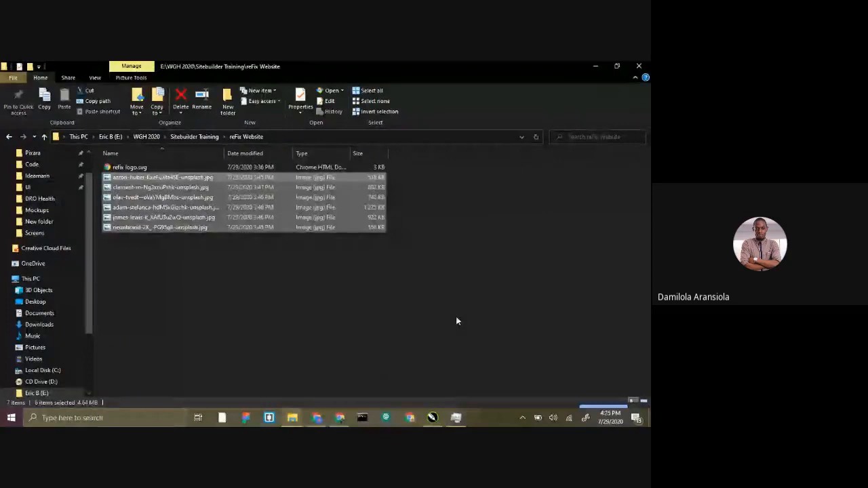
pyautogui.click(644, 400)
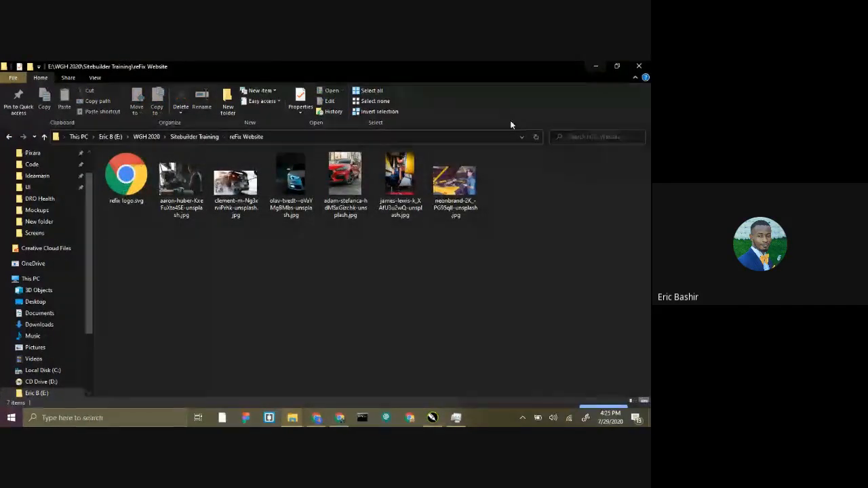
pyautogui.click(596, 66)
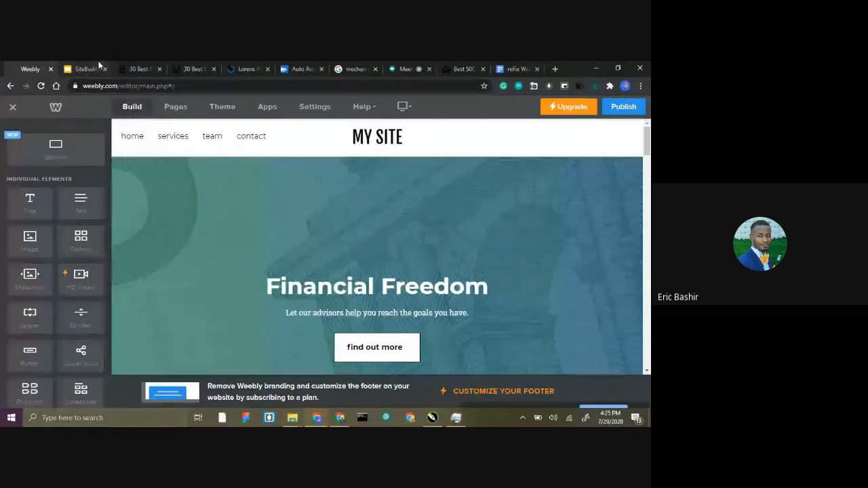
# Check the What you Need slide, and review the opening text of the reFix Website Content document in Google Docs.
pyautogui.click(102, 65)
pyautogui.click(301, 240)
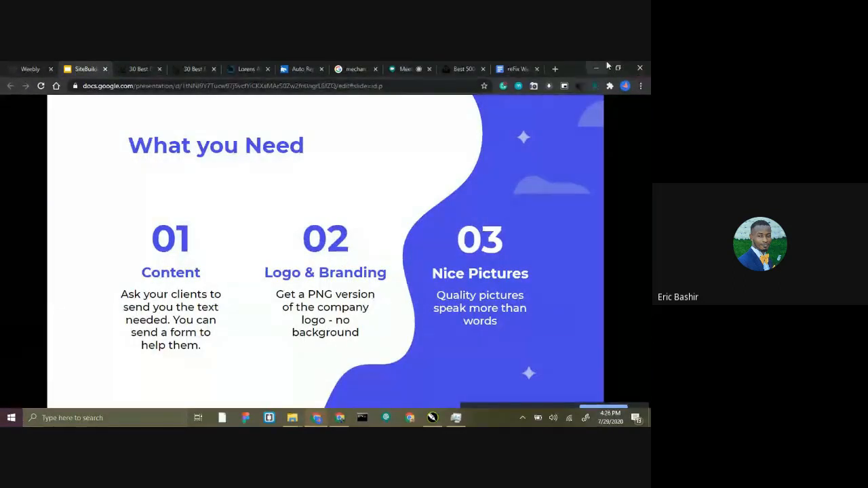
pyautogui.click(524, 65)
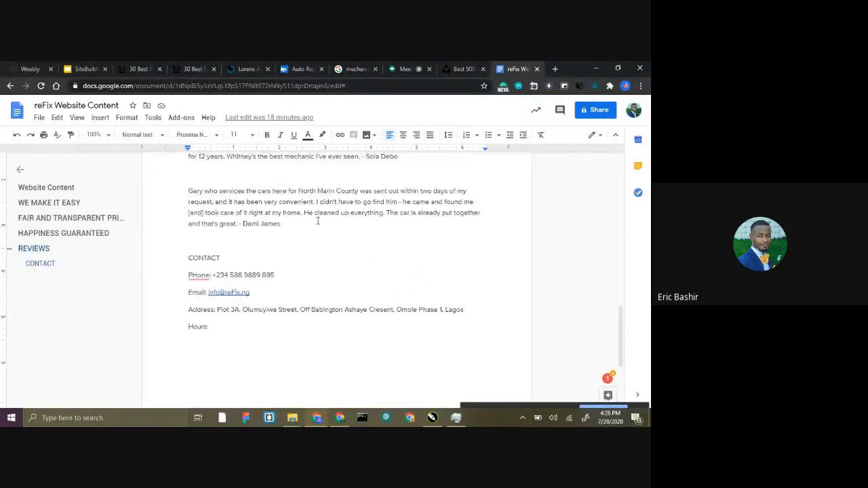
pyautogui.scroll(15, 283, 237)
pyautogui.click(261, 237)
pyautogui.scroll(-1, 261, 237)
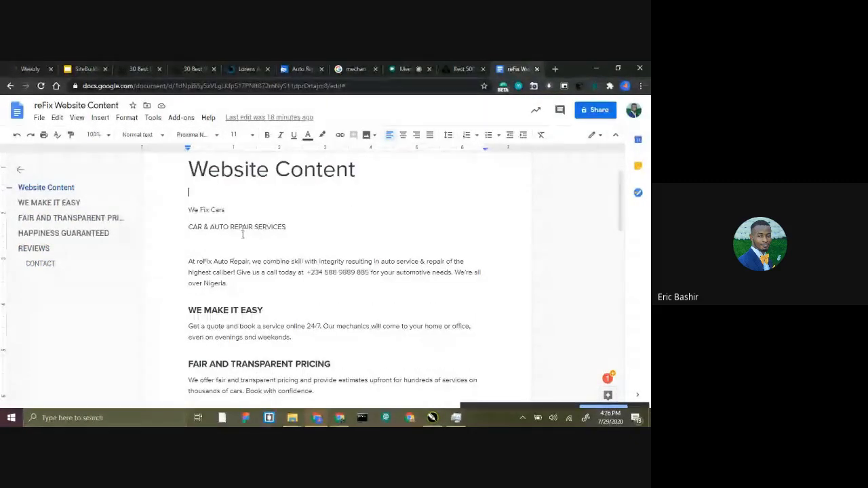
pyautogui.scroll(-1, 229, 240)
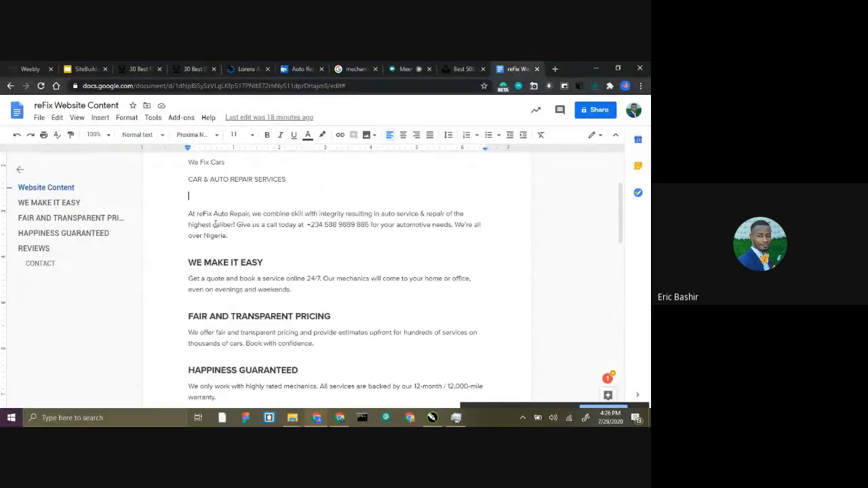
pyautogui.scroll(1, 212, 221)
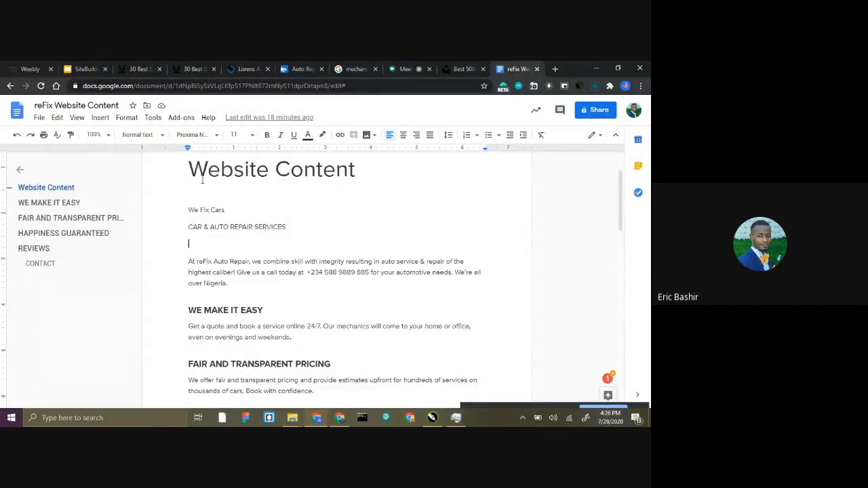
# Read through the website content from the company introduction to the reviews and the contact details.
pyautogui.scroll(-2, 253, 231)
pyautogui.moveTo(189, 215); pyautogui.dragTo(309, 383)
pyautogui.scroll(-2, 304, 297)
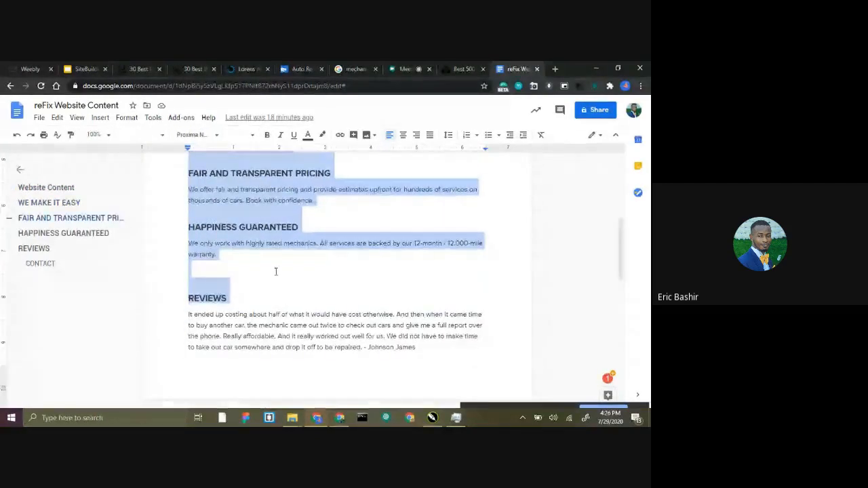
pyautogui.click(283, 262)
pyautogui.scroll(-2, 282, 261)
pyautogui.scroll(-5, 279, 260)
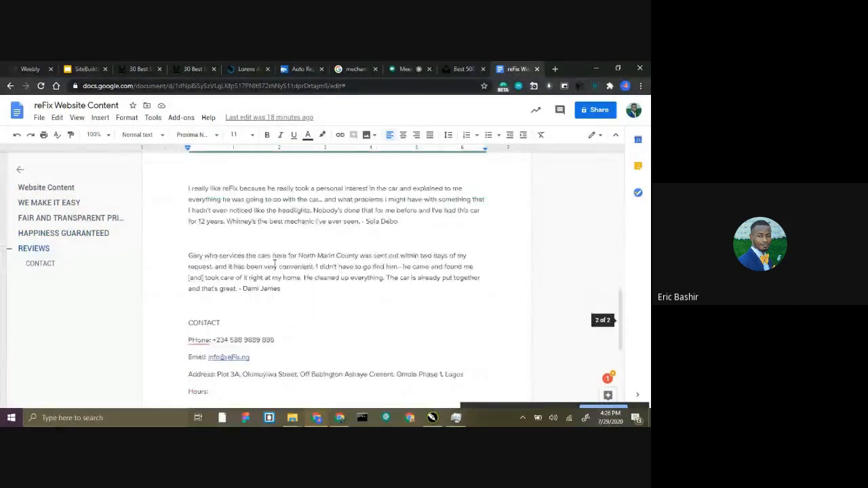
pyautogui.scroll(5, 265, 258)
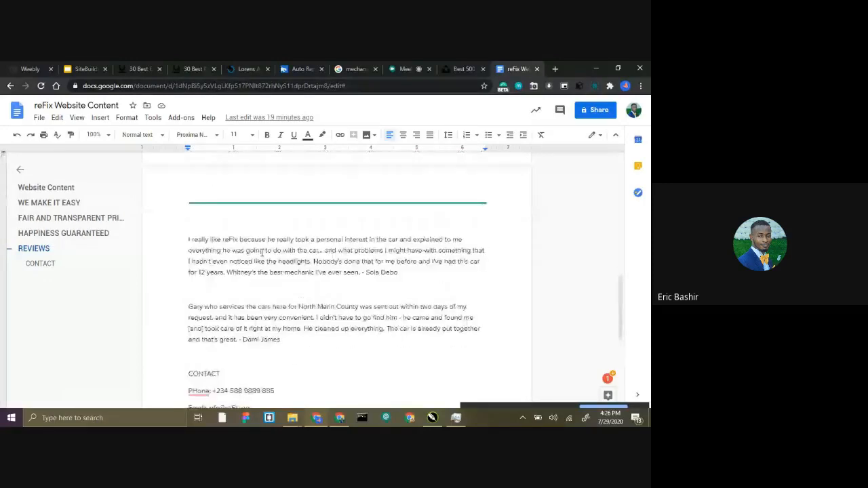
pyautogui.scroll(-1, 353, 375)
pyautogui.click(324, 249)
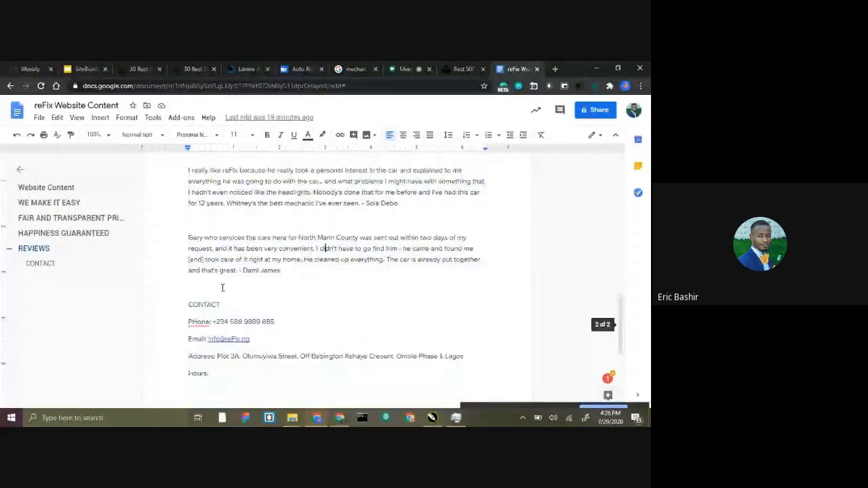
pyautogui.moveTo(187, 300); pyautogui.dragTo(260, 381)
pyautogui.click(260, 383)
# Examine the WE MAKE IT EASY, FAIR AND TRANSPARENT PRICING and HAPPINESS GUARANTEED sections of the document.
pyautogui.scroll(15, 287, 319)
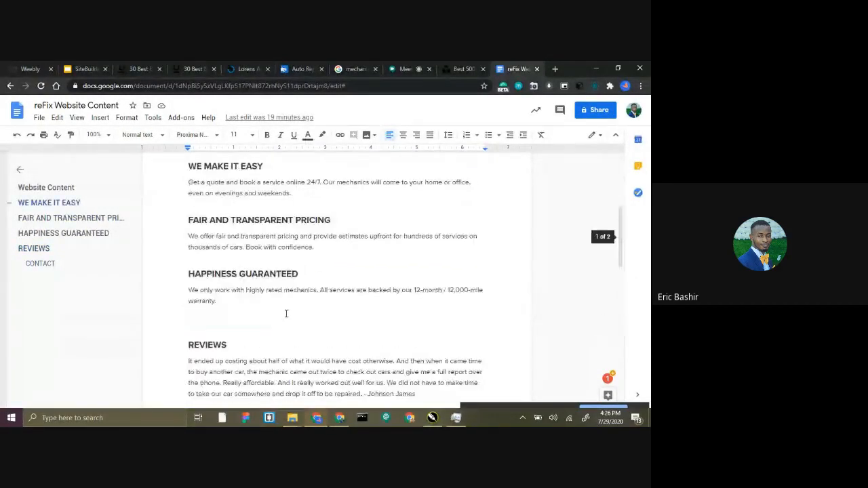
pyautogui.moveTo(183, 280); pyautogui.dragTo(204, 281)
pyautogui.moveTo(259, 295); pyautogui.dragTo(308, 300)
pyautogui.click(305, 300)
pyautogui.scroll(-3, 306, 271)
pyautogui.moveTo(189, 237); pyautogui.dragTo(258, 264)
pyautogui.scroll(-3, 257, 264)
pyautogui.moveTo(189, 191); pyautogui.dragTo(283, 337)
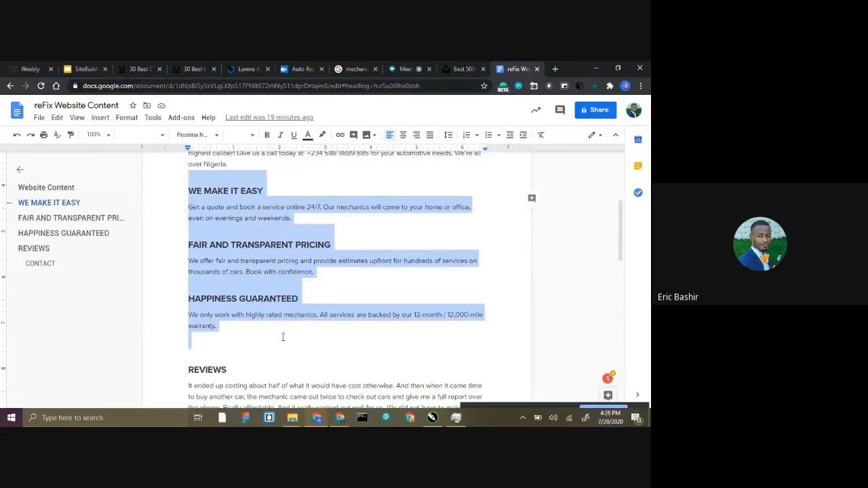
pyautogui.click(283, 335)
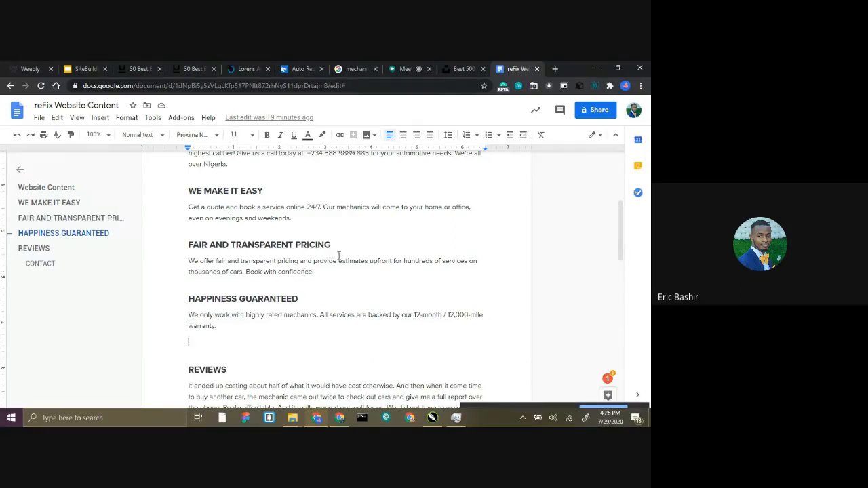
pyautogui.scroll(-4, 418, 193)
# Open the first photo of the reFix Website folder in Honeyview, browse the folder's pictures and close the viewer.
pyautogui.moveTo(292, 417)
pyautogui.click(380, 358)
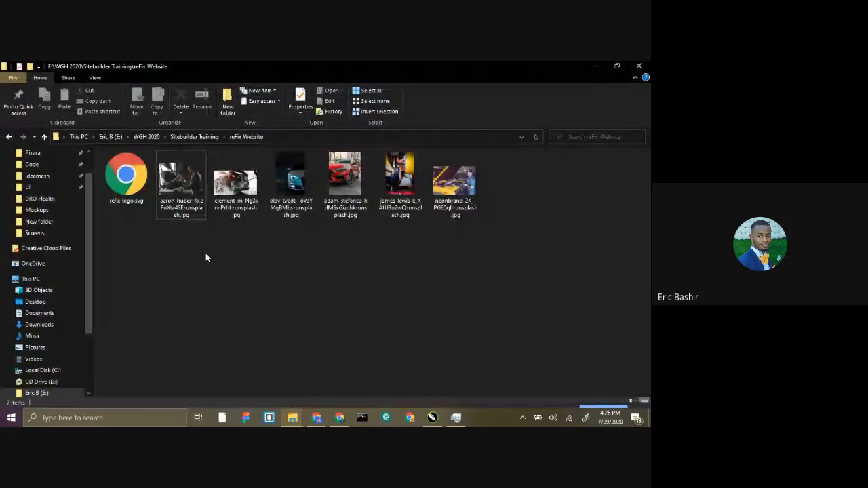
pyautogui.doubleClick(181, 184)
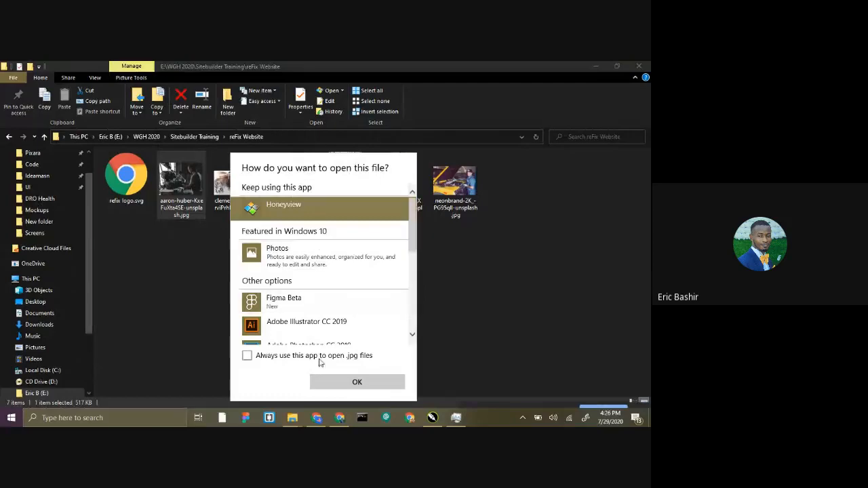
pyautogui.click(327, 384)
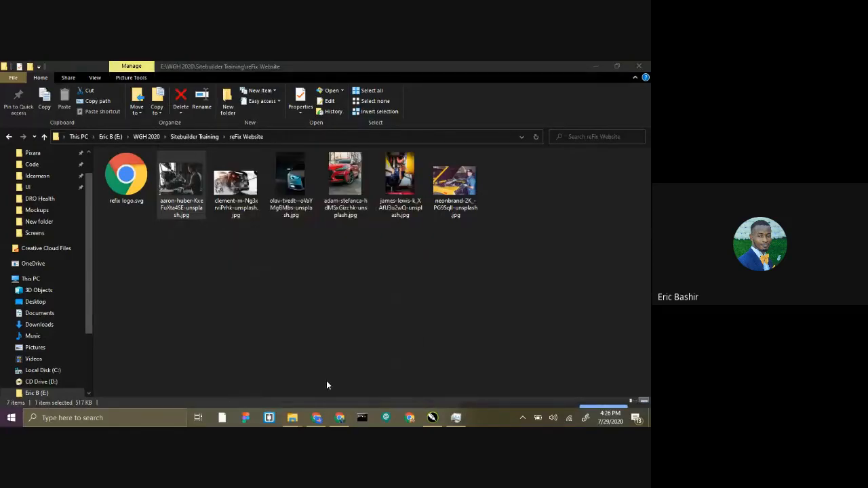
pyautogui.scroll(-3, 306, 273)
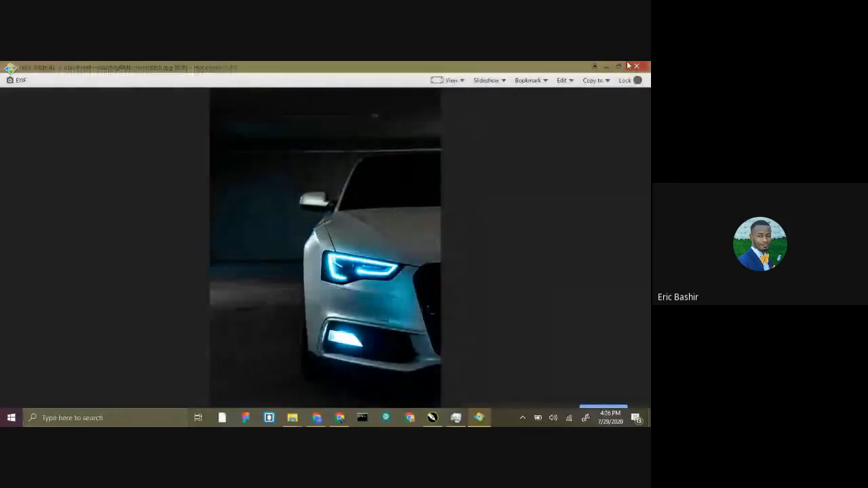
pyautogui.click(636, 66)
pyautogui.click(255, 293)
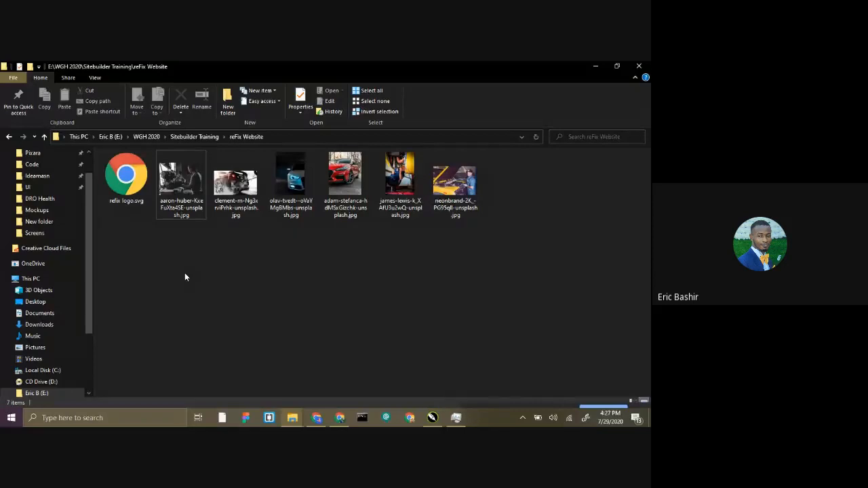
# Open refix logo.svg from the reFix Website folder in Chrome to view the company logo.
pyautogui.click(124, 183)
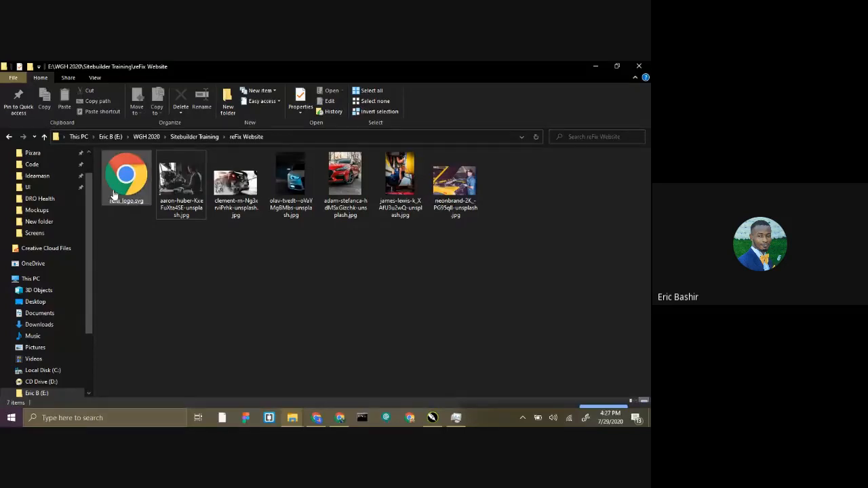
pyautogui.doubleClick(123, 184)
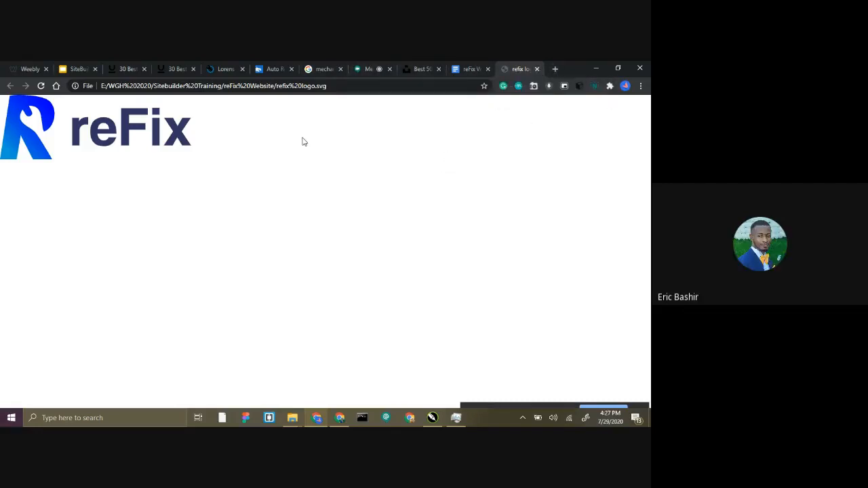
# Check the Sitebuilder Webinar call in Google Meet and close the browser preview of refix logo.svg.
pyautogui.click(363, 68)
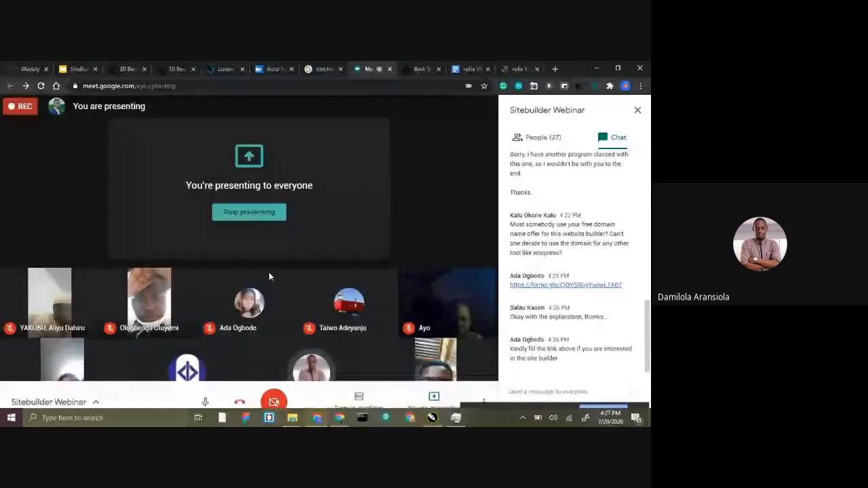
pyautogui.click(519, 68)
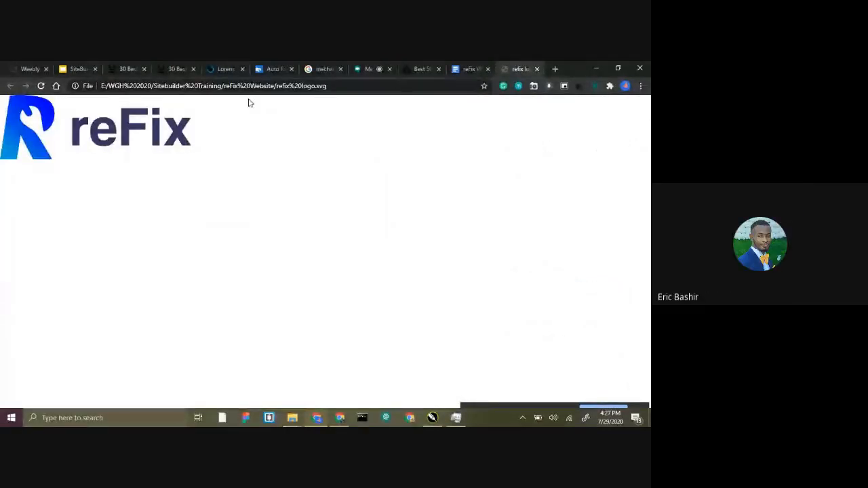
pyautogui.click(537, 69)
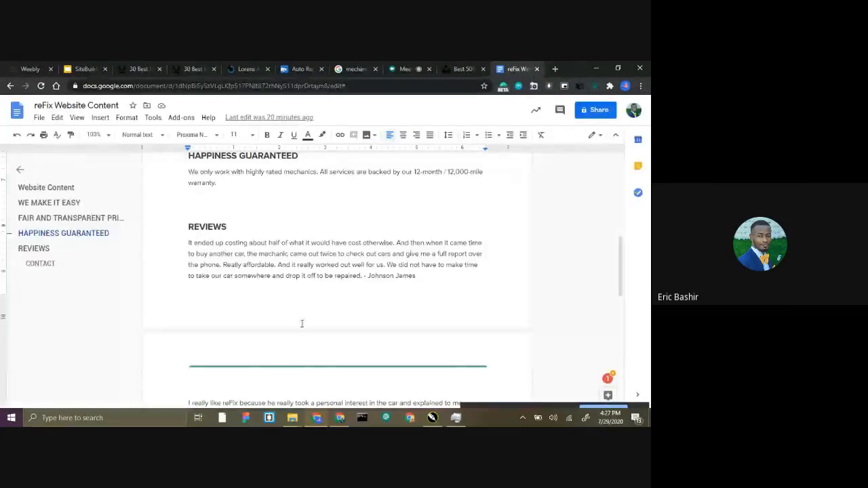
pyautogui.moveTo(293, 415)
pyautogui.click(387, 385)
pyautogui.click(383, 372)
pyautogui.click(603, 65)
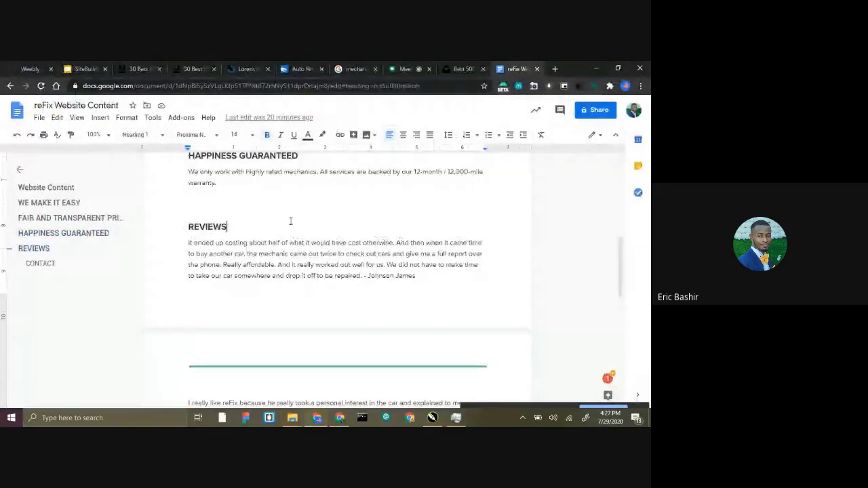
# Switch to the Weebly editor and change the MY SITE title in the site header from text to a logo.
pyautogui.click(30, 69)
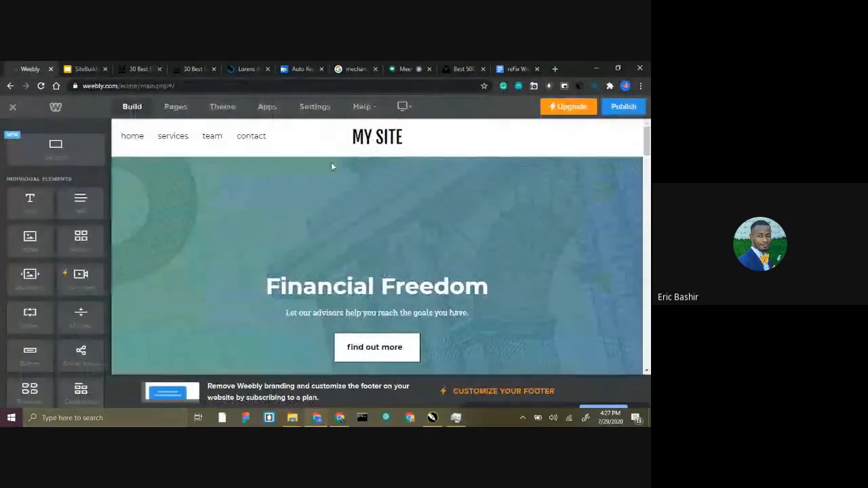
pyautogui.click(385, 139)
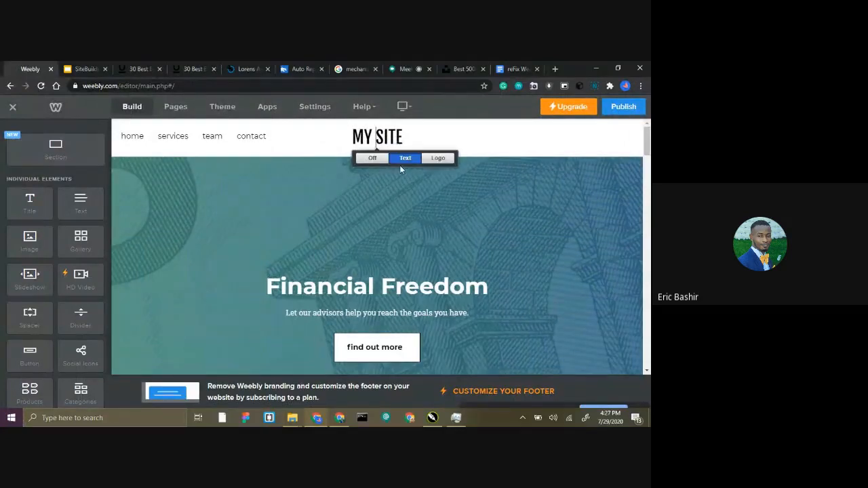
pyautogui.click(430, 160)
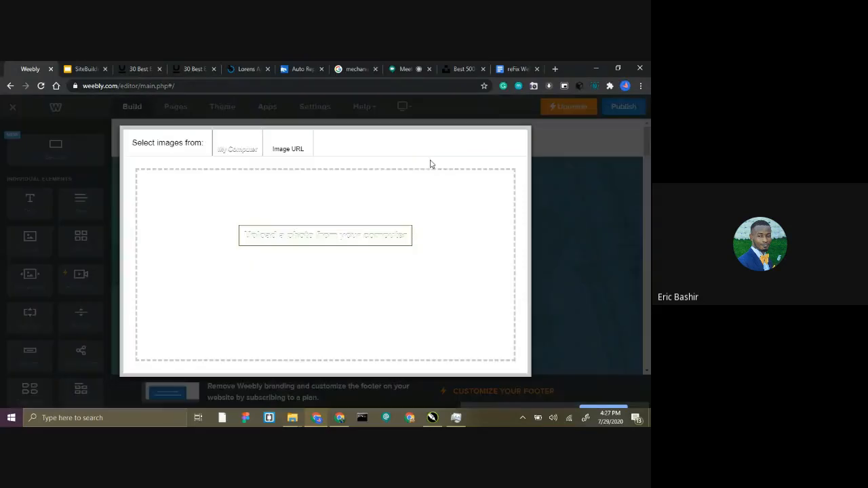
# Try to upload refix logo.svg from the reFix Website folder as the site logo.
pyautogui.click(275, 241)
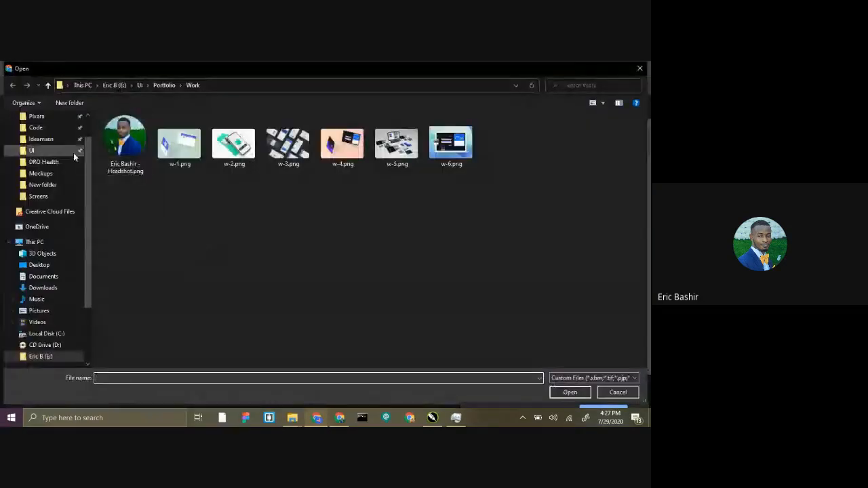
pyautogui.scroll(1, 72, 155)
pyautogui.scroll(-1, 55, 131)
pyautogui.scroll(1, 56, 130)
pyautogui.click(37, 124)
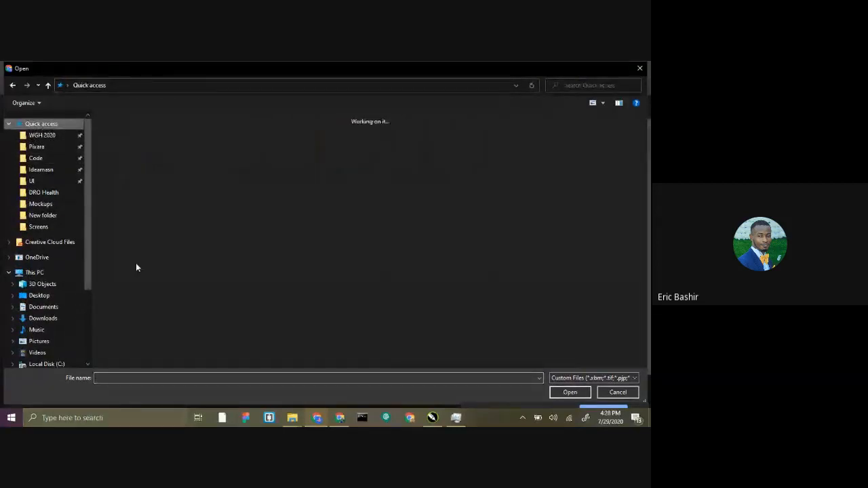
pyautogui.doubleClick(126, 220)
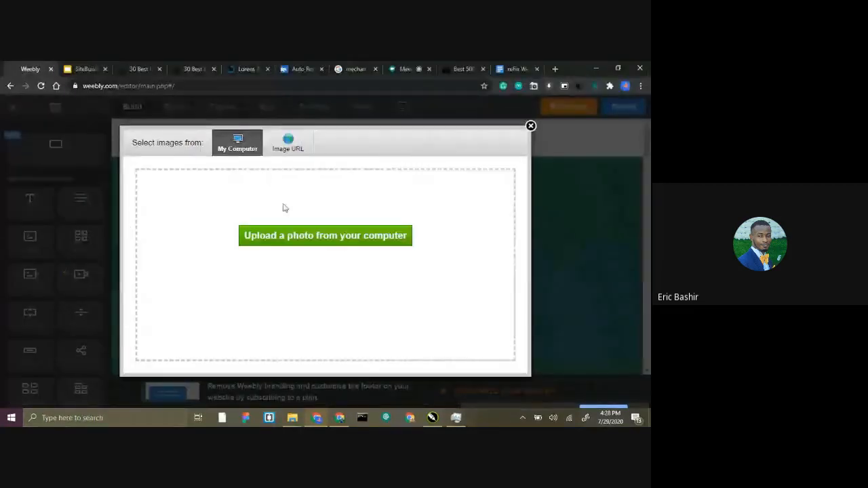
pyautogui.click(313, 237)
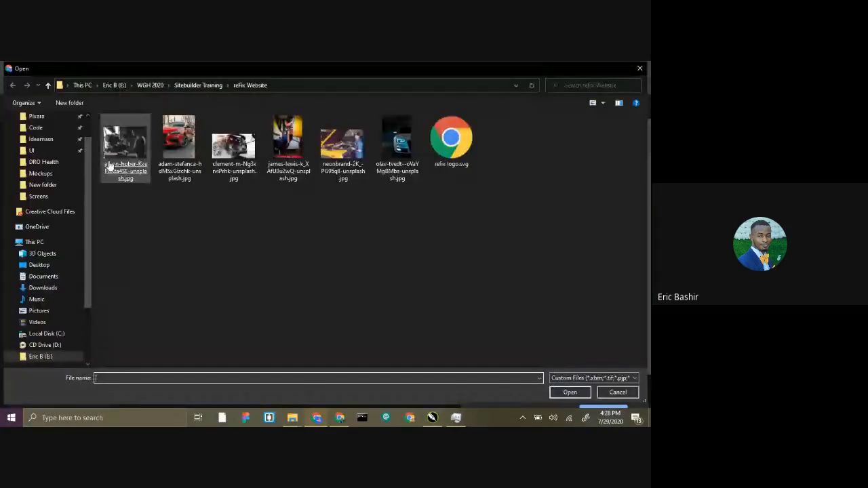
pyautogui.doubleClick(451, 142)
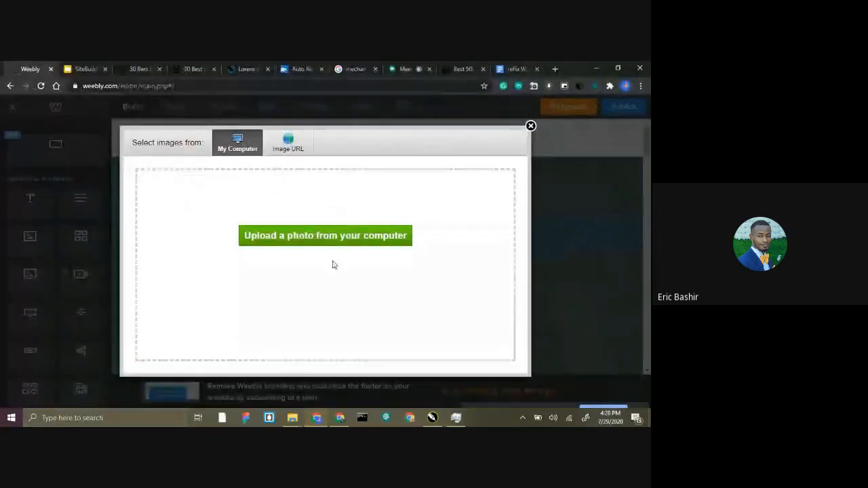
# Switch to CorelDRAW and export the selected reFix logo artwork as refix logo.png into the reFix Website folder.
pyautogui.click(432, 416)
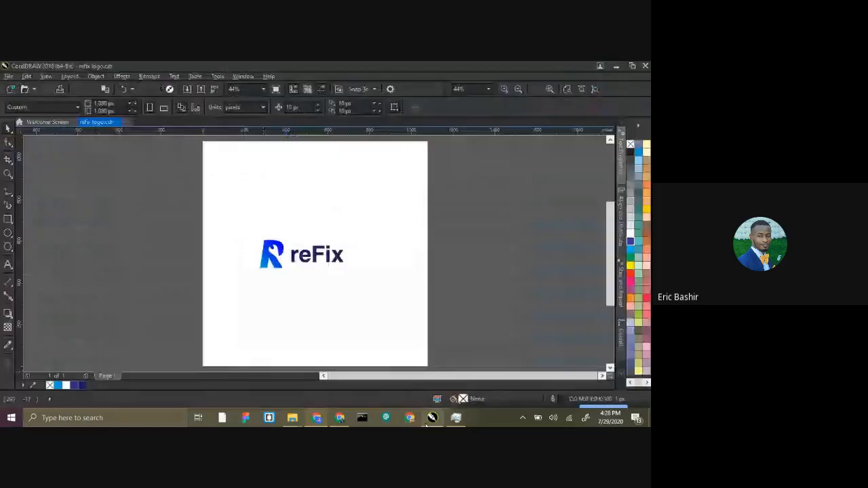
pyautogui.click(319, 256)
pyautogui.moveTo(461, 229); pyautogui.dragTo(184, 280)
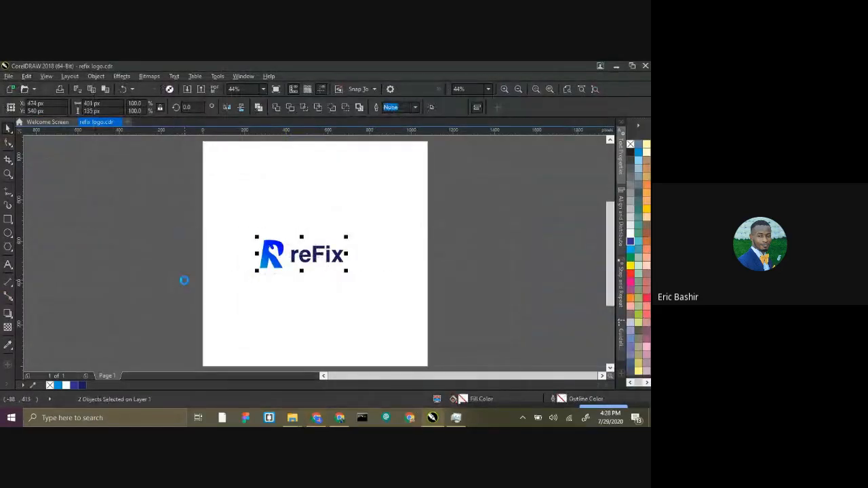
pyautogui.hotkey('ctrl', 'e')
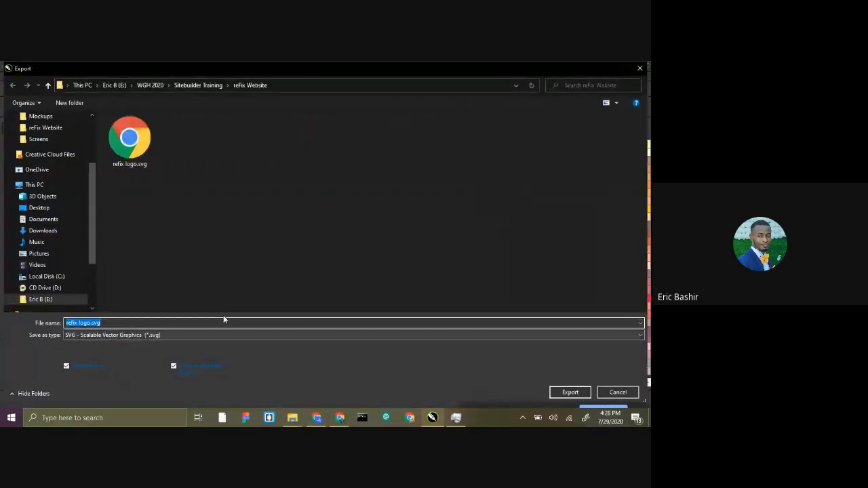
pyautogui.click(164, 334)
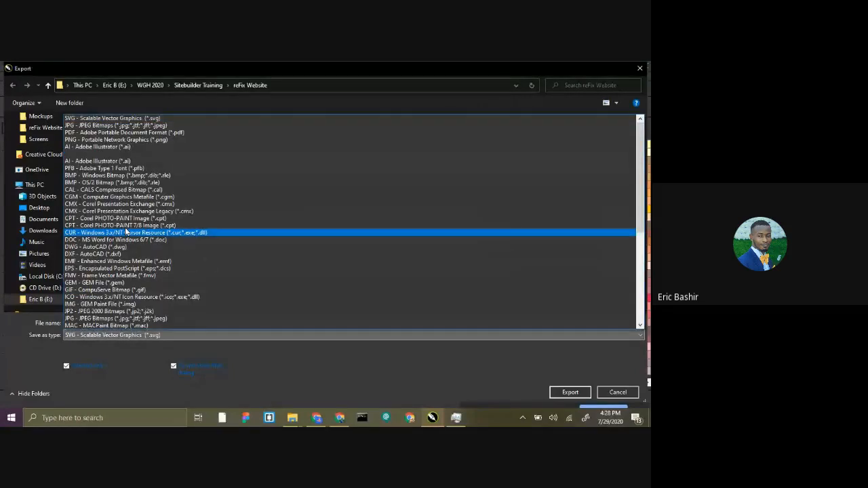
pyautogui.click(110, 139)
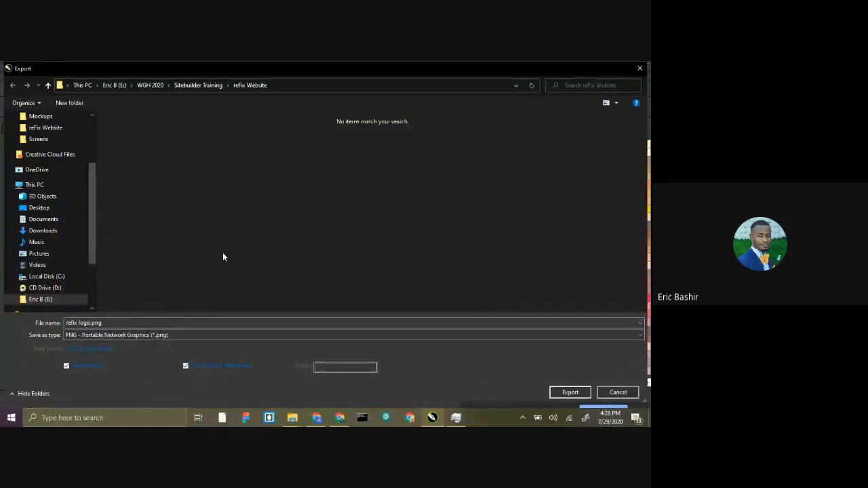
pyautogui.click(558, 391)
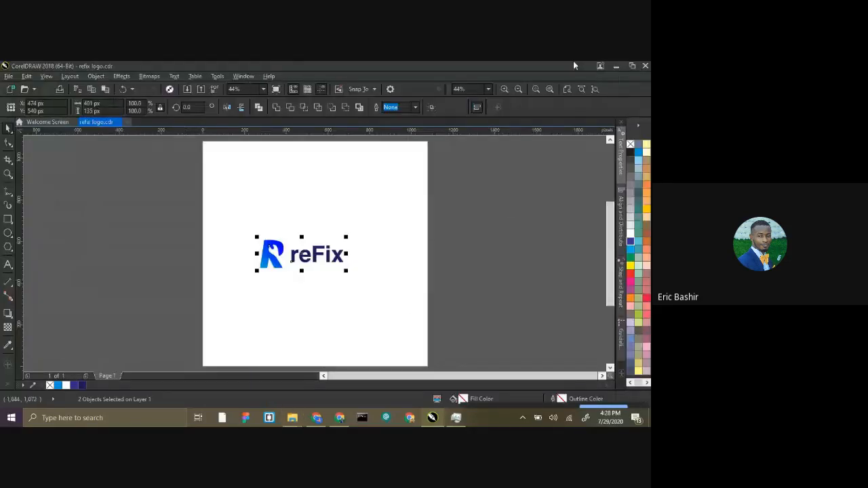
pyautogui.click(616, 66)
# Upload refix logo.png from the reFix Website folder as the logo in the site header.
pyautogui.click(303, 236)
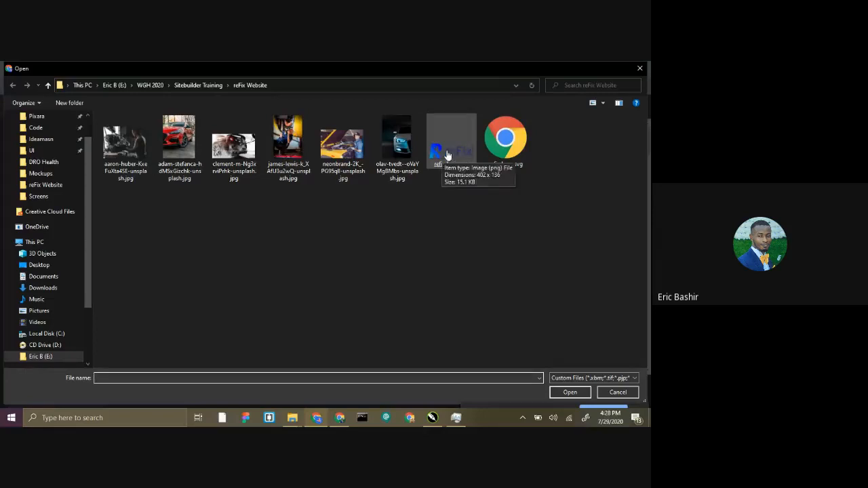
pyautogui.doubleClick(442, 156)
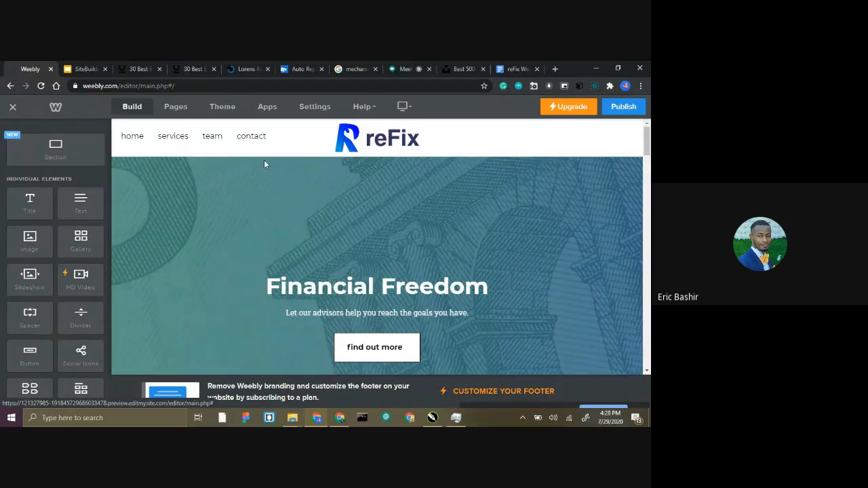
pyautogui.scroll(-2, 356, 167)
pyautogui.scroll(2, 333, 217)
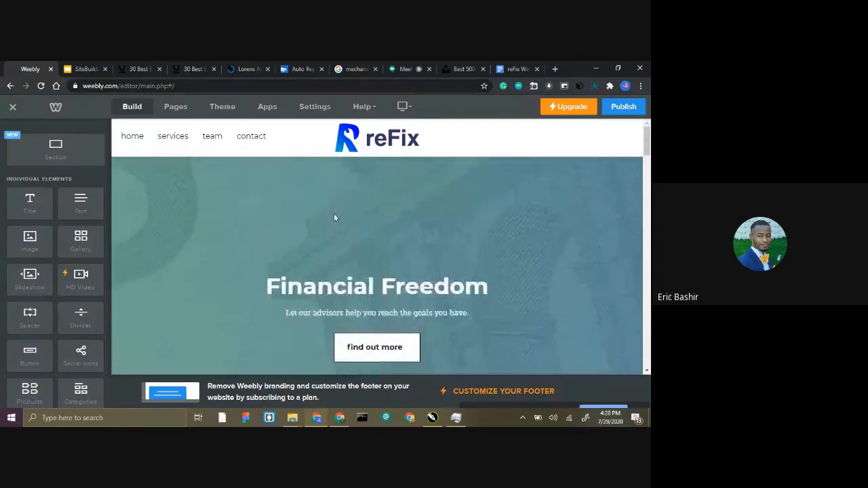
pyautogui.scroll(-1, 333, 218)
# Find and select the headline text "We Fix Cars" in the reFix Website Content document.
pyautogui.click(515, 68)
pyautogui.scroll(3, 290, 220)
pyautogui.moveTo(225, 282); pyautogui.dragTo(174, 280)
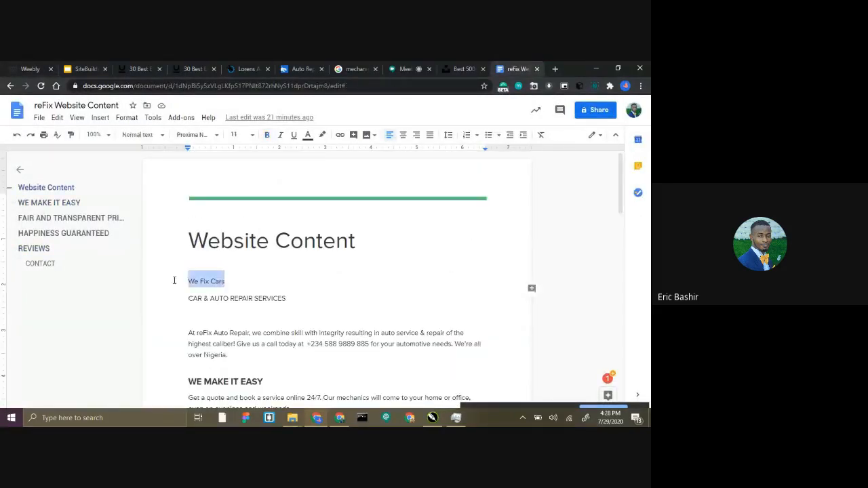
# Replace the "Financial Freedom" headline in the Weebly banner with "We fix Cars".
pyautogui.click(28, 69)
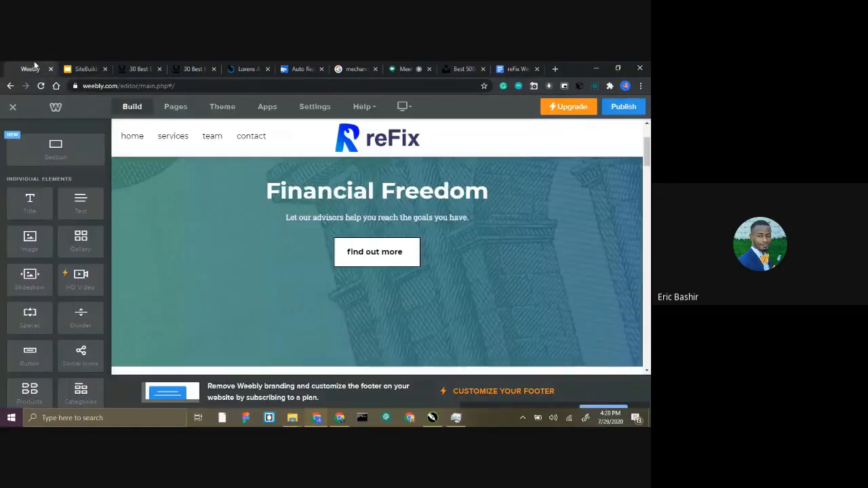
pyautogui.click(431, 191)
pyautogui.hotkey('ctrl', 'a')
pyautogui.tripleClick(430, 191)
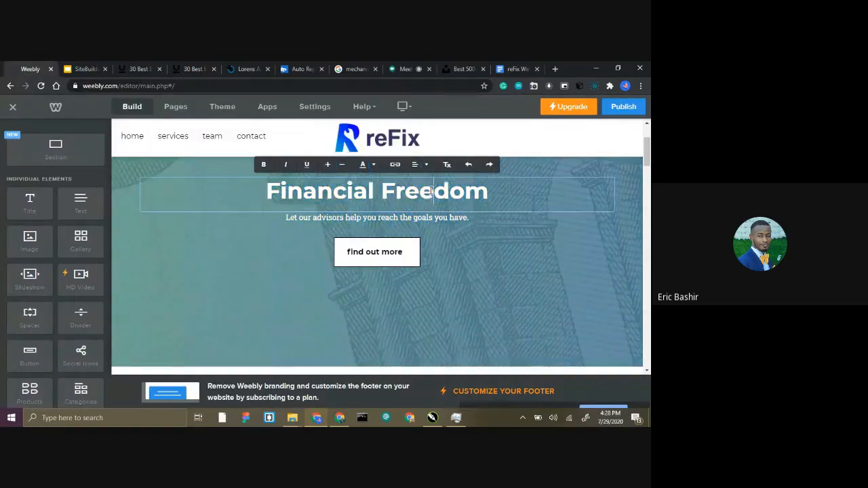
pyautogui.scroll(1, 431, 190)
pyautogui.click(375, 238)
pyautogui.click(250, 176)
pyautogui.click(360, 237)
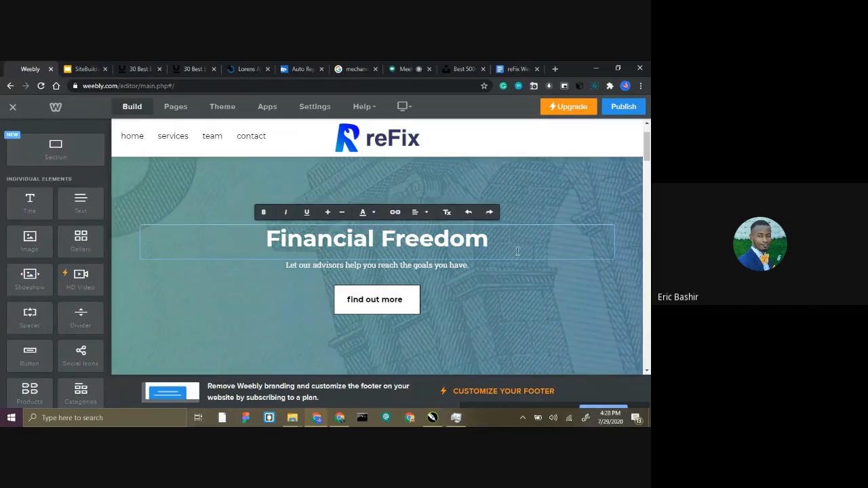
pyautogui.moveTo(500, 252); pyautogui.dragTo(258, 254)
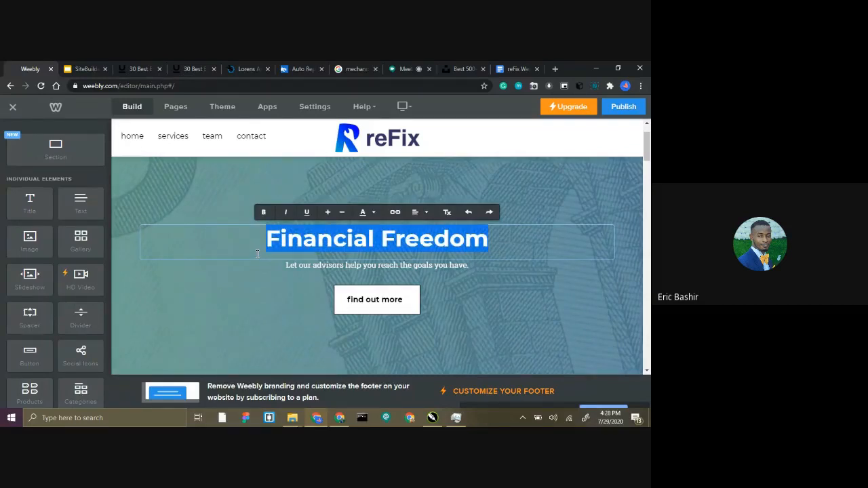
pyautogui.write('W')
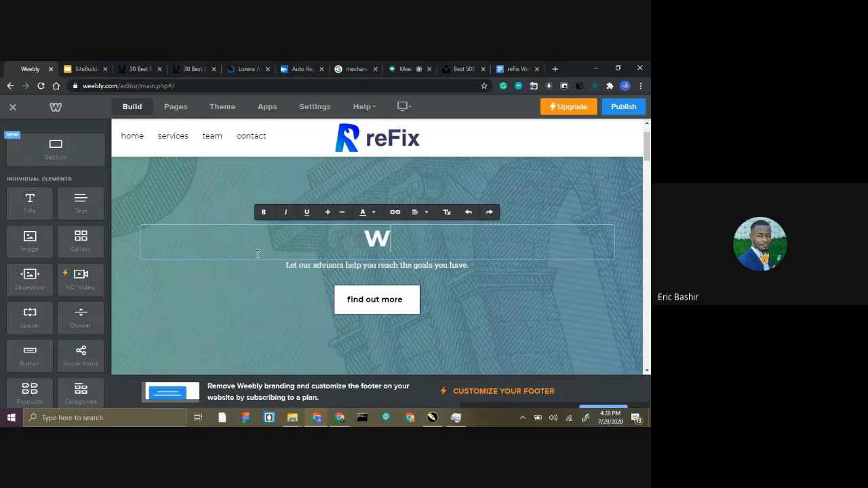
pyautogui.write('e F')
pyautogui.press('BackSpace')
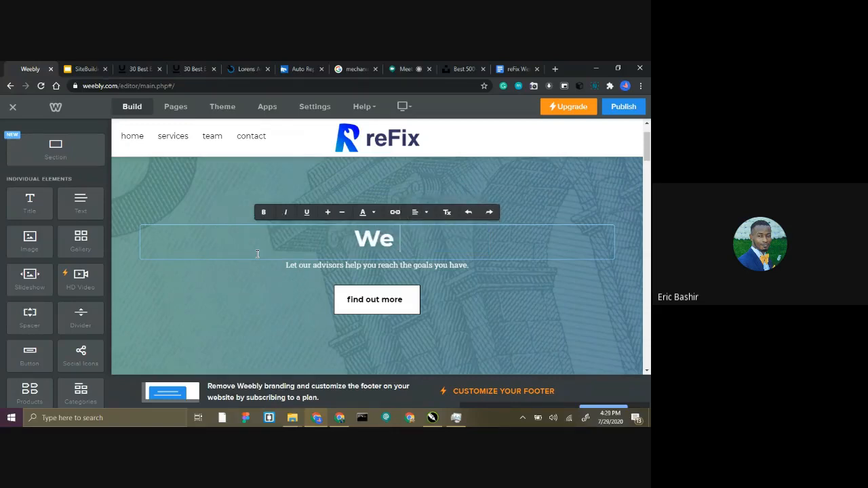
pyautogui.write('fix Cars')
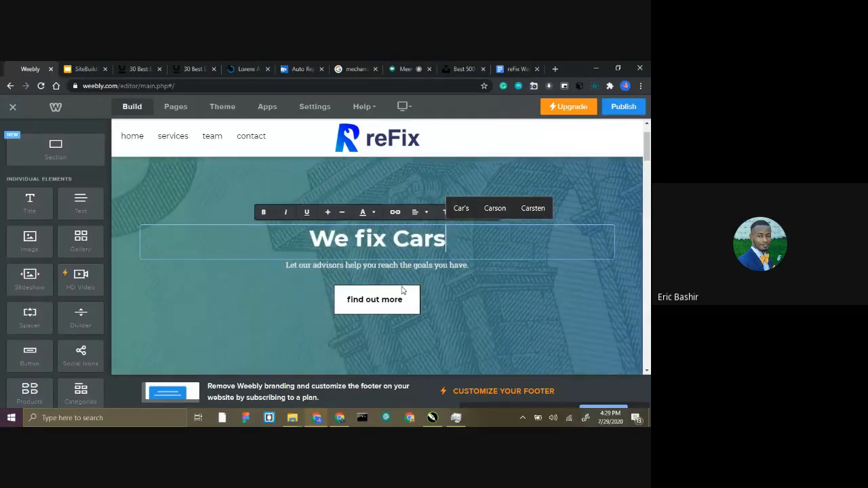
pyautogui.click(494, 286)
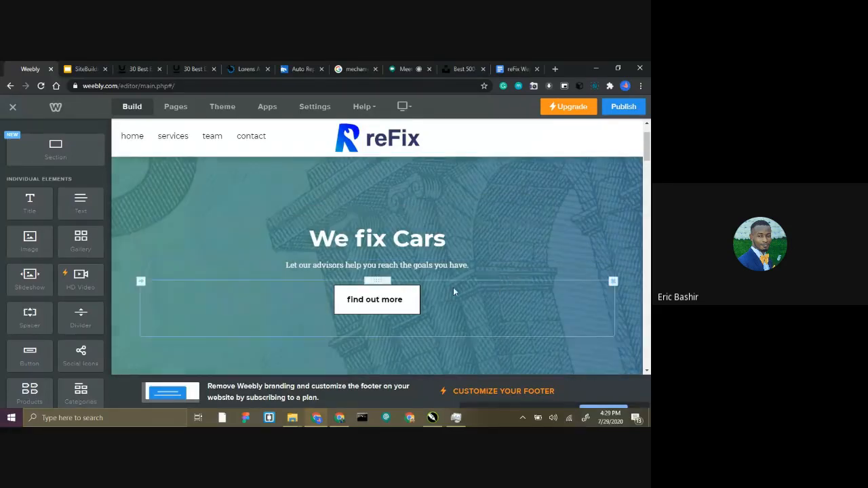
# Select the line "CAR & AUTO REPAIR SERVICES" in the website content document and return to the Weebly editor.
pyautogui.click(513, 68)
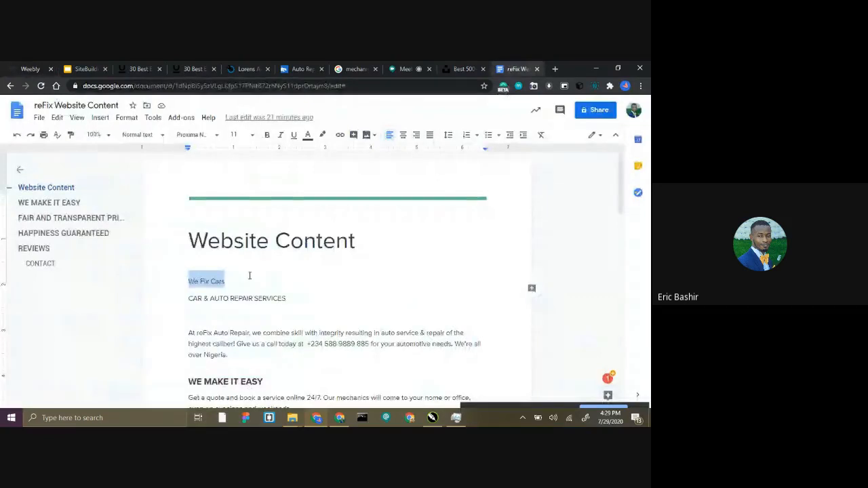
pyautogui.moveTo(288, 299); pyautogui.dragTo(185, 300)
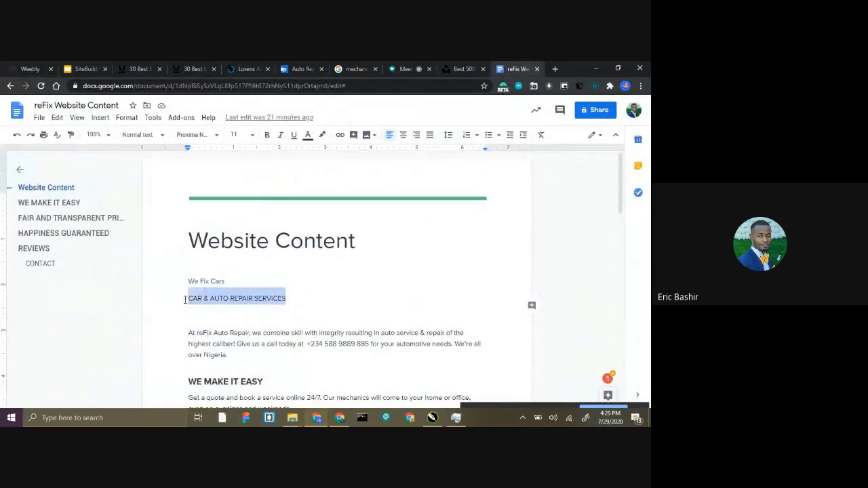
pyautogui.click(6, 67)
# Replace the banner's subheading "Let our advisors help you reach the goals you have." with "CAR & AUTO REPAIR SERVICES".
pyautogui.click(324, 267)
pyautogui.hotkey('ctrl', 'a')
pyautogui.tripleClick(327, 266)
pyautogui.click(332, 263)
pyautogui.tripleClick(331, 262)
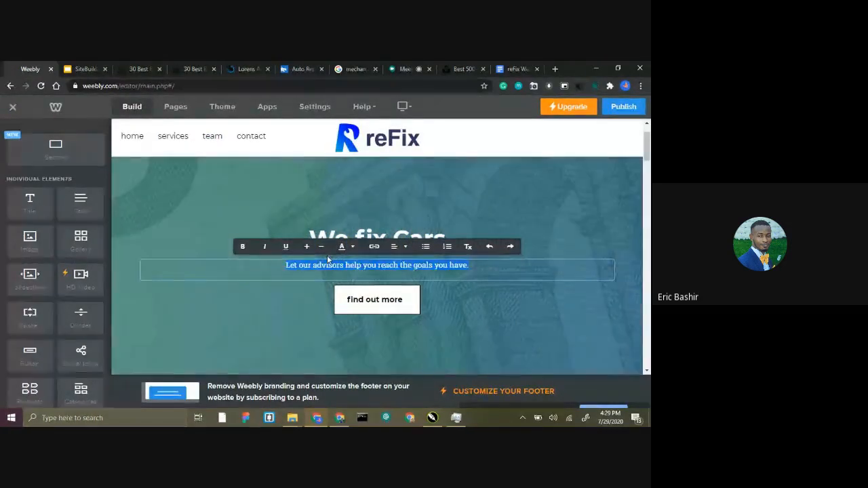
pyautogui.press('BackSpace')
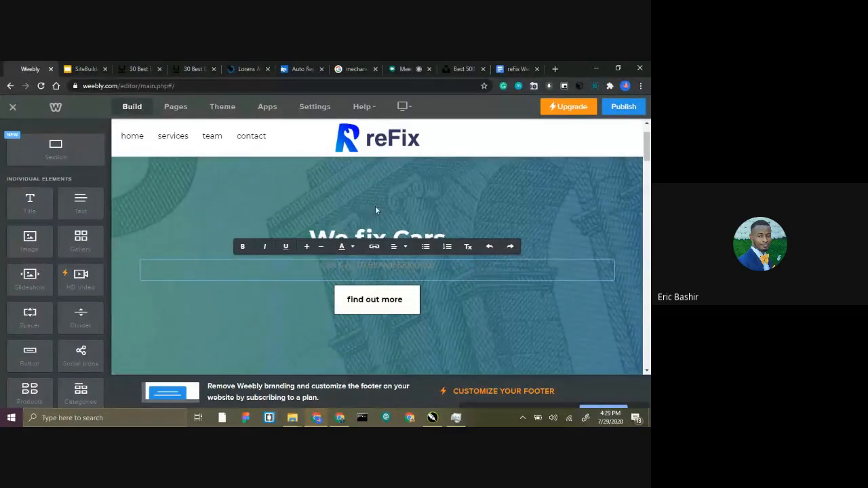
# Set the text colour of the "CAR & AUTO REPAIR SERVICES" line in the banner to white (#ffffff).
pyautogui.click(343, 247)
pyautogui.scroll(1, 373, 200)
pyautogui.click(410, 165)
pyautogui.click(382, 151)
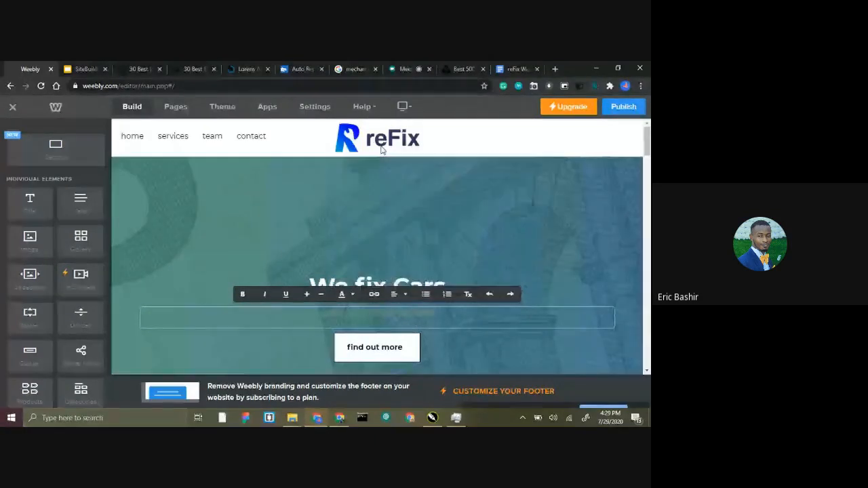
pyautogui.click(332, 234)
pyautogui.click(348, 310)
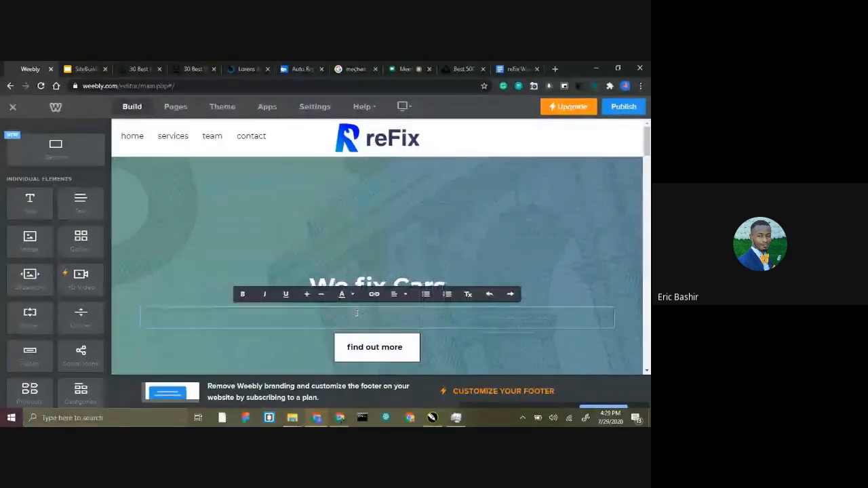
pyautogui.tripleClick(351, 313)
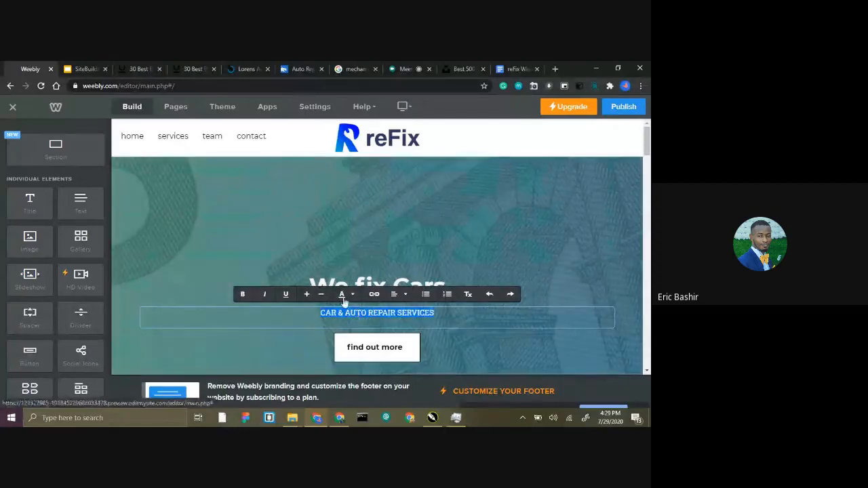
pyautogui.click(342, 296)
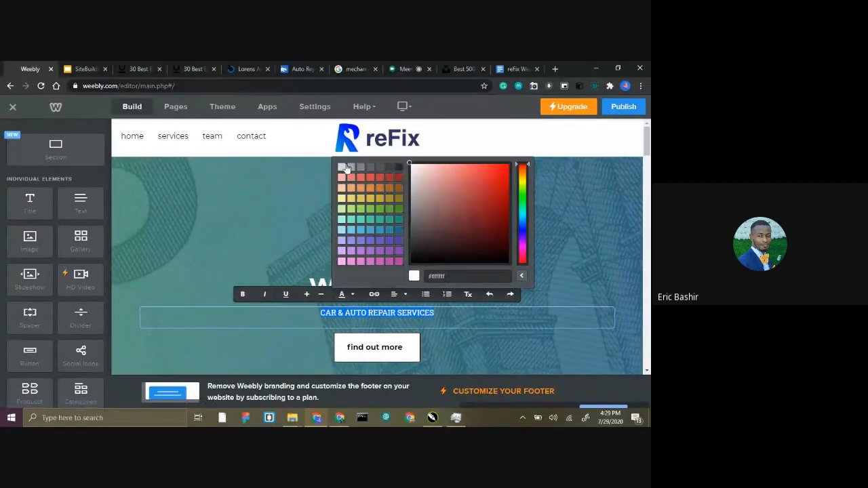
pyautogui.click(342, 167)
pyautogui.click(349, 295)
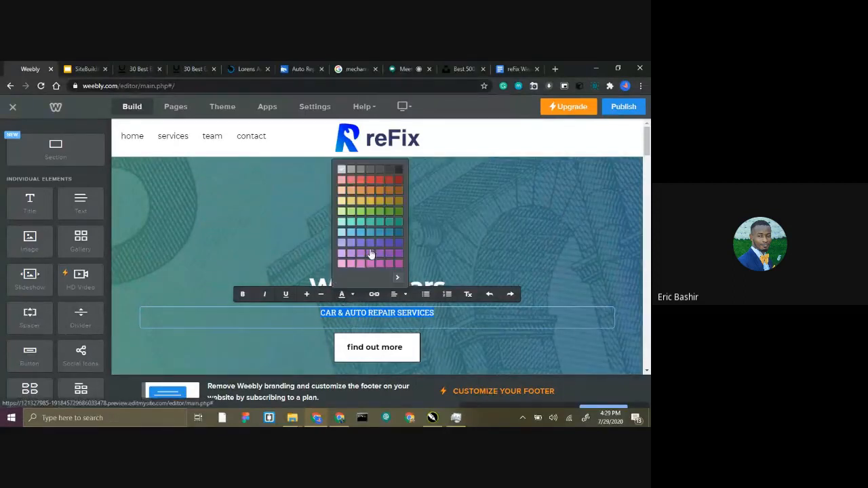
pyautogui.click(397, 280)
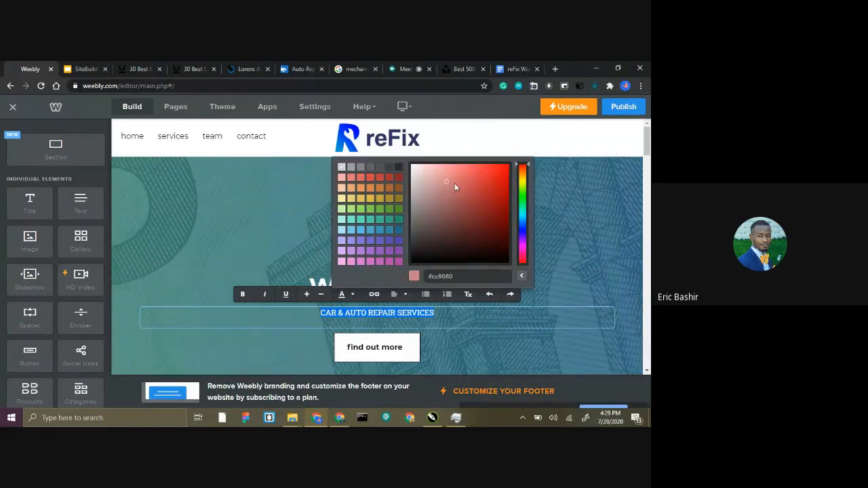
pyautogui.click(387, 144)
pyautogui.click(318, 232)
# Try to enlarge the "We fix Cars" headline in the banner.
pyautogui.scroll(-4, 318, 233)
pyautogui.scroll(3, 320, 235)
pyautogui.click(348, 248)
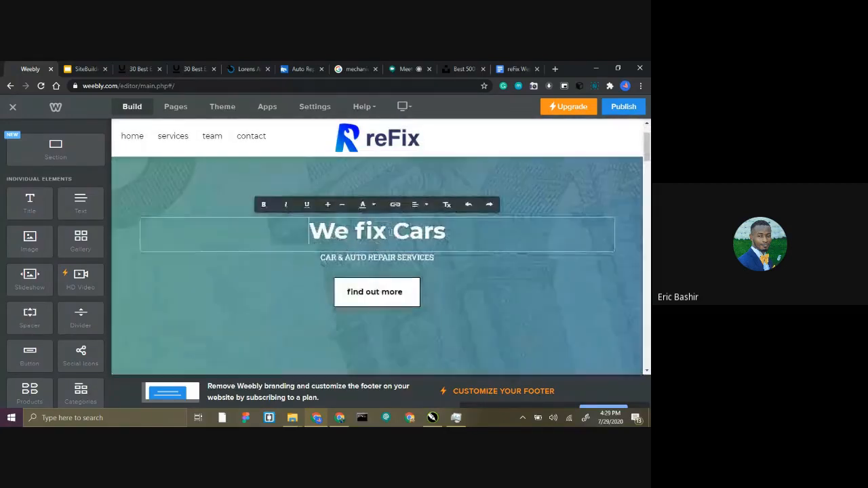
pyautogui.moveTo(447, 231); pyautogui.dragTo(309, 231)
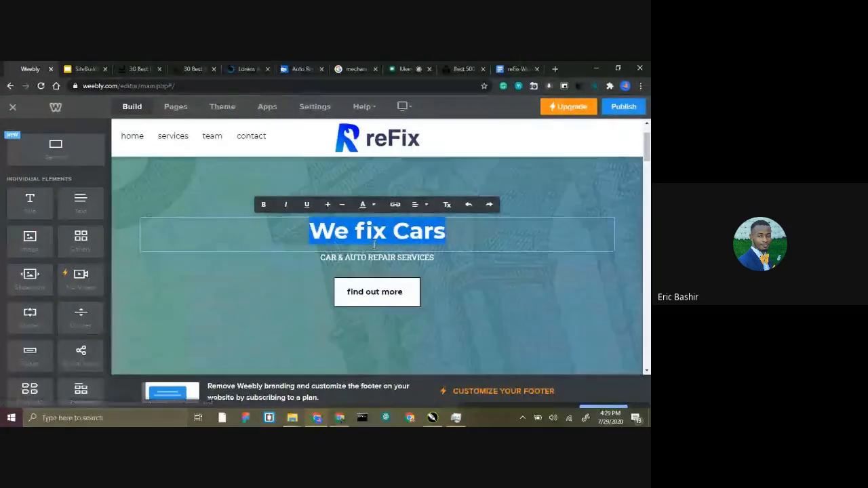
pyautogui.click(328, 205)
pyautogui.rightClick(383, 283)
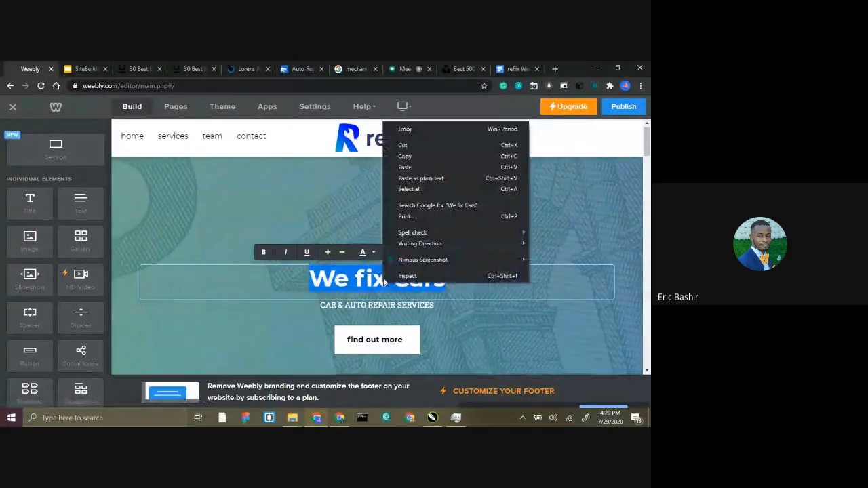
pyautogui.click(356, 278)
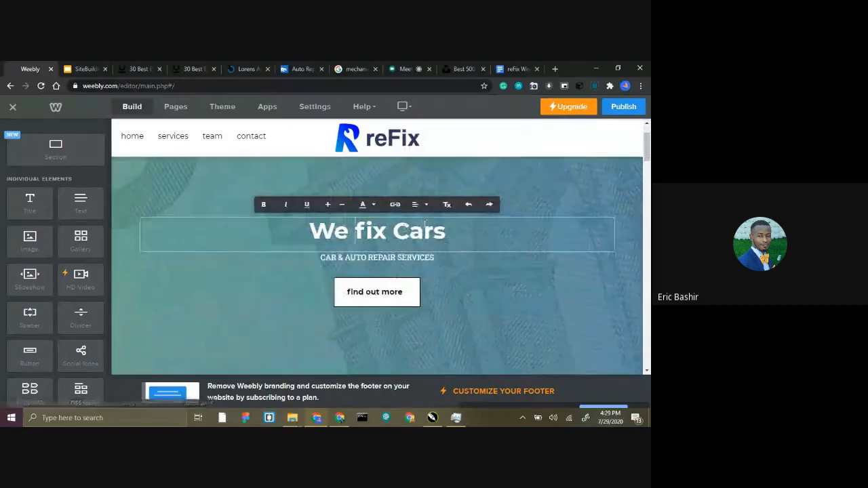
pyautogui.moveTo(446, 231); pyautogui.dragTo(307, 222)
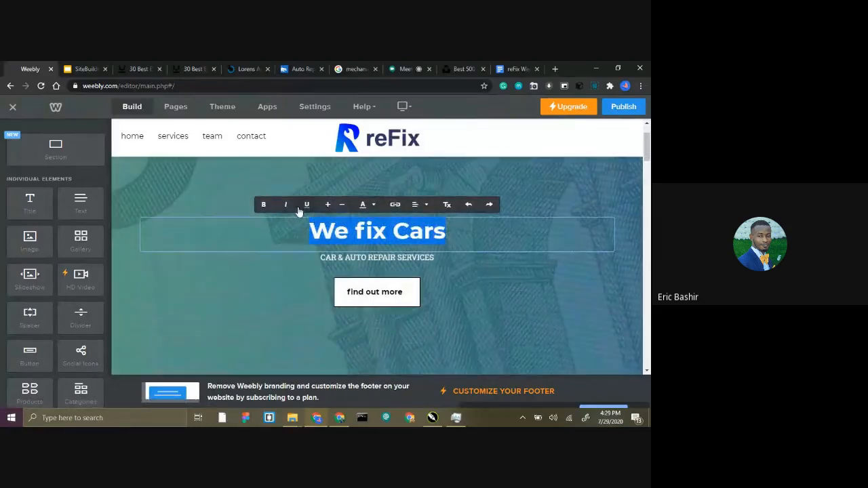
pyautogui.click(374, 205)
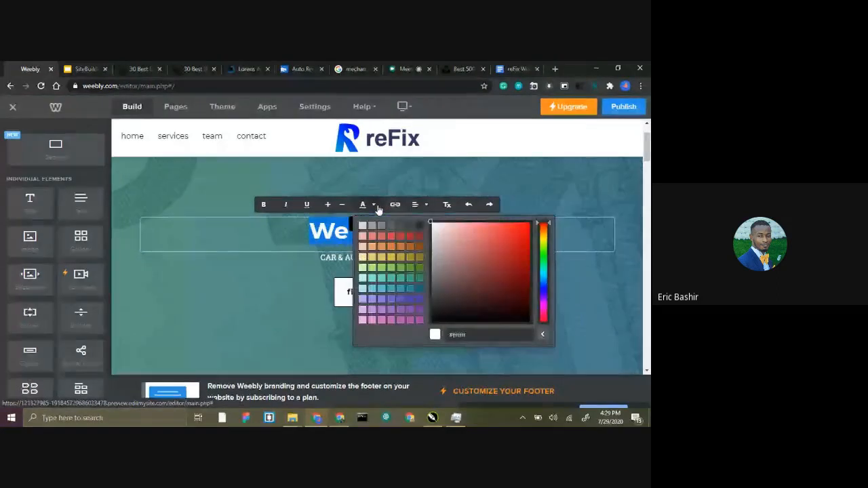
pyautogui.click(319, 226)
pyautogui.moveTo(316, 227); pyautogui.dragTo(248, 213)
pyautogui.click(449, 229)
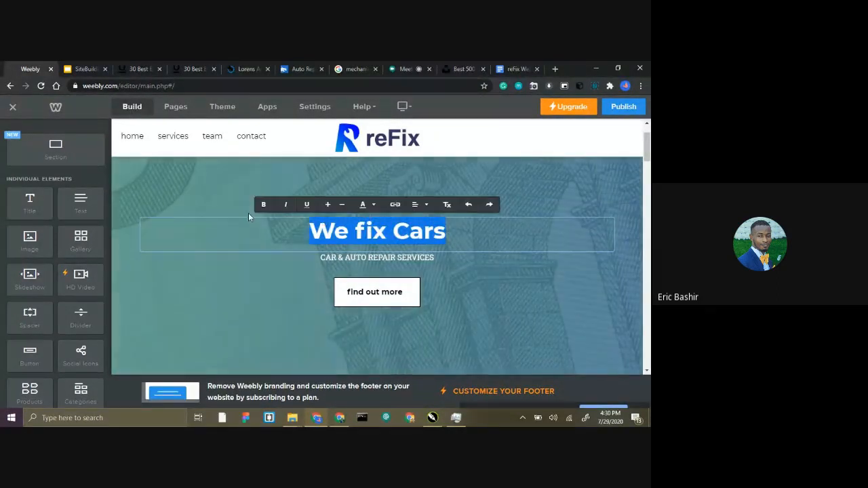
pyautogui.click(354, 215)
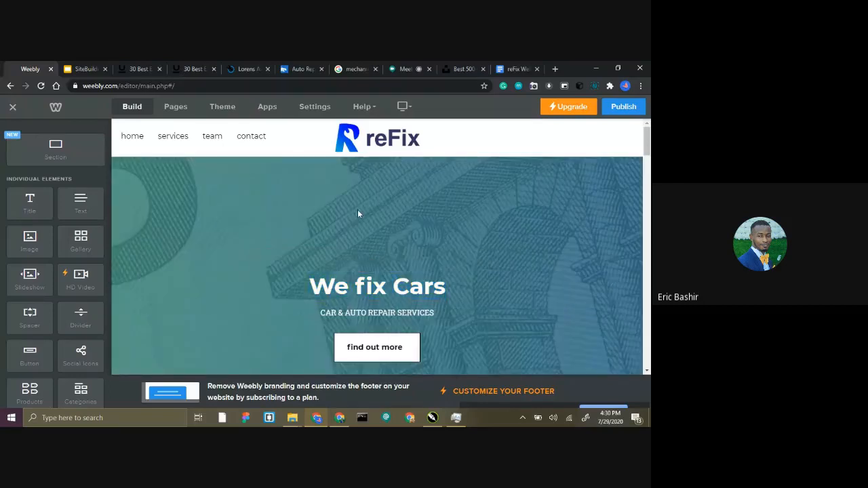
pyautogui.tripleClick(358, 312)
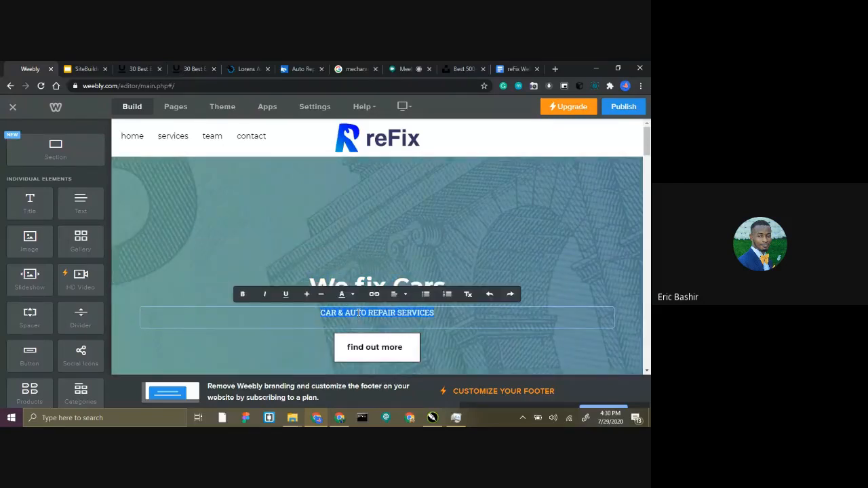
pyautogui.click(332, 210)
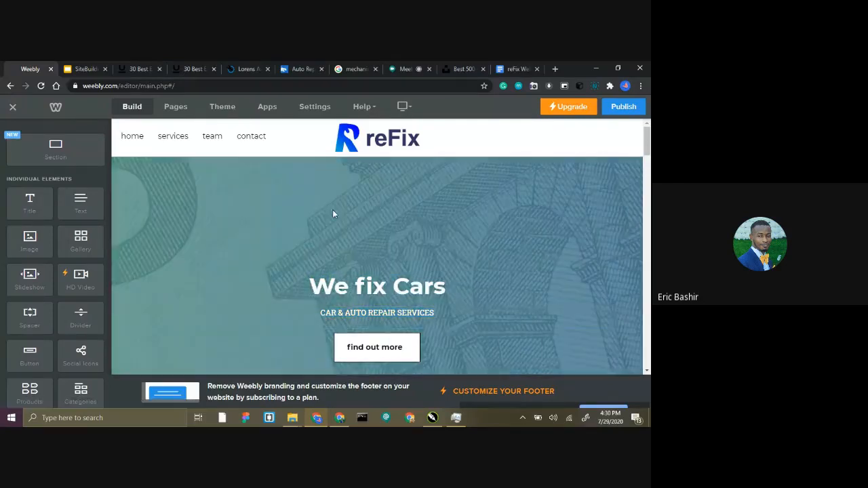
# Replace the header background image with the dark photo of a car with a glowing blue headlight from the reFix Website folder.
pyautogui.scroll(-5, 332, 212)
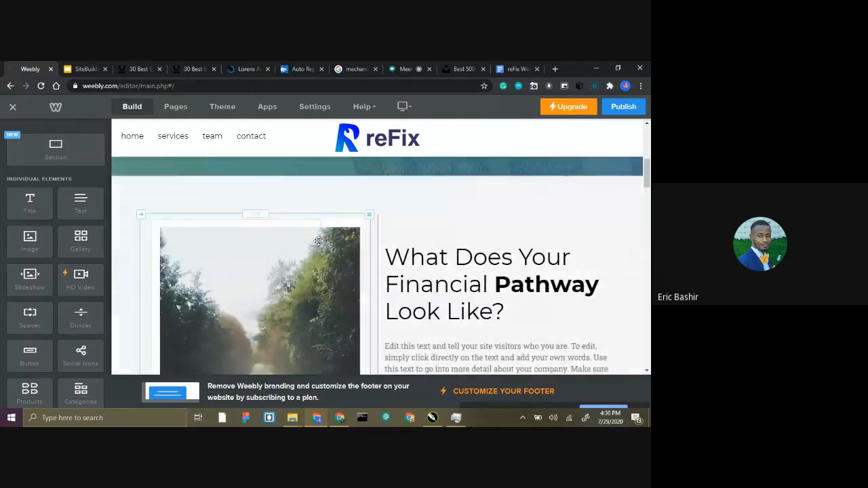
pyautogui.scroll(5, 318, 232)
pyautogui.scroll(-4, 303, 191)
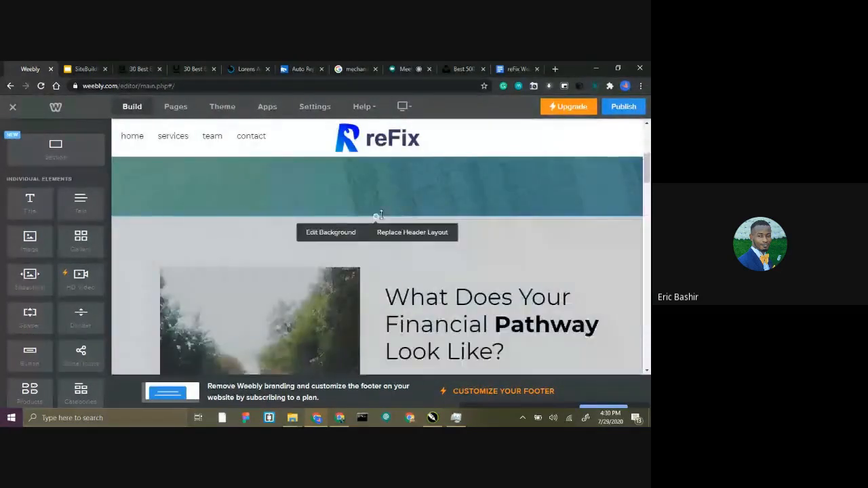
pyautogui.click(331, 232)
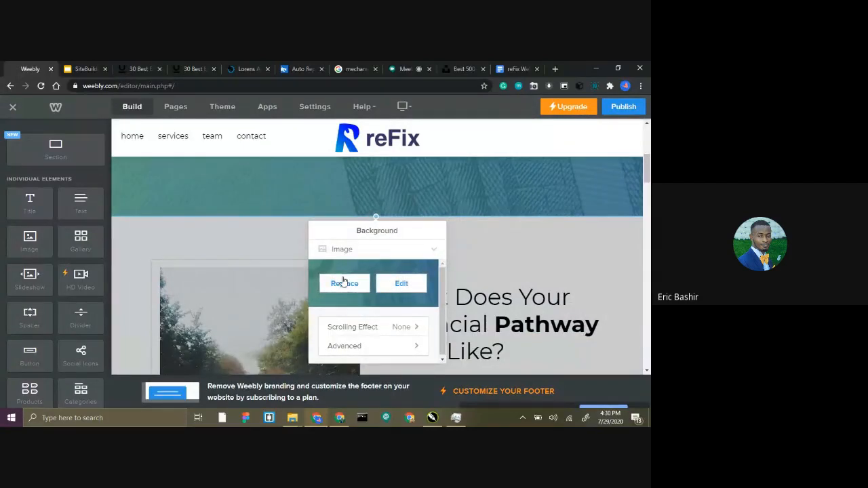
pyautogui.click(344, 283)
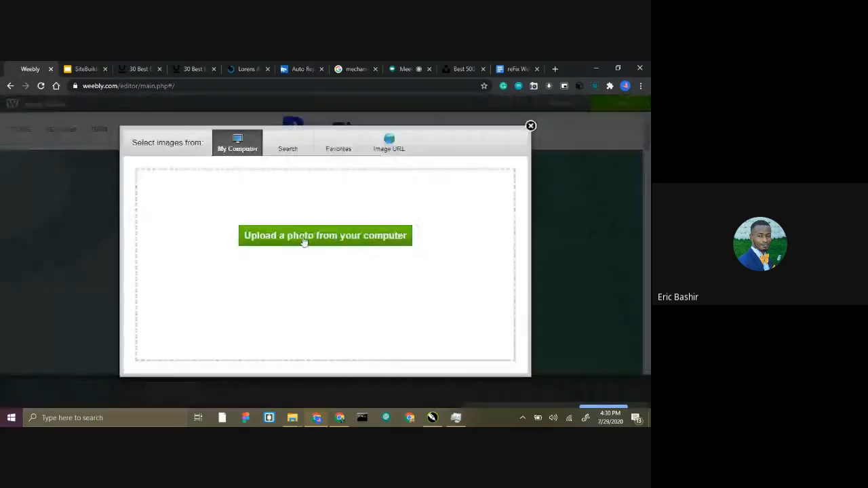
pyautogui.click(304, 237)
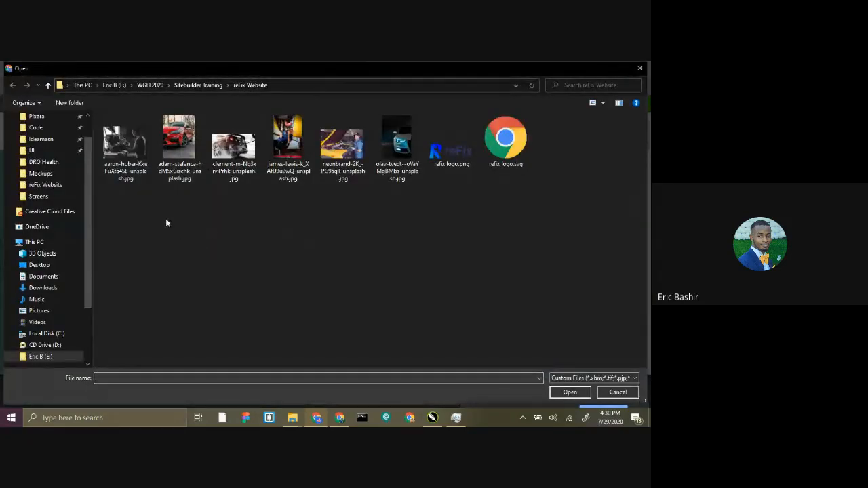
pyautogui.click(175, 141)
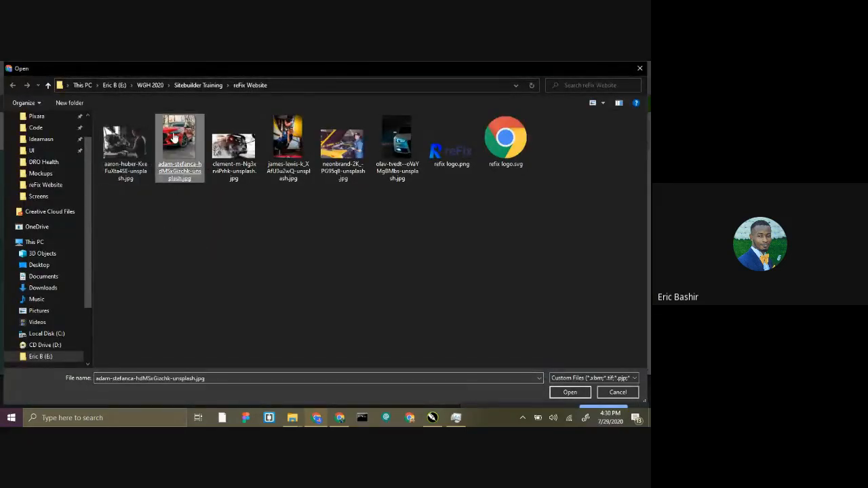
pyautogui.click(396, 139)
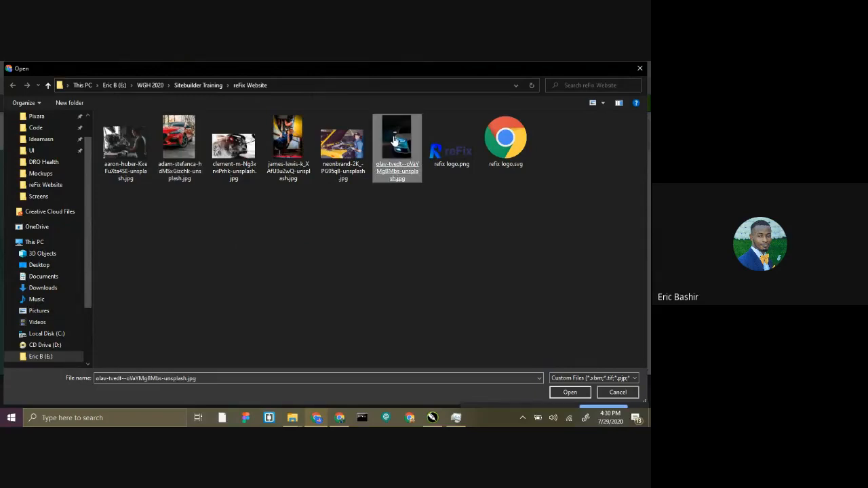
pyautogui.doubleClick(395, 139)
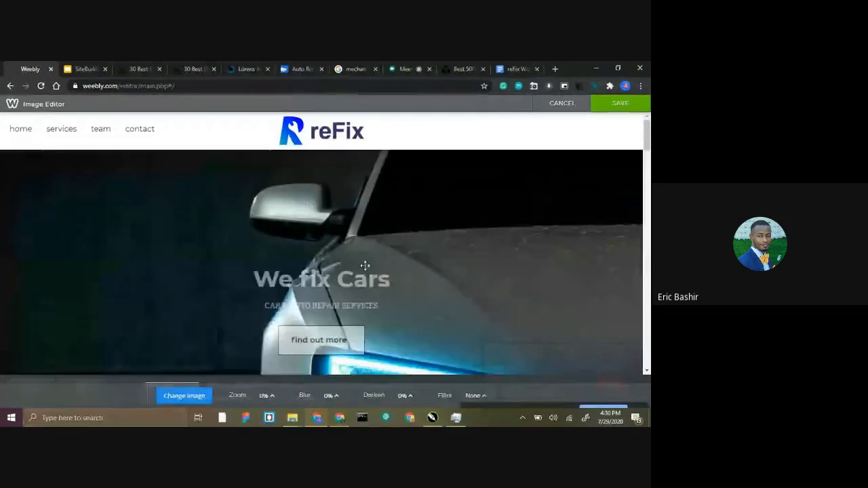
# Darken the header background image to 70% in the Image Editor and save it.
pyautogui.scroll(-2, 380, 251)
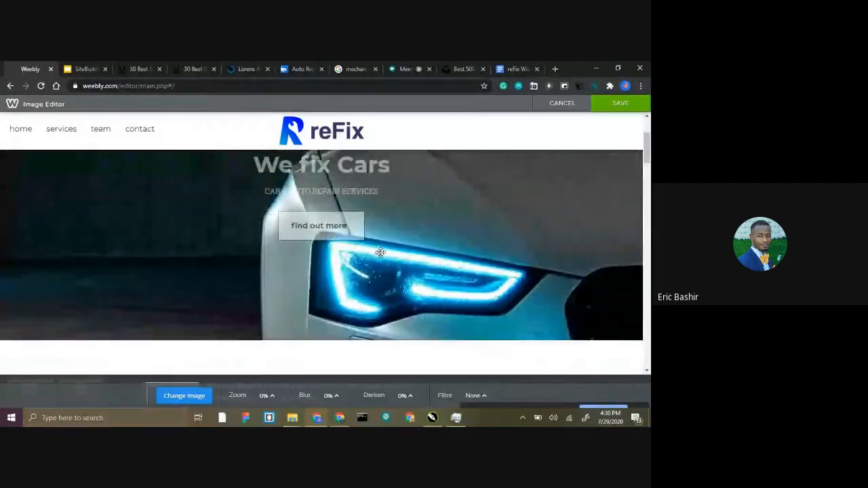
pyautogui.scroll(1, 380, 252)
pyautogui.scroll(1, 381, 252)
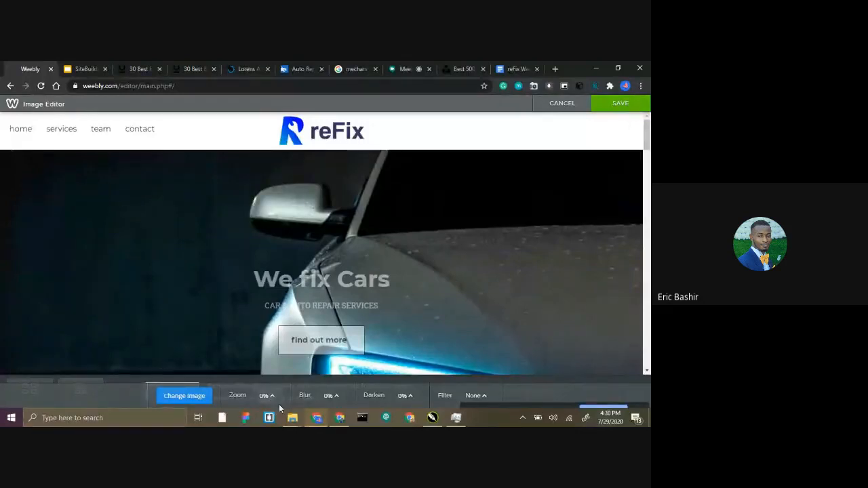
pyautogui.click(413, 401)
pyautogui.moveTo(408, 377); pyautogui.dragTo(411, 345)
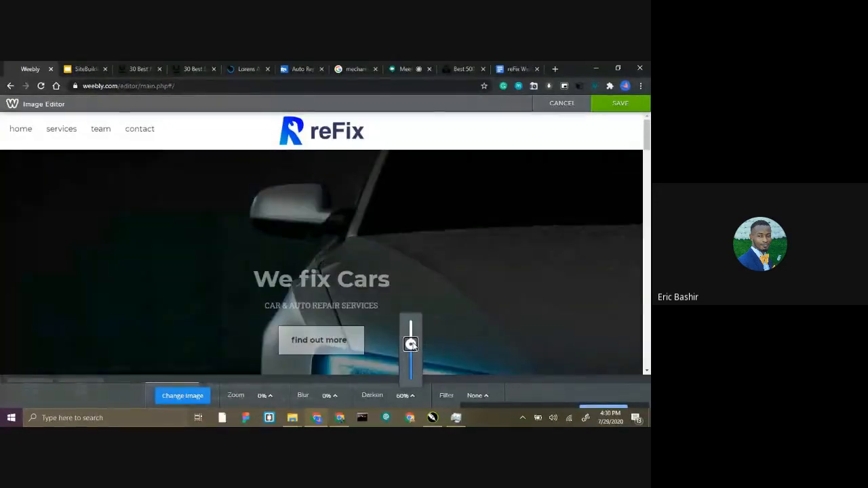
pyautogui.moveTo(412, 344); pyautogui.dragTo(410, 338)
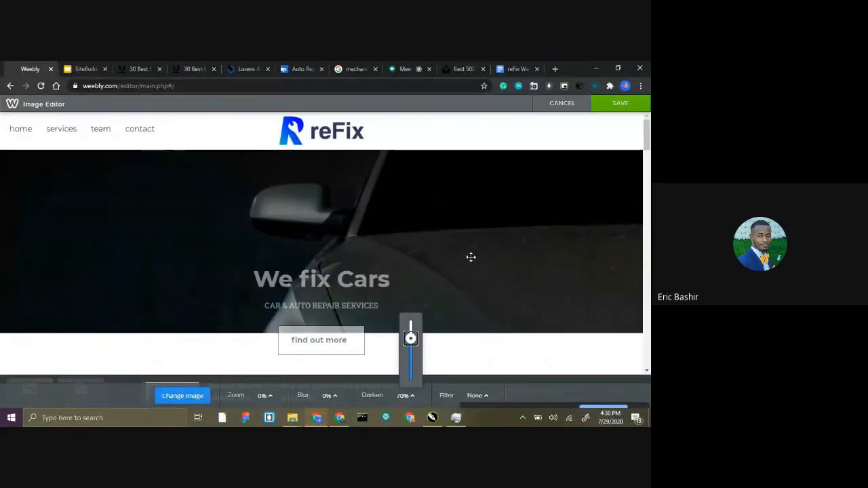
pyautogui.click(618, 109)
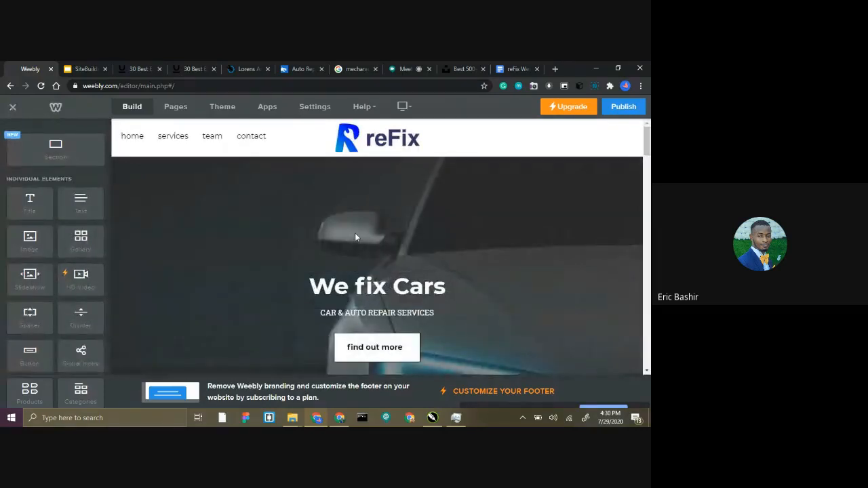
pyautogui.scroll(-4, 369, 275)
pyautogui.scroll(3, 369, 275)
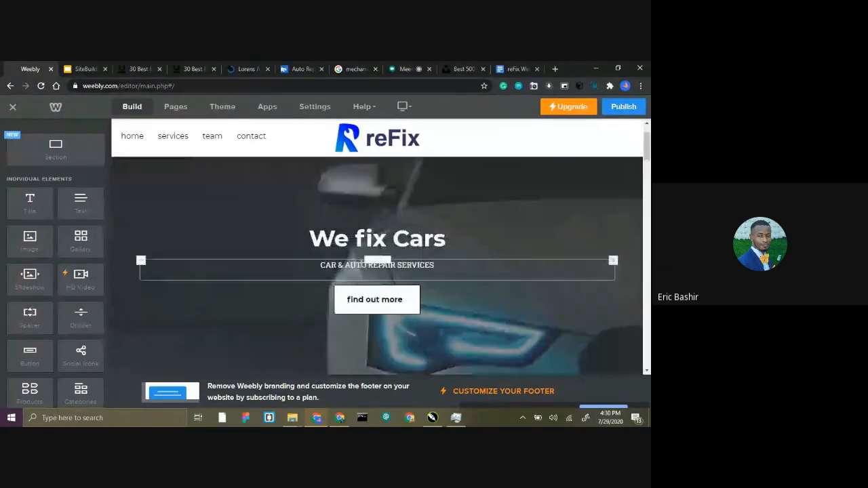
pyautogui.scroll(-3, 370, 204)
pyautogui.scroll(2, 373, 224)
pyautogui.scroll(2, 376, 214)
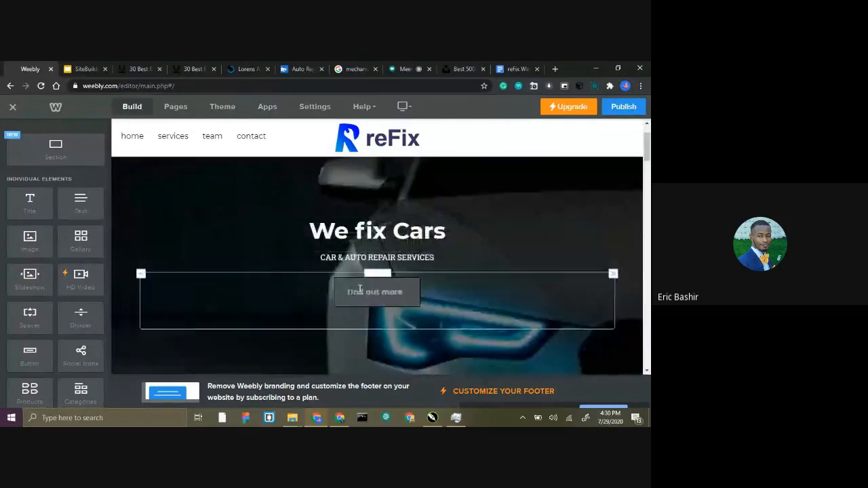
# Replace the "find out more" label of the banner button with "contact us".
pyautogui.click(363, 291)
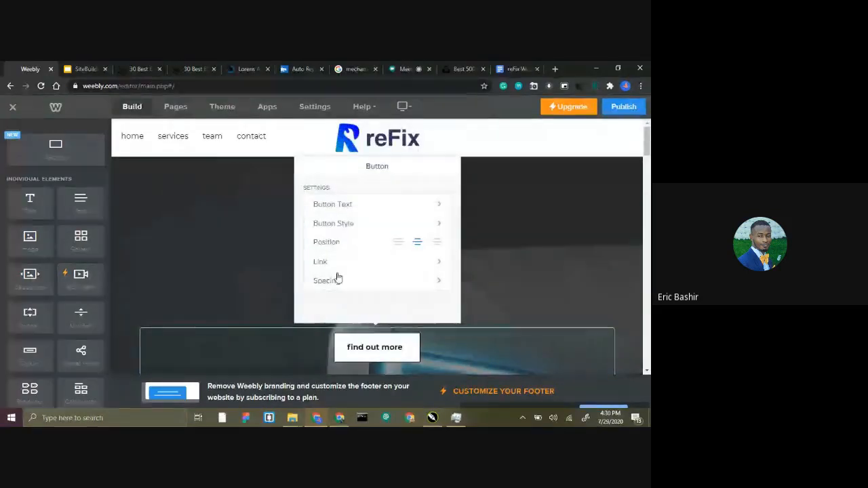
pyautogui.click(502, 241)
pyautogui.scroll(-1, 431, 271)
pyautogui.scroll(-1, 427, 274)
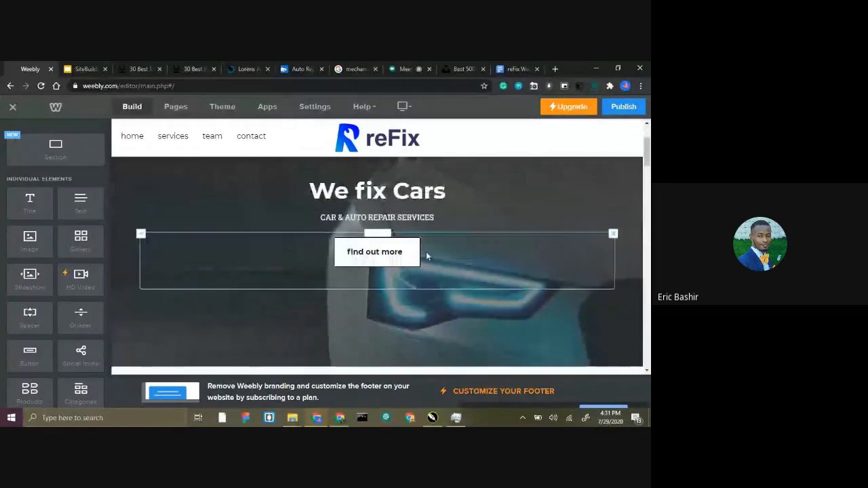
pyautogui.moveTo(404, 252); pyautogui.dragTo(347, 253)
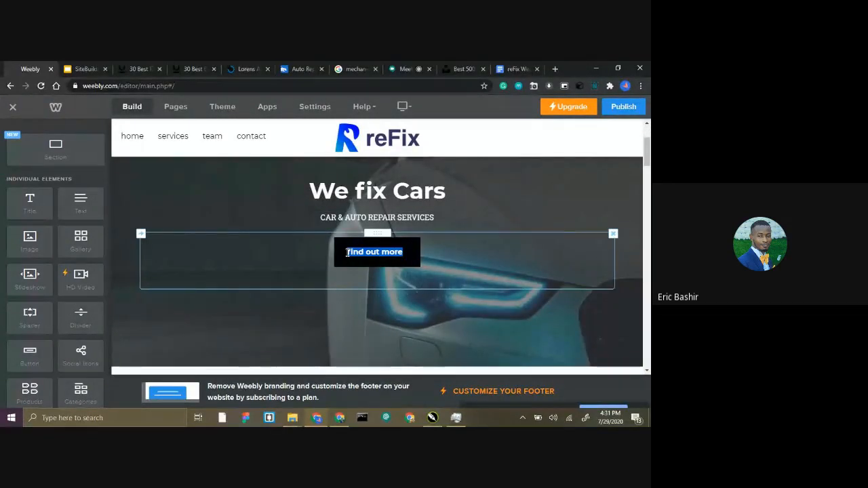
pyautogui.write('contact us')
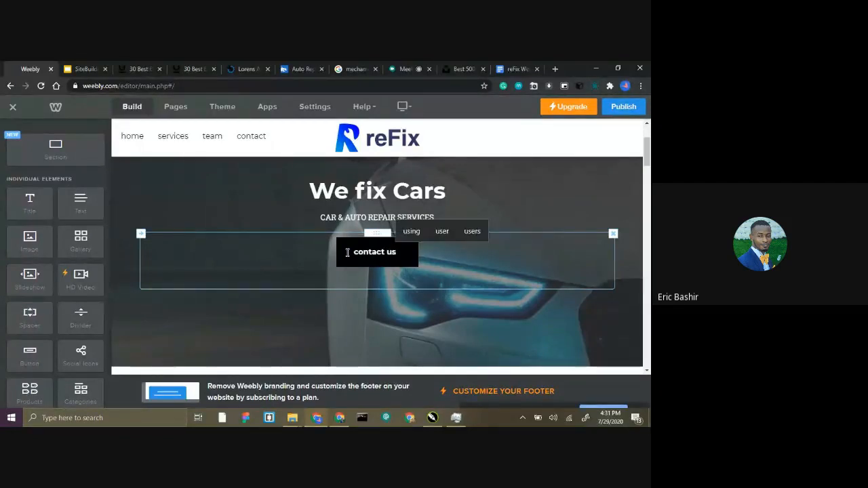
pyautogui.click(296, 231)
pyautogui.click(297, 283)
# Link the banner's "contact us" button to the site's standard page Contact.
pyautogui.click(352, 258)
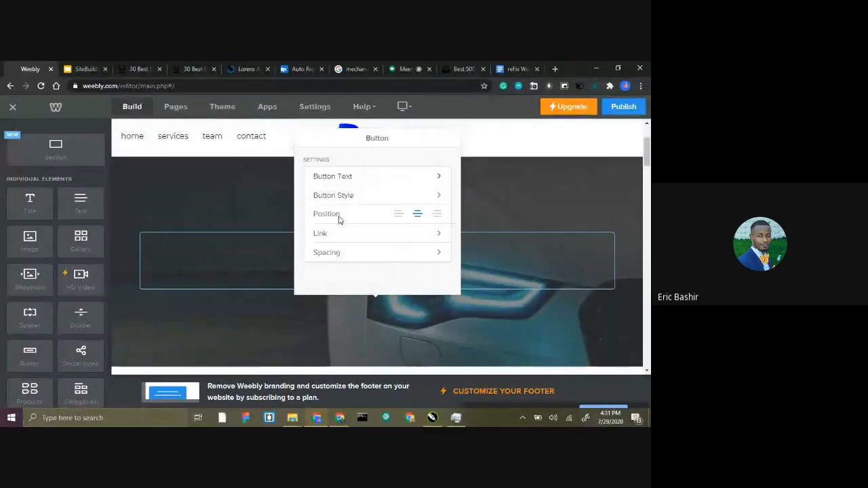
pyautogui.click(358, 235)
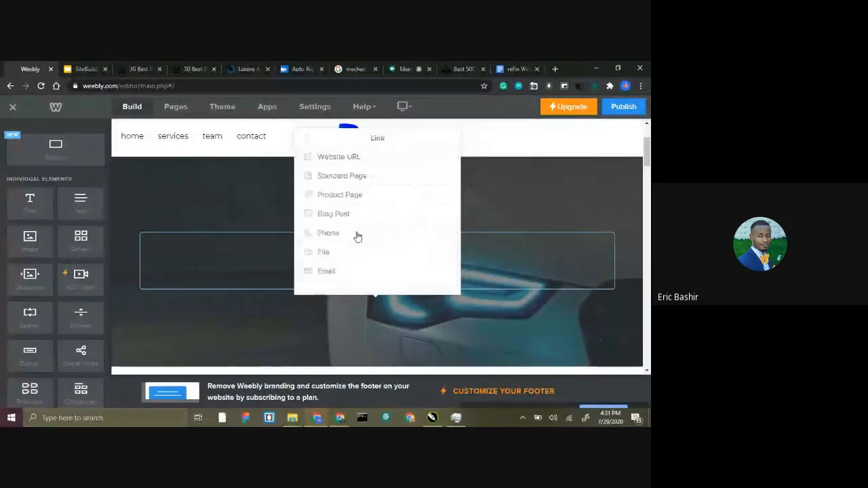
pyautogui.click(345, 179)
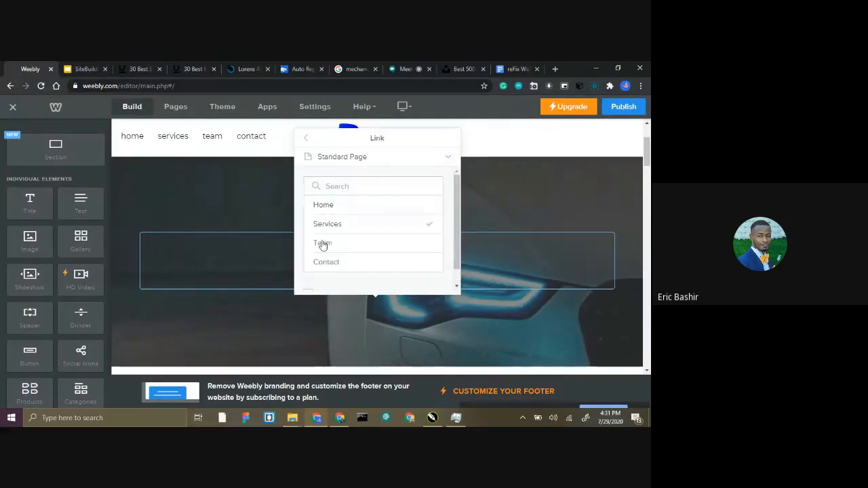
pyautogui.click(320, 262)
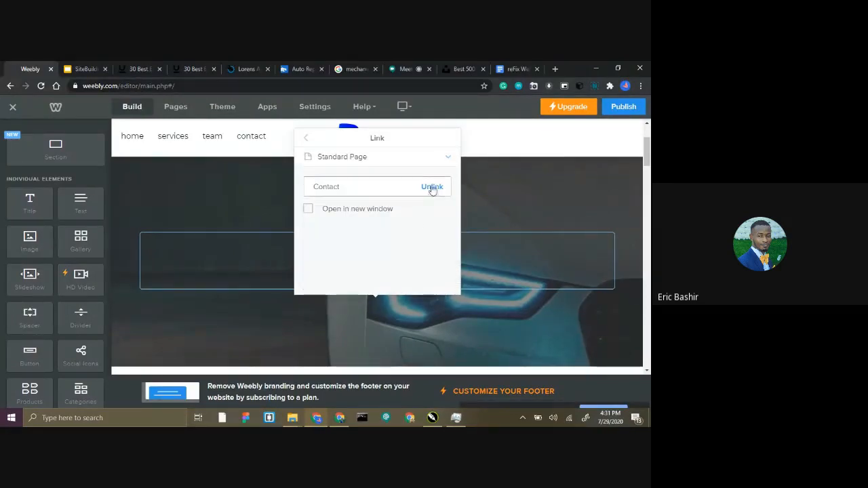
pyautogui.click(308, 139)
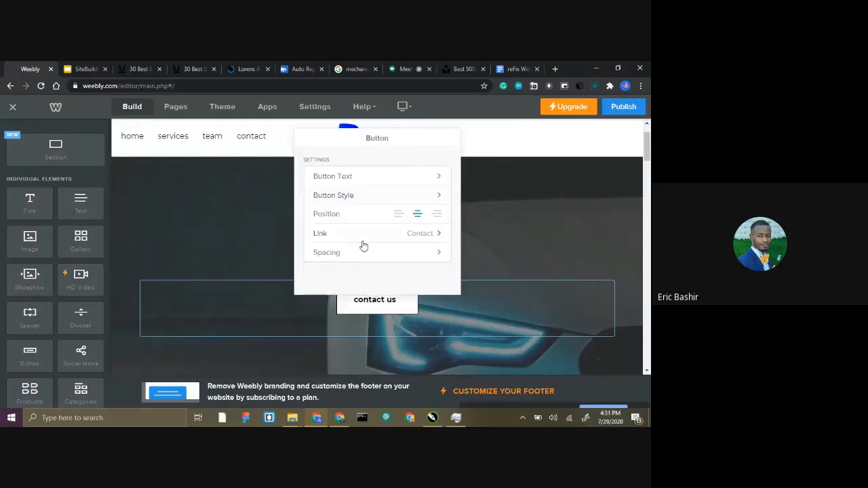
# Apply the small solid green button style to the banner's "contact us" button.
pyautogui.click(363, 177)
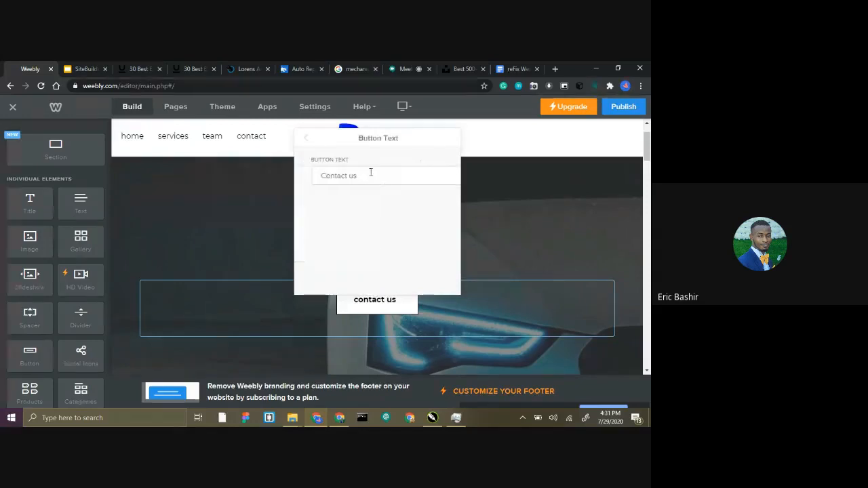
pyautogui.click(305, 140)
pyautogui.click(355, 196)
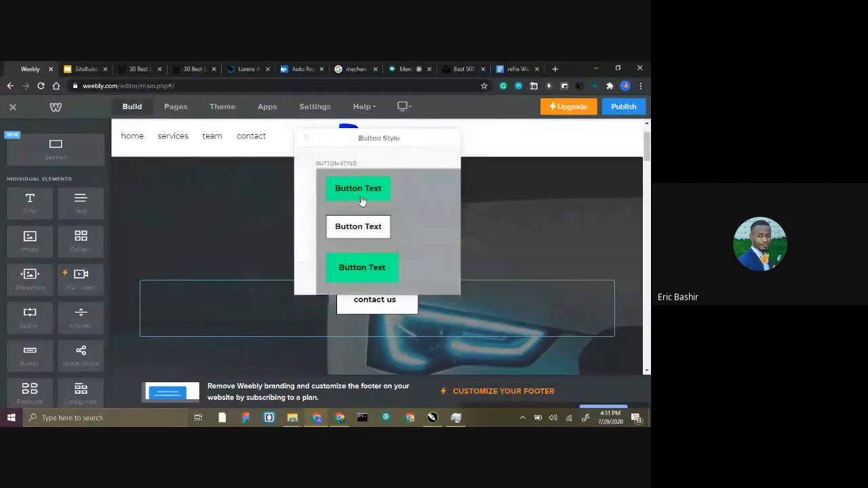
pyautogui.click(356, 191)
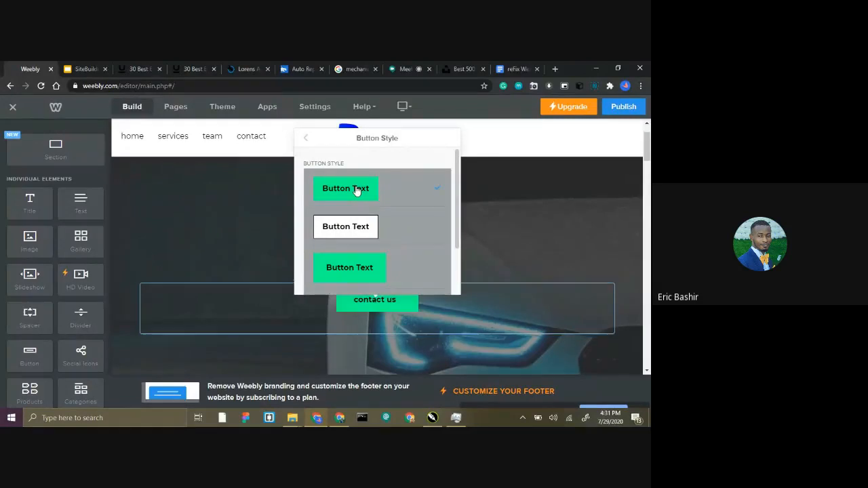
pyautogui.click(479, 242)
pyautogui.click(352, 303)
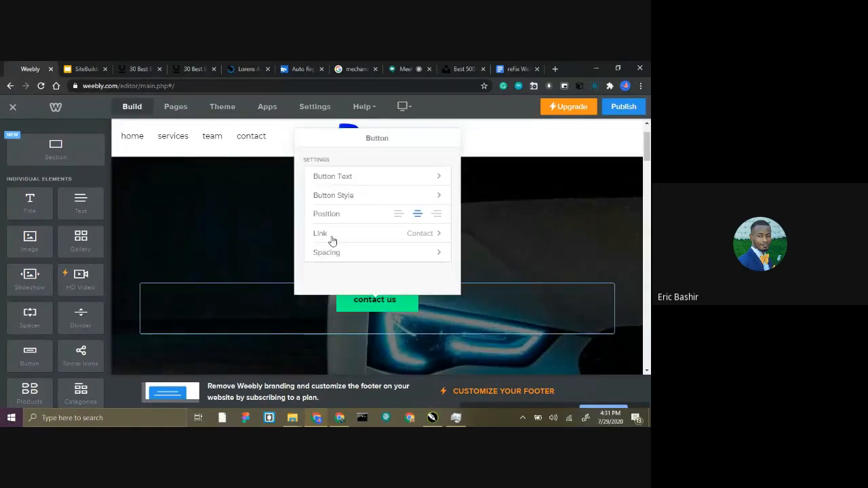
pyautogui.scroll(-1, 365, 250)
pyautogui.click(283, 238)
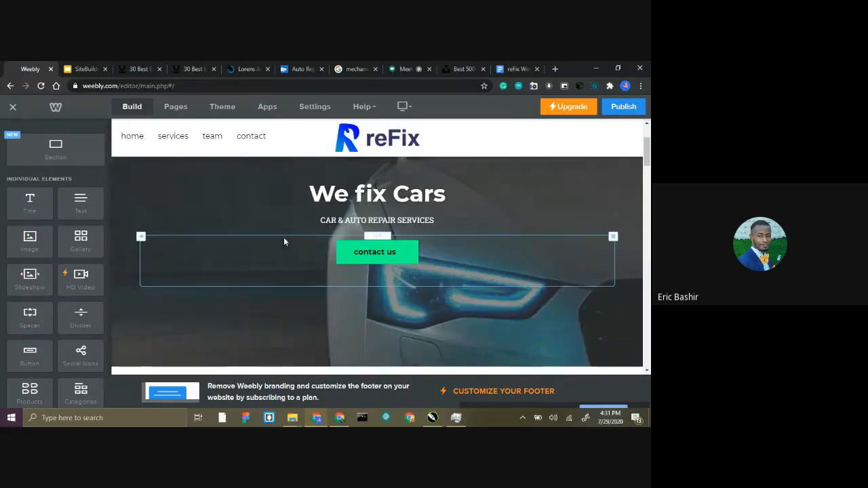
# Replace the tree-lined road picture below the banner with the photo of a mechanic working under a yellow vehicle from the reFix Website folder.
pyautogui.scroll(-5, 366, 251)
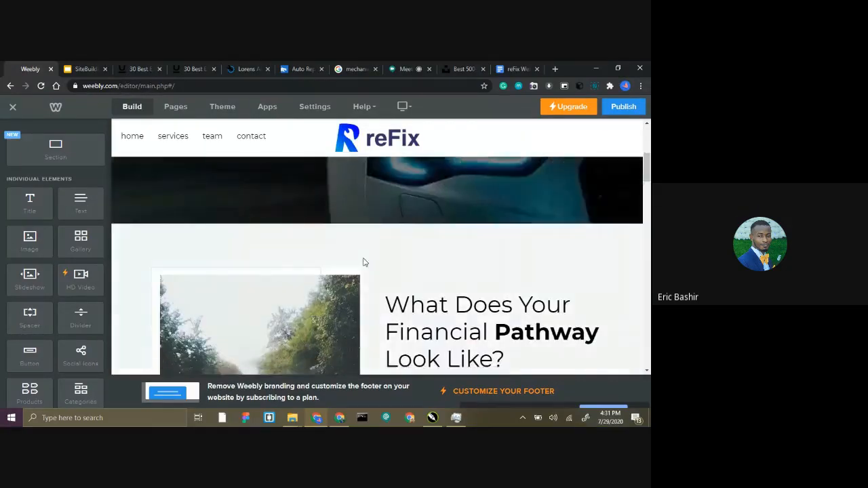
pyautogui.scroll(2, 363, 255)
pyautogui.scroll(-7, 363, 251)
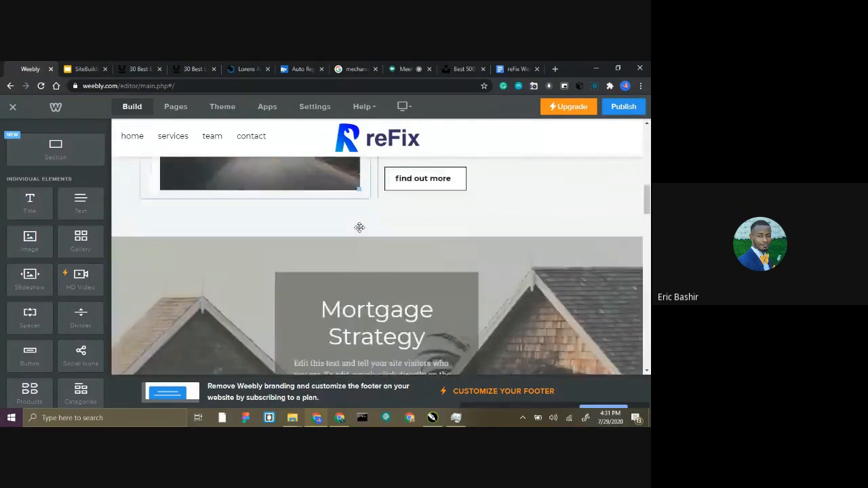
pyautogui.scroll(4, 359, 244)
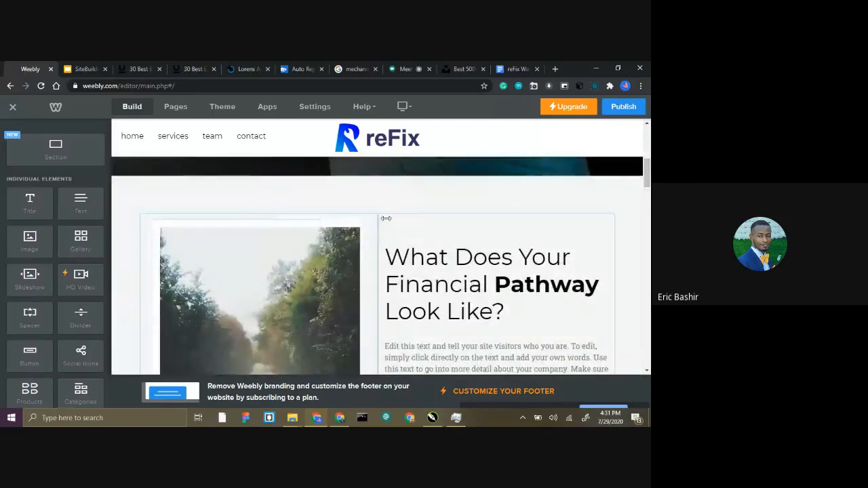
pyautogui.scroll(-2, 305, 231)
pyautogui.scroll(1, 301, 221)
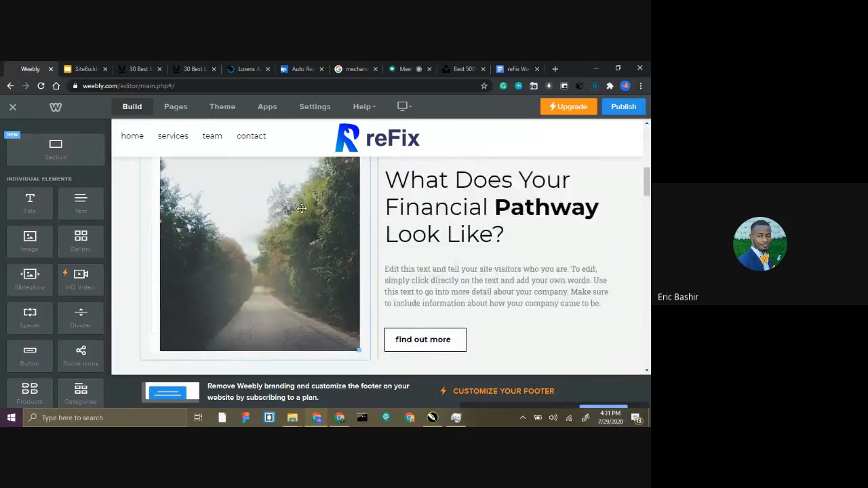
pyautogui.click(300, 219)
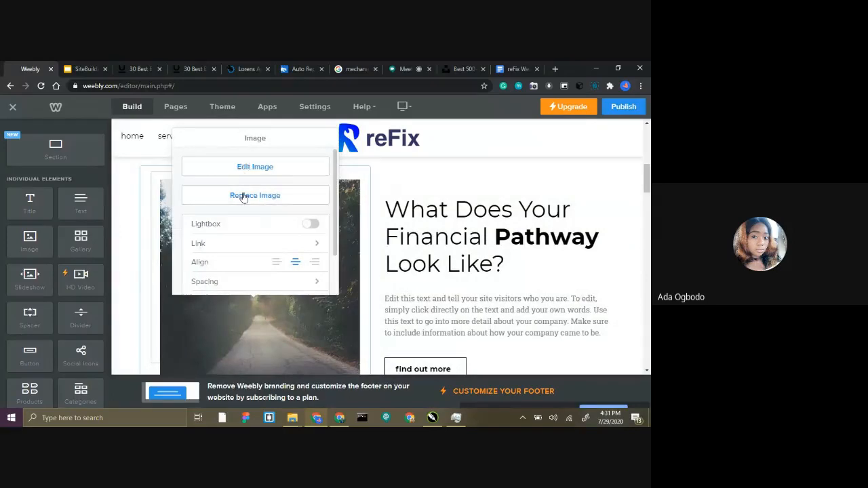
pyautogui.click(245, 196)
pyautogui.click(292, 237)
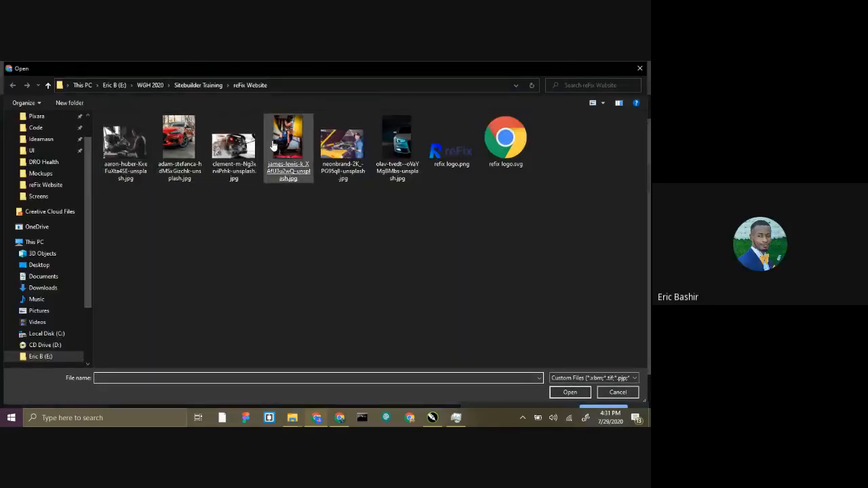
pyautogui.doubleClick(288, 136)
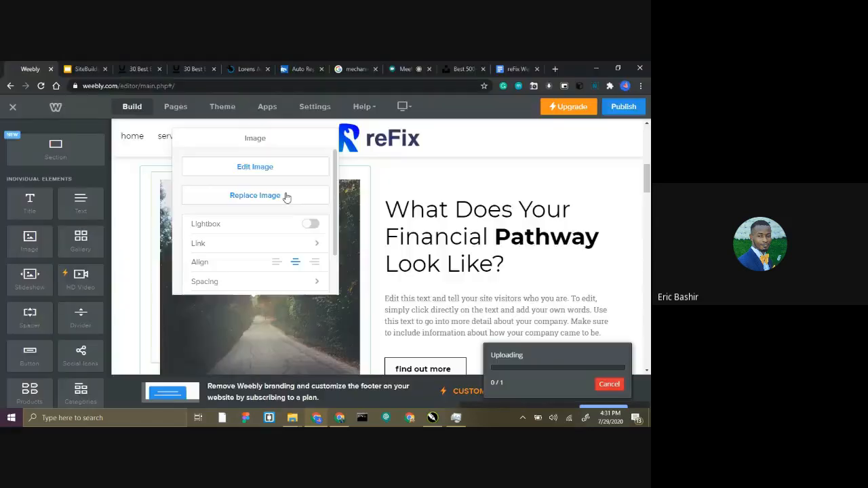
pyautogui.scroll(-2, 331, 239)
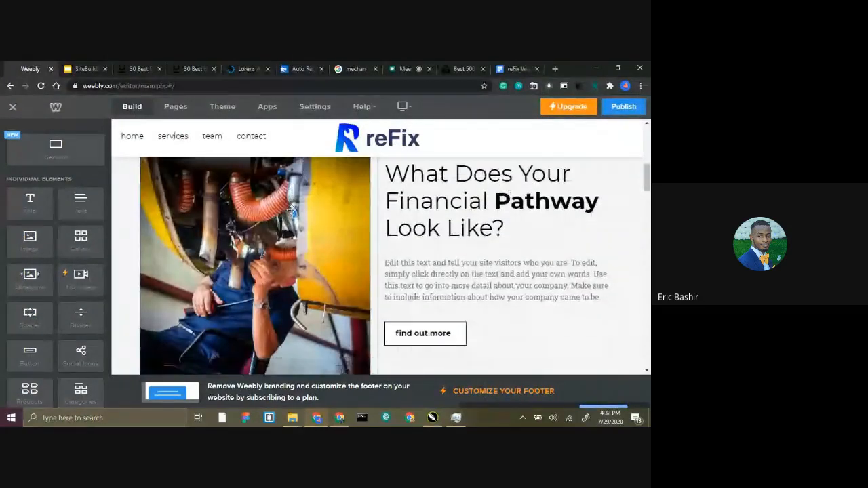
# Turn on the Lightbox option for the mechanic picture below the banner.
pyautogui.scroll(-1, 290, 210)
pyautogui.click(280, 227)
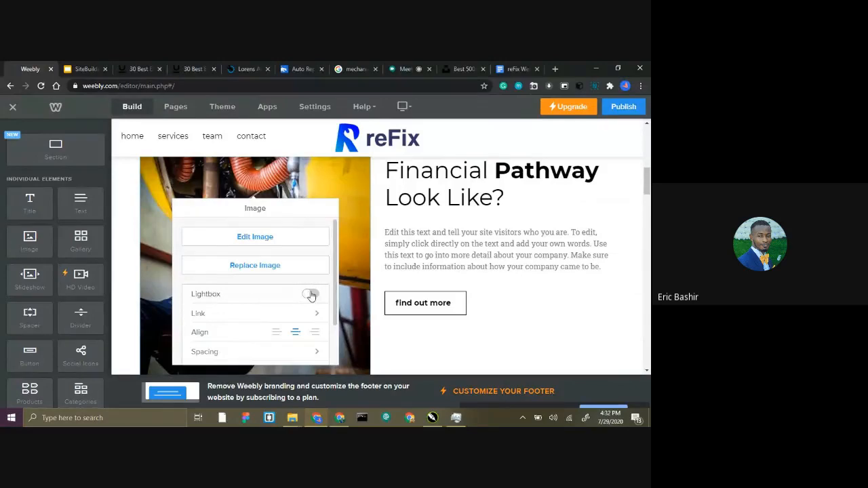
pyautogui.click(405, 214)
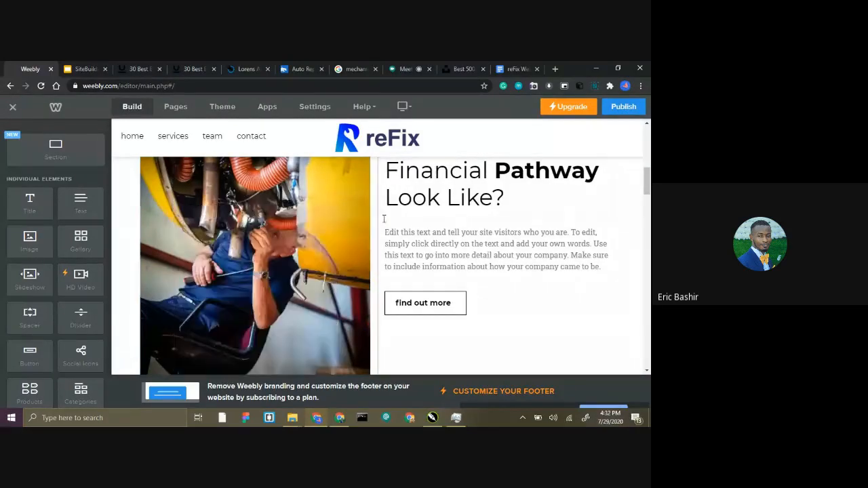
# Examine how the mechanic picture fits its section and review its image settings, including the alignment.
pyautogui.scroll(1, 368, 215)
pyautogui.scroll(2, 369, 214)
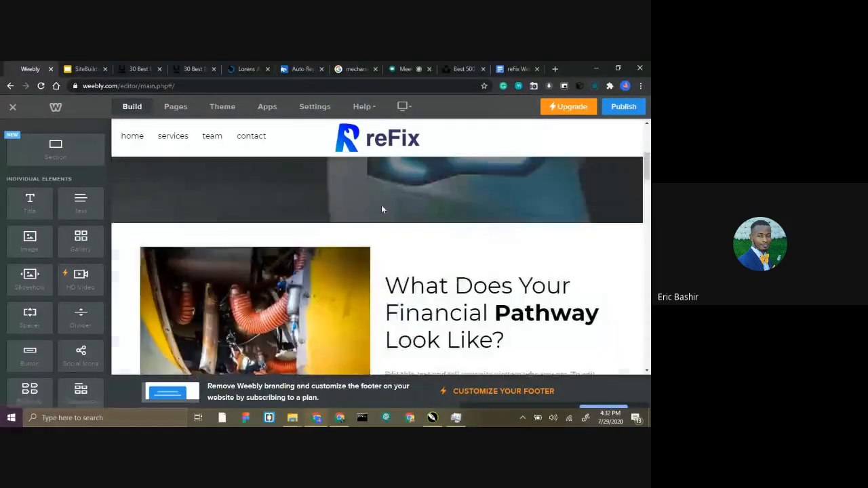
pyautogui.scroll(-2, 381, 204)
pyautogui.scroll(-1, 298, 203)
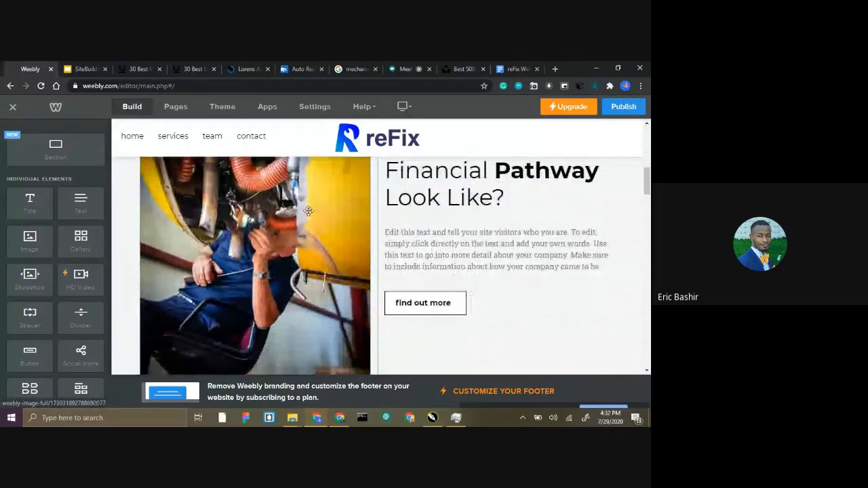
pyautogui.scroll(2, 291, 215)
pyautogui.scroll(-6, 289, 217)
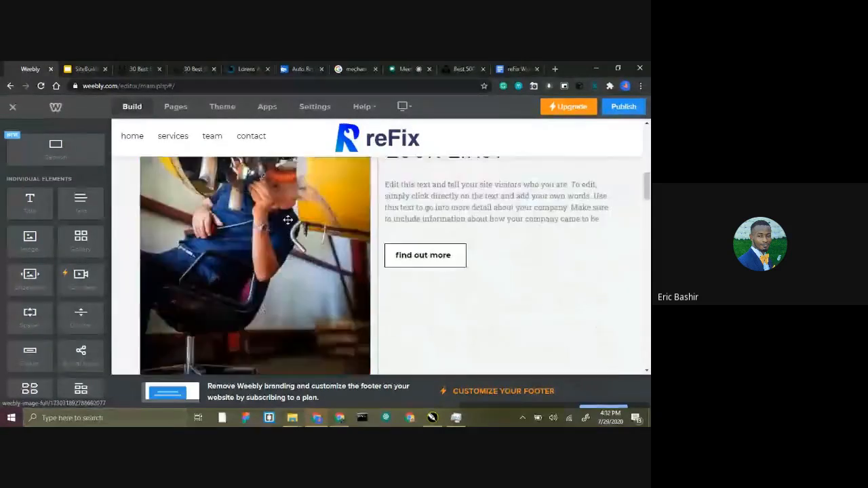
pyautogui.scroll(4, 284, 220)
pyautogui.rightClick(291, 214)
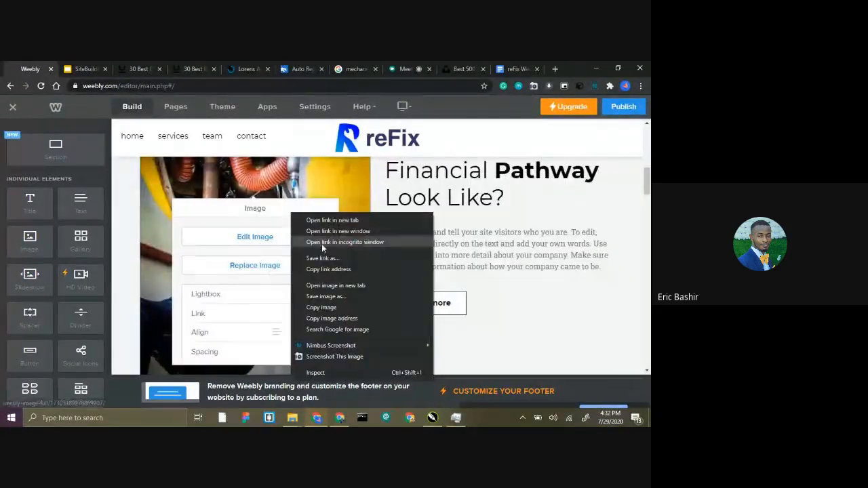
pyautogui.click(218, 207)
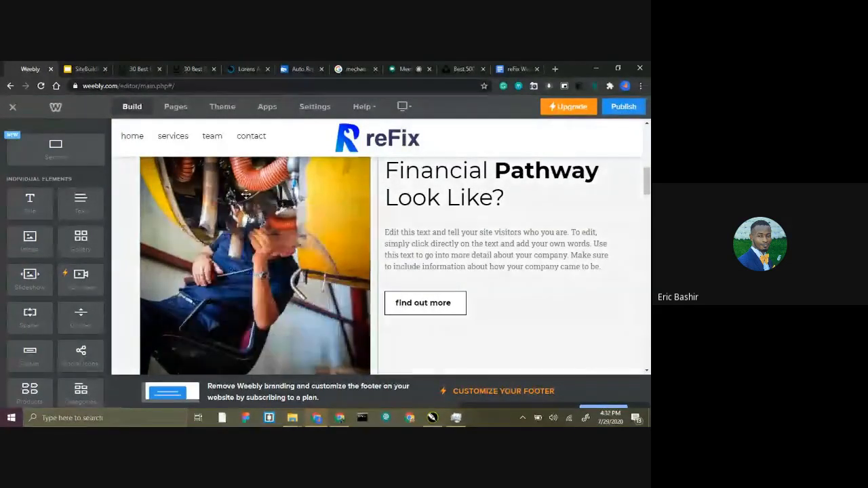
pyautogui.rightClick(246, 197)
pyautogui.click(214, 218)
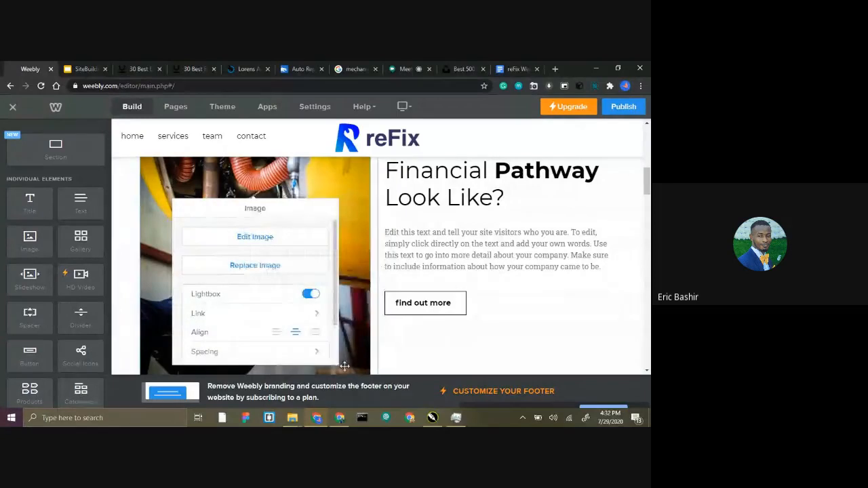
pyautogui.click(295, 332)
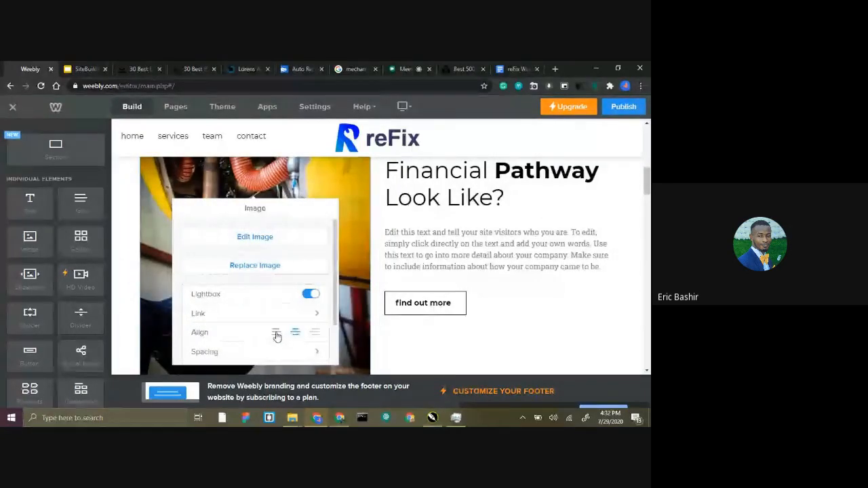
# Try out right and centre alignment on the paragraph beside the mechanic picture, ending back at left alignment.
pyautogui.click(422, 236)
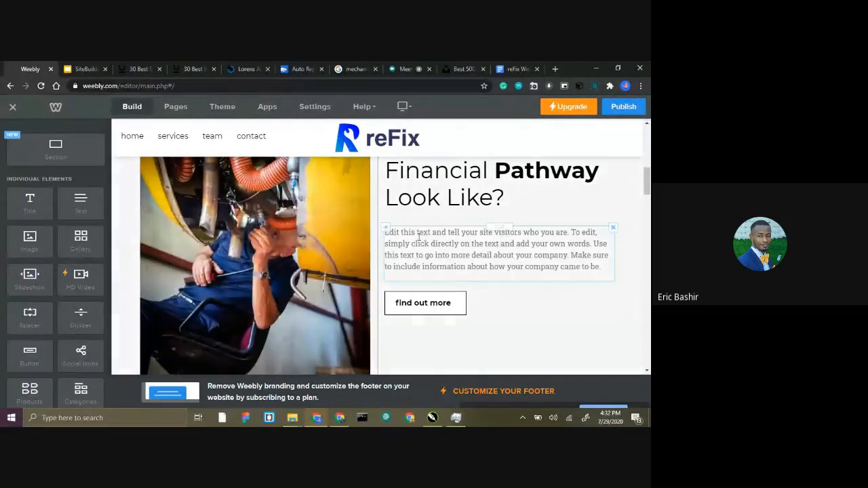
pyautogui.click(488, 215)
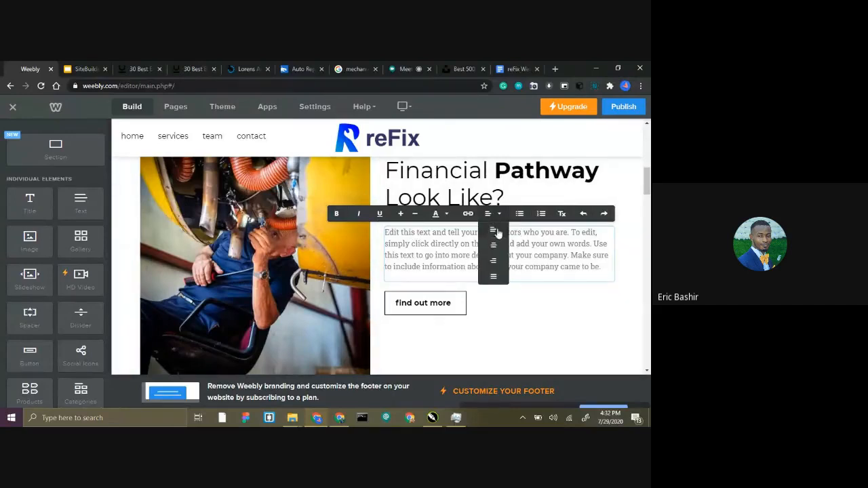
pyautogui.click(493, 265)
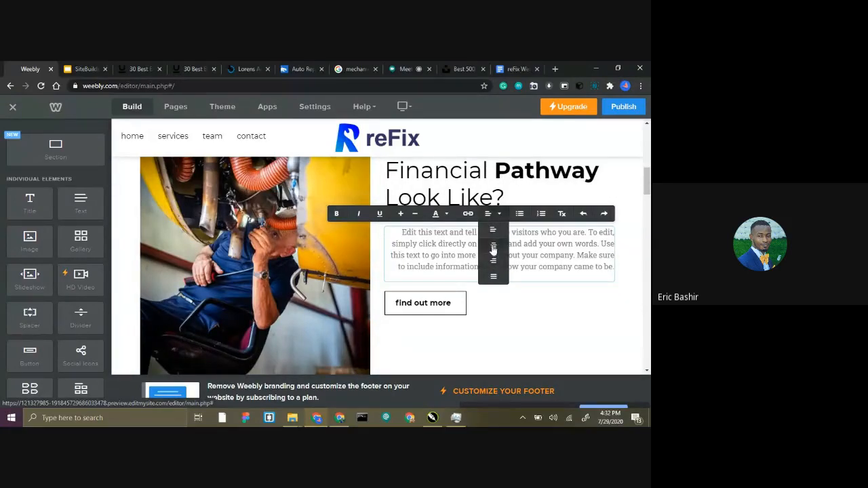
pyautogui.click(493, 250)
pyautogui.rightClick(472, 234)
pyautogui.click(521, 214)
pyautogui.click(523, 232)
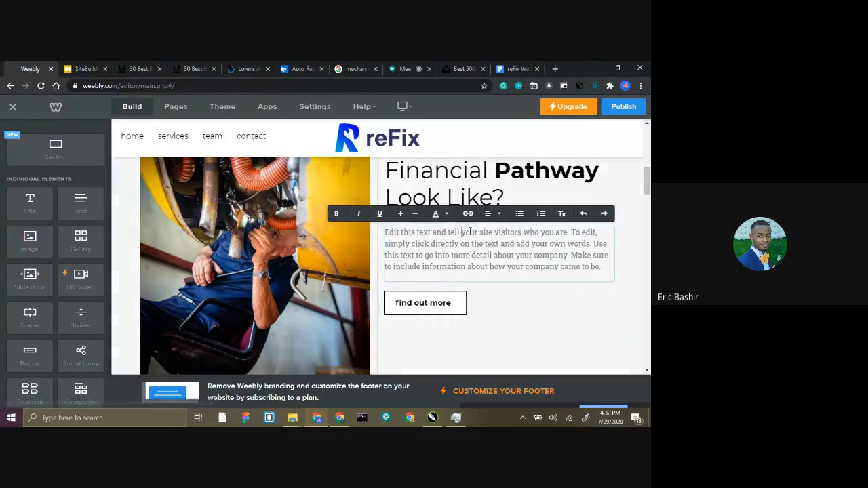
# Replace the paragraph beside the mechanic picture with the "At reFix Auto Repair" introduction copied from the reFix Website Content document.
pyautogui.scroll(1, 471, 197)
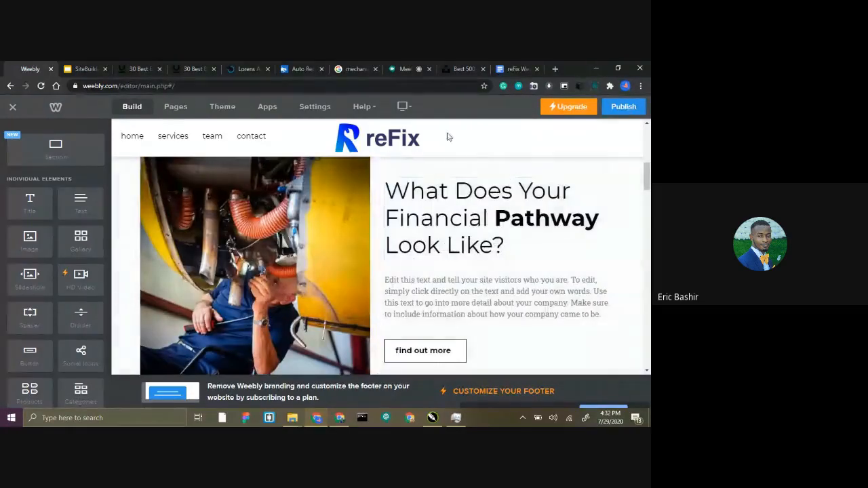
pyautogui.click(515, 67)
pyautogui.scroll(-3, 286, 263)
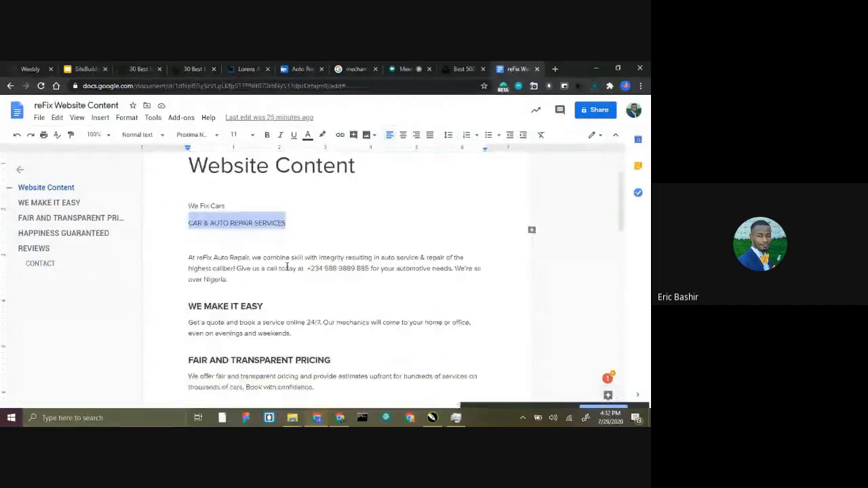
pyautogui.moveTo(238, 257); pyautogui.dragTo(177, 236)
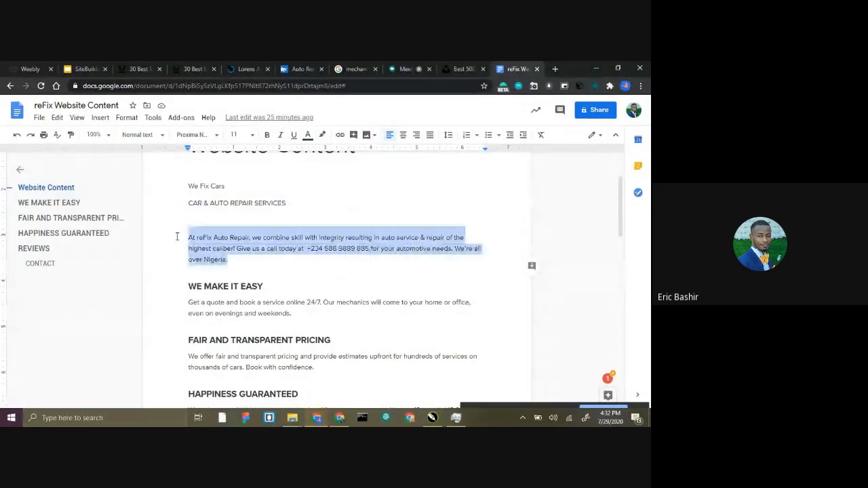
pyautogui.click(32, 68)
pyautogui.tripleClick(472, 306)
pyautogui.hotkey('ctrl', 'v')
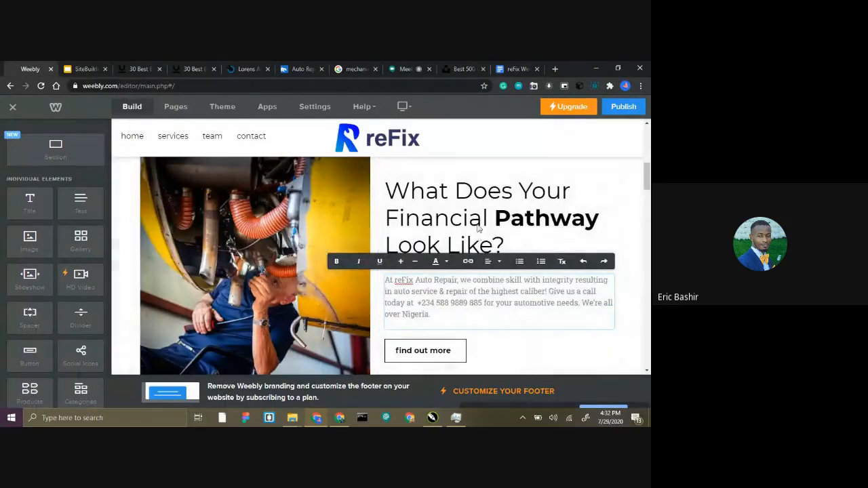
# Change the heading beside the mechanic picture to "Avoid your next Car trouble." and make "Car trouble" bold.
pyautogui.click(500, 242)
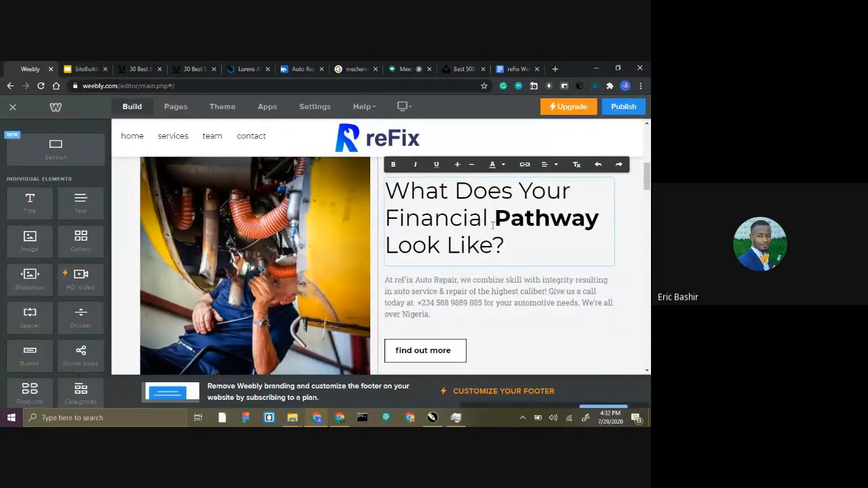
pyautogui.moveTo(502, 245); pyautogui.dragTo(390, 196)
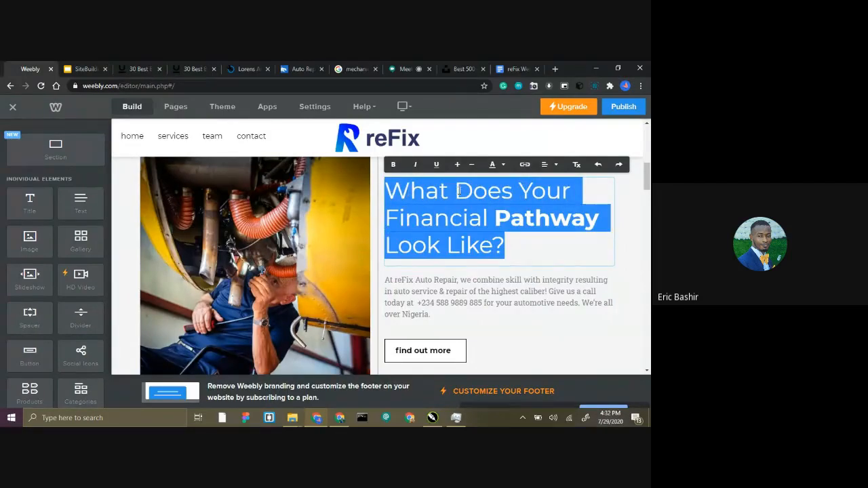
pyautogui.write('Avoid your next')
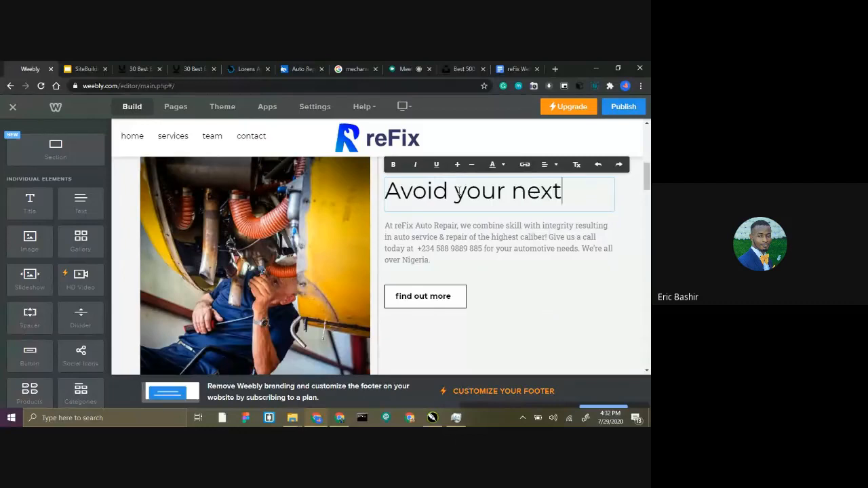
pyautogui.write(' Car trouble.')
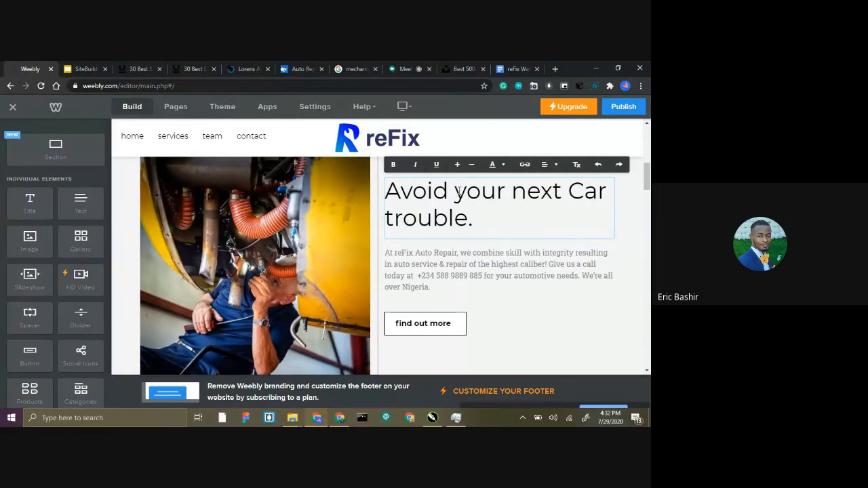
pyautogui.moveTo(572, 190); pyautogui.dragTo(466, 222)
pyautogui.click(393, 164)
pyautogui.click(496, 223)
# Review the banner and mechanic sections of the page, including the settings of the "find out more" button.
pyautogui.scroll(2, 463, 251)
pyautogui.scroll(1, 448, 244)
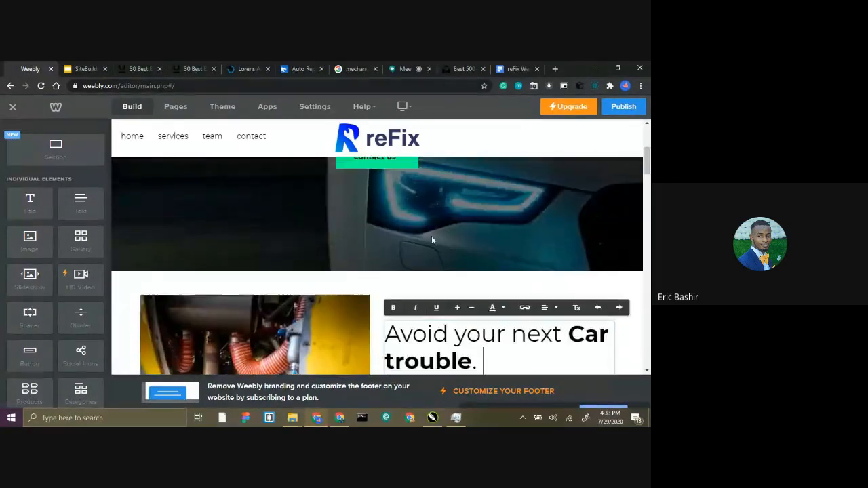
pyautogui.scroll(-3, 431, 236)
pyautogui.scroll(1, 461, 224)
pyautogui.scroll(-2, 448, 237)
pyautogui.click(423, 229)
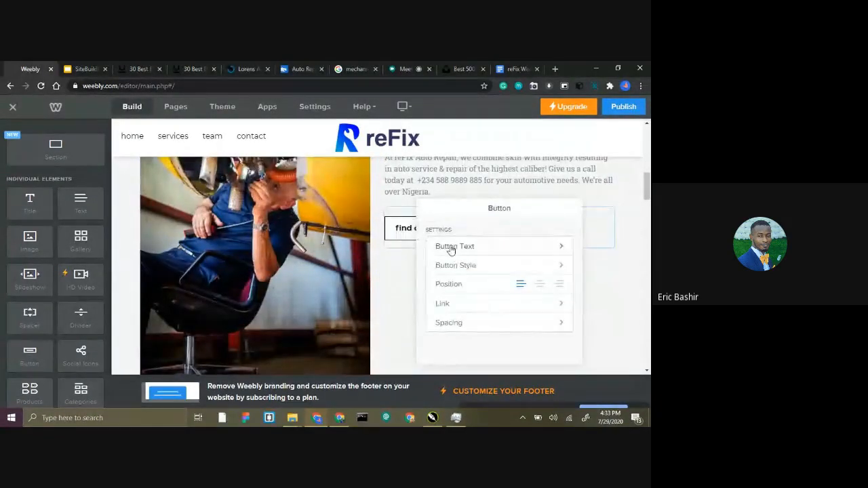
pyautogui.click(411, 227)
pyautogui.scroll(-3, 409, 228)
pyautogui.scroll(2, 326, 244)
pyautogui.scroll(2, 326, 244)
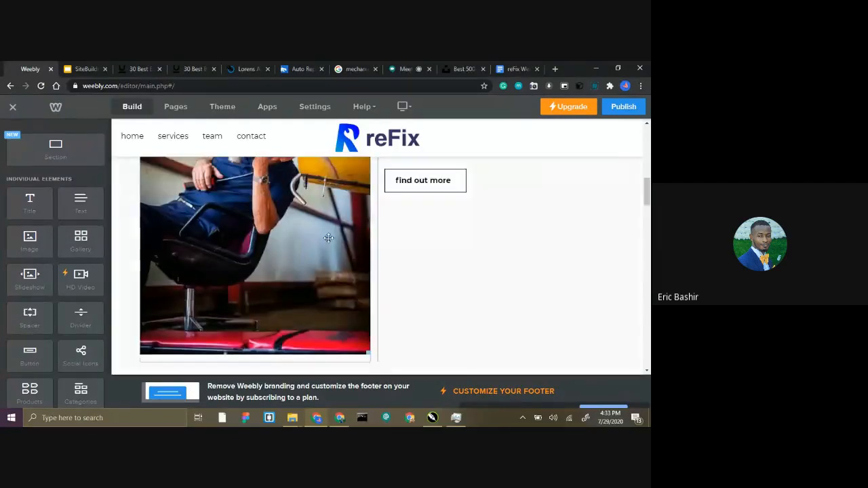
# Shrink the mechanic picture proportionally to about two thirds of its column's width.
pyautogui.click(328, 234)
pyautogui.scroll(-1, 346, 233)
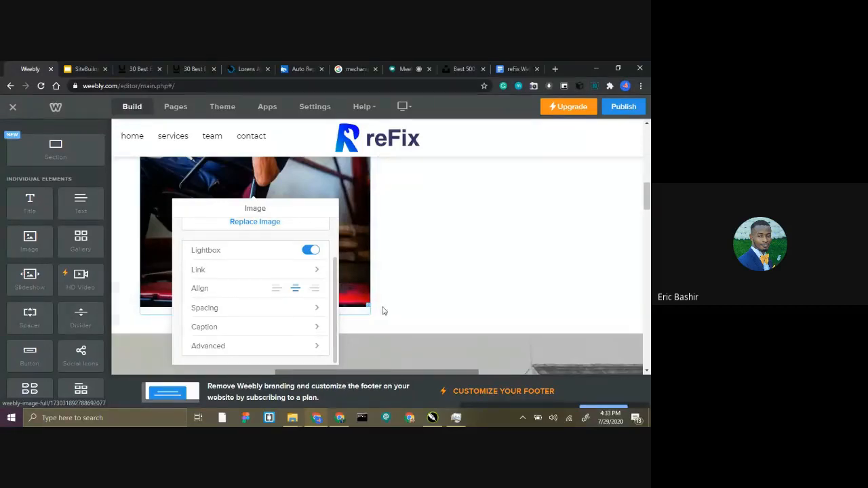
pyautogui.moveTo(368, 304); pyautogui.dragTo(328, 196)
pyautogui.scroll(5, 336, 223)
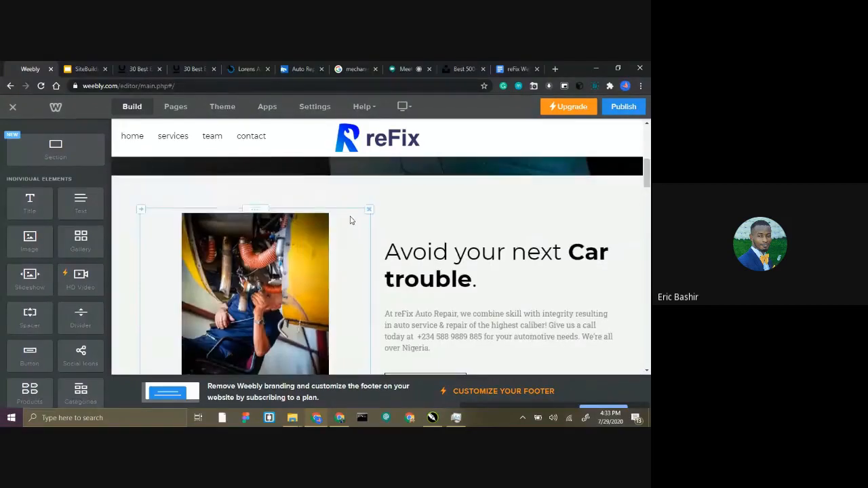
pyautogui.scroll(-2, 350, 219)
pyautogui.click(436, 219)
pyautogui.scroll(3, 386, 228)
# Replace the Mortgage Strategy section's house background with the car-wash photo clement-m-Ng3xrviPrhk-unsplash.jpg from the reFix Website folder.
pyautogui.scroll(-2, 383, 223)
pyautogui.scroll(-7, 381, 213)
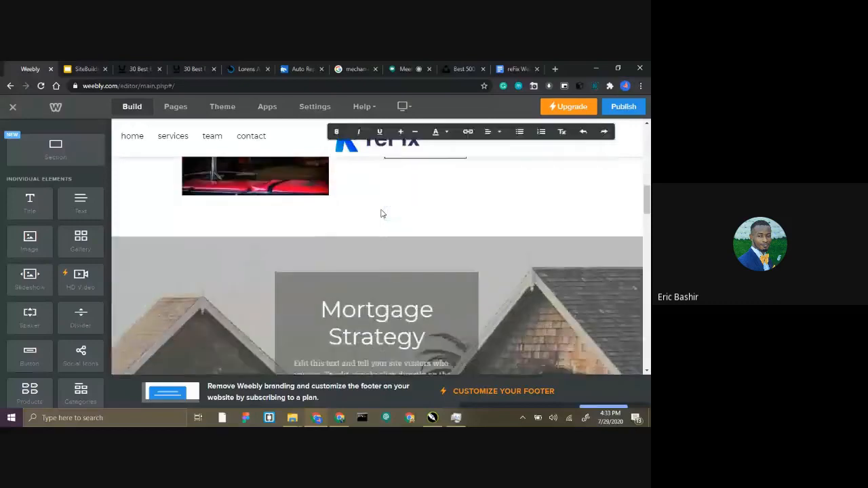
pyautogui.scroll(3, 385, 200)
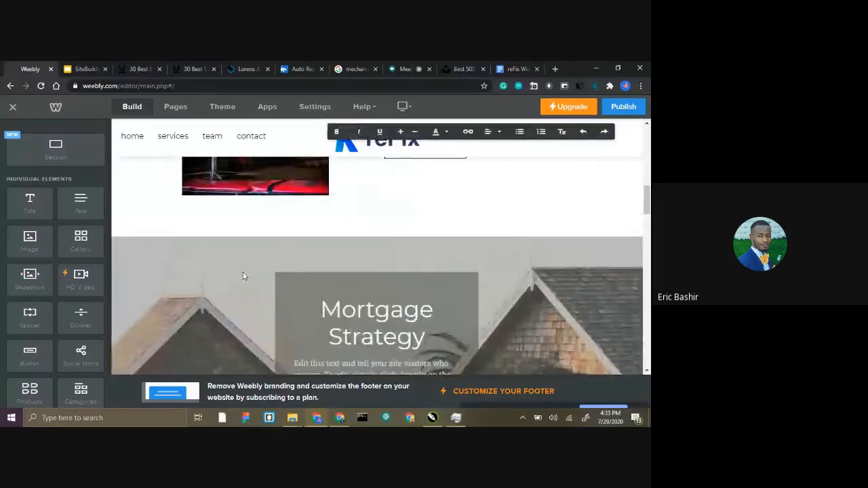
pyautogui.scroll(-2, 407, 210)
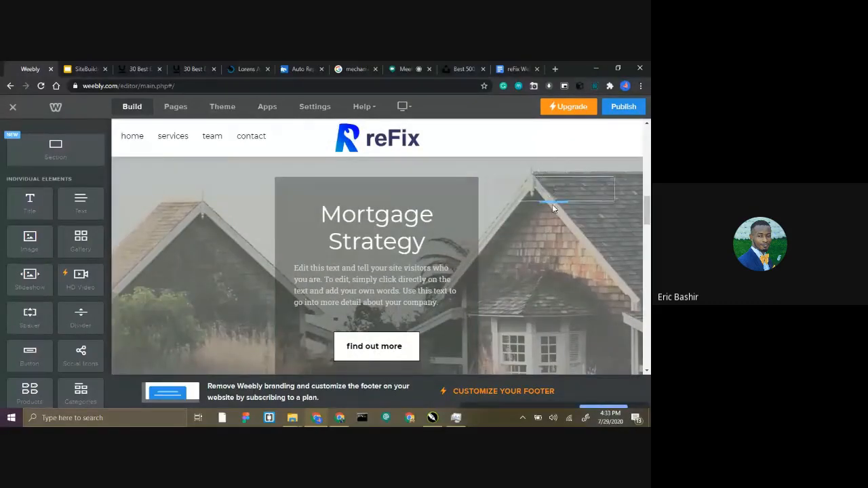
pyautogui.scroll(1, 410, 201)
pyautogui.moveTo(409, 202)
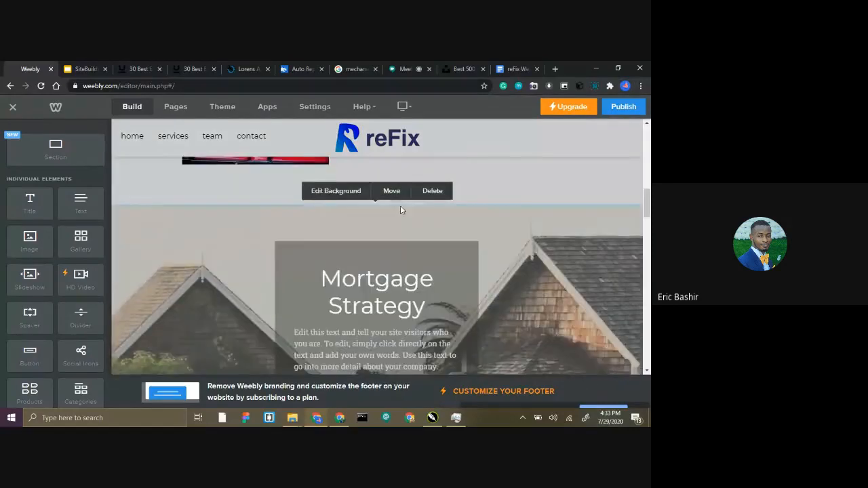
pyautogui.scroll(-6, 400, 210)
pyautogui.scroll(-1, 370, 257)
pyautogui.scroll(5, 366, 265)
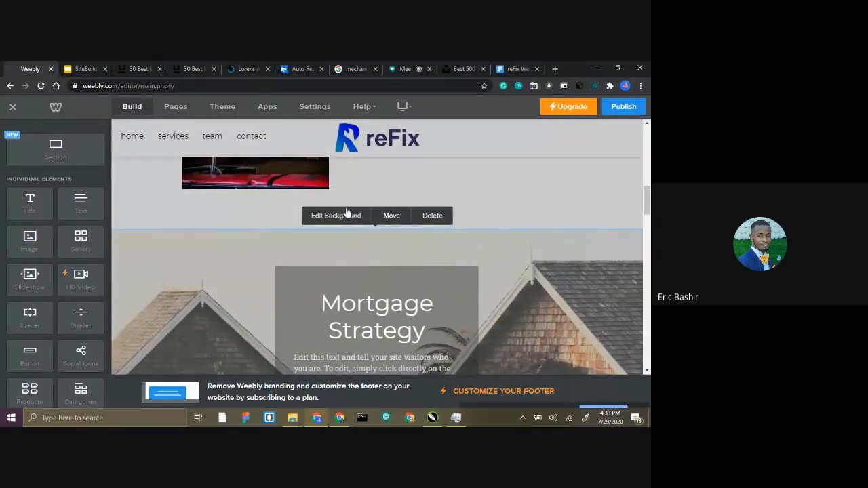
pyautogui.click(351, 214)
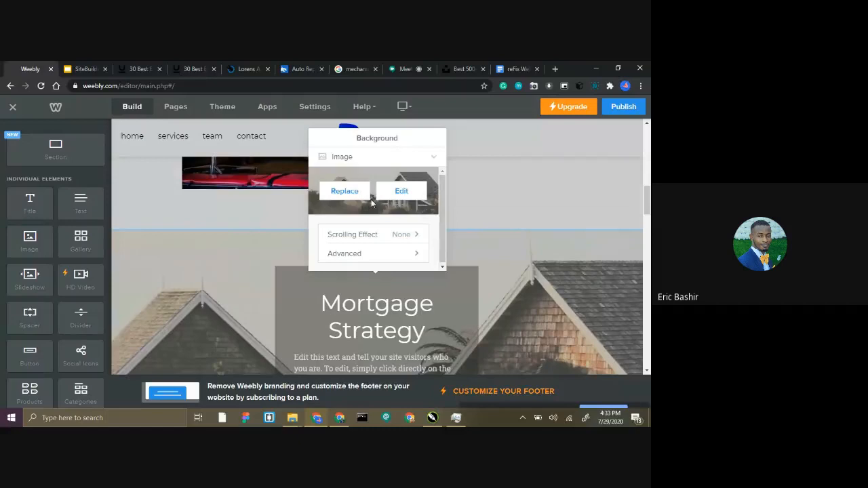
pyautogui.click(344, 193)
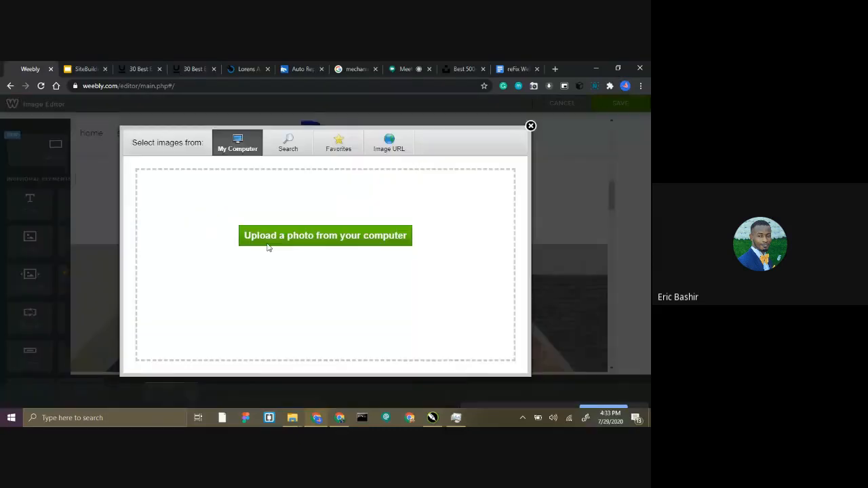
pyautogui.click(303, 235)
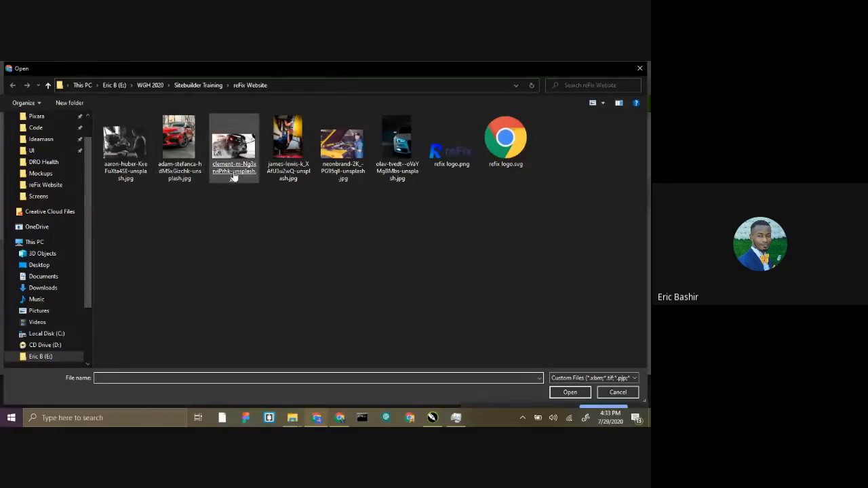
pyautogui.click(228, 155)
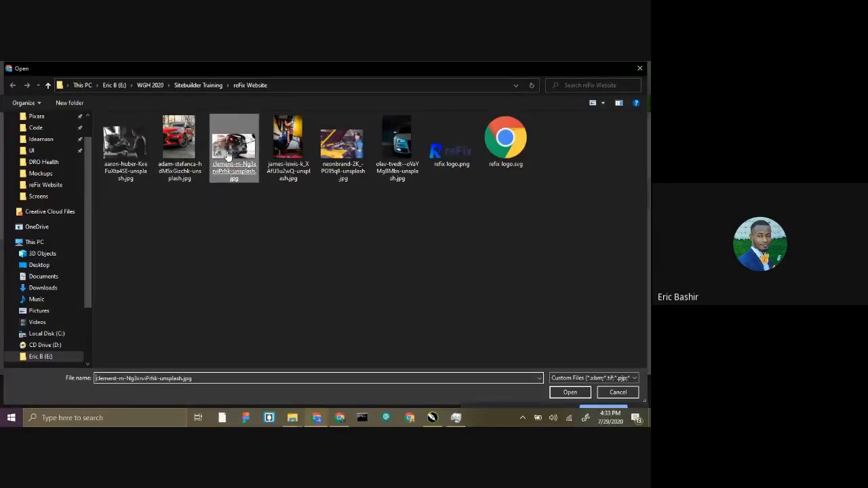
pyautogui.doubleClick(228, 155)
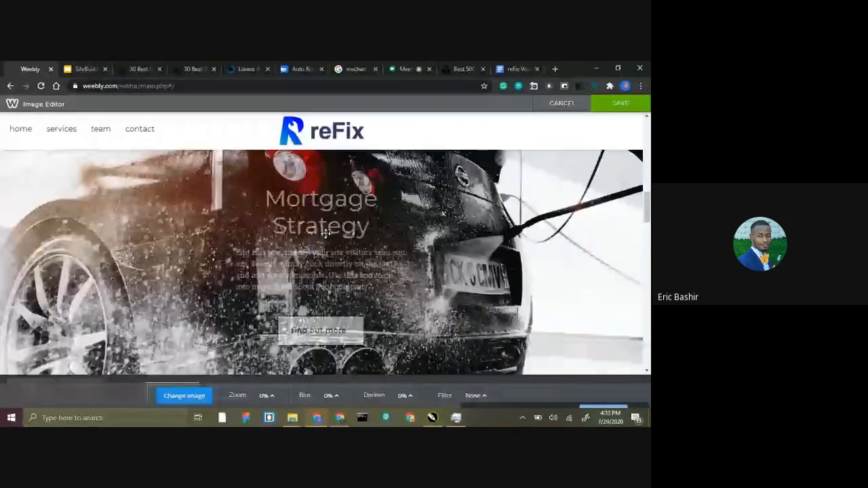
# Darken the car-wash background by about 80% and save the background image.
pyautogui.click(409, 396)
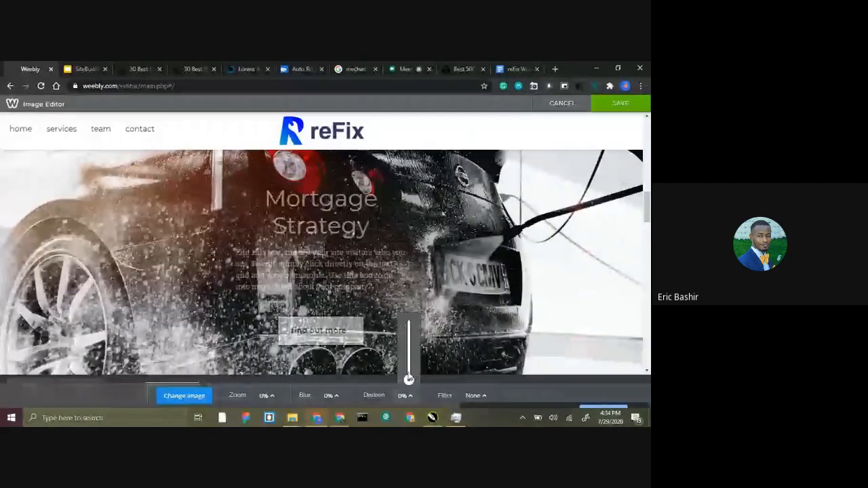
pyautogui.click(408, 329)
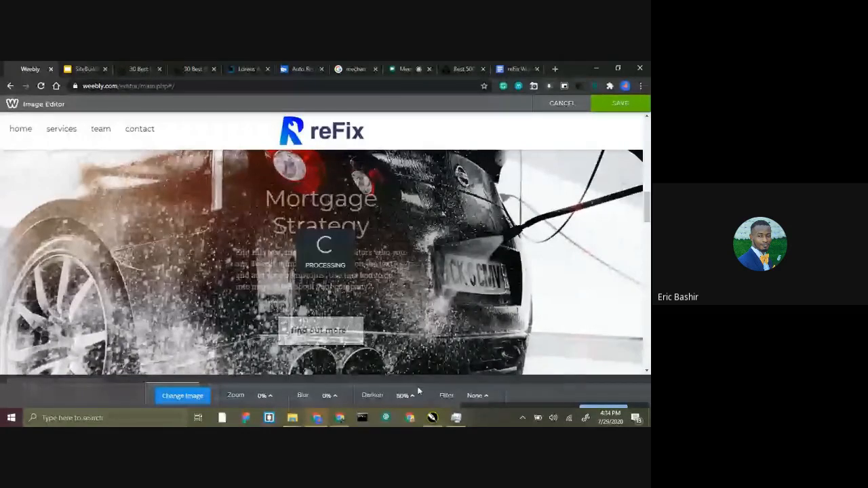
pyautogui.scroll(1, 388, 298)
pyautogui.scroll(-2, 346, 254)
pyautogui.scroll(2, 347, 253)
pyautogui.scroll(1, 346, 253)
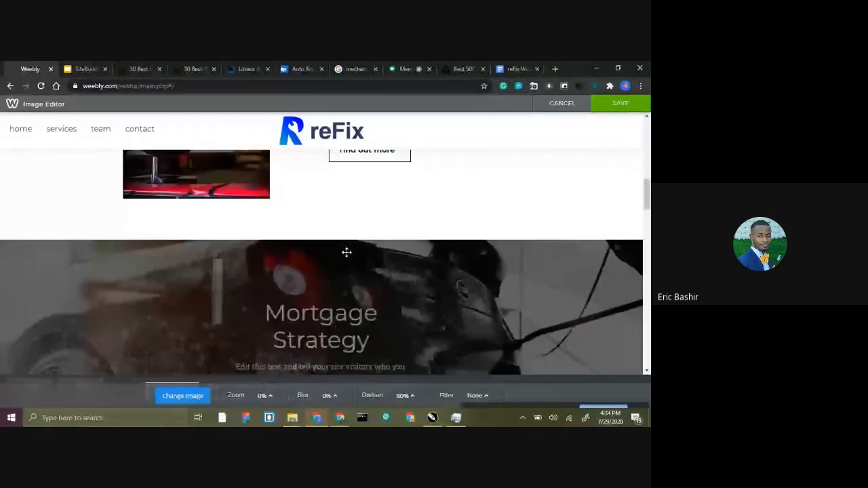
pyautogui.scroll(-2, 347, 252)
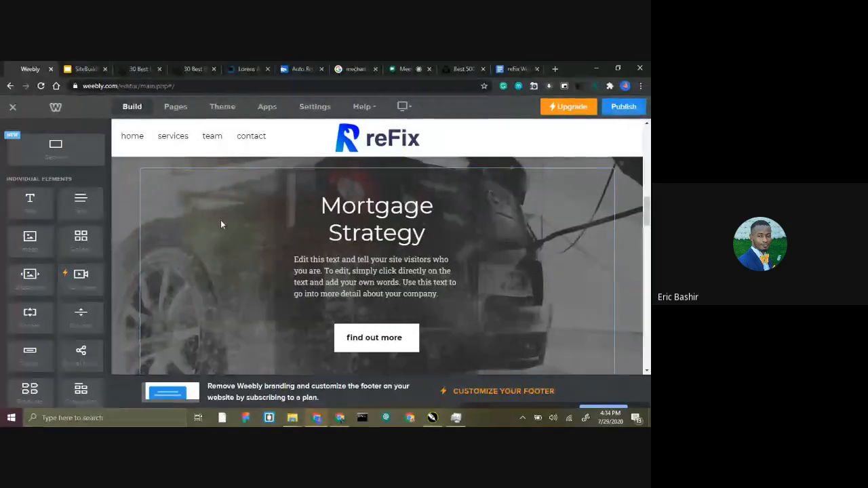
pyautogui.click(432, 137)
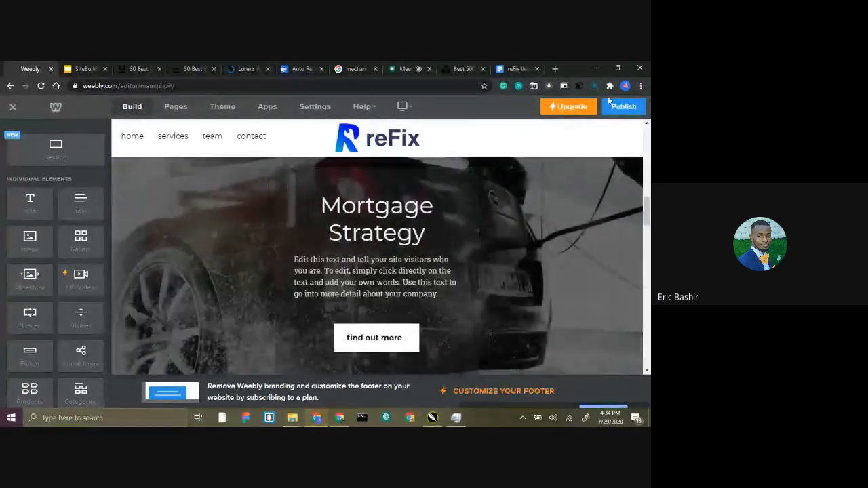
# Change the heading over the car-wash background to "Car Washing Services".
pyautogui.click(422, 232)
pyautogui.moveTo(425, 232); pyautogui.dragTo(323, 193)
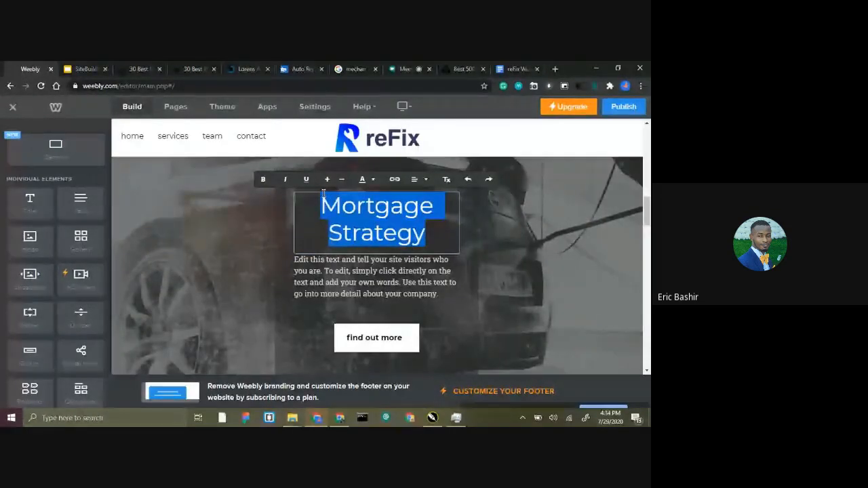
pyautogui.write('Ecar')
pyautogui.press('BackSpace')
pyautogui.press('BackSpace')
pyautogui.press('BackSpace')
pyautogui.press('BackSpace')
pyautogui.write('Car Washing Service')
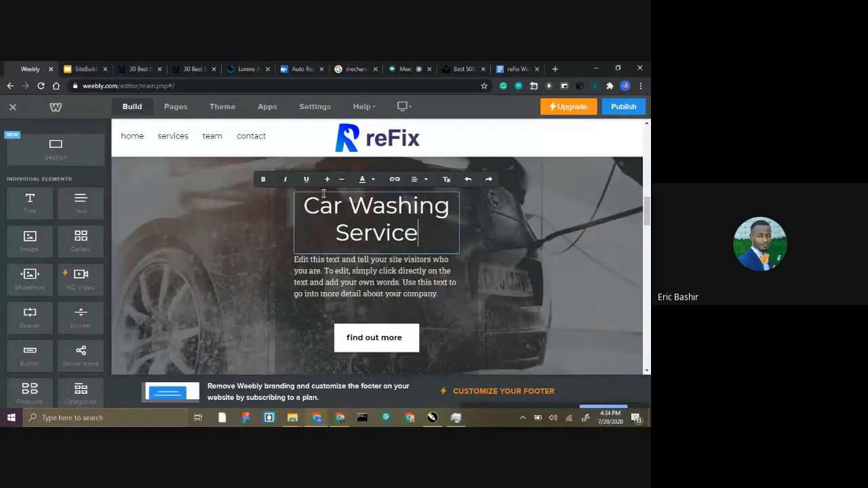
pyautogui.write('s')
# Replace the paragraph under Car Washing Services with "We have very reliable car washers, who will come and give your car a cleansing wash.".
pyautogui.click(343, 272)
pyautogui.tripleClick(344, 272)
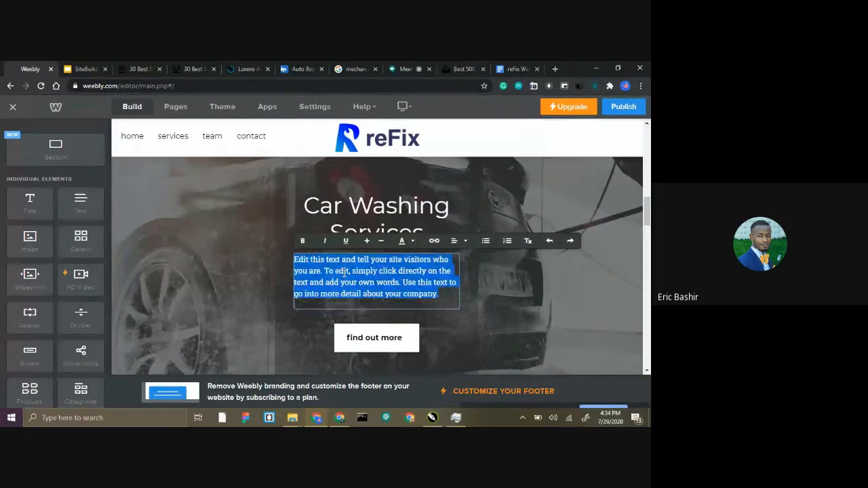
pyautogui.press('BackSpace')
pyautogui.write('We b')
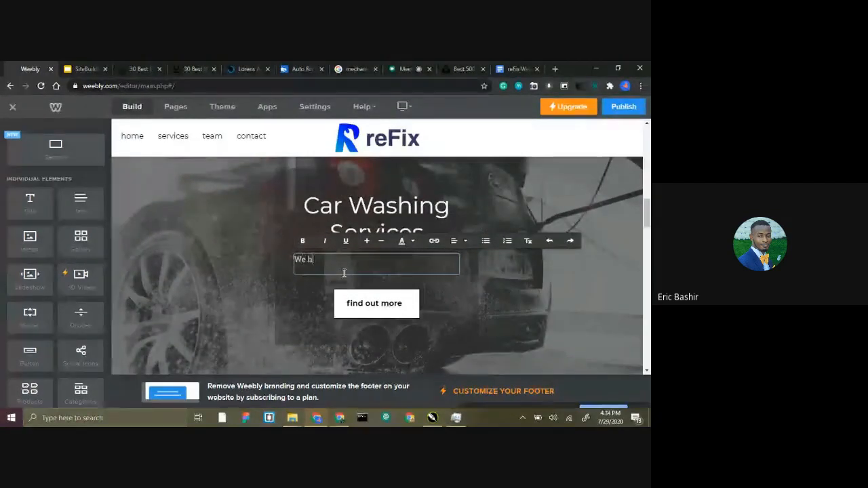
pyautogui.press('BackSpace')
pyautogui.write('have very reli')
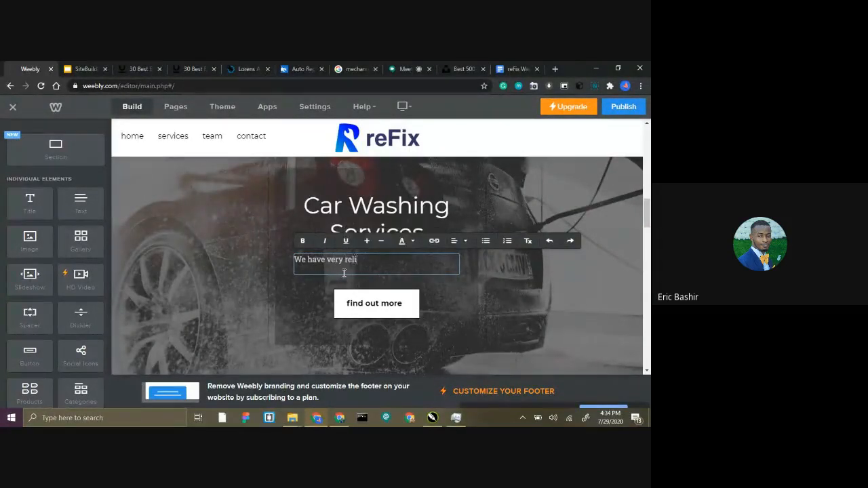
pyautogui.write('able car washers, who w')
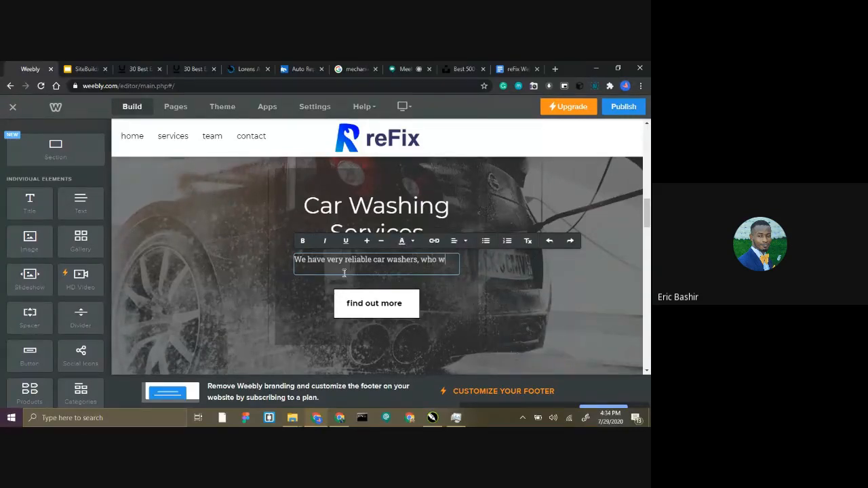
pyautogui.write('ill come and cnod')
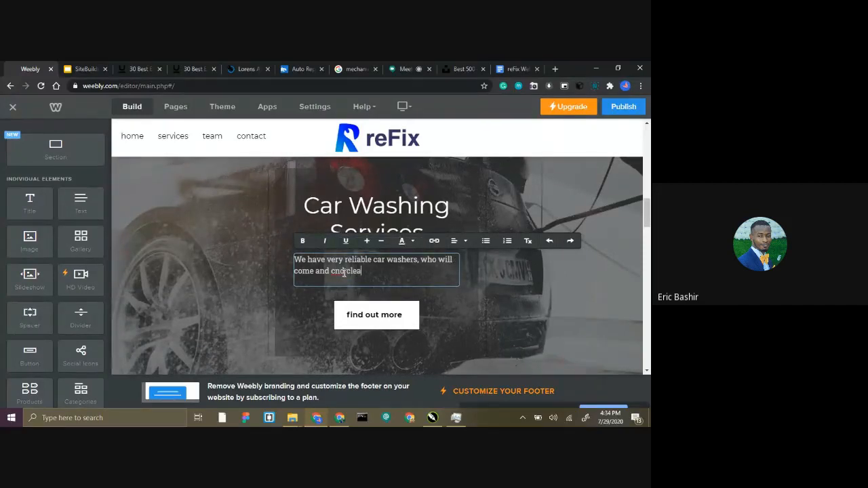
pyautogui.press('BackSpace')
pyautogui.press('BackSpace')
pyautogui.press('BackSpace')
pyautogui.press('BackSpace')
pyautogui.write('gi')
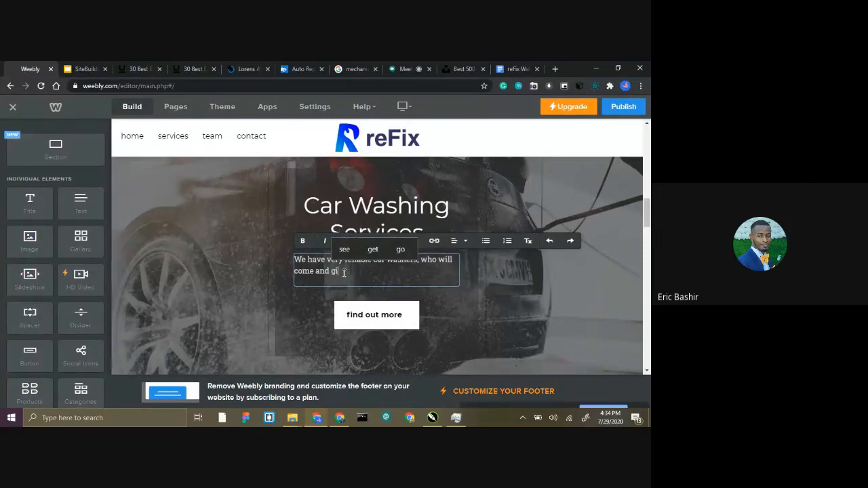
pyautogui.write('ve your car a cleansi')
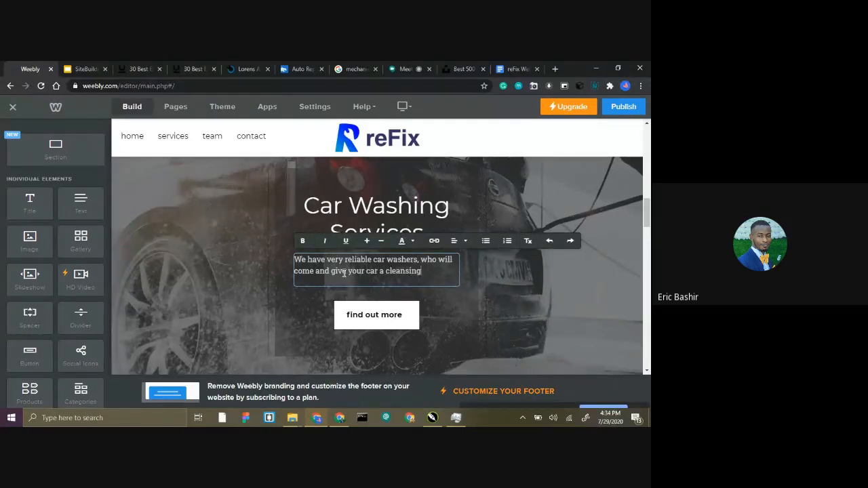
pyautogui.write('ng wash.')
# Centre-align the new car-washing paragraph.
pyautogui.moveTo(293, 259); pyautogui.dragTo(445, 271)
pyautogui.click(465, 241)
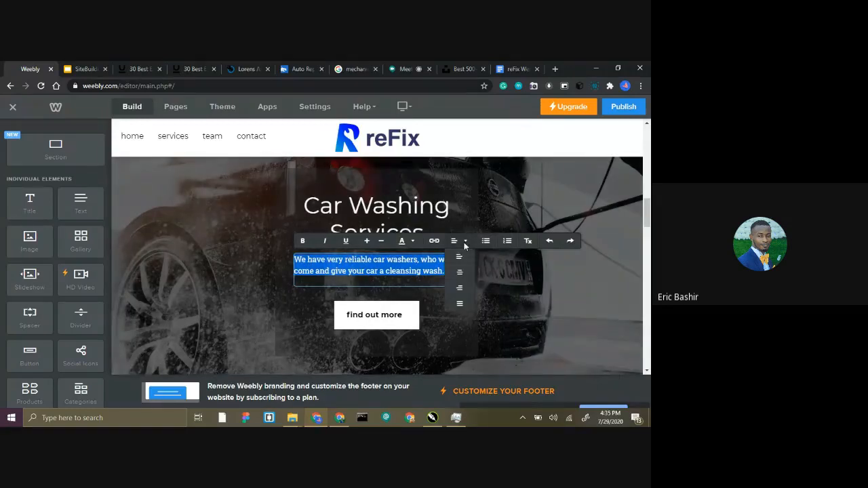
pyautogui.click(459, 272)
pyautogui.click(492, 279)
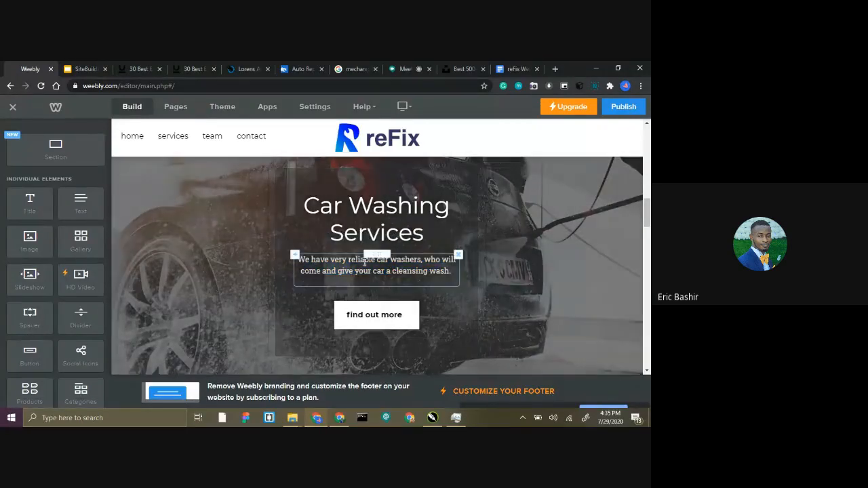
# Change the label of the button in the Car Washing Services section to "reach us".
pyautogui.scroll(1, 360, 250)
pyautogui.scroll(-3, 360, 250)
pyautogui.click(369, 228)
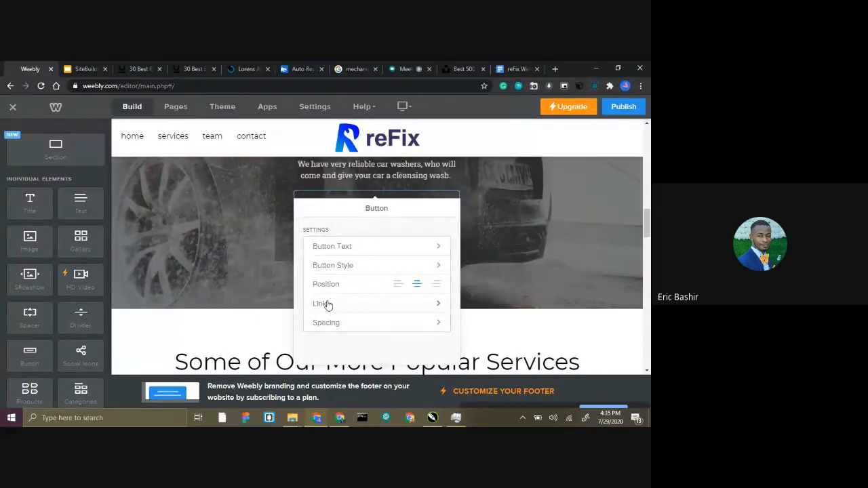
pyautogui.click(347, 246)
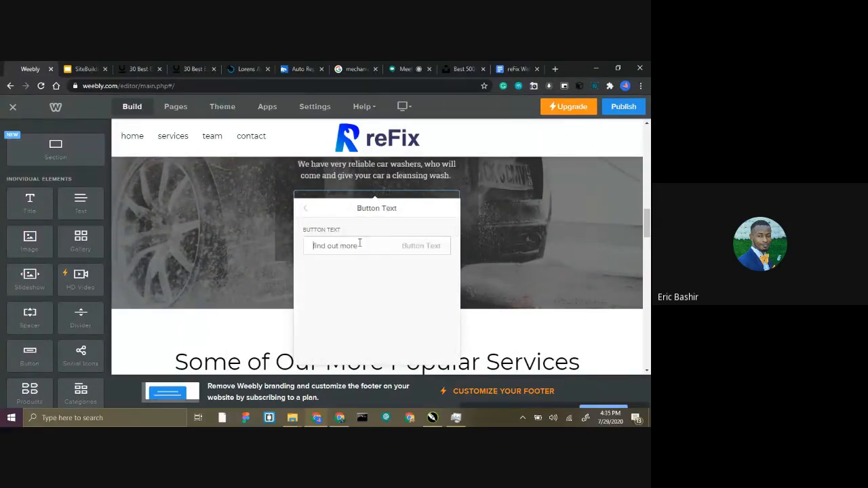
pyautogui.tripleClick(359, 244)
pyautogui.write('reach us')
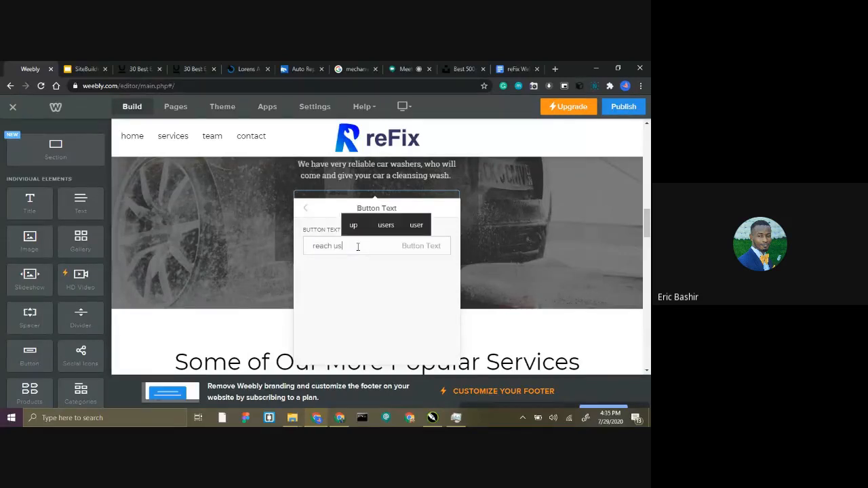
pyautogui.click(526, 222)
# Review the Car Washing Services section together with the mechanic section above it.
pyautogui.scroll(3, 407, 217)
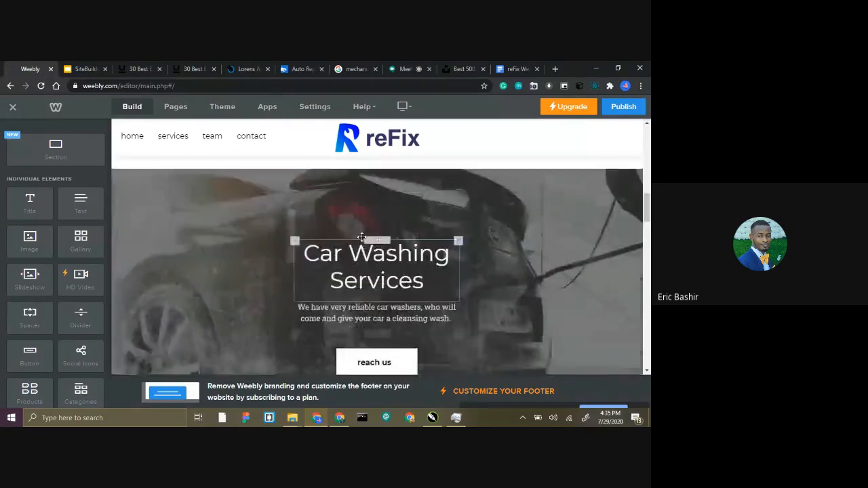
pyautogui.scroll(1, 364, 202)
pyautogui.scroll(-1, 370, 211)
pyautogui.scroll(-5, 371, 210)
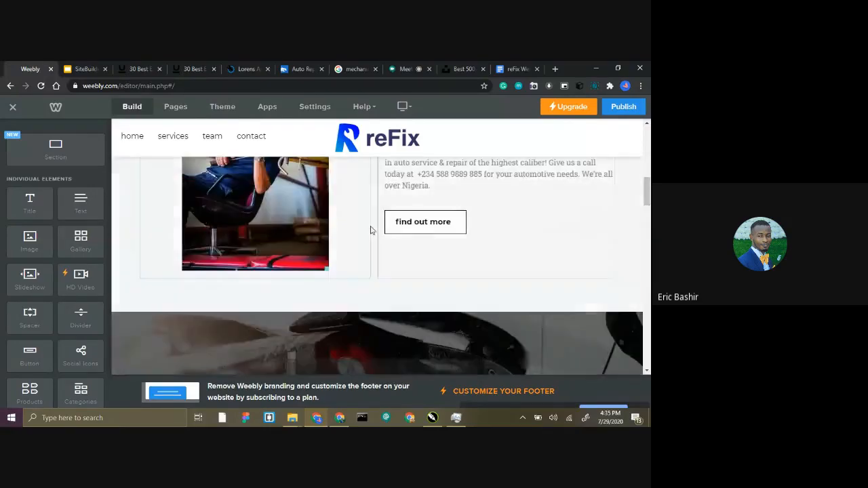
pyautogui.scroll(3, 370, 230)
pyautogui.scroll(-2, 417, 293)
pyautogui.scroll(4, 416, 292)
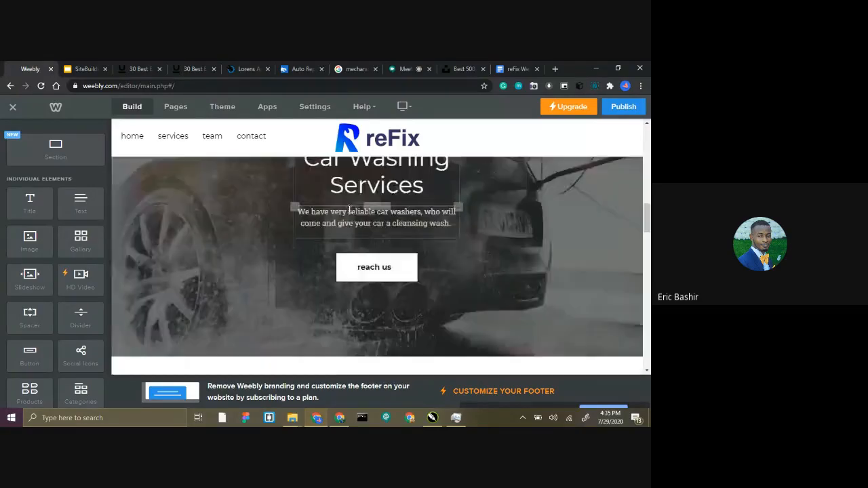
pyautogui.scroll(2, 323, 201)
pyautogui.scroll(-3, 323, 202)
# Change the "Some of Our More Popular Services" heading to "What we are known for...".
pyautogui.scroll(-2, 324, 200)
pyautogui.scroll(1, 325, 207)
pyautogui.click(318, 216)
pyautogui.hotkey('ctrl', 'a')
pyautogui.write('What we')
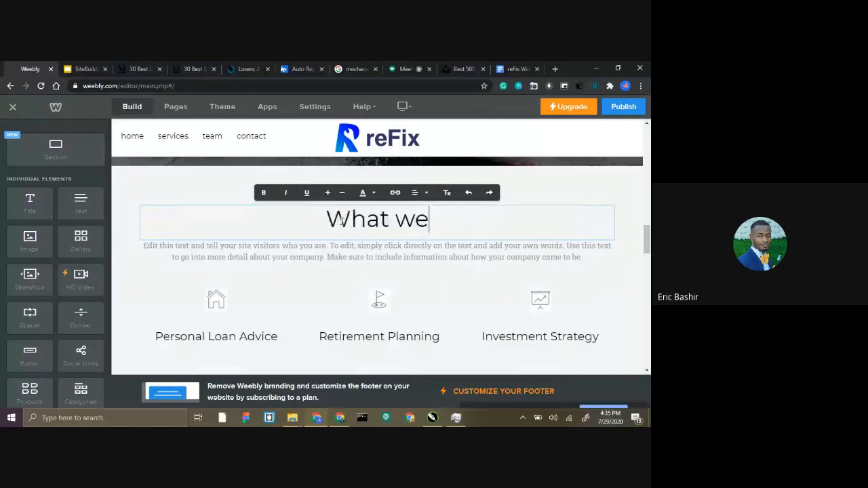
pyautogui.write(' are know')
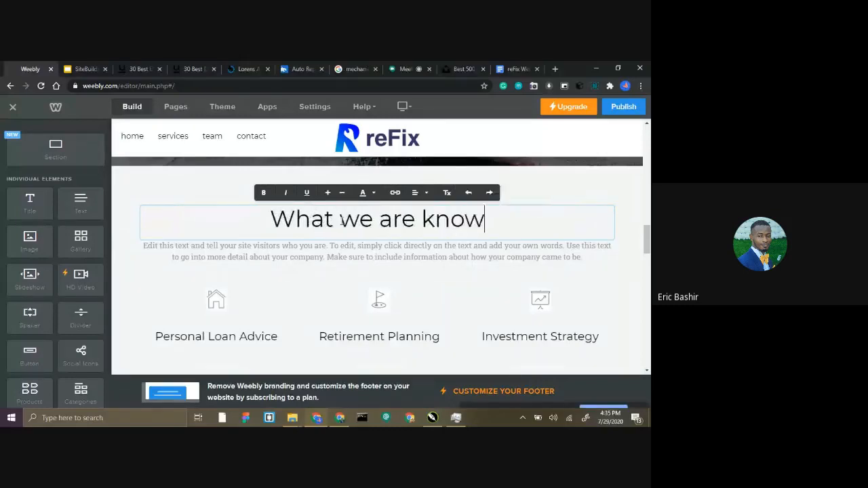
pyautogui.write('n for...')
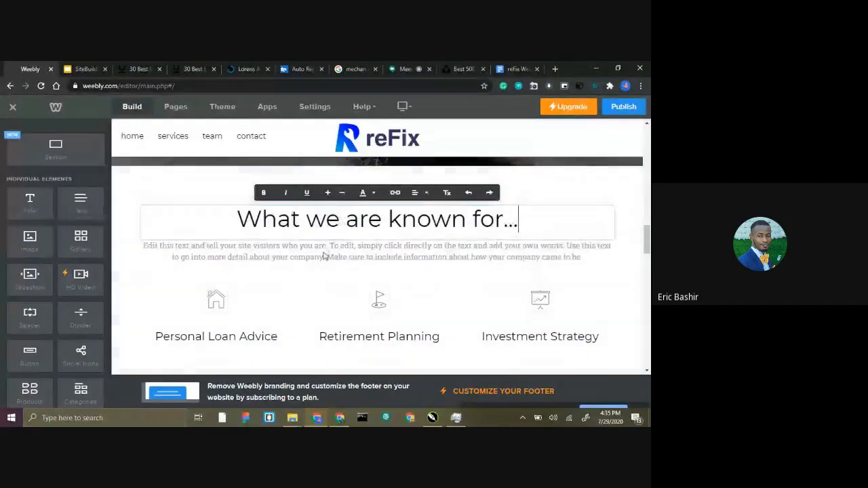
# Copy the "WE MAKE IT EASY" heading from the reFix Website Content document in Google Docs.
pyautogui.scroll(-2, 236, 238)
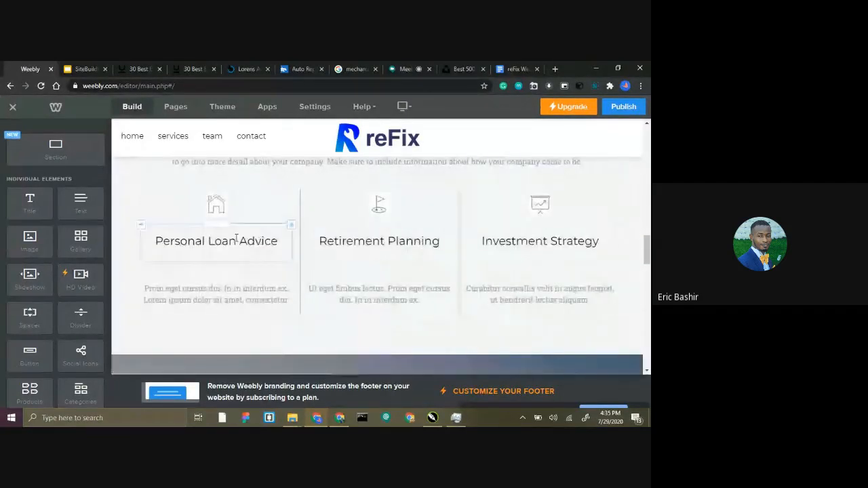
pyautogui.click(521, 66)
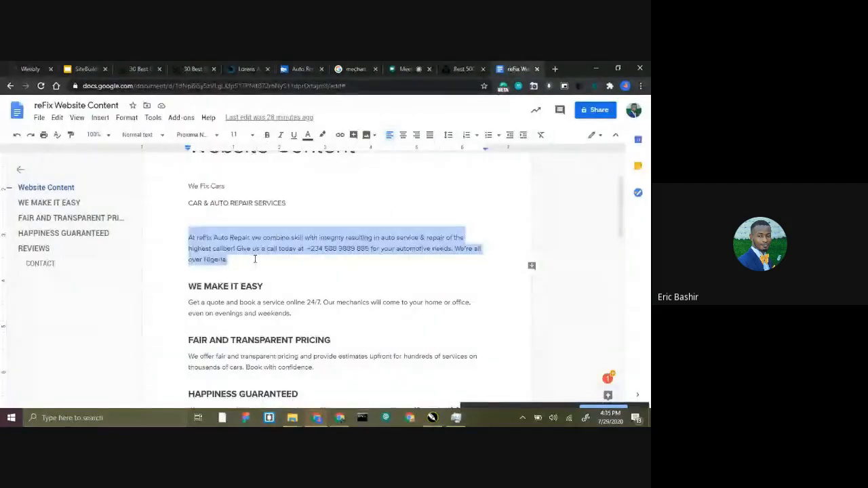
pyautogui.scroll(-1, 275, 248)
pyautogui.moveTo(275, 248); pyautogui.dragTo(191, 232)
pyautogui.hotkey('ctrl', 'c')
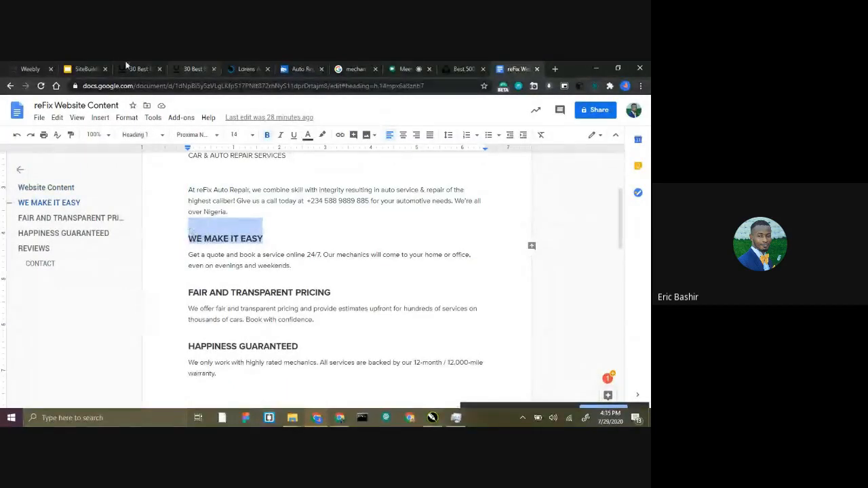
# Back in Weebly, replace the "Personal Loan Advice" heading with the copied "WE MAKE IT EASY" and reduce its text size.
pyautogui.click(31, 68)
pyautogui.click(209, 241)
pyautogui.hotkey('ctrl', 'a')
pyautogui.click(224, 241)
pyautogui.tripleClick(224, 241)
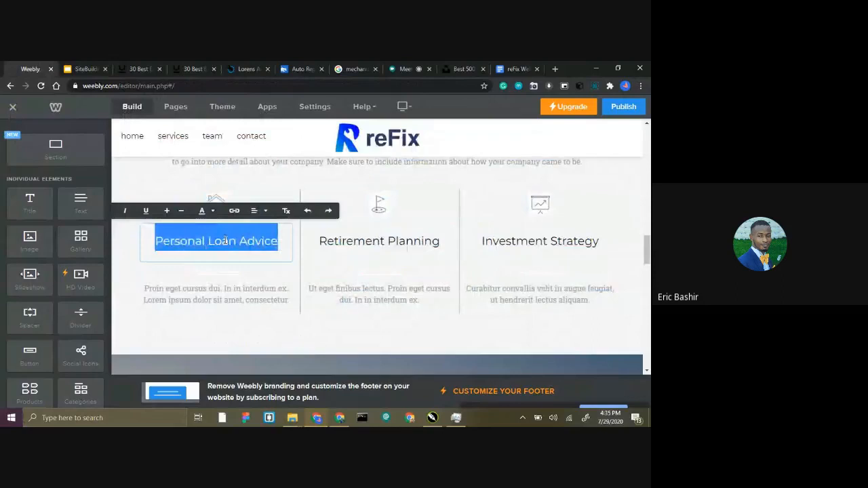
pyautogui.hotkey('ctrl', 'v')
pyautogui.moveTo(271, 285); pyautogui.dragTo(145, 230)
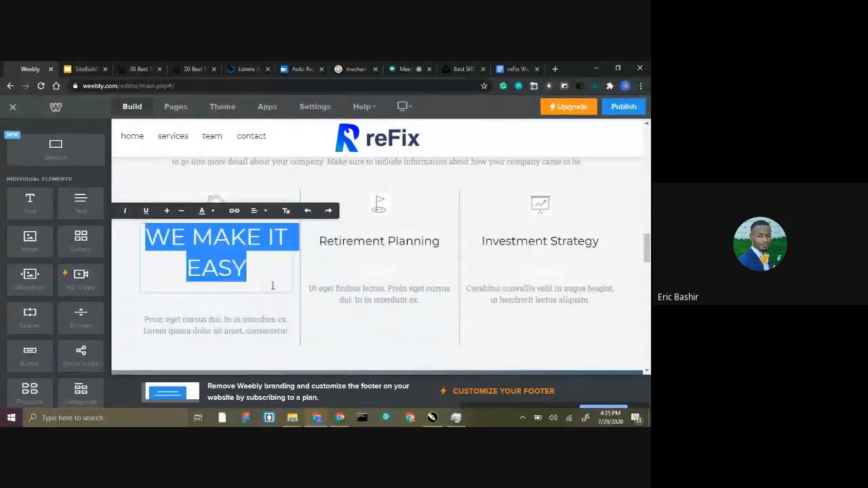
pyautogui.click(179, 211)
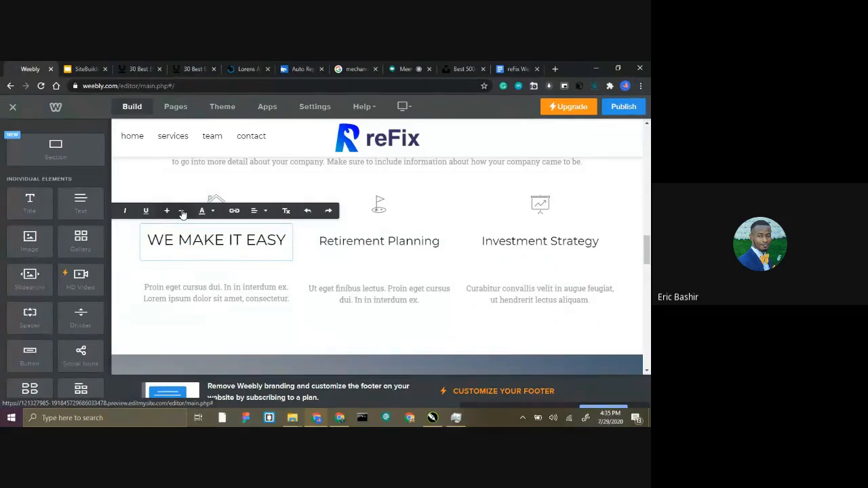
# Replace the "Retirement Planning" heading with "FAIR AND TRANSPARENT PRICING" copied from the reFix Website Content document in Google Docs.
pyautogui.doubleClick(336, 240)
pyautogui.tripleClick(396, 240)
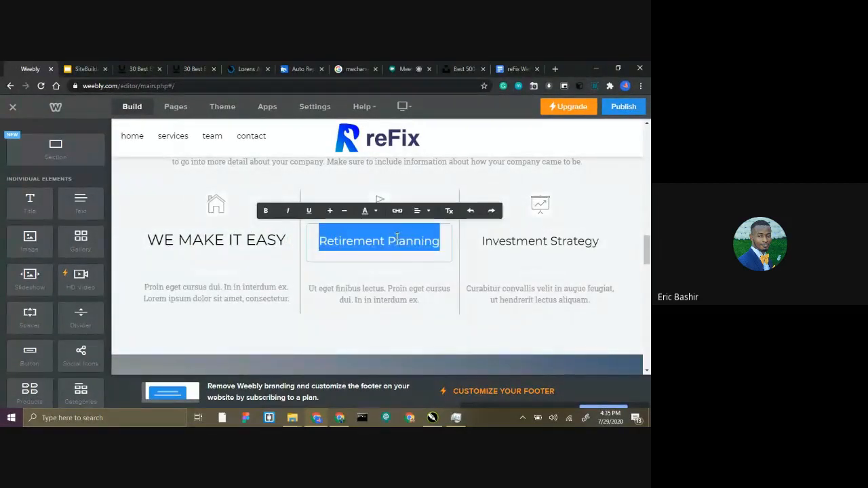
pyautogui.click(505, 69)
pyautogui.moveTo(331, 291); pyautogui.dragTo(176, 291)
pyautogui.hotkey('ctrl', 'c')
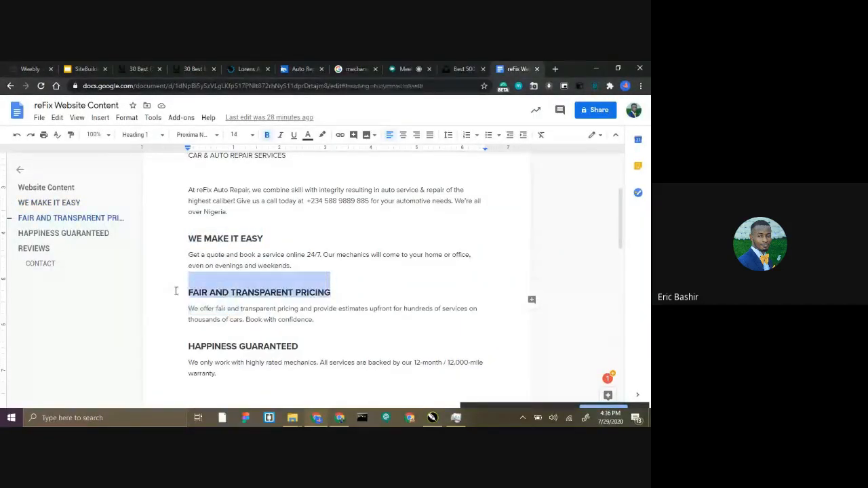
pyautogui.click(49, 68)
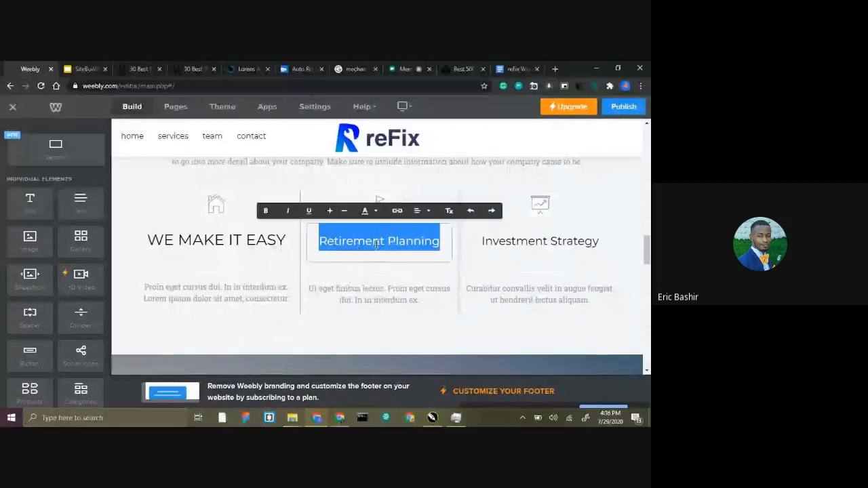
pyautogui.hotkey('ctrl', 'v')
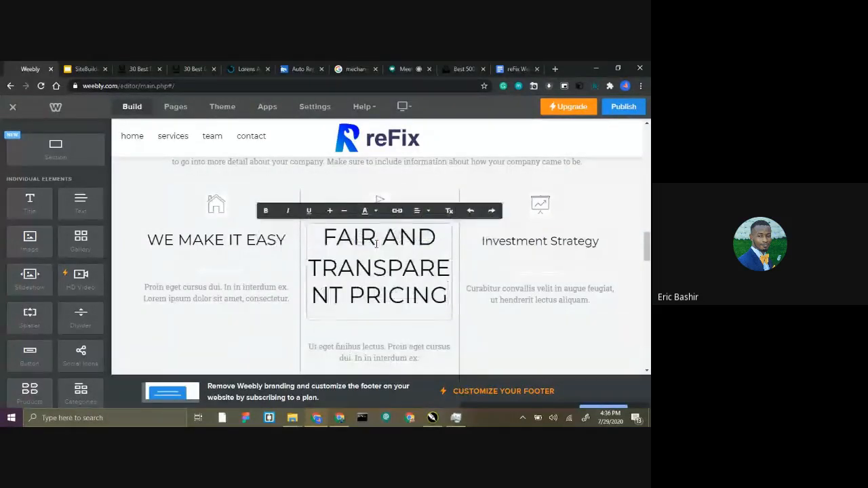
# Try a smaller text size on the "FAIR AND TRANSPARENT PRICING" heading and clear its formatting again.
pyautogui.tripleClick(376, 244)
pyautogui.click(344, 211)
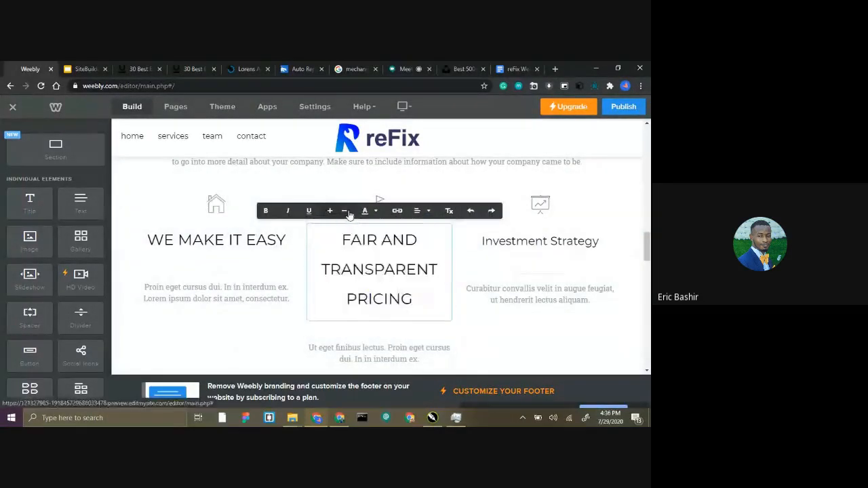
pyautogui.tripleClick(361, 260)
pyautogui.hotkey('ctrl', 'c')
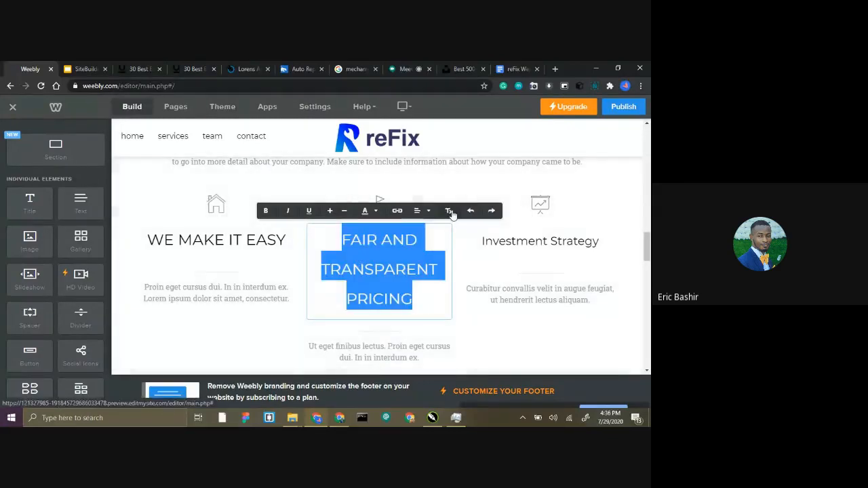
pyautogui.click(452, 215)
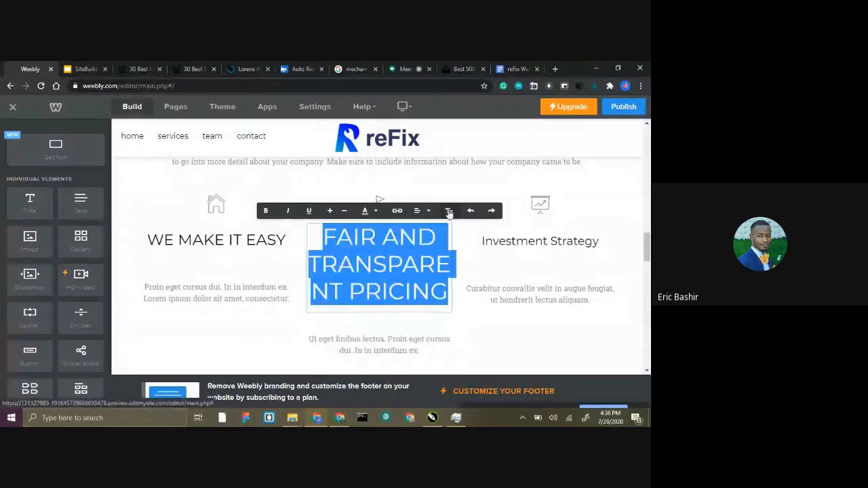
# Paste the "FAIR AND TRANSPARENT PRICING" heading afresh and reduce its text size until it fits on one line.
pyautogui.press('BackSpace')
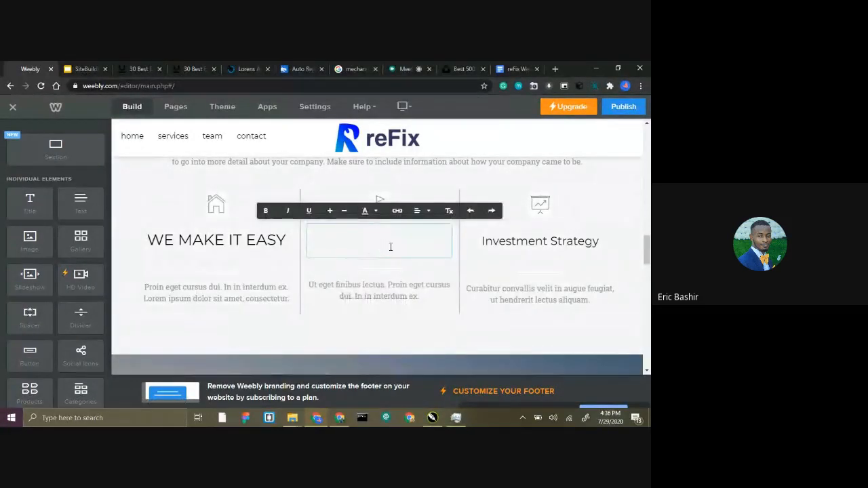
pyautogui.hotkey('ctrl', 'v')
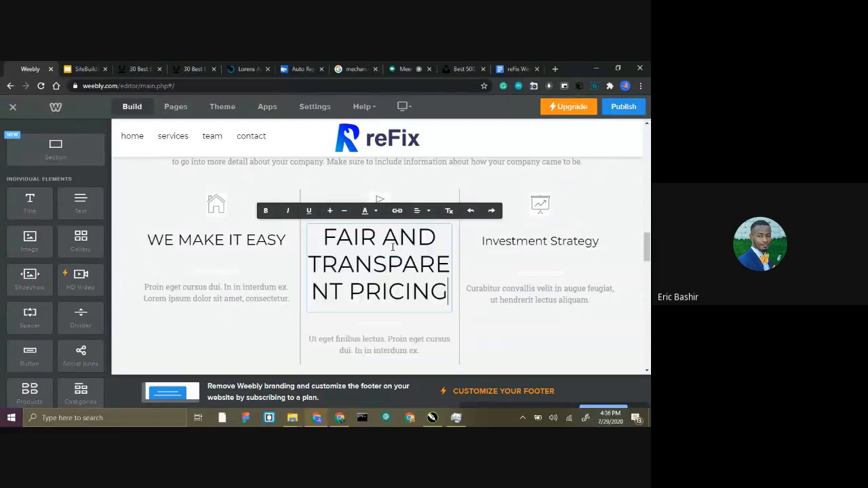
pyautogui.hotkey('ctrl', 'a')
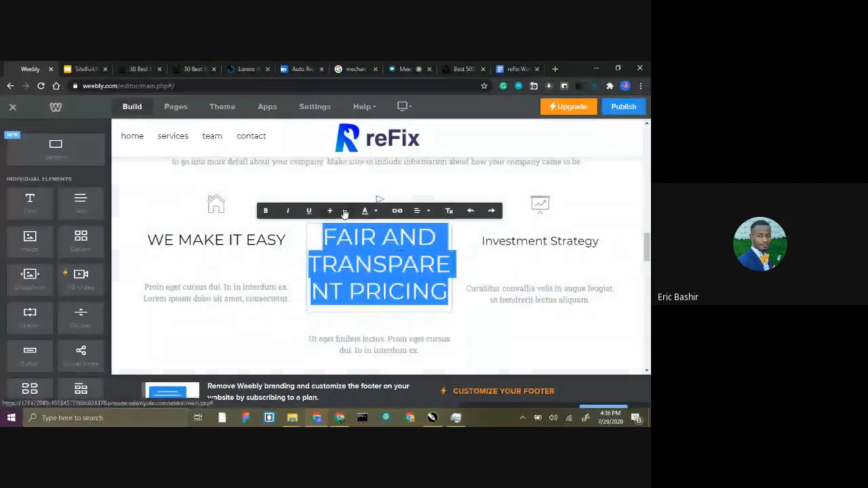
pyautogui.click(429, 210)
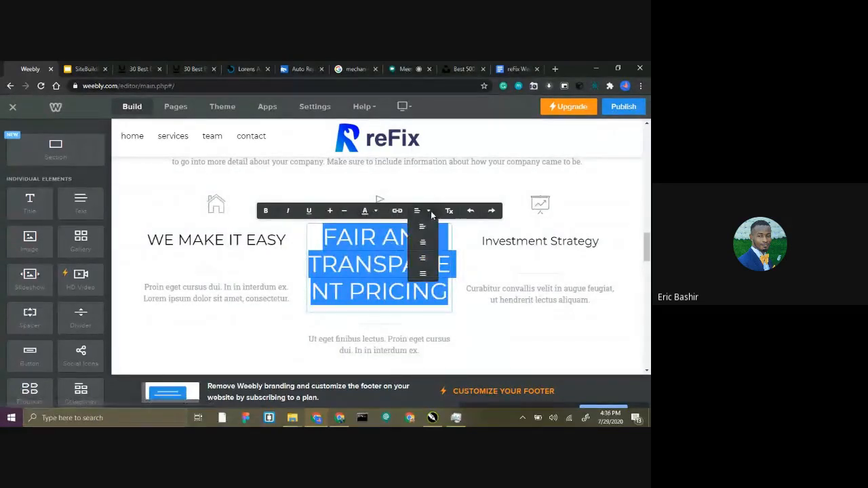
pyautogui.rightClick(372, 238)
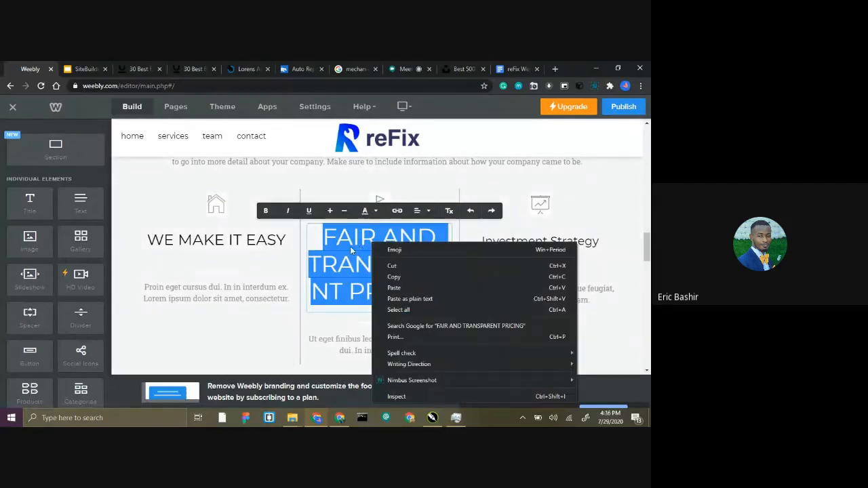
pyautogui.click(350, 245)
pyautogui.tripleClick(349, 247)
pyautogui.click(344, 211)
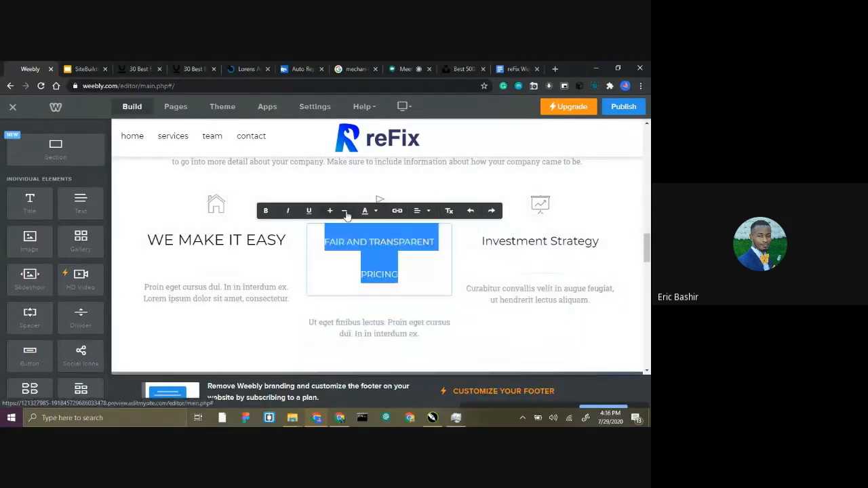
pyautogui.click(338, 245)
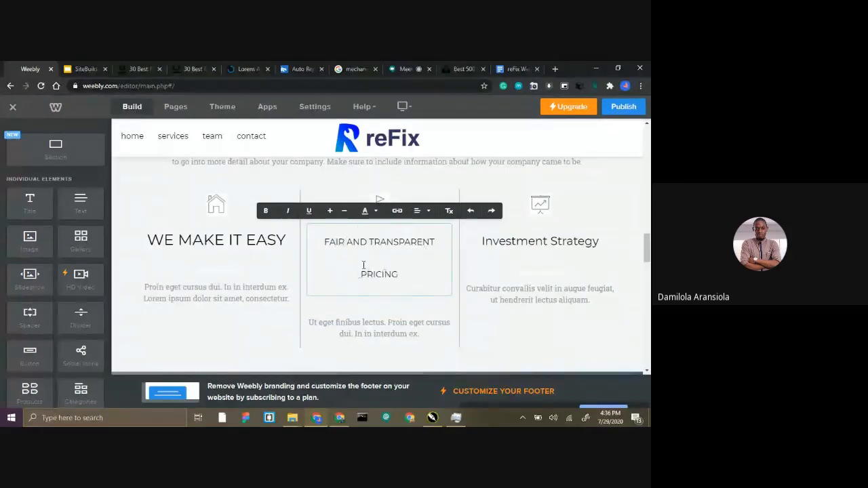
pyautogui.tripleClick(347, 248)
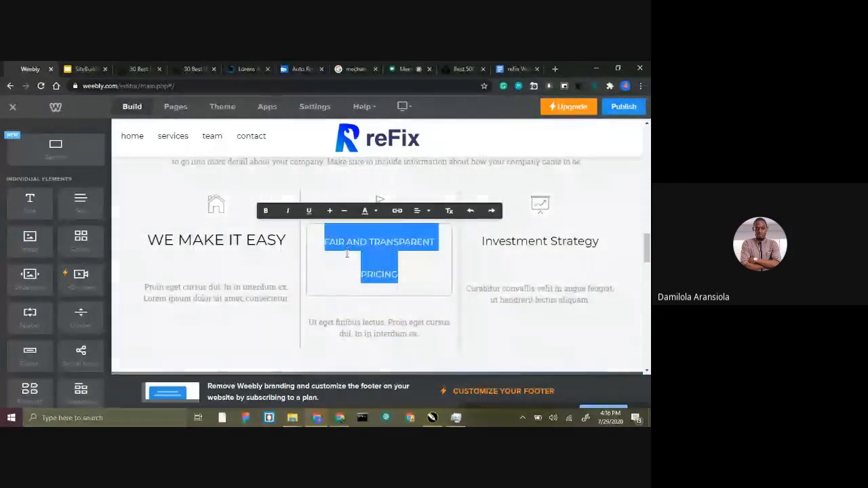
pyautogui.click(345, 211)
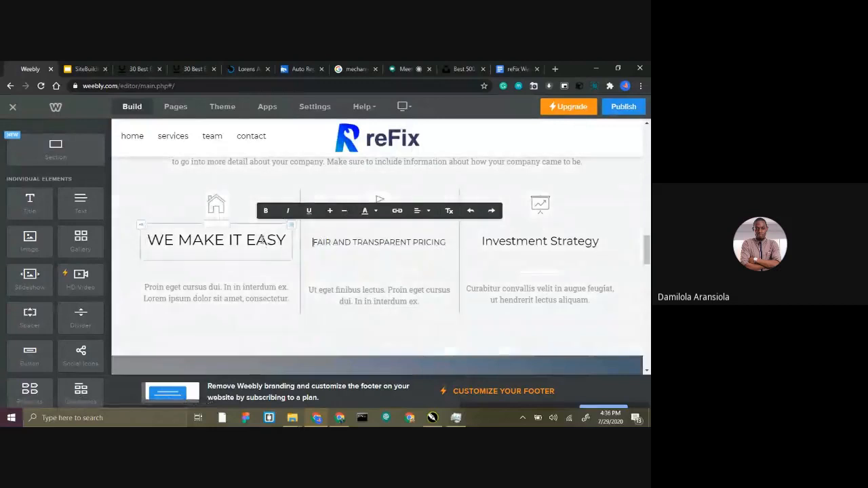
# Reduce the text size of the "WE MAKE IT EASY" heading to match the neighbouring "FAIR AND TRANSPARENT PRICING" heading.
pyautogui.doubleClick(261, 240)
pyautogui.tripleClick(262, 240)
pyautogui.click(181, 211)
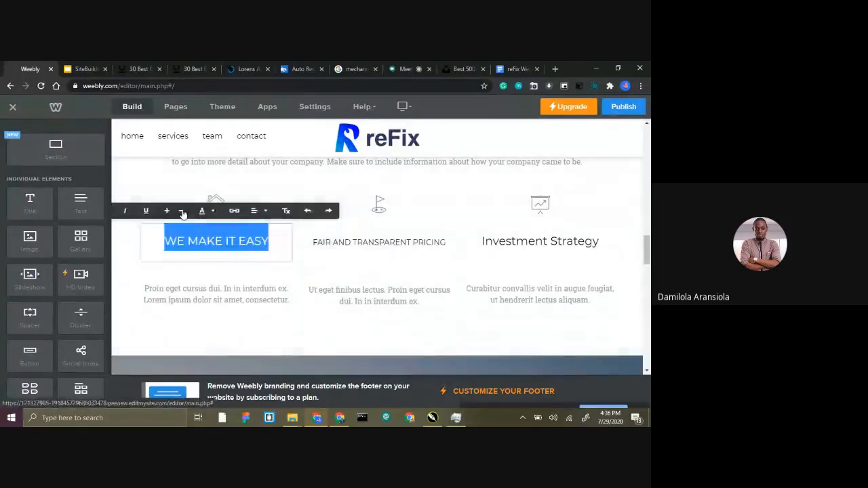
pyautogui.click(181, 211)
pyautogui.click(352, 252)
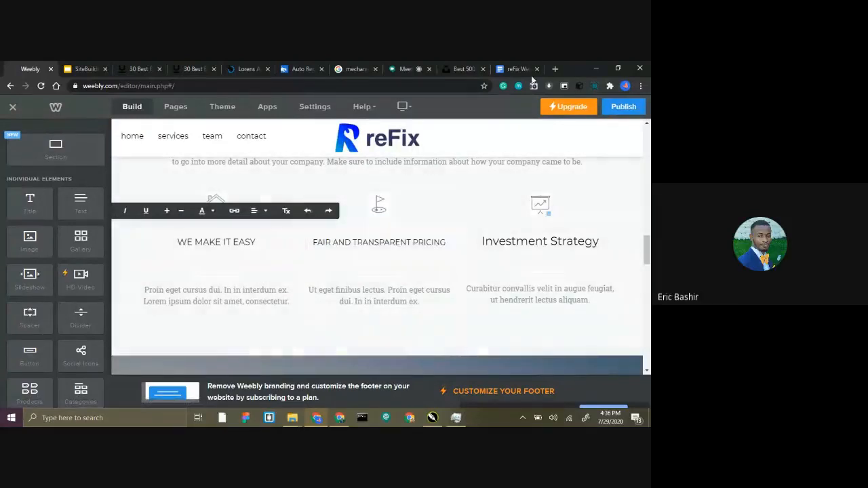
# Replace the "Investment Strategy" heading in Weebly with "HAPPINESS GUARANTEED" copied from the reFix Website Content document in Google Docs.
pyautogui.click(513, 69)
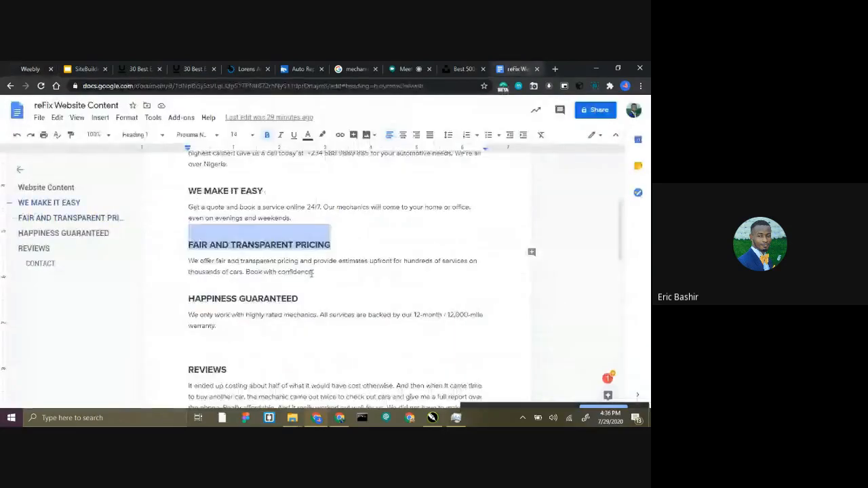
pyautogui.tripleClick(303, 298)
pyautogui.hotkey('ctrl', 'c')
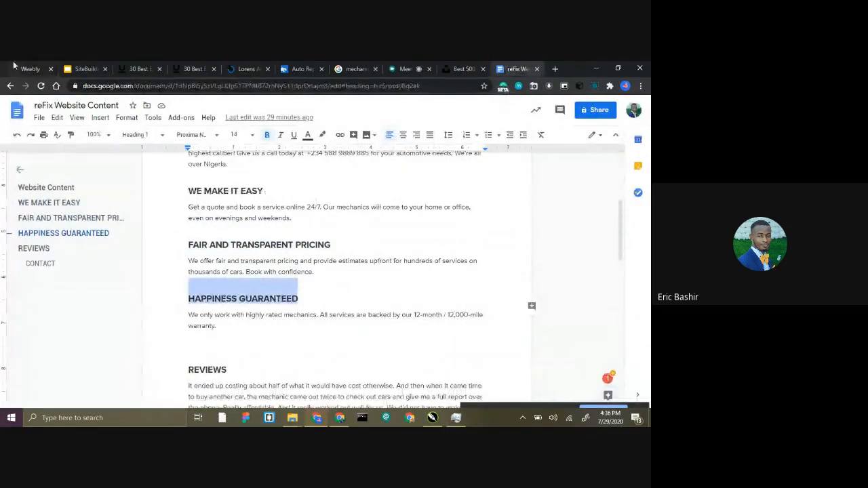
pyautogui.click(20, 68)
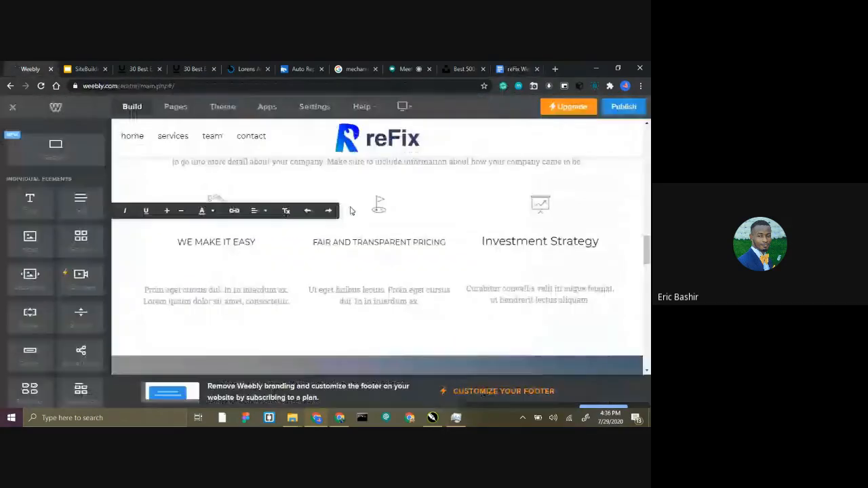
pyautogui.tripleClick(561, 242)
pyautogui.hotkey('ctrl', 'v')
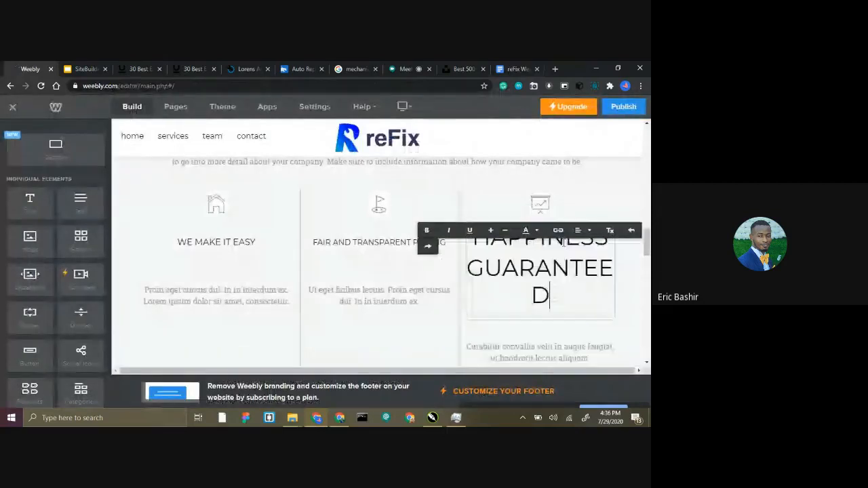
# Reduce the text size of the "HAPPINESS GUARANTEED" heading until it fits on one line like the other two headings.
pyautogui.tripleClick(564, 242)
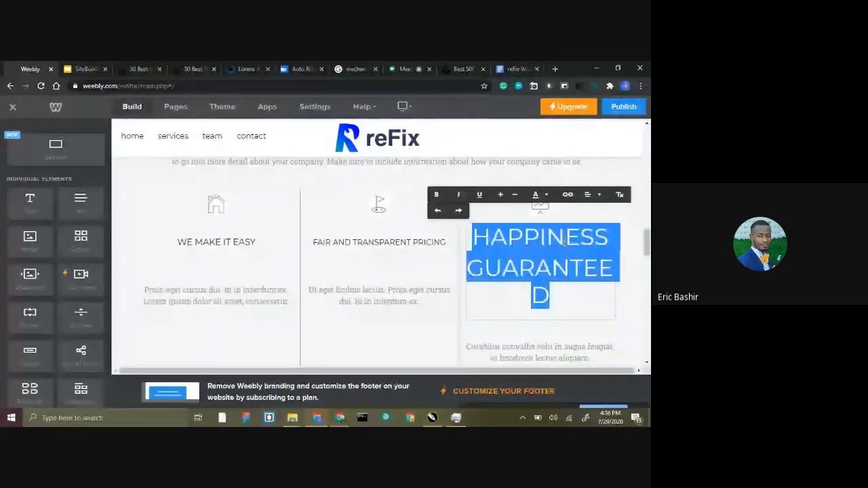
pyautogui.click(514, 199)
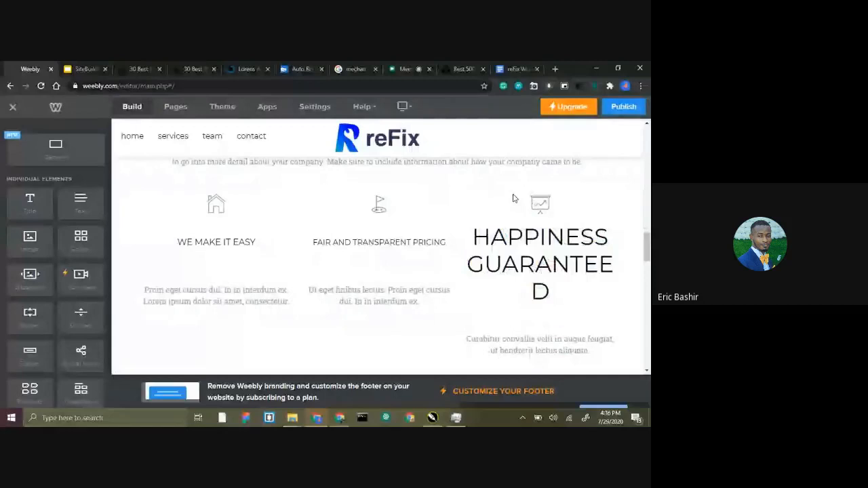
pyautogui.tripleClick(540, 264)
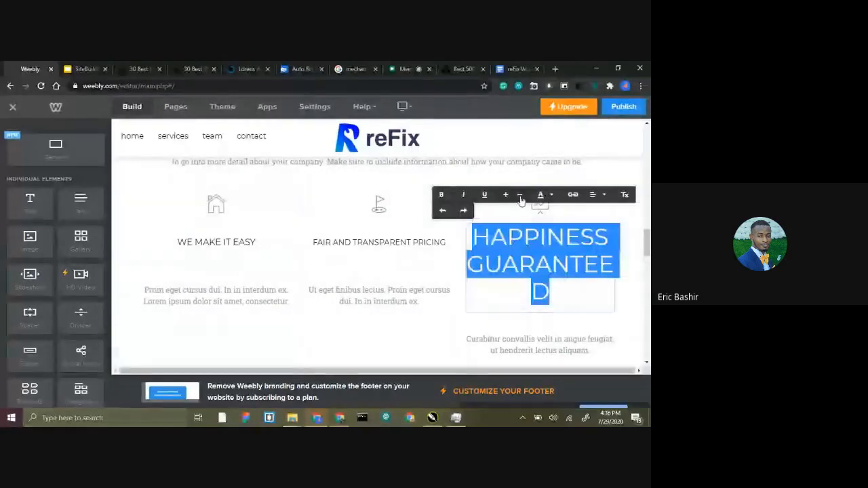
pyautogui.click(522, 196)
pyautogui.click(522, 196)
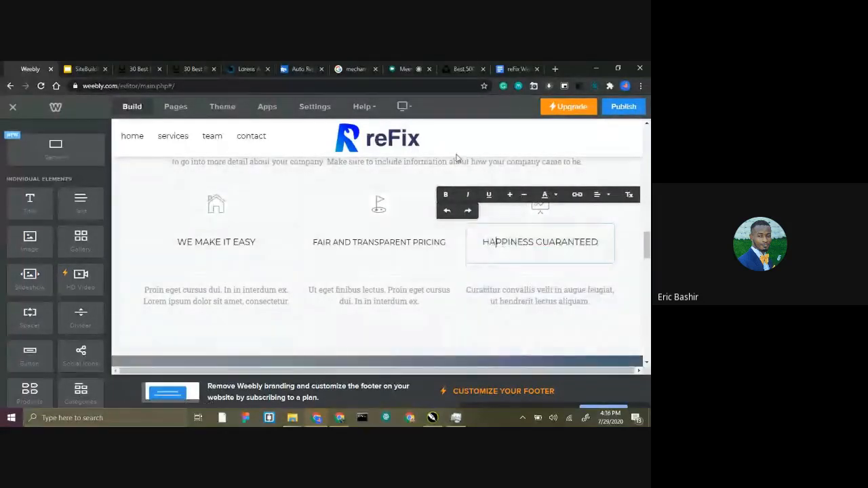
# Copy the "Get a quote and book a service online 24/7..." paragraph from Google Docs over the Weebly placeholder text under "WE MAKE IT EASY".
pyautogui.click(513, 65)
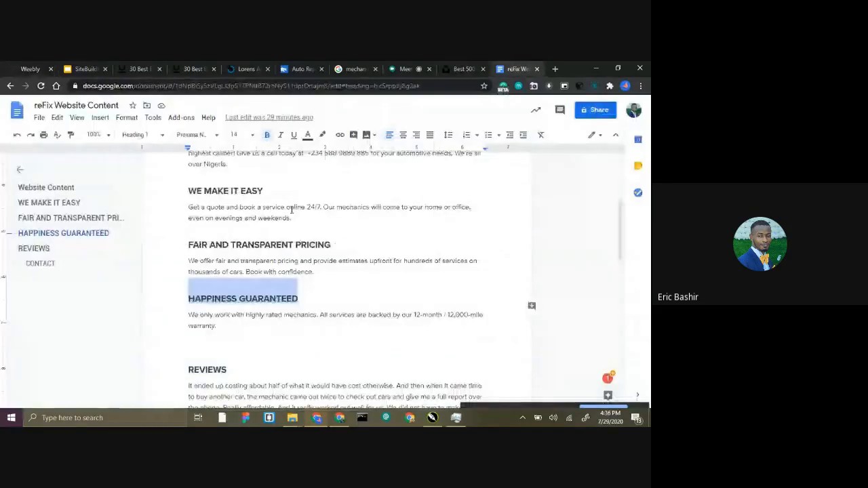
pyautogui.scroll(1, 291, 211)
pyautogui.click(294, 267)
pyautogui.moveTo(293, 267); pyautogui.dragTo(180, 252)
pyautogui.hotkey('ctrl', 'c')
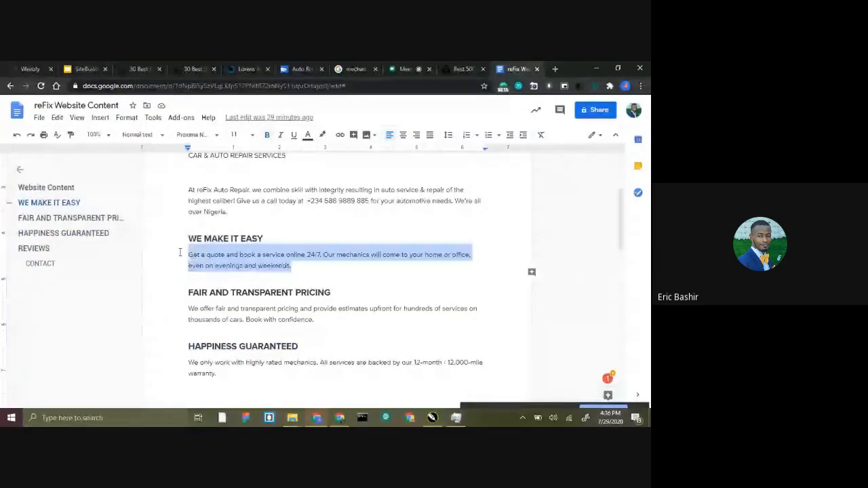
pyautogui.click(30, 69)
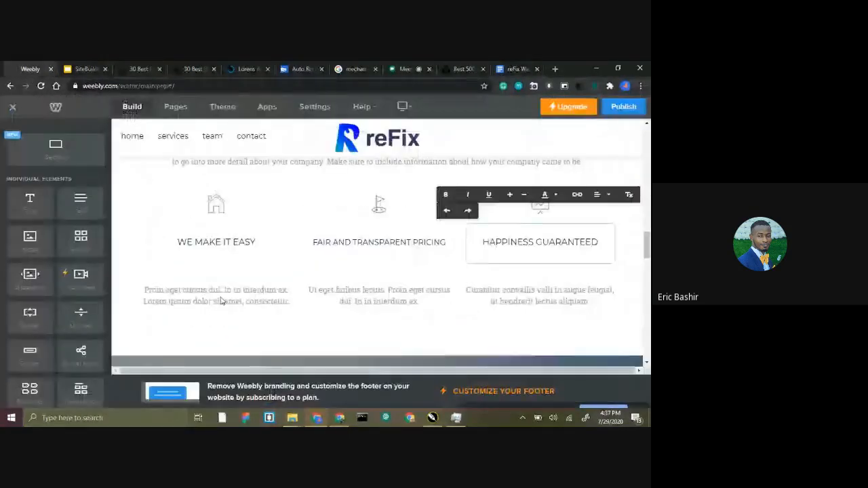
pyautogui.click(217, 296)
pyautogui.hotkey('ctrl', 'a')
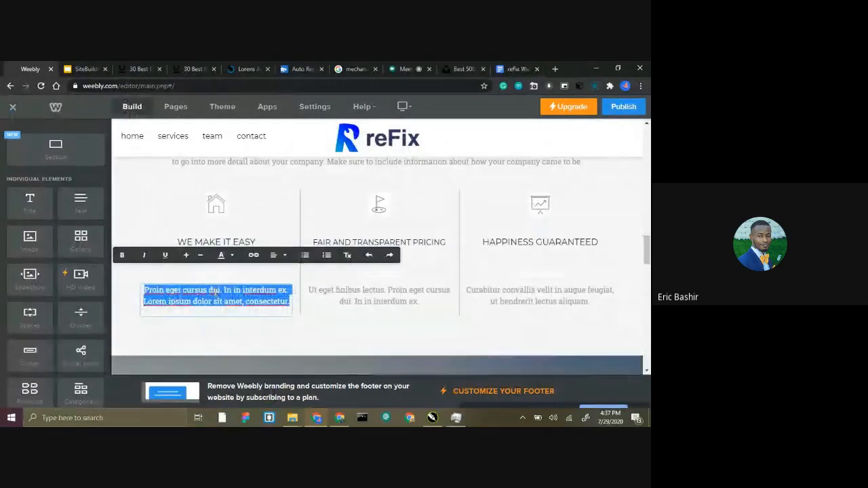
pyautogui.hotkey('ctrl', 'v')
# Replace the Weebly placeholder text under "FAIR AND TRANSPARENT PRICING" with the "We offer fair and transparent pricing..." paragraph from Google Docs.
pyautogui.click(512, 68)
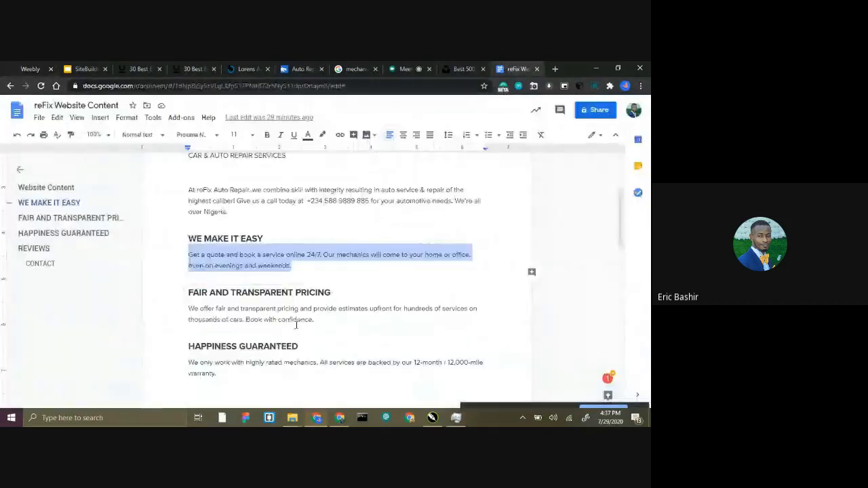
pyautogui.moveTo(316, 319); pyautogui.dragTo(165, 307)
pyautogui.hotkey('ctrl', 'c')
pyautogui.click(30, 68)
pyautogui.click(370, 290)
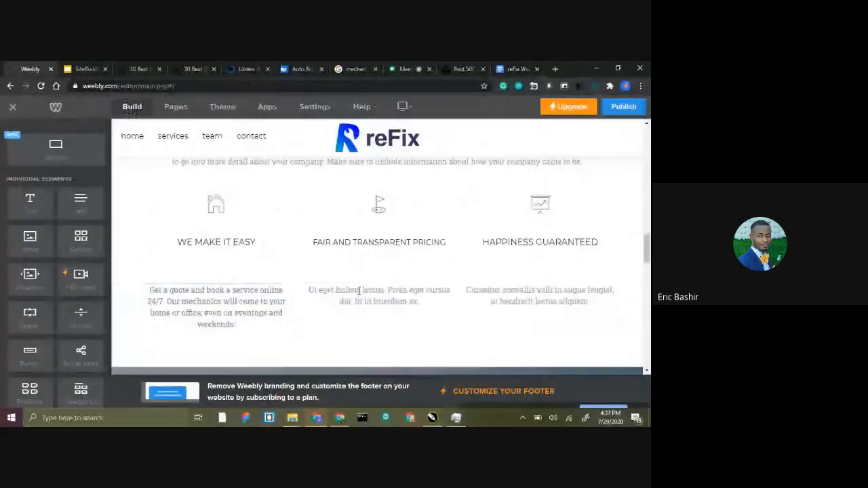
pyautogui.hotkey('ctrl', 'a')
pyautogui.hotkey('ctrl', 'v')
# Replace the Weebly placeholder text under "HAPPINESS GUARANTEED" with the "We only work with highly rated mechanics..." paragraph from Google Docs.
pyautogui.click(515, 69)
pyautogui.scroll(-2, 224, 325)
pyautogui.moveTo(225, 325); pyautogui.dragTo(189, 317)
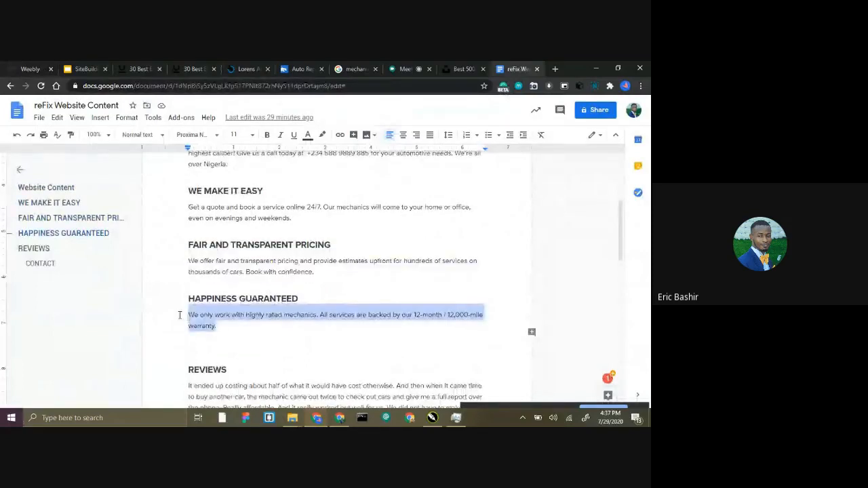
pyautogui.click(34, 69)
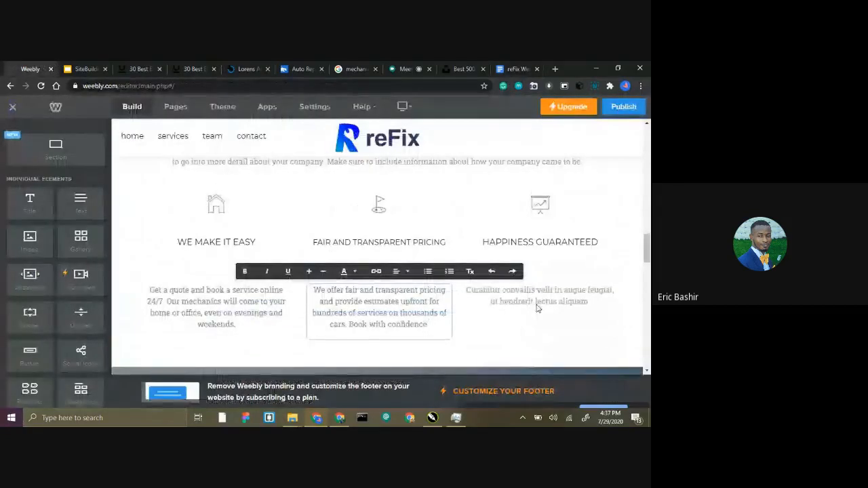
pyautogui.tripleClick(537, 305)
pyautogui.hotkey('ctrl', 'v')
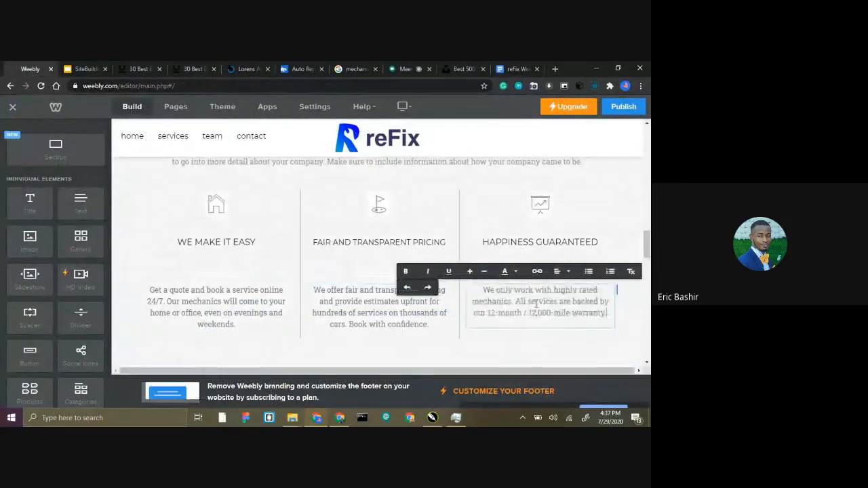
# Delete the placeholder paragraph element below the "What we are known for..." heading.
pyautogui.scroll(3, 333, 246)
pyautogui.tripleClick(323, 298)
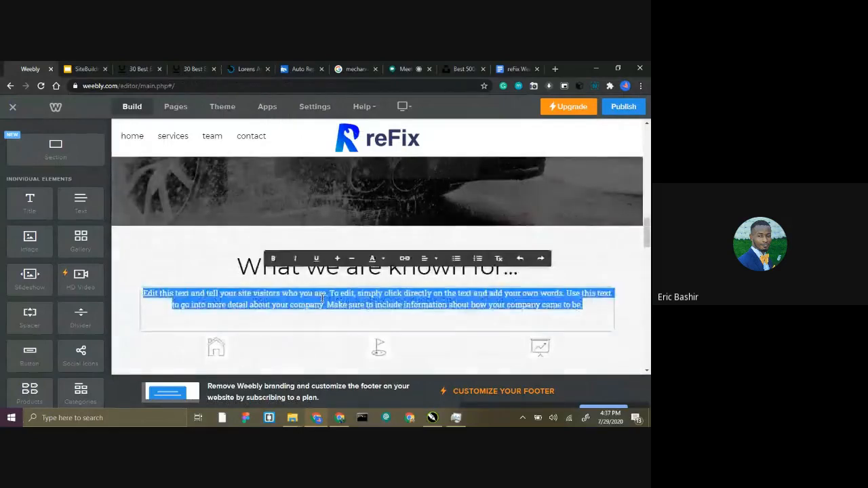
pyautogui.click(604, 291)
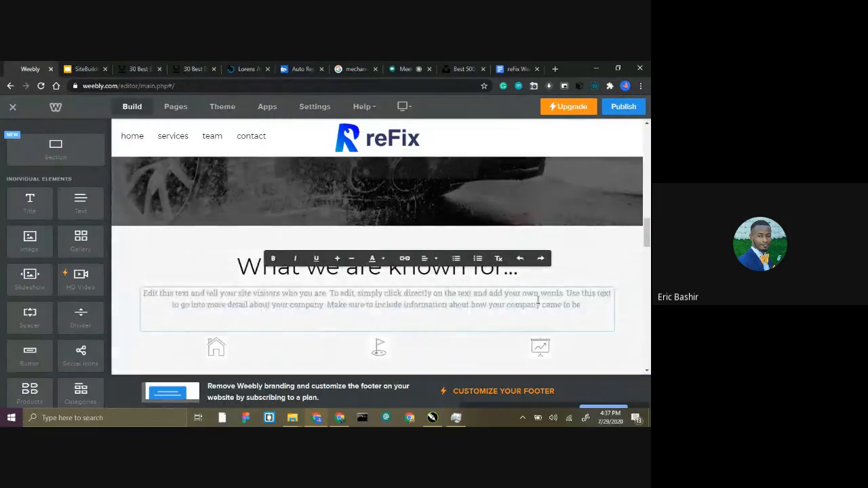
pyautogui.click(586, 276)
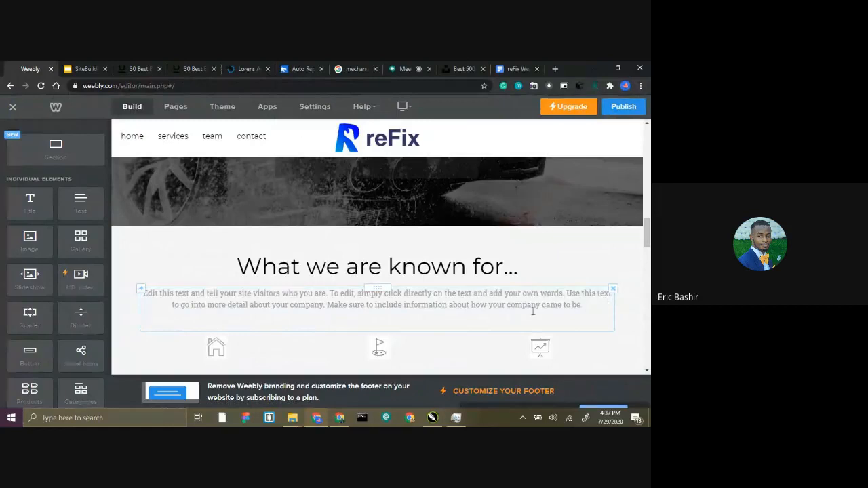
pyautogui.scroll(-1, 508, 305)
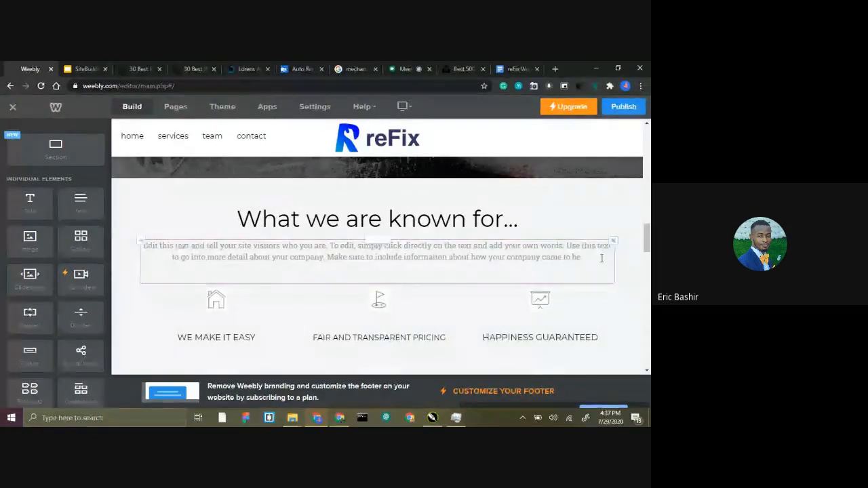
pyautogui.click(613, 242)
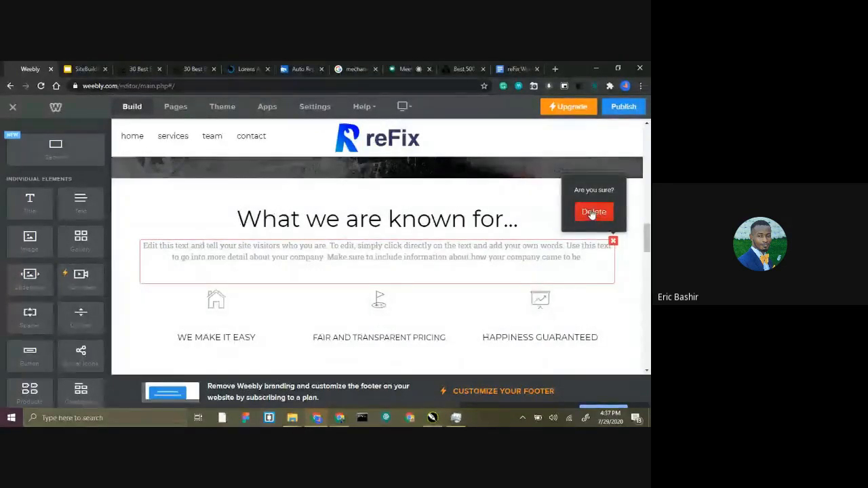
pyautogui.click(592, 212)
pyautogui.scroll(-1, 380, 272)
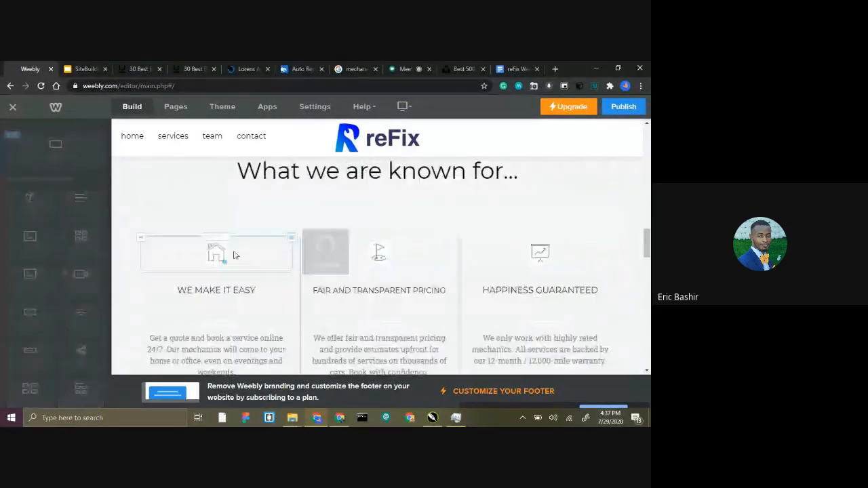
pyautogui.scroll(-1, 379, 244)
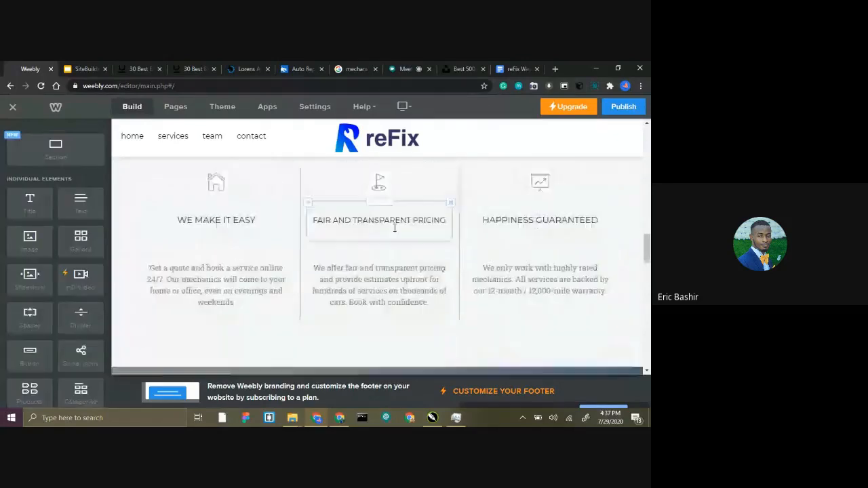
# Delete the placeholder paragraph below the "Our Team Has a Report Card Worth Bragging About" heading.
pyautogui.scroll(-4, 389, 228)
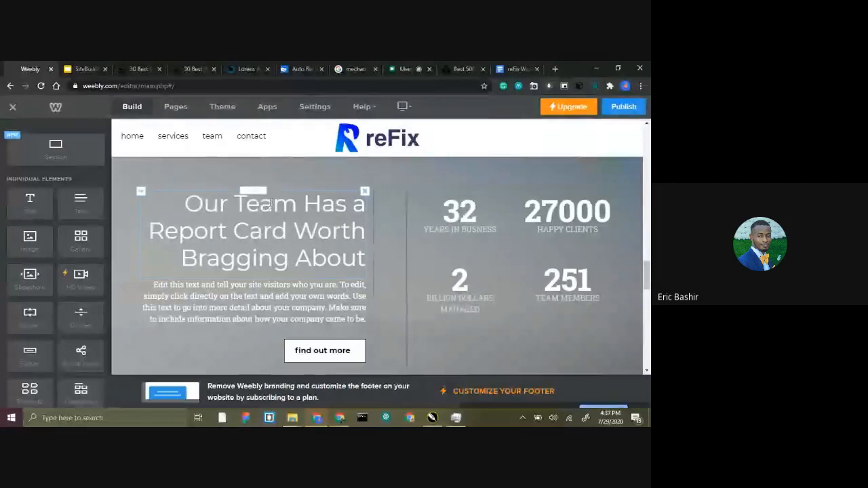
pyautogui.click(238, 202)
pyautogui.moveTo(320, 209); pyautogui.dragTo(335, 228)
pyautogui.click(332, 213)
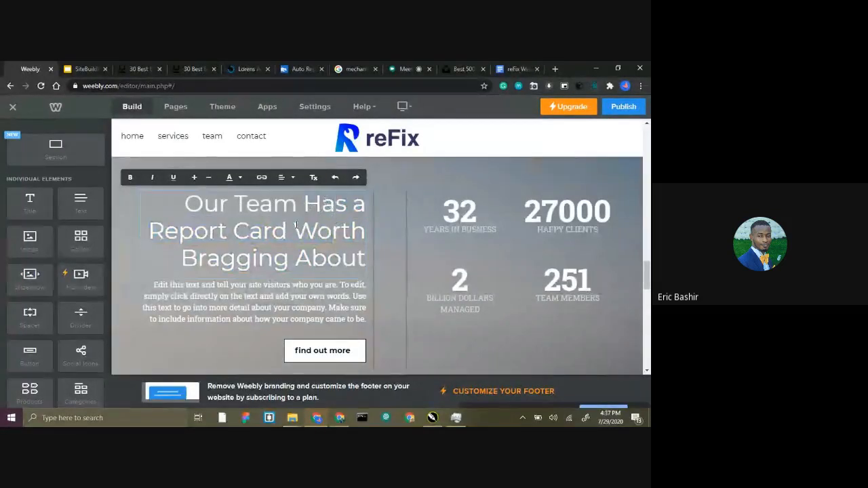
pyautogui.scroll(-1, 292, 231)
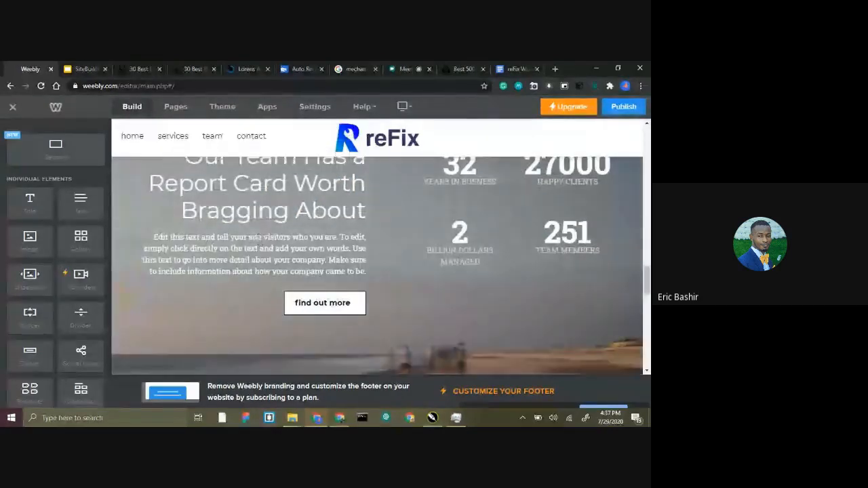
pyautogui.click(254, 242)
pyautogui.tripleClick(255, 242)
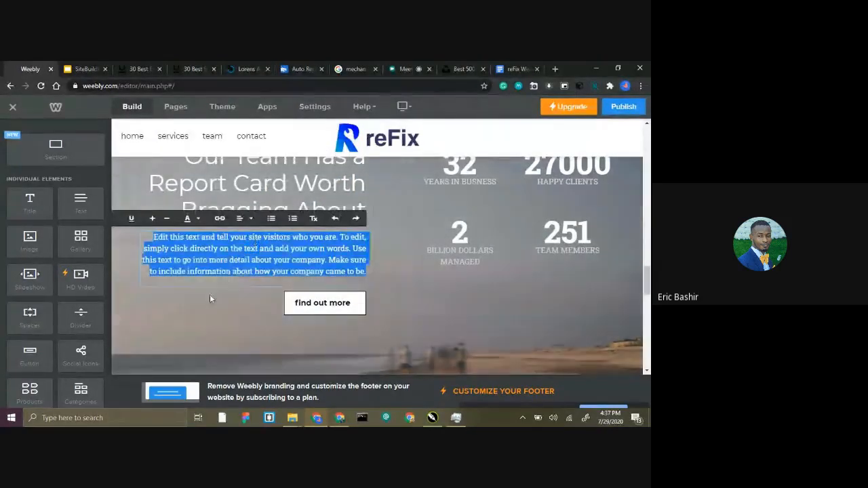
pyautogui.click(209, 295)
pyautogui.click(365, 234)
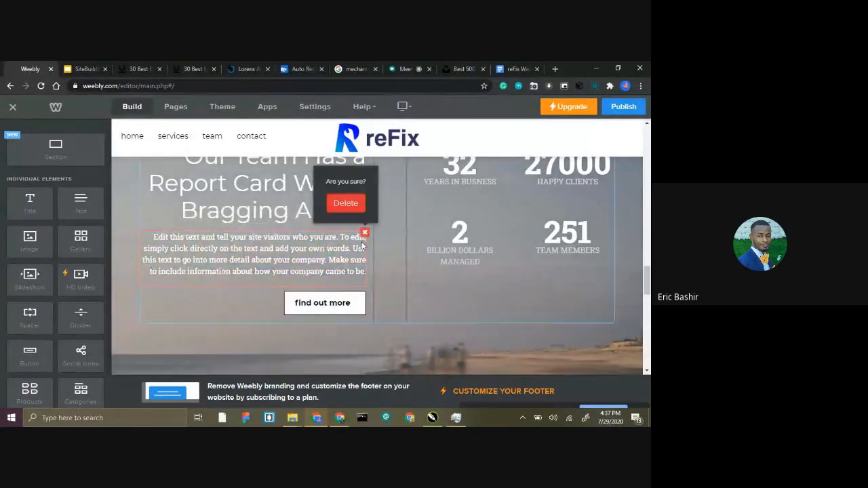
pyautogui.click(346, 204)
# Open the settings of the "Years in Business" counter, look through its options and view its tutorial.
pyautogui.click(463, 233)
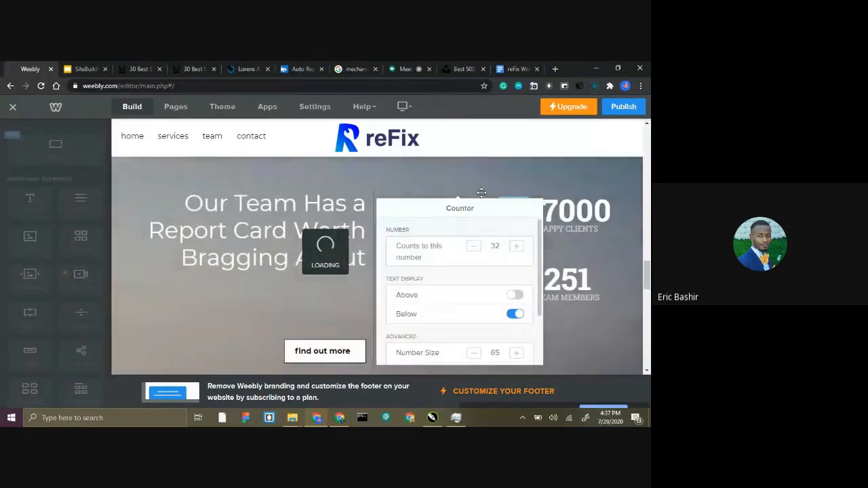
pyautogui.doubleClick(495, 245)
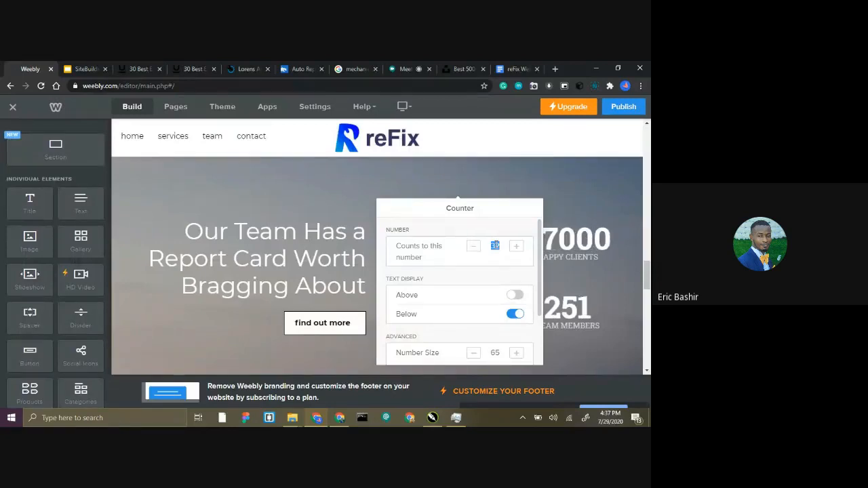
pyautogui.click(552, 205)
pyautogui.scroll(-3, 461, 310)
pyautogui.scroll(3, 442, 304)
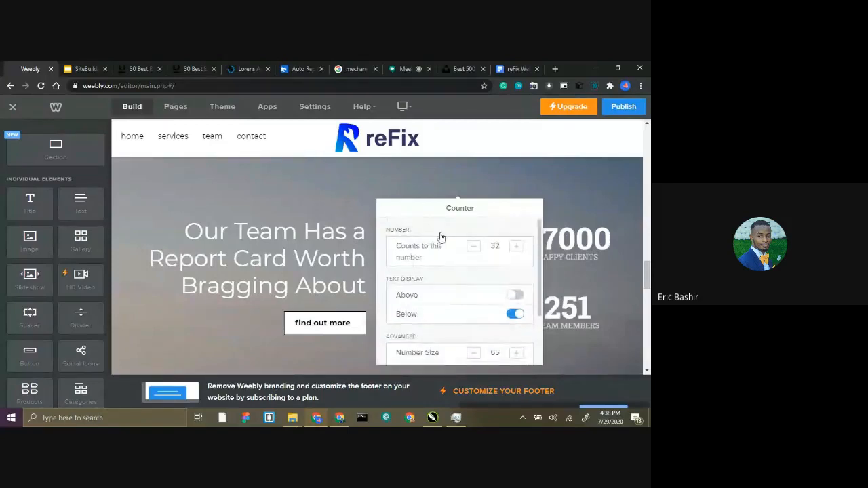
pyautogui.scroll(-3, 434, 291)
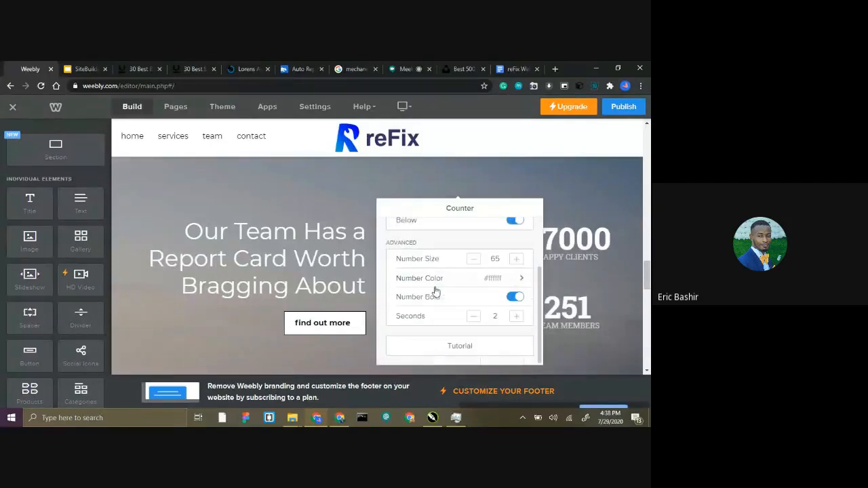
pyautogui.click(457, 346)
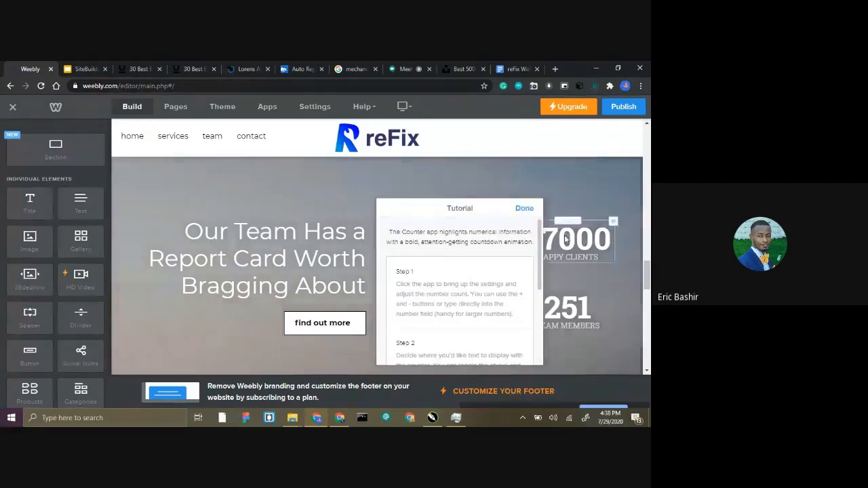
pyautogui.click(523, 209)
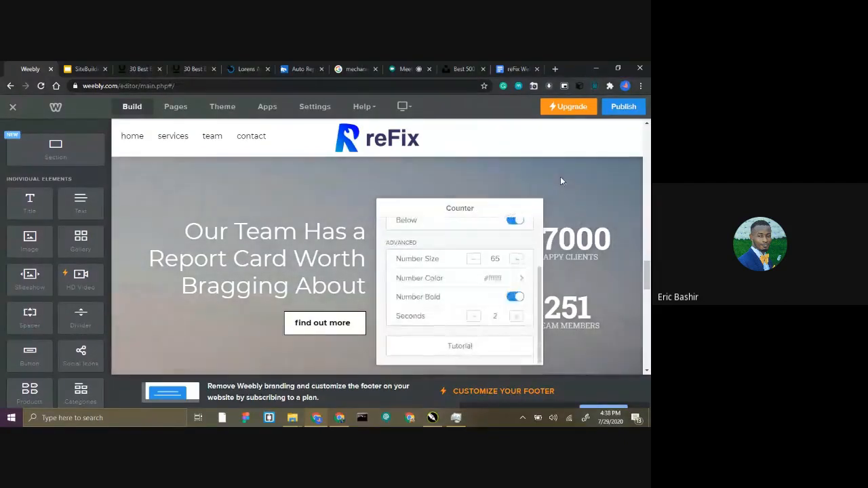
pyautogui.click(275, 233)
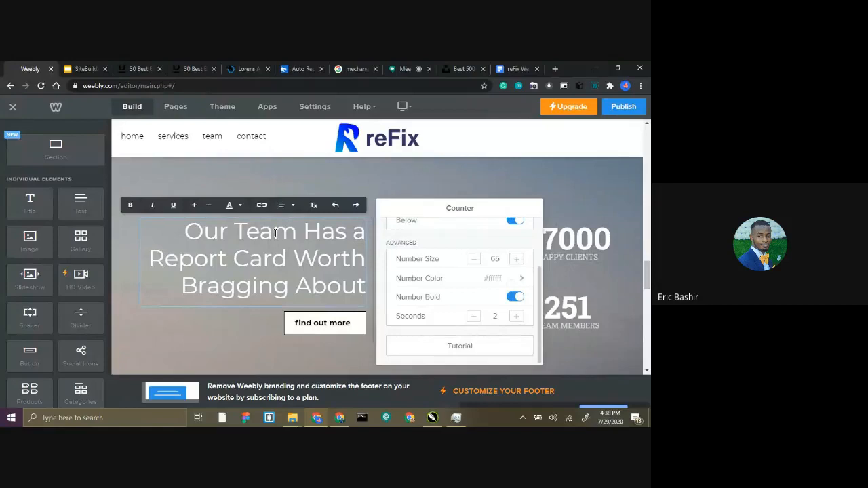
pyautogui.doubleClick(275, 232)
pyautogui.scroll(4, 305, 244)
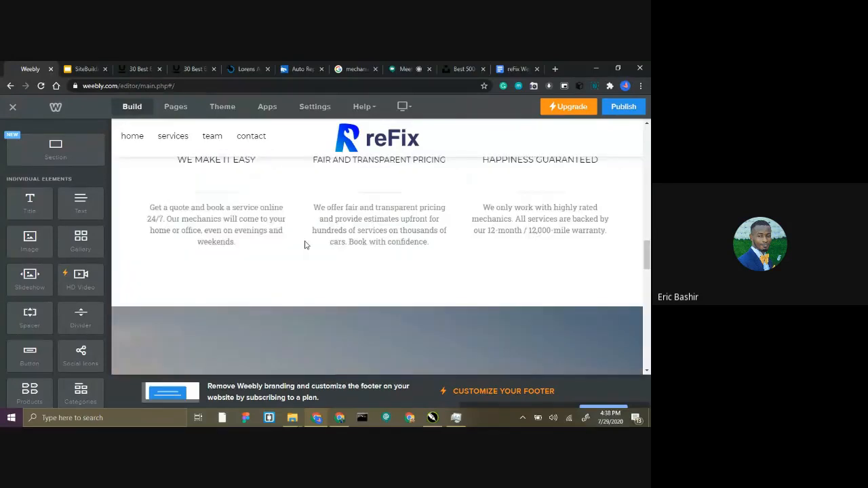
pyautogui.scroll(-5, 304, 244)
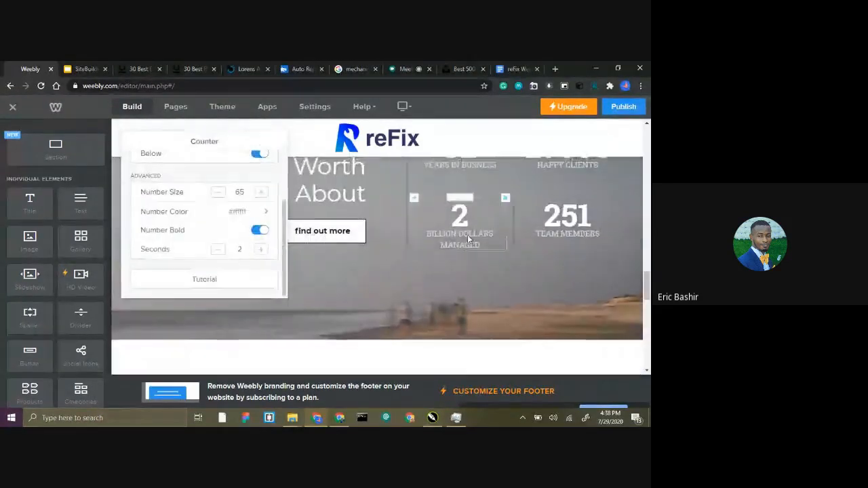
pyautogui.scroll(1, 468, 238)
pyautogui.scroll(-1, 407, 236)
pyautogui.scroll(3, 322, 234)
pyautogui.scroll(-1, 347, 254)
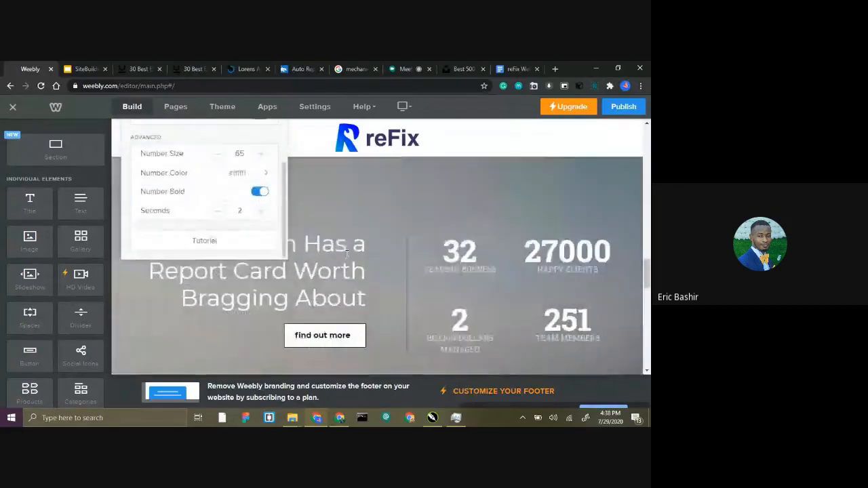
# Replace the Weebly placeholder testimonial in the clients section with the "It ended up costing about half..." review from Google Docs.
pyautogui.scroll(-5, 347, 253)
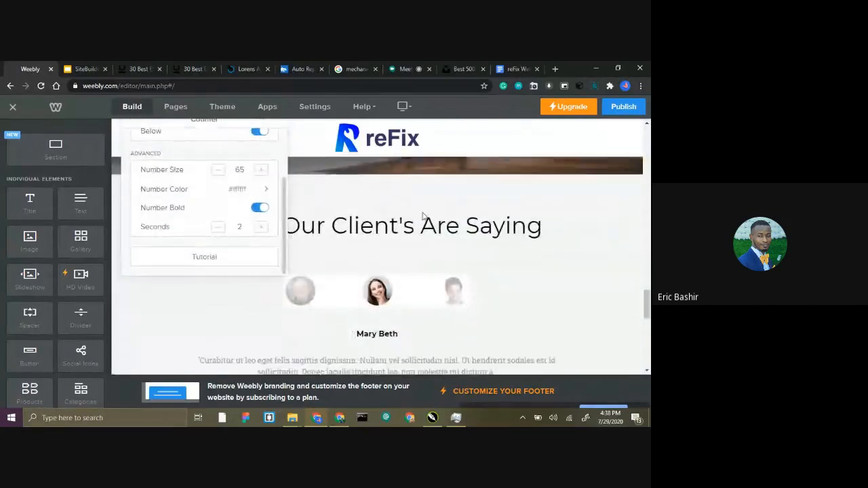
pyautogui.scroll(-1, 423, 215)
pyautogui.click(388, 285)
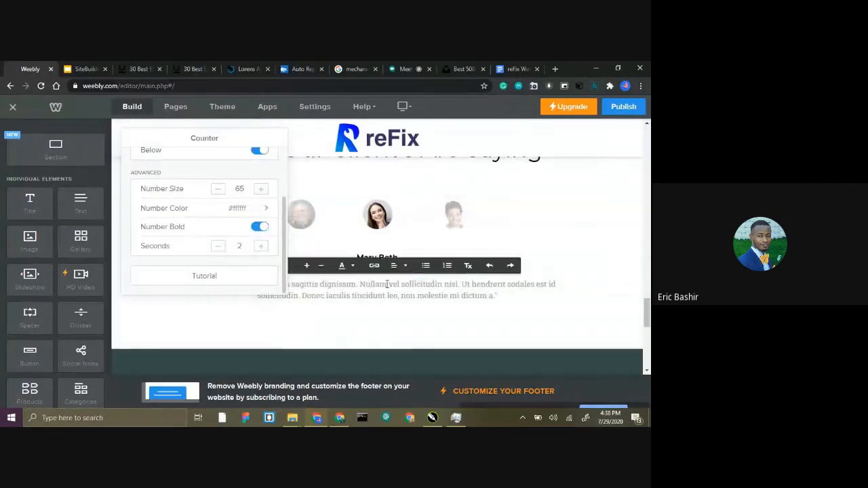
pyautogui.tripleClick(387, 285)
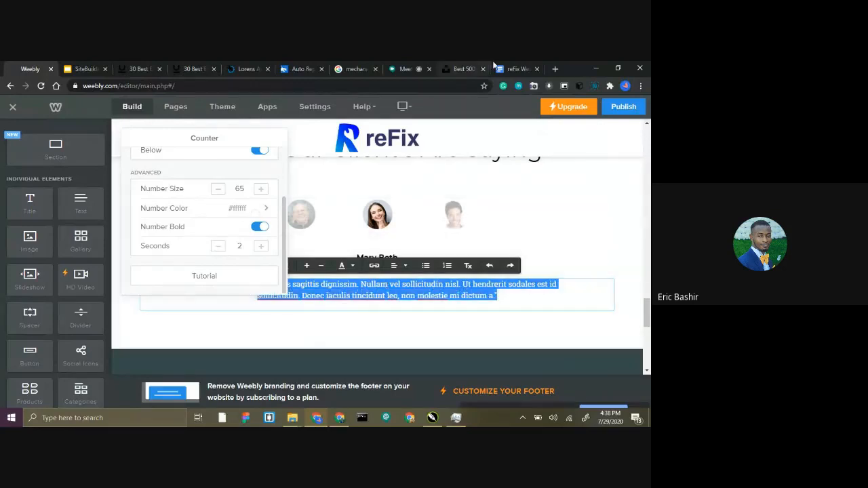
pyautogui.click(515, 68)
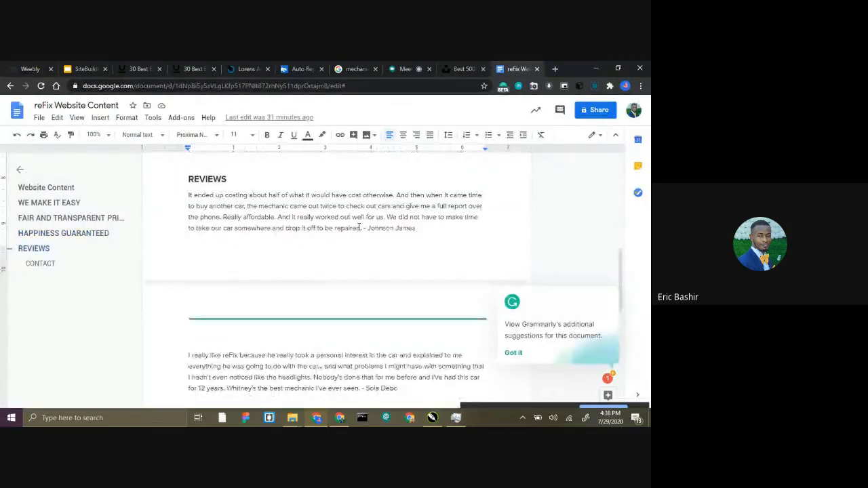
pyautogui.moveTo(360, 228); pyautogui.dragTo(183, 200)
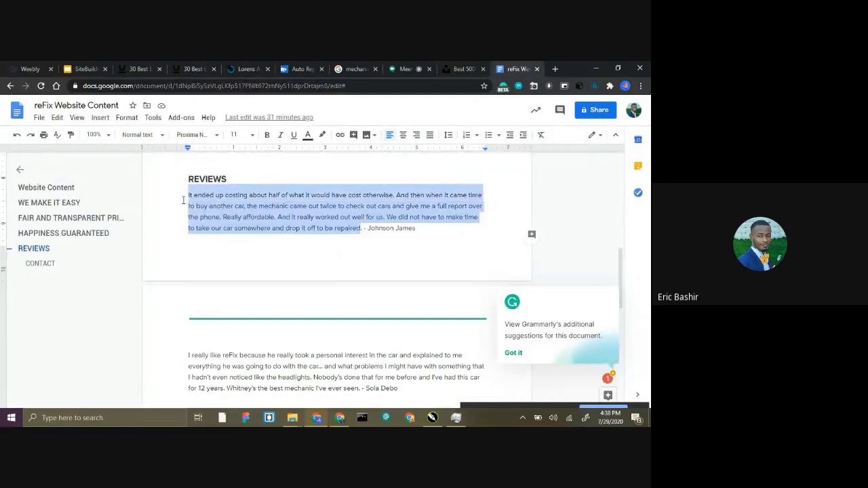
pyautogui.click(31, 69)
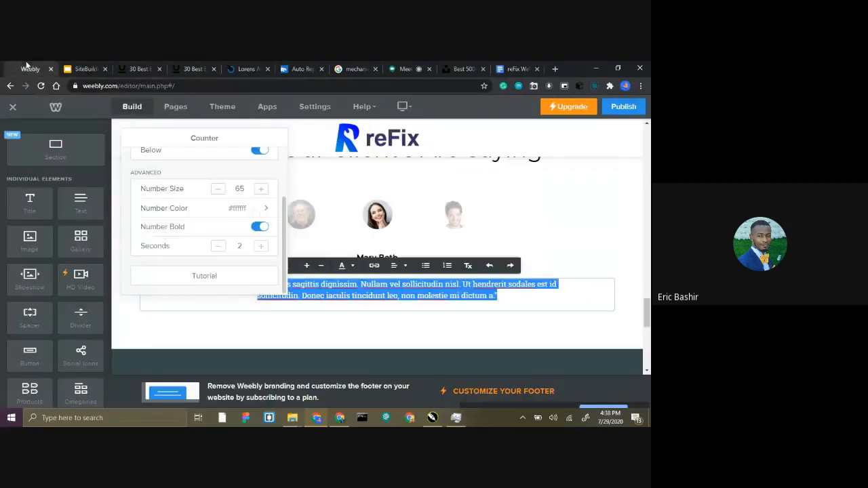
pyautogui.hotkey('ctrl', 'v')
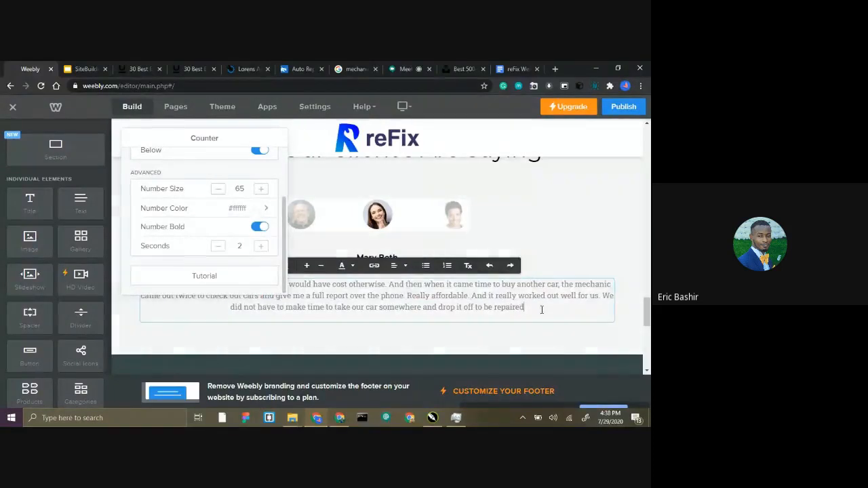
# Replace the placeholder client name above the testimonial with the full name of the review's author.
pyautogui.click(377, 252)
pyautogui.tripleClick(377, 256)
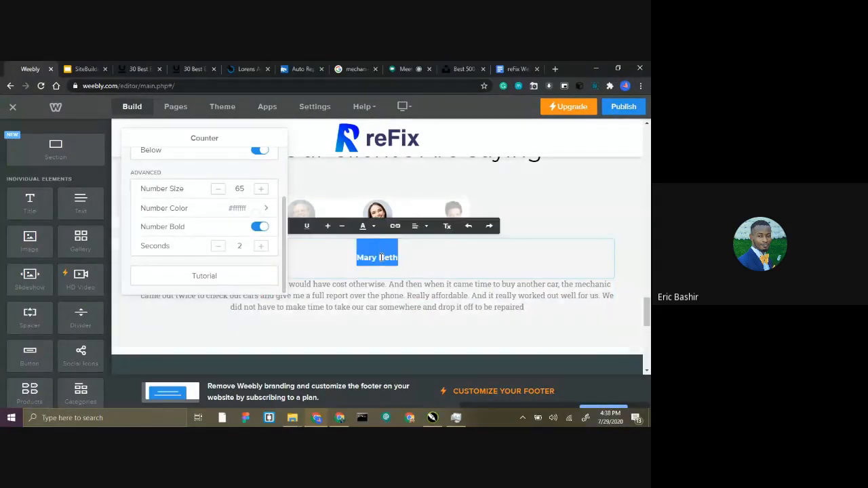
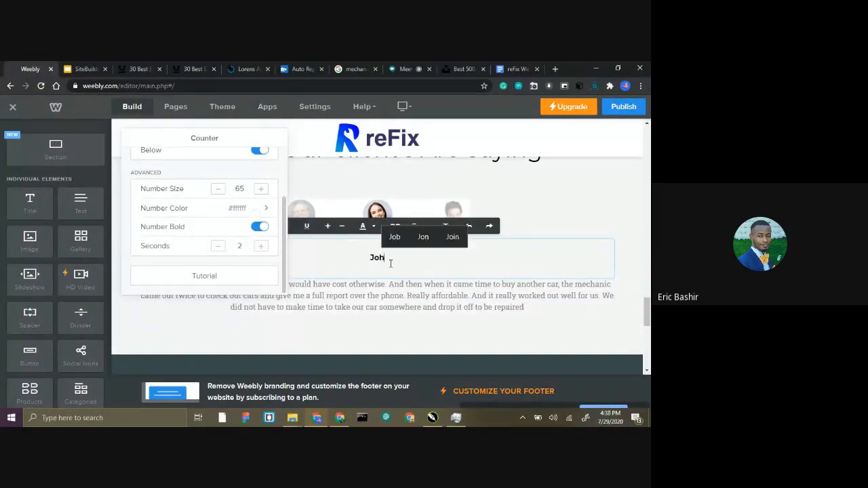
# Open the settings of the client portraits image and read through the steps of the Counter tutorial.
pyautogui.click(453, 209)
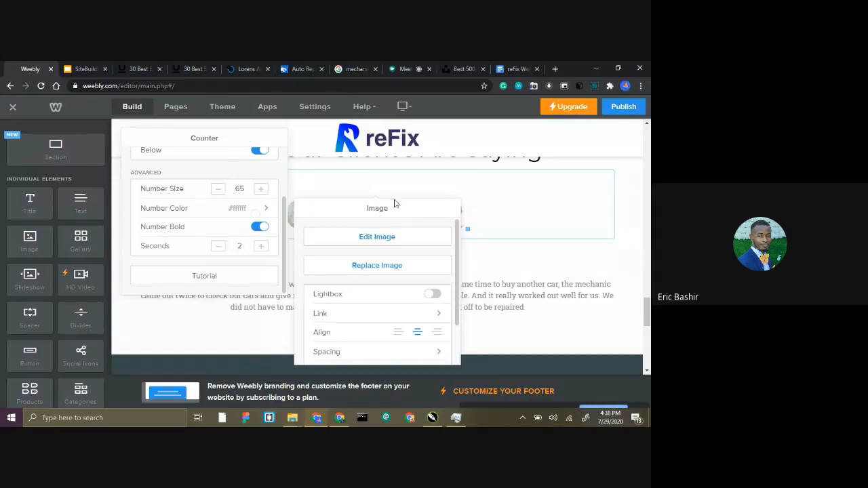
pyautogui.click(223, 275)
pyautogui.scroll(-3, 204, 233)
pyautogui.scroll(4, 198, 242)
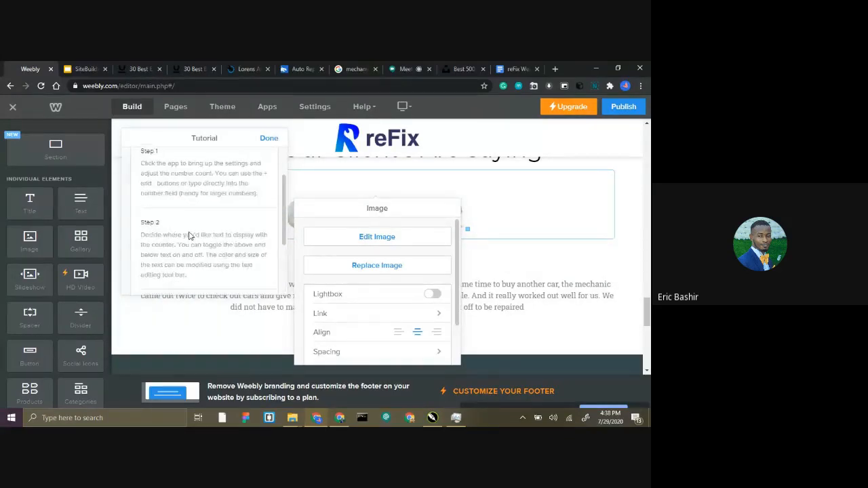
pyautogui.scroll(-1, 191, 204)
pyautogui.scroll(-1, 192, 212)
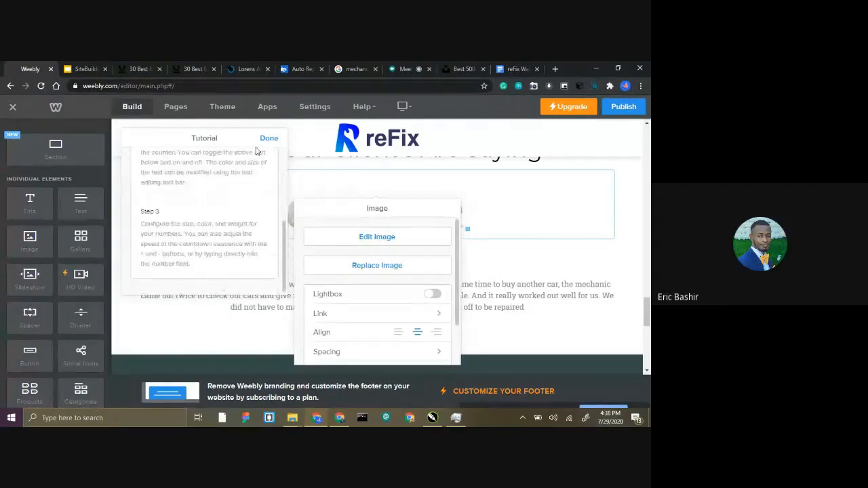
pyautogui.click(261, 143)
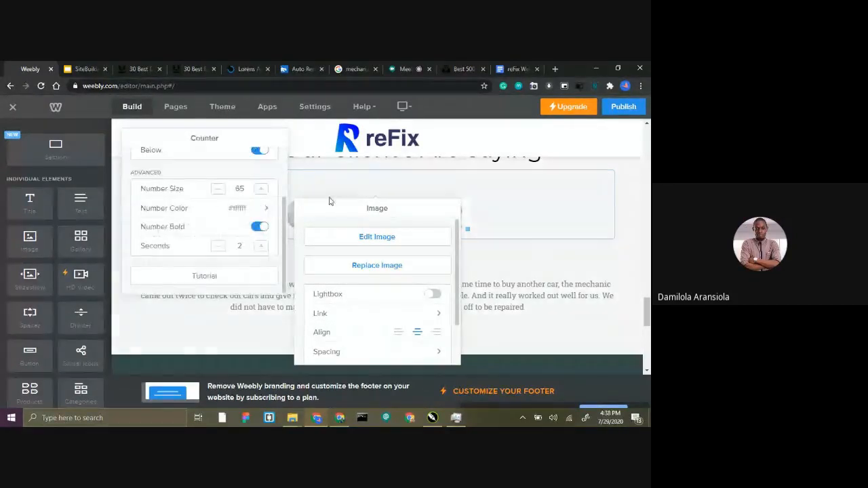
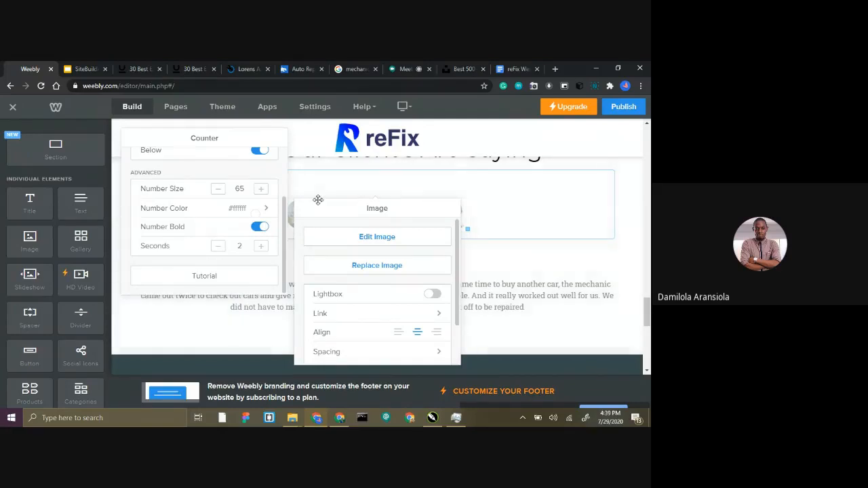
# Close the client portraits' image settings and review the page sections between the car washing banner and the client testimonials.
pyautogui.click(503, 260)
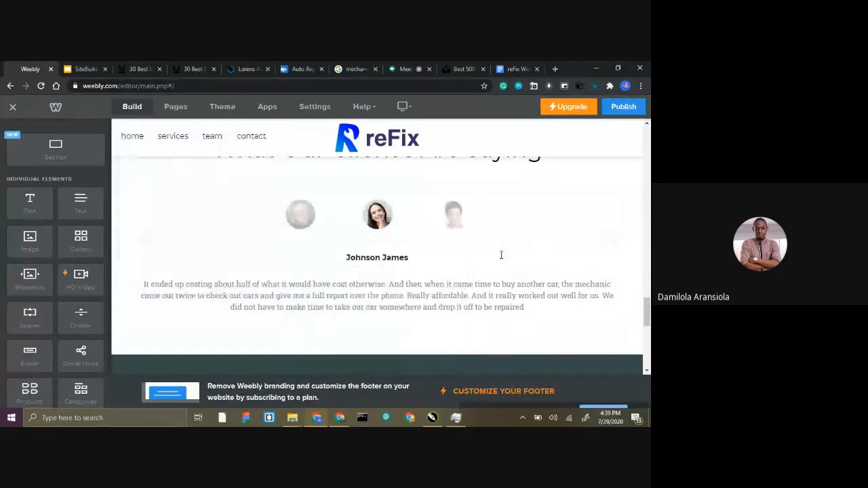
pyautogui.scroll(-1, 419, 227)
pyautogui.scroll(2, 419, 228)
pyautogui.scroll(10, 400, 231)
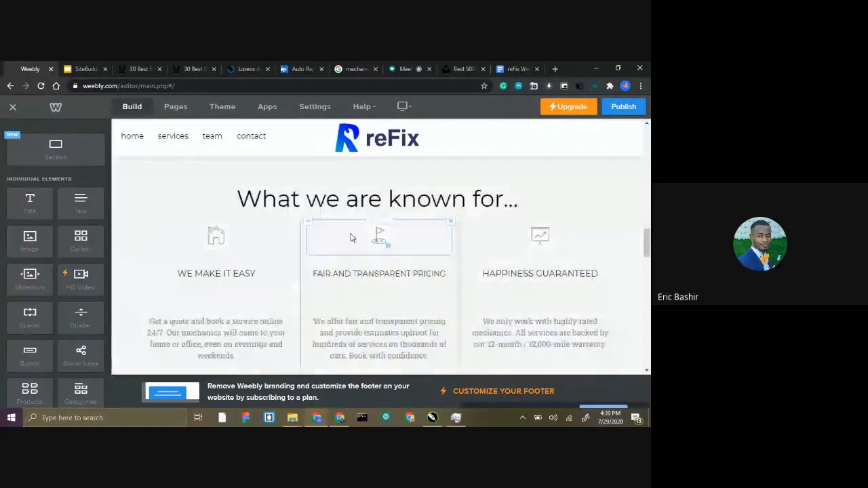
pyautogui.scroll(10, 290, 228)
pyautogui.scroll(-3, 292, 229)
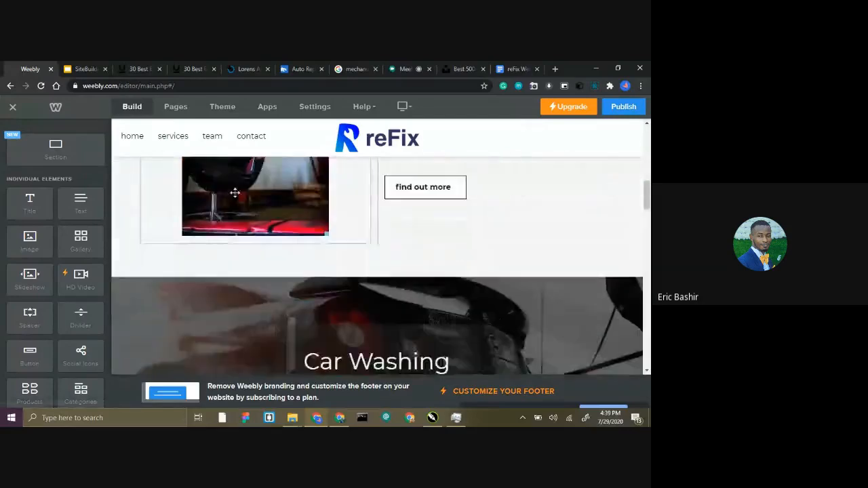
pyautogui.scroll(-3, 234, 193)
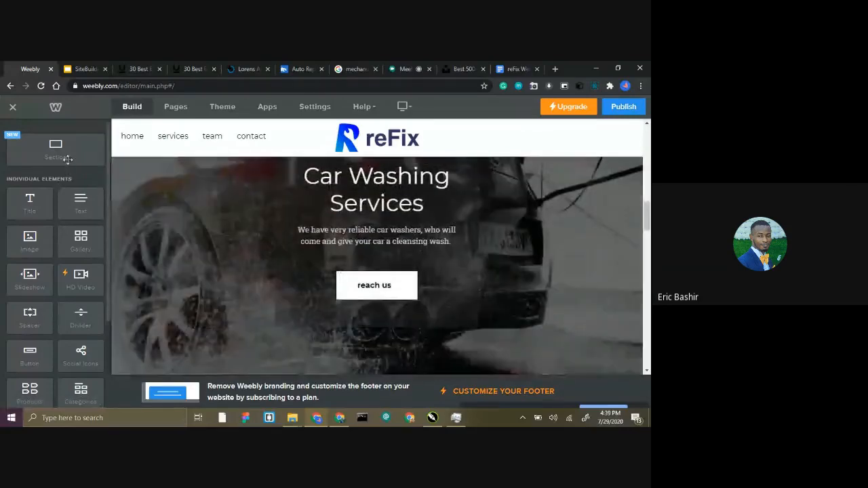
pyautogui.scroll(-1, 35, 198)
pyautogui.scroll(1, 47, 203)
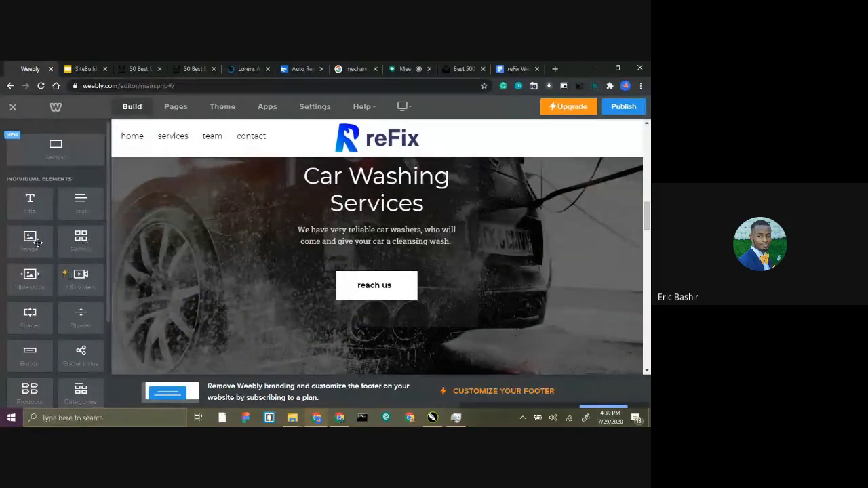
pyautogui.scroll(4, 267, 194)
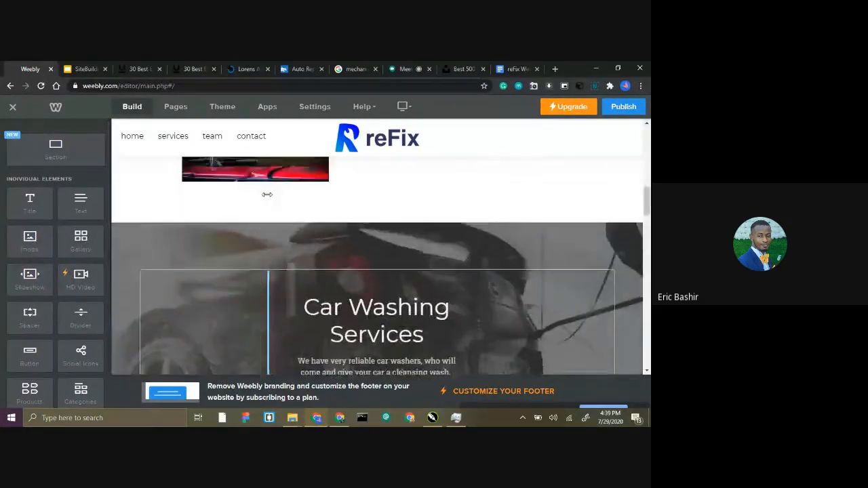
pyautogui.scroll(-3, 58, 149)
pyautogui.scroll(3, 45, 173)
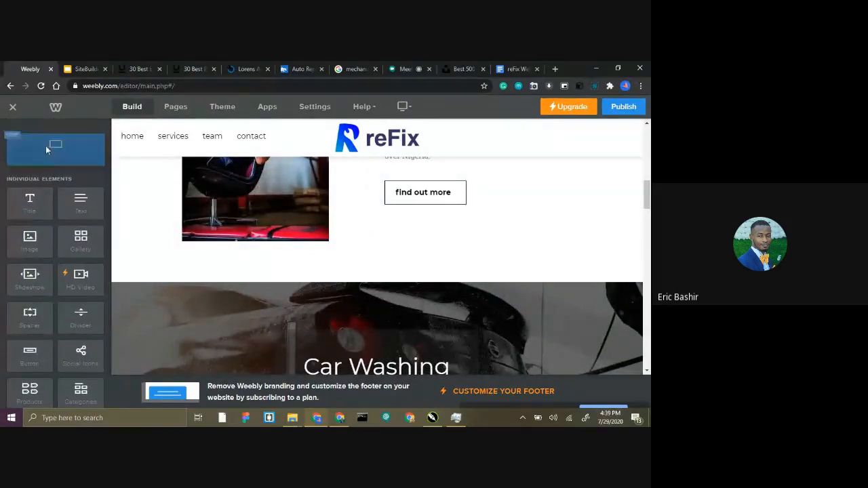
pyautogui.scroll(-5, 320, 238)
pyautogui.scroll(-6, 322, 241)
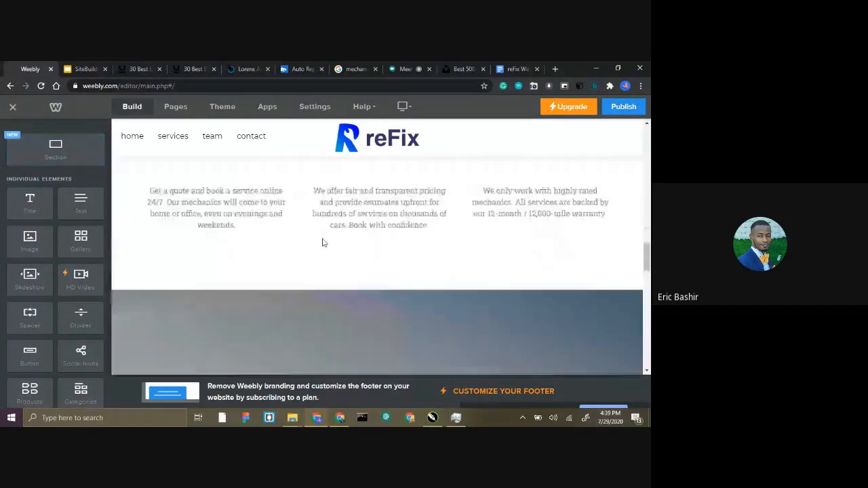
pyautogui.scroll(3, 323, 242)
pyautogui.scroll(3, 325, 243)
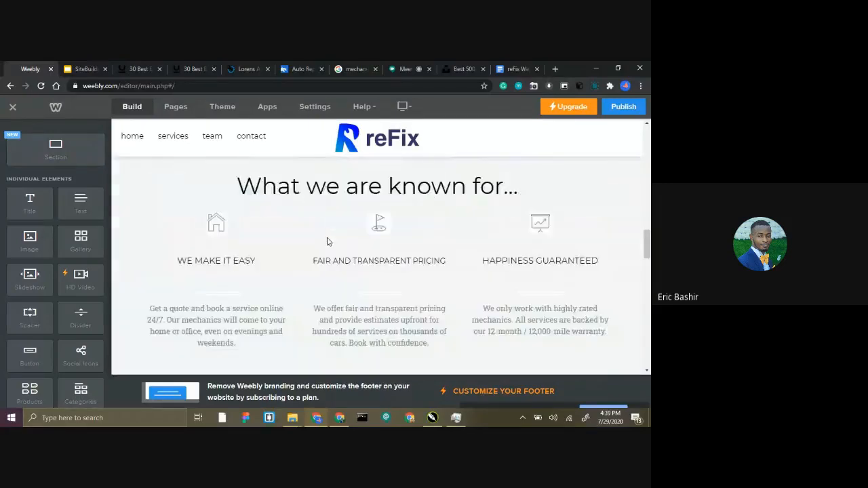
pyautogui.scroll(-9, 362, 217)
pyautogui.scroll(3, 388, 224)
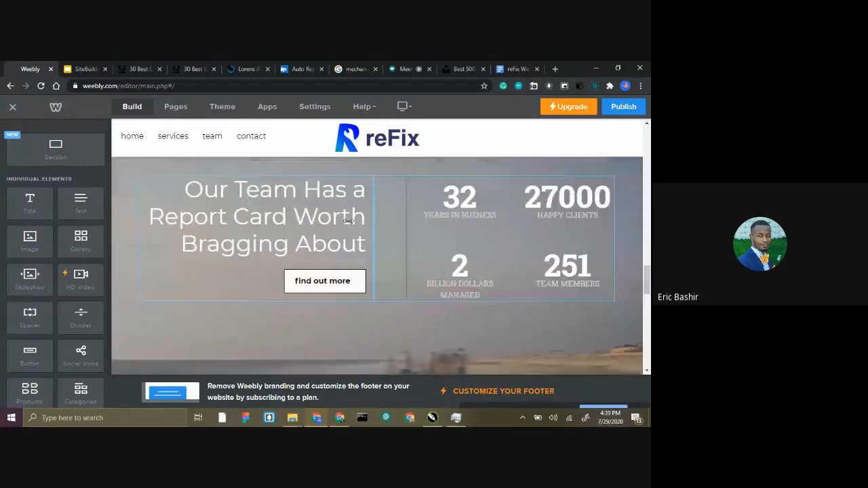
pyautogui.scroll(-1, 318, 218)
pyautogui.scroll(-1, 318, 218)
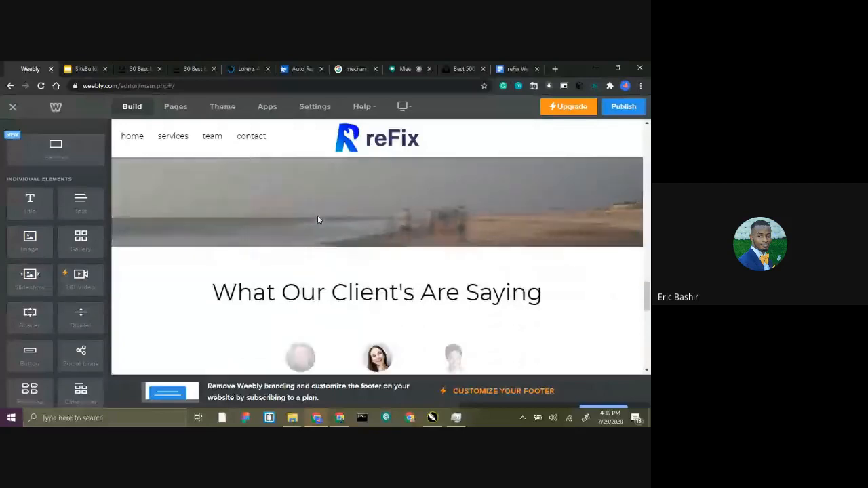
# Insert a new section above "What Our Client's Are Saying" using the Gallery layout with six photos on a blue-grey background.
pyautogui.moveTo(45, 150); pyautogui.dragTo(379, 262)
pyautogui.click(365, 253)
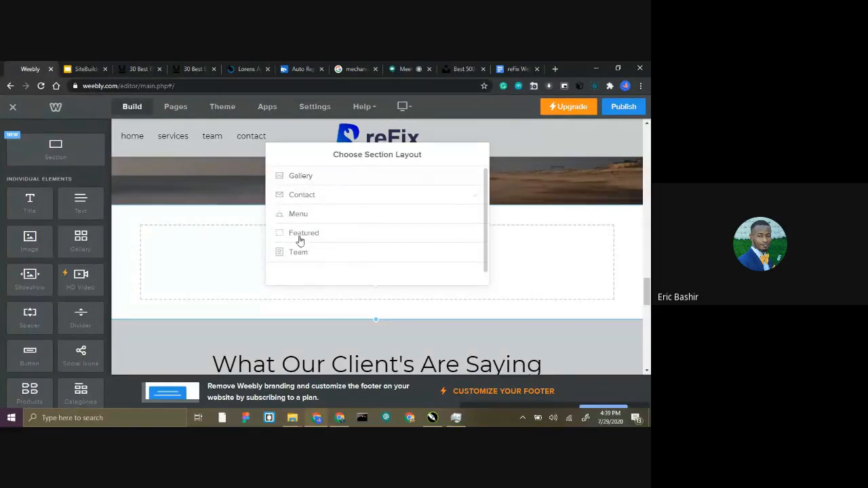
pyautogui.click(299, 177)
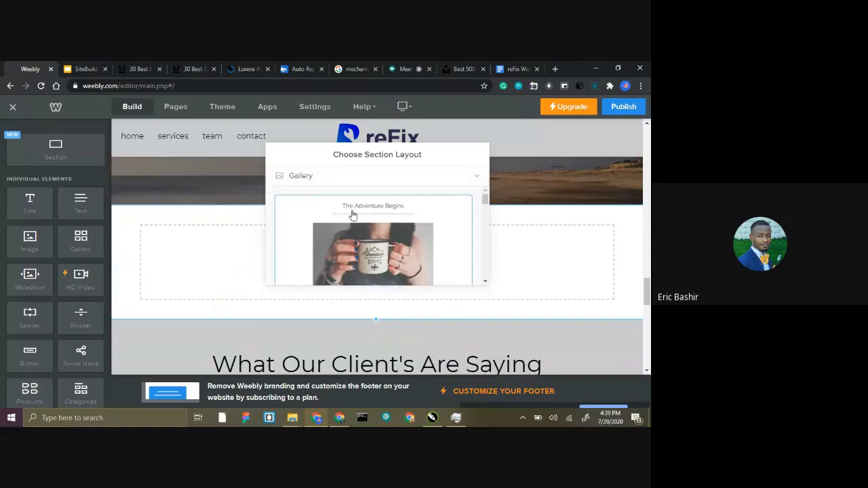
pyautogui.scroll(-2, 352, 215)
pyautogui.scroll(-5, 353, 215)
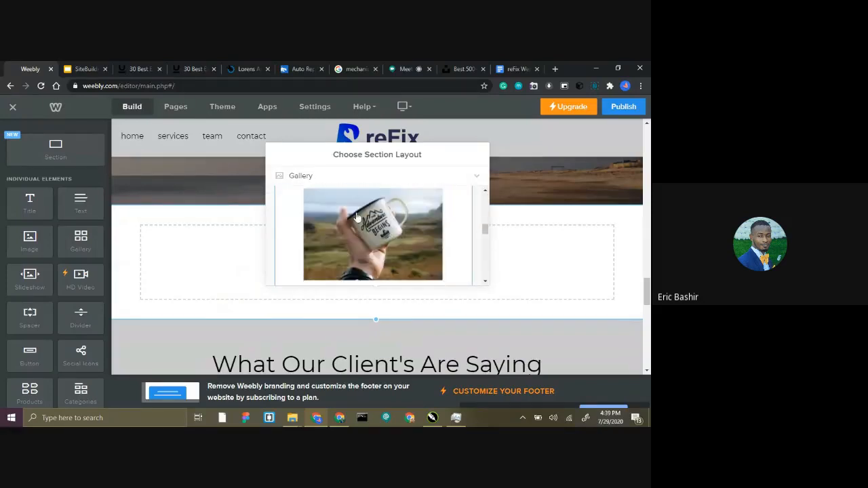
pyautogui.scroll(-5, 359, 218)
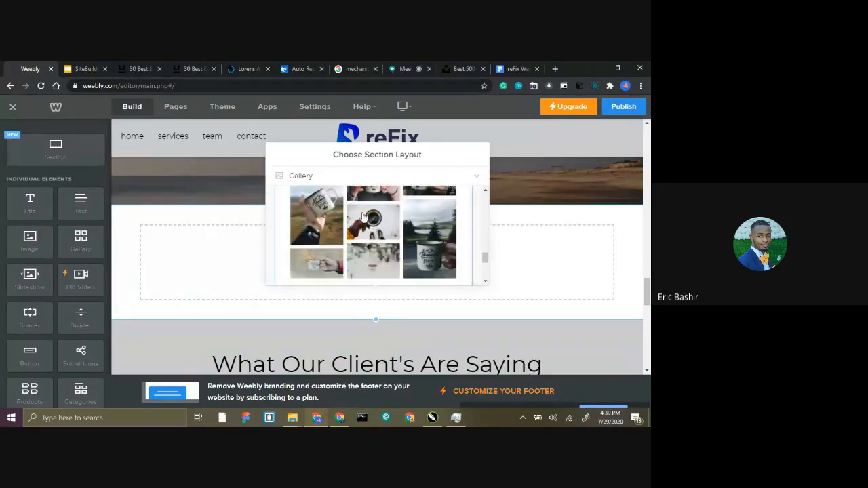
pyautogui.scroll(10, 352, 221)
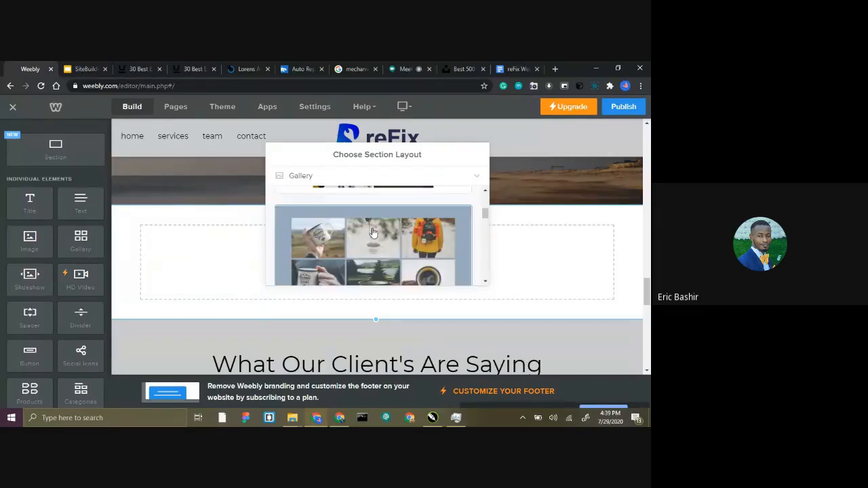
pyautogui.scroll(-1, 373, 234)
pyautogui.click(379, 219)
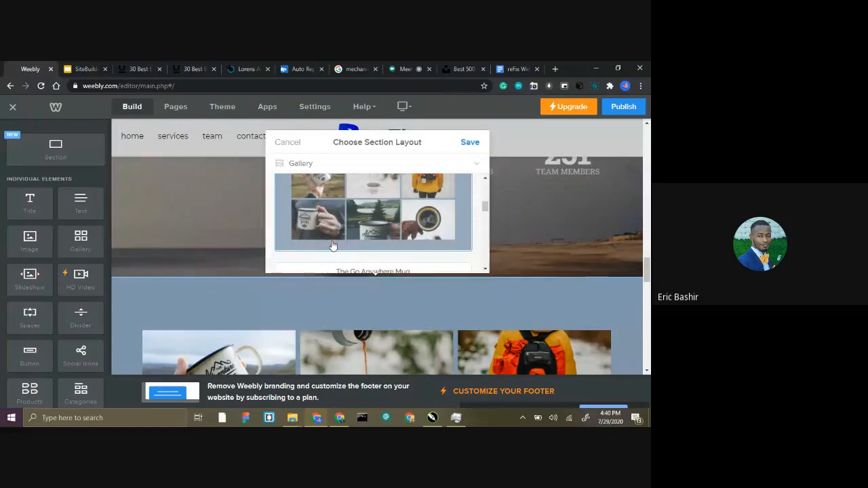
pyautogui.click(469, 141)
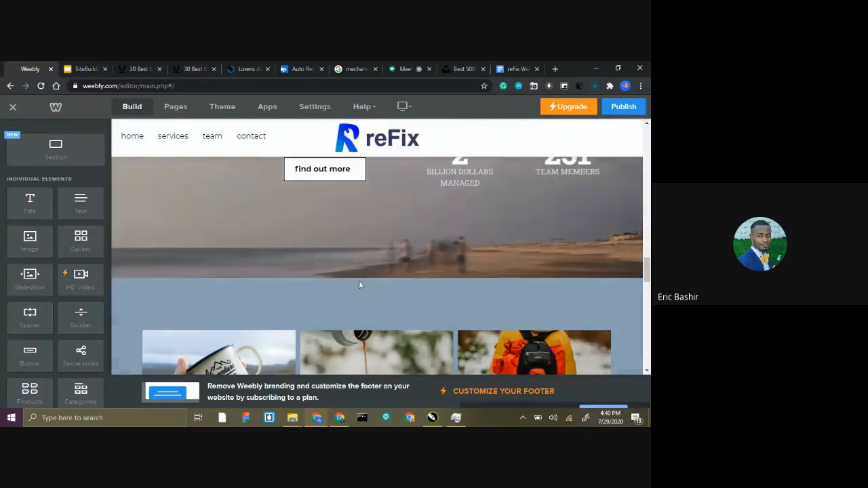
# Add the photo aaron-huber-KxeFuXta4SE-unsplash.jpg from the reFix Website folder to the new gallery.
pyautogui.scroll(-3, 358, 281)
pyautogui.scroll(1, 347, 258)
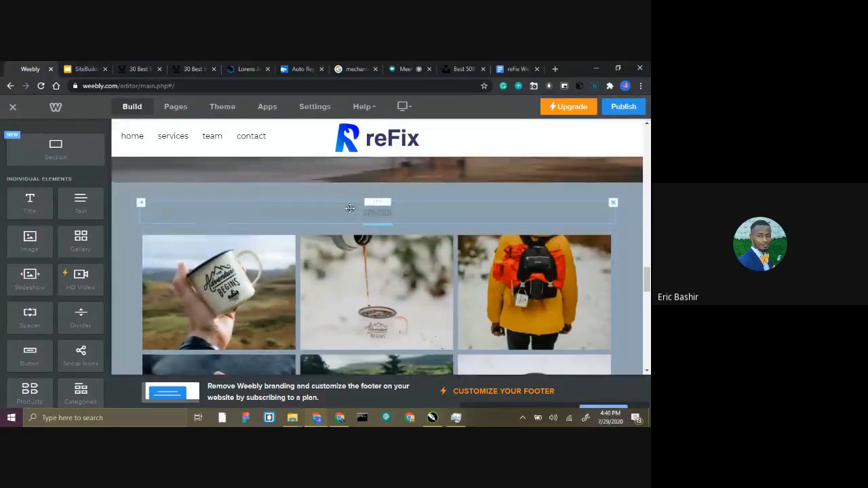
pyautogui.scroll(-3, 333, 229)
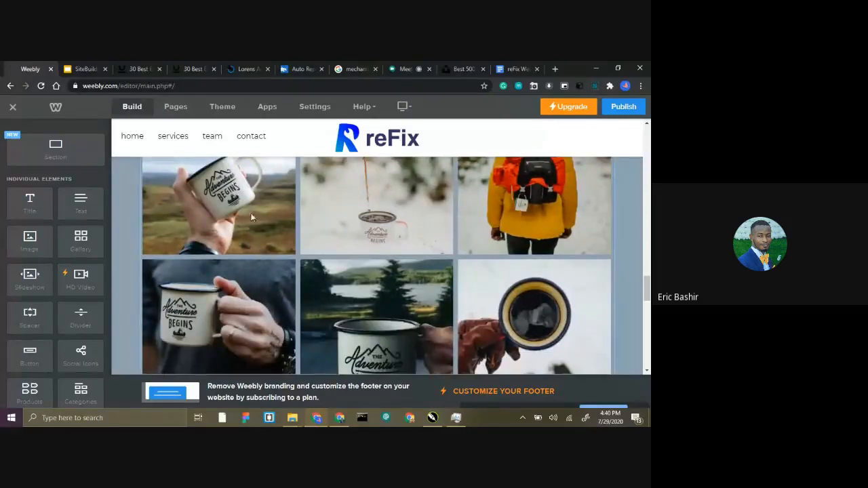
pyautogui.scroll(1, 250, 217)
pyautogui.click(351, 223)
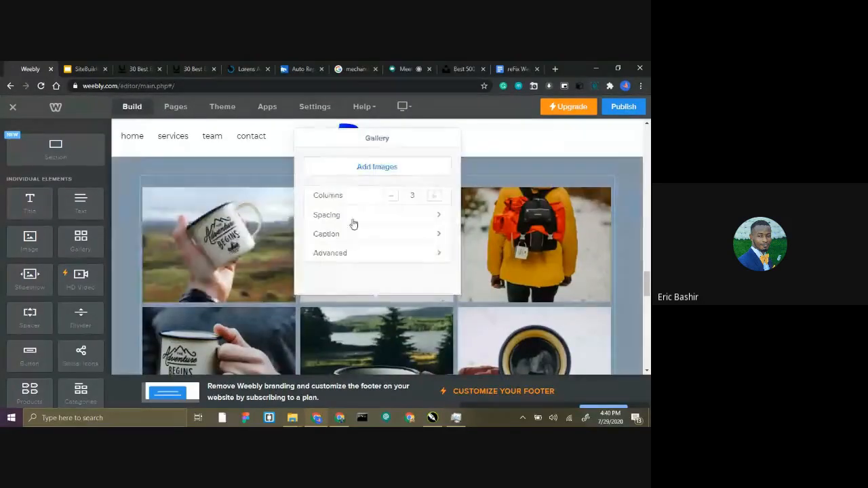
pyautogui.click(372, 170)
pyautogui.click(323, 275)
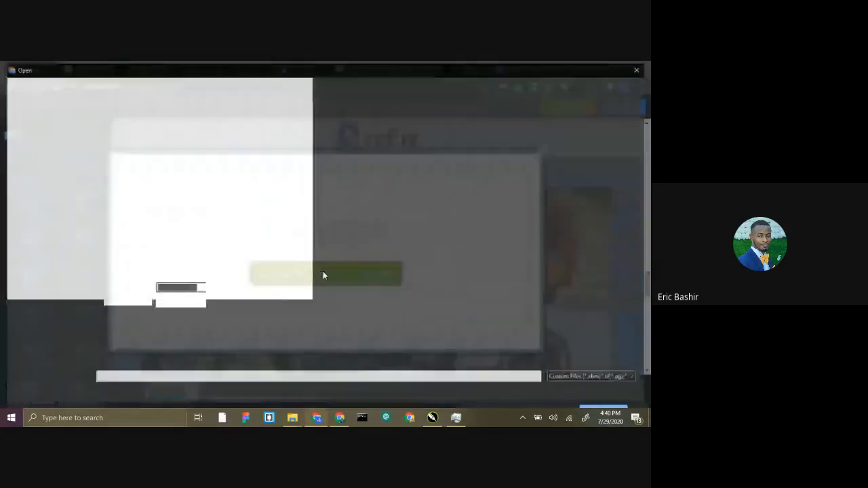
pyautogui.doubleClick(124, 151)
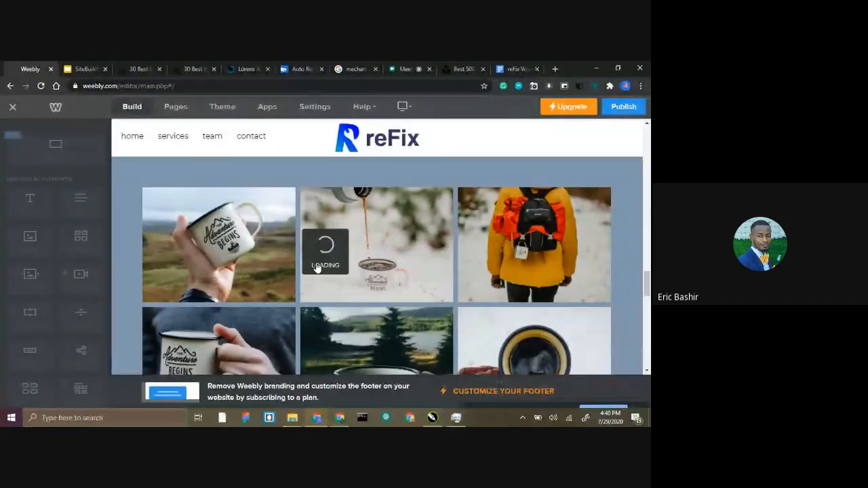
pyautogui.scroll(-3, 278, 231)
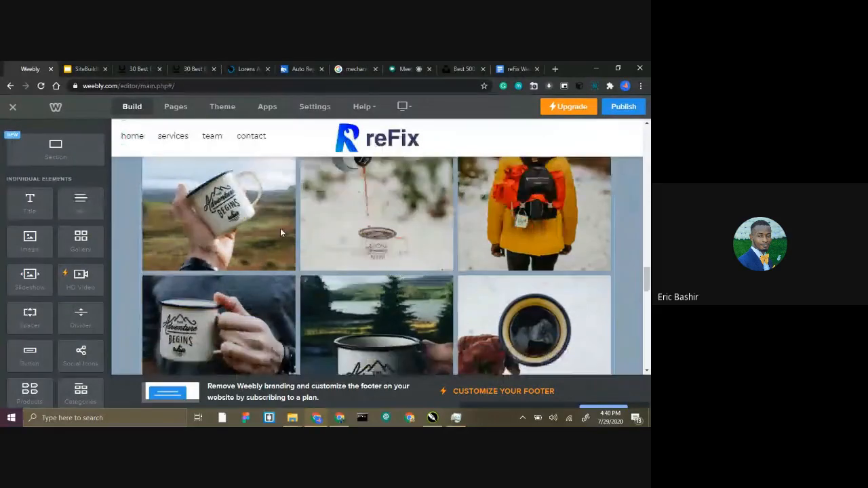
pyautogui.scroll(2, 277, 231)
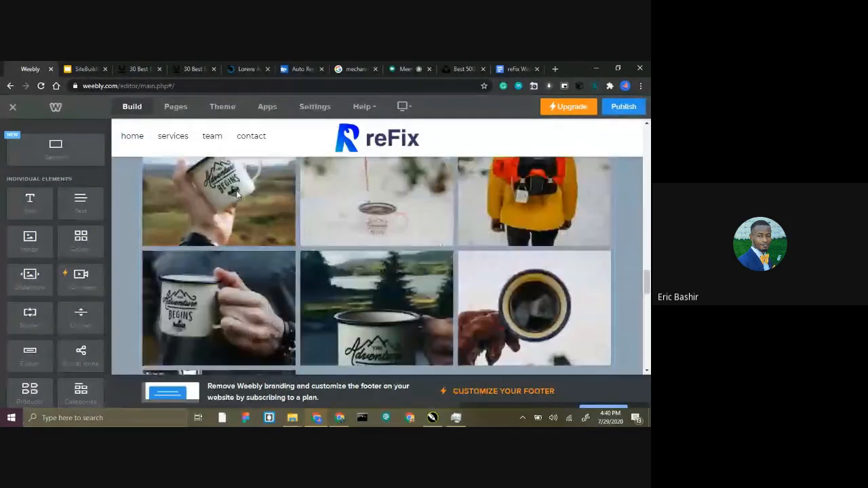
# Delete the six placeholder mug and backpack photos from the gallery, keeping only the mechanic photo.
pyautogui.click(370, 200)
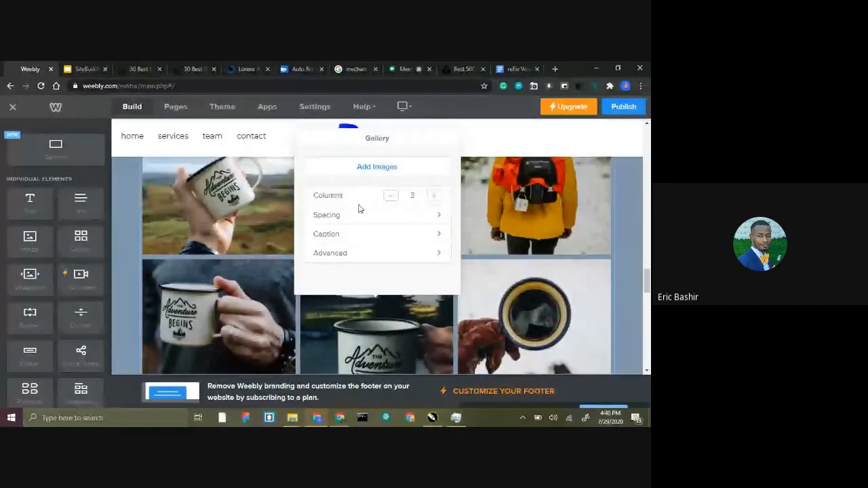
pyautogui.click(231, 216)
pyautogui.scroll(1, 231, 215)
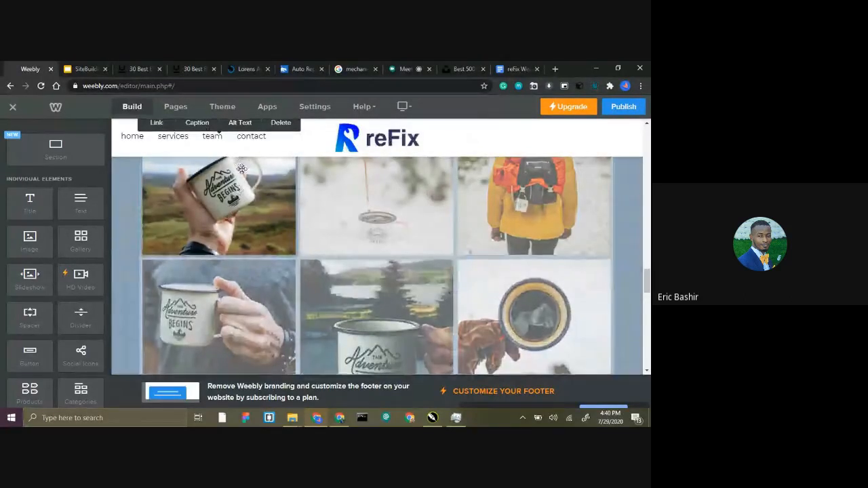
pyautogui.click(279, 170)
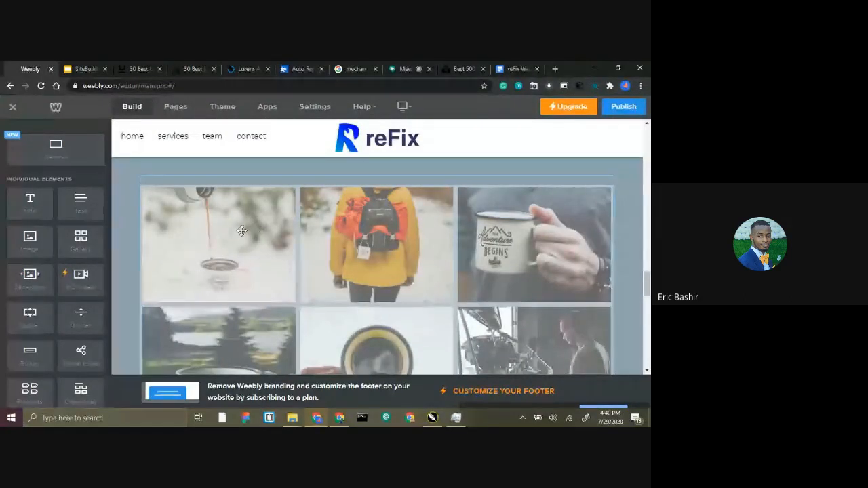
pyautogui.click(242, 231)
pyautogui.click(279, 169)
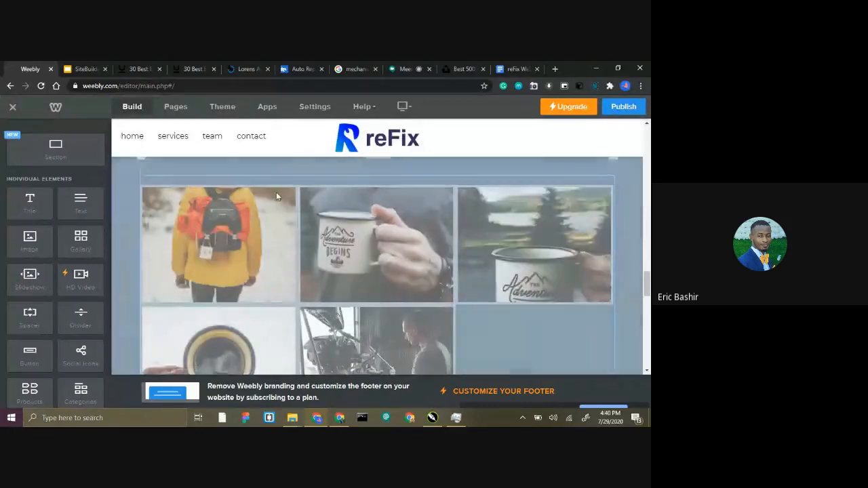
pyautogui.click(261, 234)
pyautogui.click(281, 170)
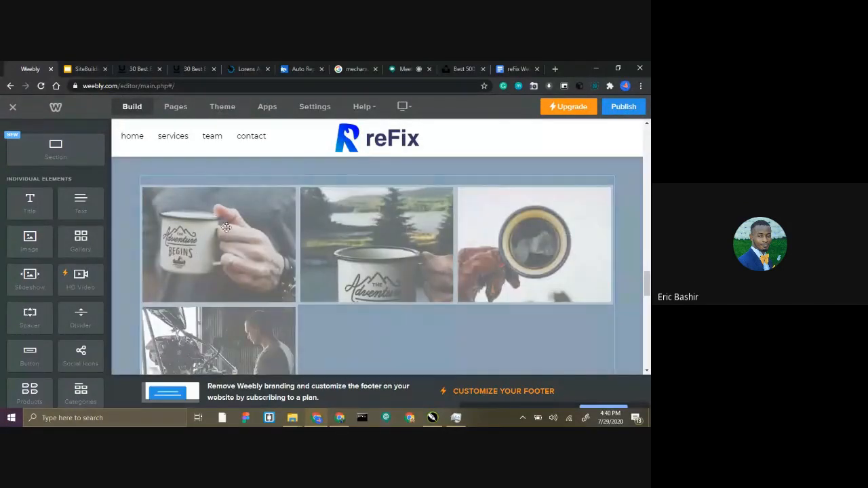
pyautogui.click(225, 228)
pyautogui.click(280, 170)
pyautogui.click(237, 230)
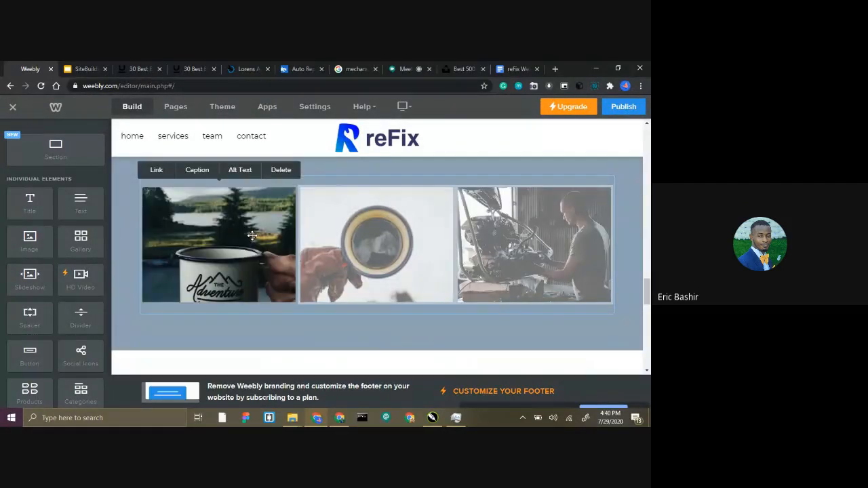
pyautogui.click(281, 170)
pyautogui.click(284, 258)
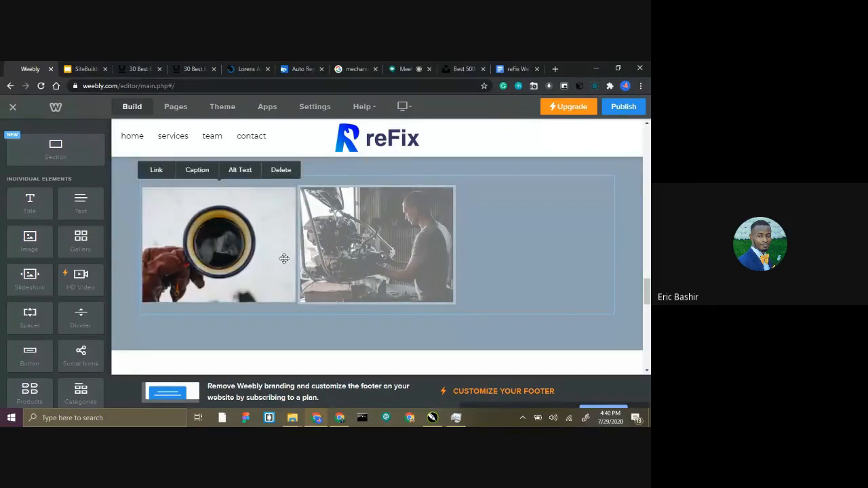
pyautogui.click(281, 171)
pyautogui.click(251, 221)
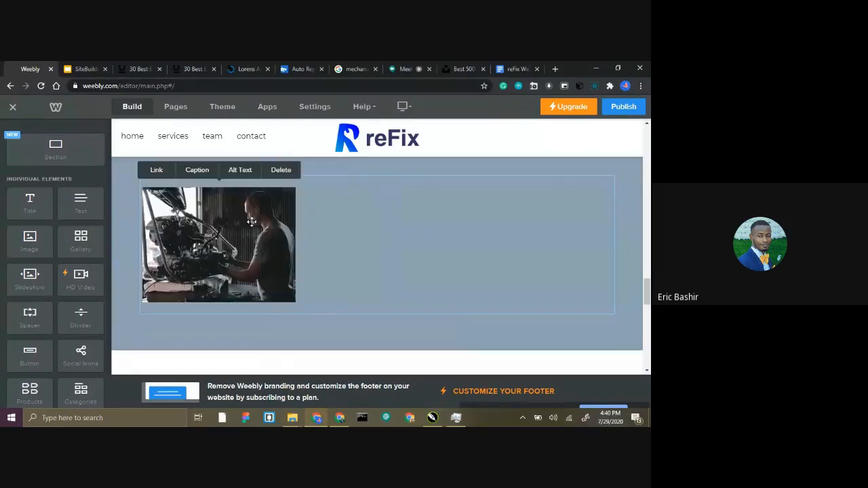
# Add the clement-m and neonbrand Unsplash photos from the reFix Website folder to the gallery beside the mechanic photo.
pyautogui.click(350, 219)
pyautogui.click(332, 237)
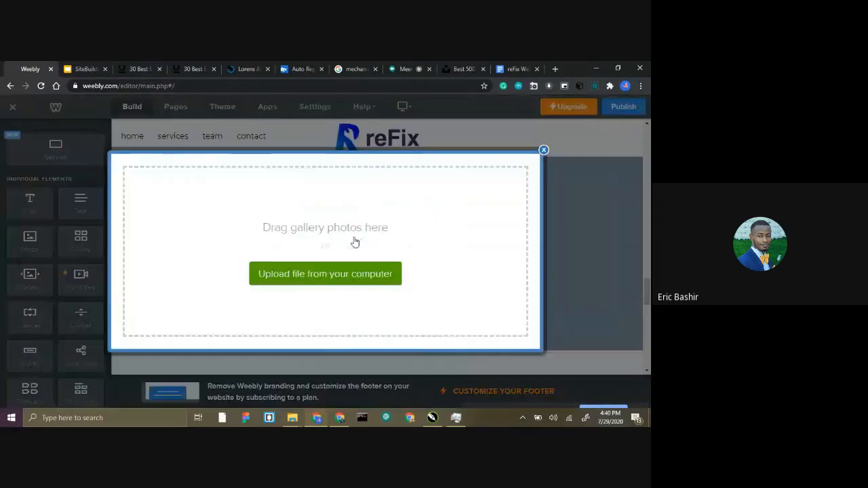
pyautogui.click(281, 268)
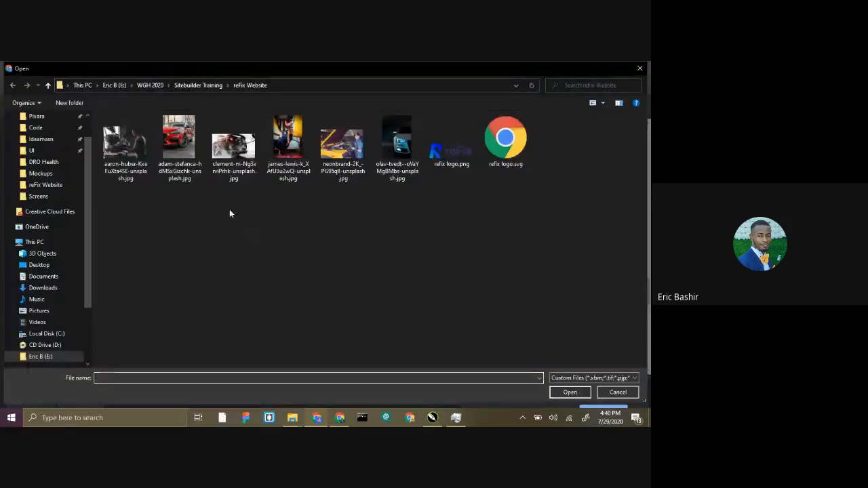
pyautogui.click(233, 146)
pyautogui.keyDown('ctrl'); pyautogui.click(343, 153); pyautogui.keyUp('ctrl')
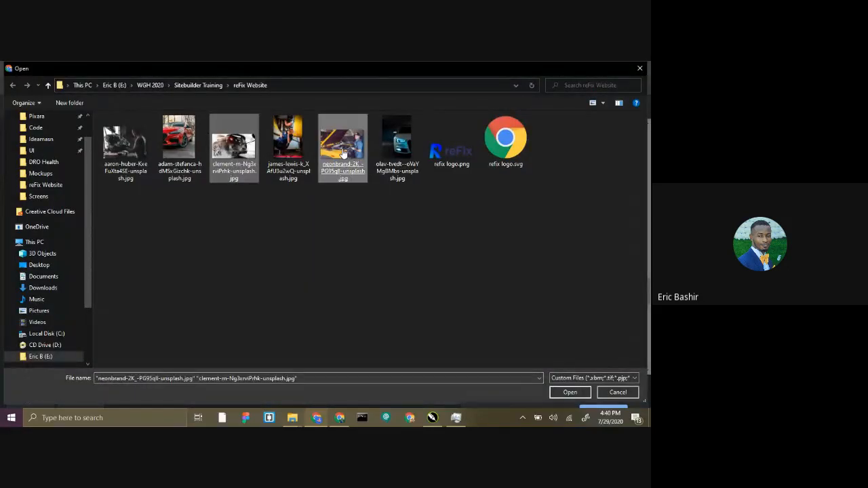
pyautogui.click(559, 392)
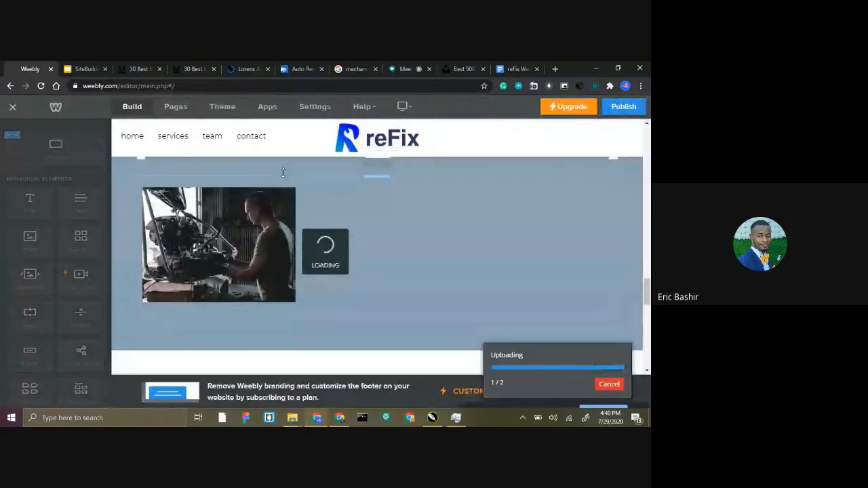
pyautogui.scroll(1, 275, 245)
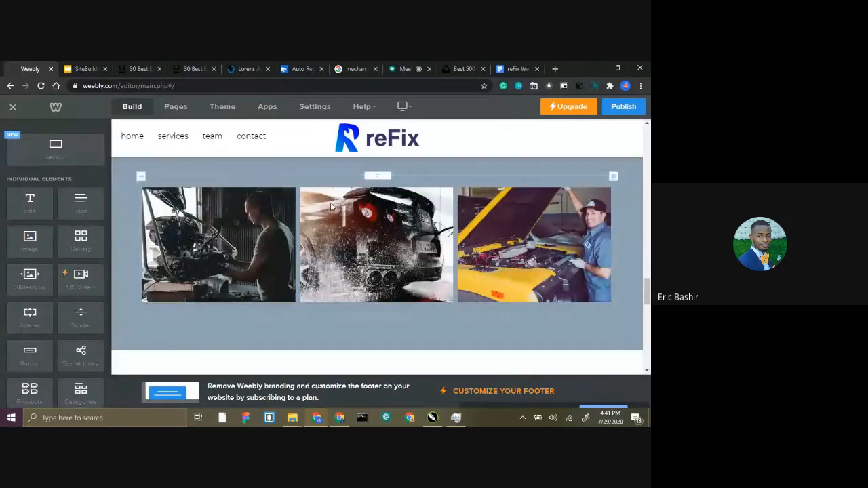
# Replace the placeholder paragraph under About Us with the "At reFix Auto Repair" introduction from the reFix Website Content document.
pyautogui.scroll(-6, 318, 207)
pyautogui.scroll(-3, 319, 211)
pyautogui.scroll(4, 320, 211)
pyautogui.scroll(-1, 310, 221)
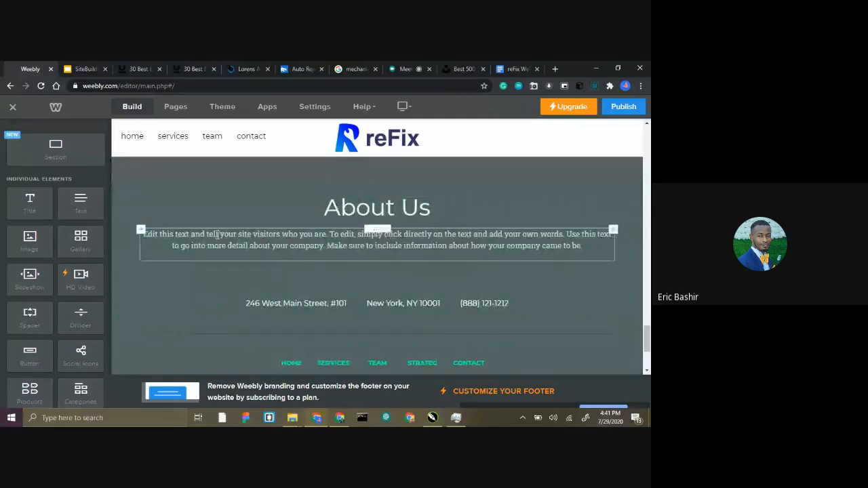
pyautogui.moveTo(142, 234); pyautogui.dragTo(583, 245)
pyautogui.click(505, 68)
pyautogui.scroll(15, 266, 201)
pyautogui.scroll(-1, 265, 202)
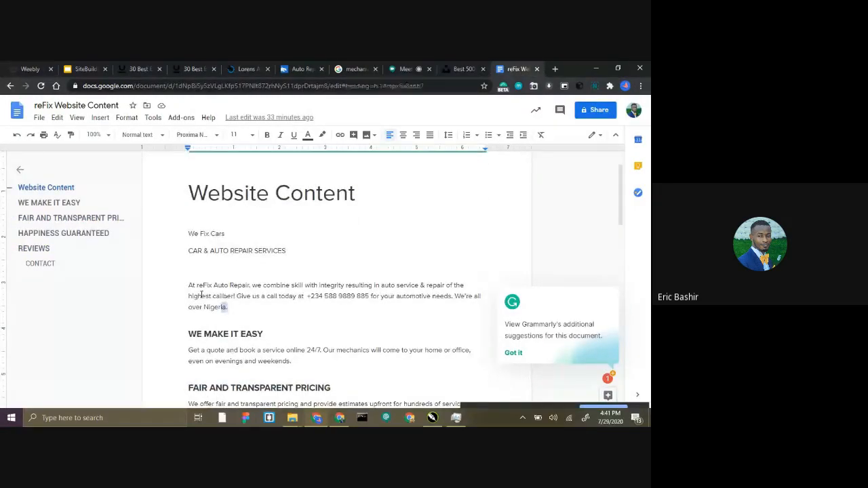
pyautogui.moveTo(228, 307); pyautogui.dragTo(169, 276)
pyautogui.hotkey('ctrl', 'c')
pyautogui.click(24, 68)
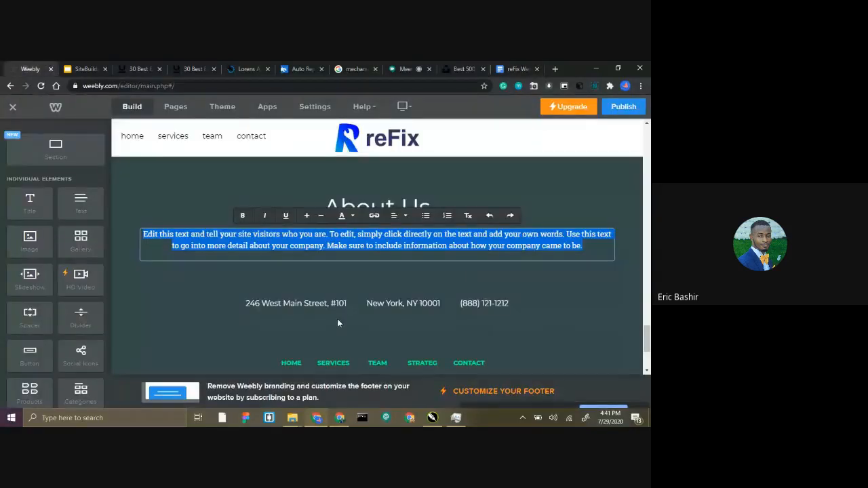
pyautogui.hotkey('ctrl', 'v')
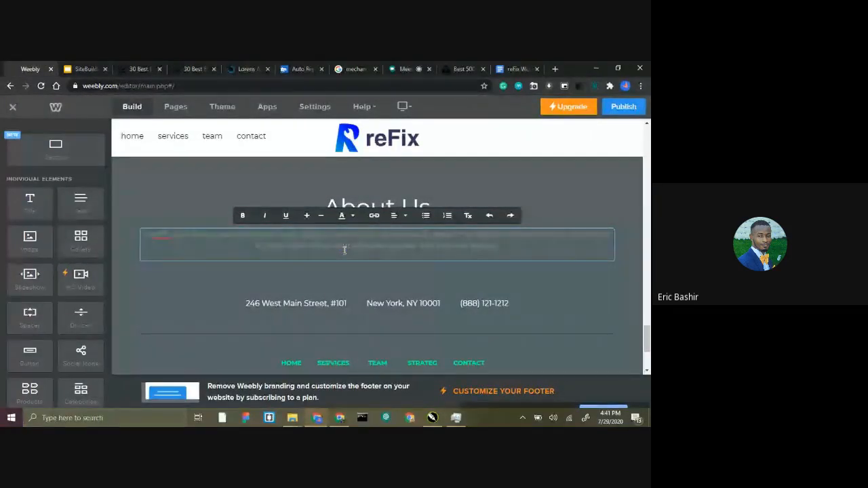
# Set the text colour of the new About Us paragraph to white (#ffffff).
pyautogui.click(353, 217)
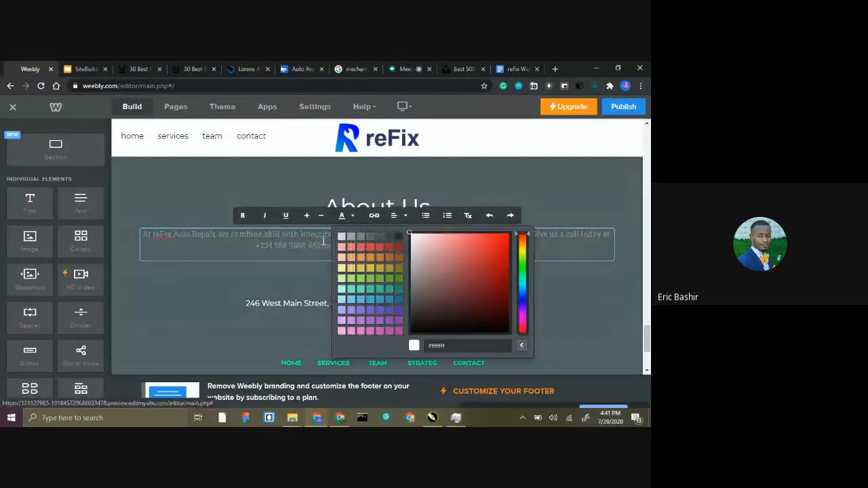
pyautogui.tripleClick(324, 241)
pyautogui.click(352, 216)
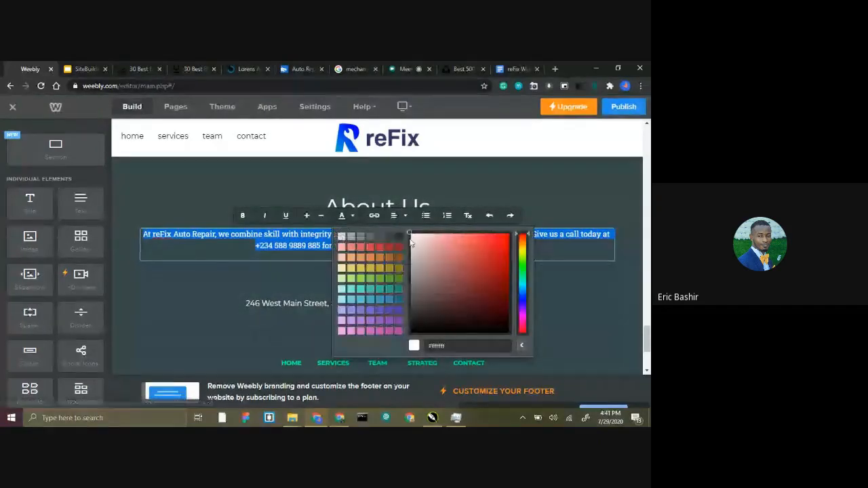
pyautogui.click(248, 196)
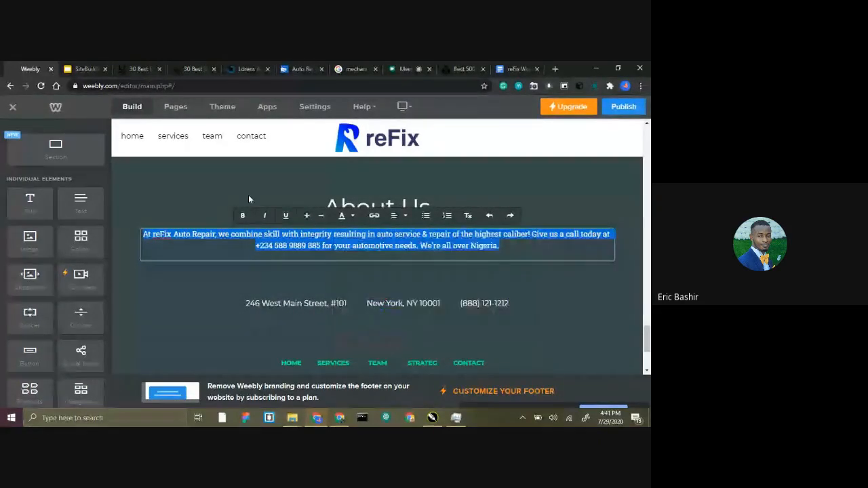
# Replace the placeholder phone number in the contact line under About Us with the company's phone number from the website content document.
pyautogui.scroll(-1, 319, 258)
pyautogui.tripleClick(320, 258)
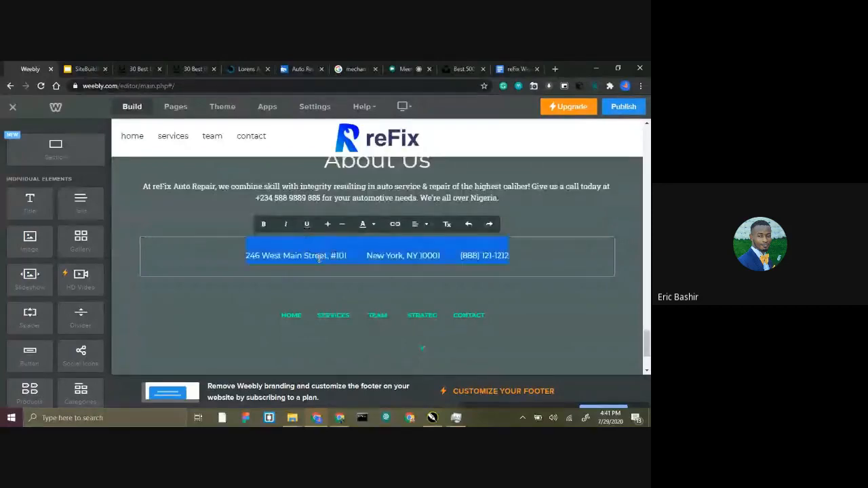
pyautogui.click(324, 255)
pyautogui.moveTo(460, 257); pyautogui.dragTo(506, 251)
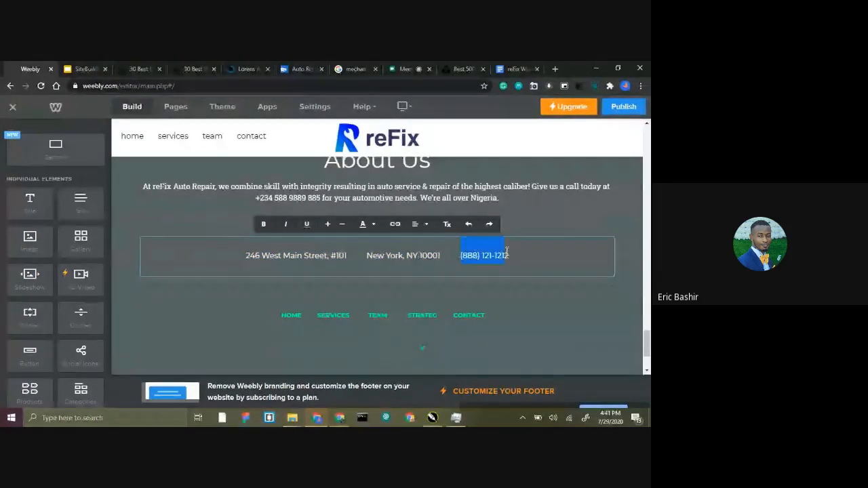
pyautogui.click(516, 69)
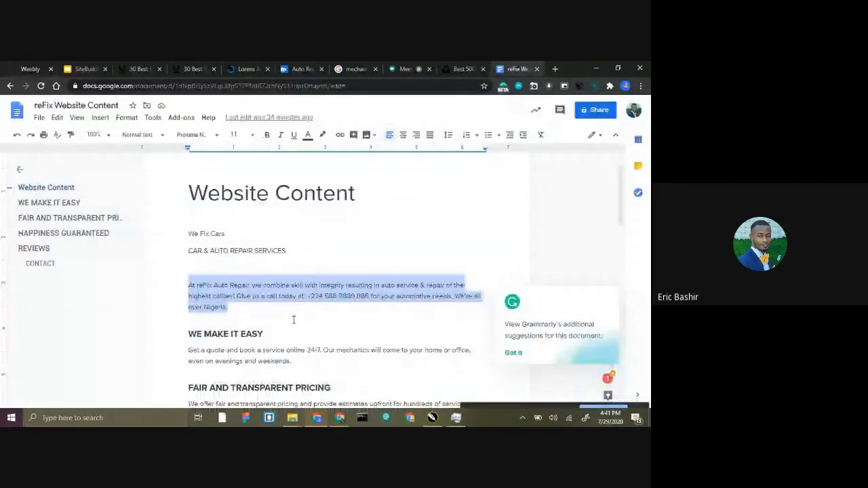
pyautogui.scroll(-15, 294, 319)
pyautogui.moveTo(278, 221); pyautogui.dragTo(212, 223)
pyautogui.hotkey('ctrl', 'c')
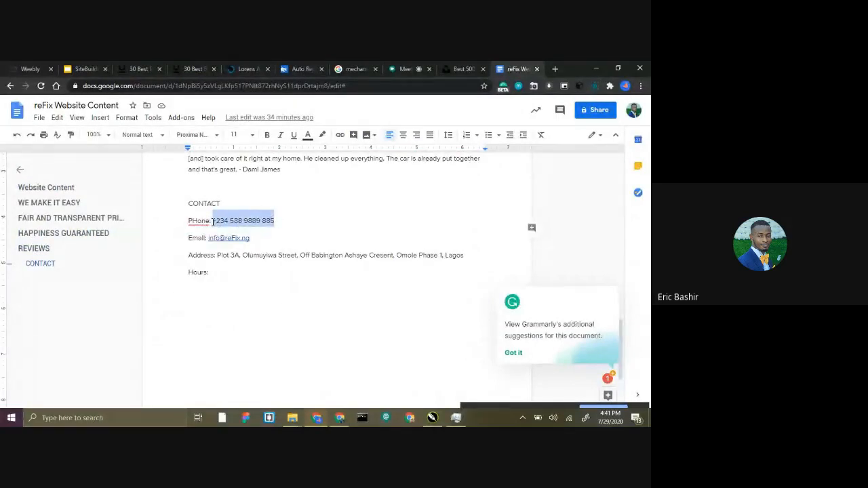
pyautogui.click(27, 68)
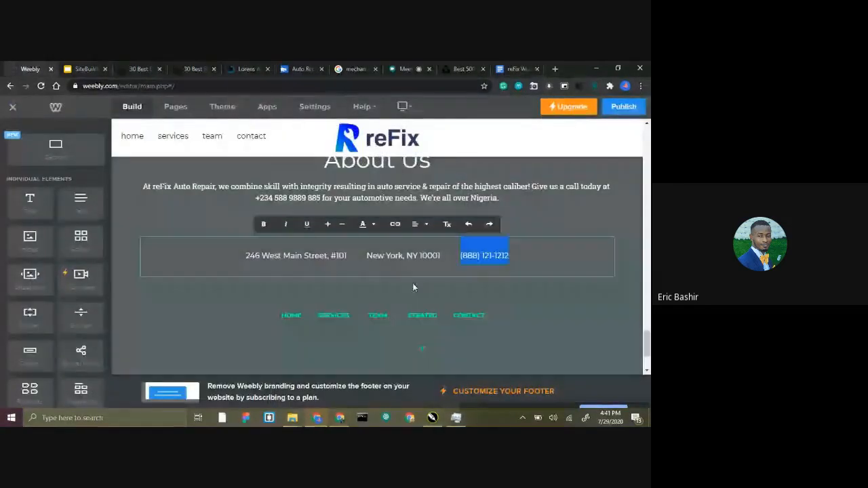
pyautogui.hotkey('ctrl', 'v')
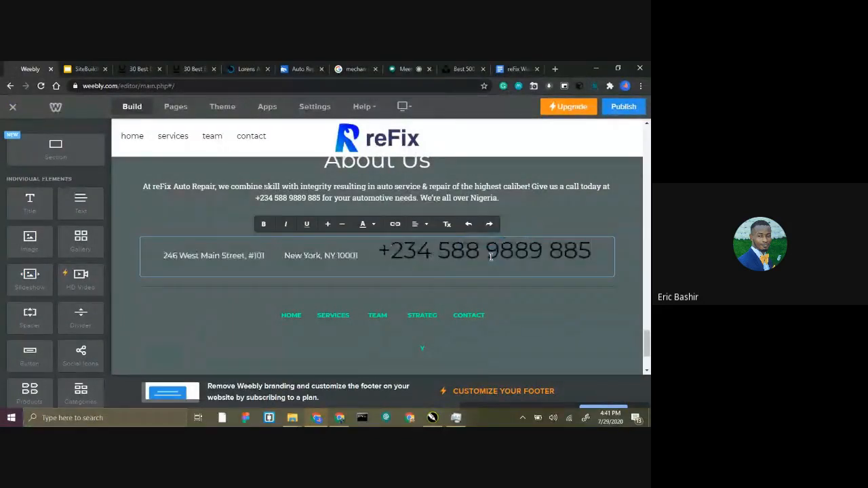
pyautogui.hotkey('ctrl', 'z')
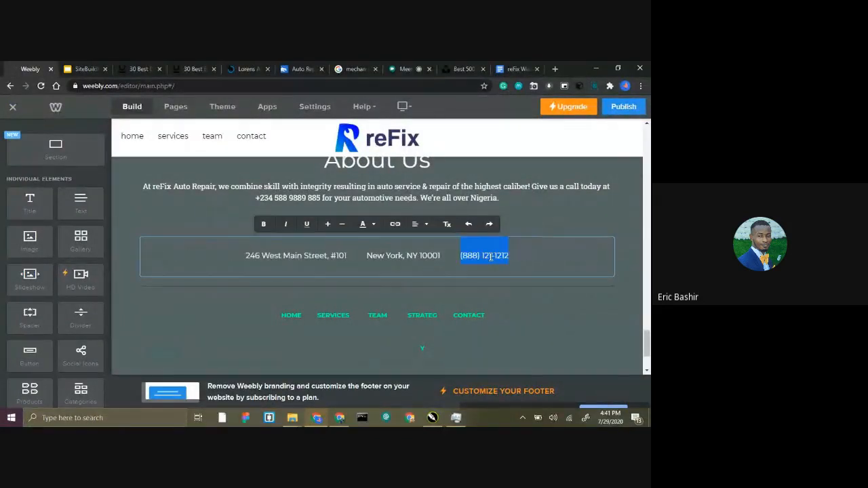
pyautogui.hotkey('ctrl', 'y')
# Shrink the pasted phone number to match the rest of the contact line and give it a light text colour.
pyautogui.moveTo(591, 252); pyautogui.dragTo(384, 254)
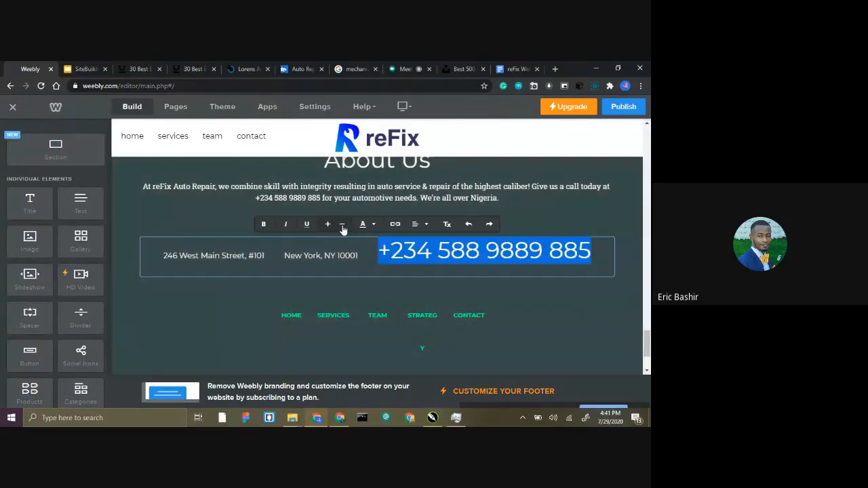
pyautogui.click(342, 225)
pyautogui.click(342, 225)
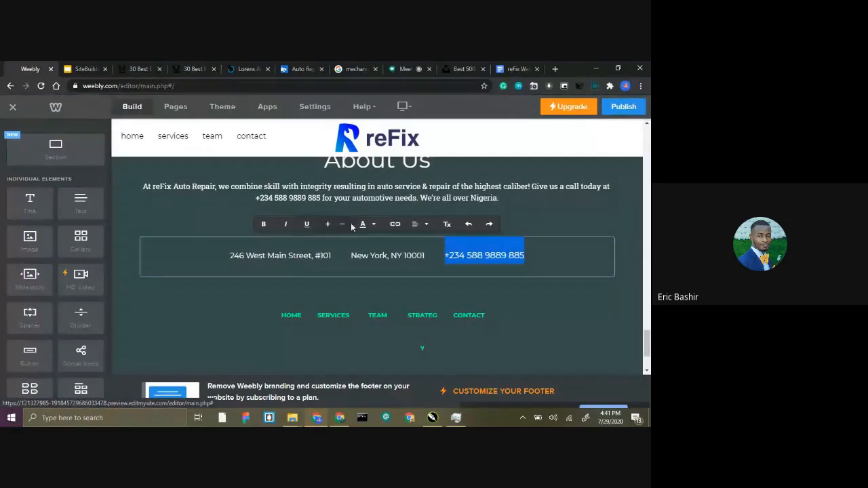
pyautogui.click(363, 224)
pyautogui.click(436, 249)
pyautogui.click(411, 224)
# Replace the placeholder street address in the contact line with the company's email address from the website content document.
pyautogui.click(314, 264)
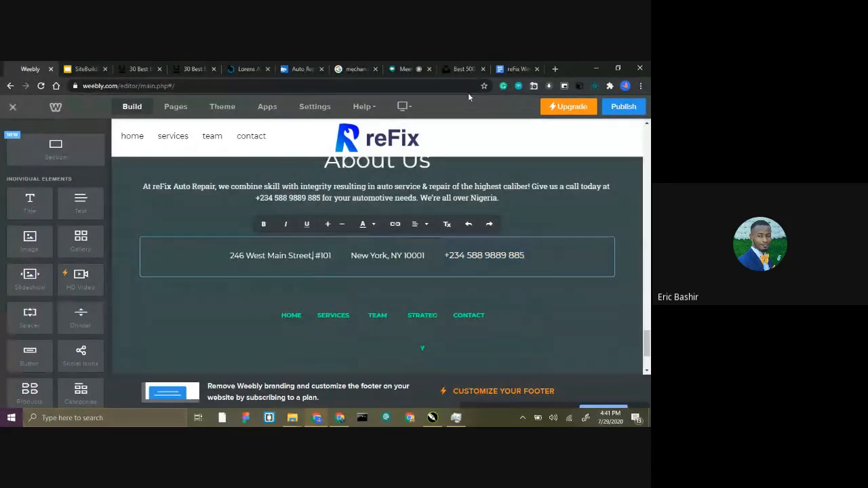
pyautogui.click(518, 67)
pyautogui.moveTo(259, 237); pyautogui.dragTo(215, 239)
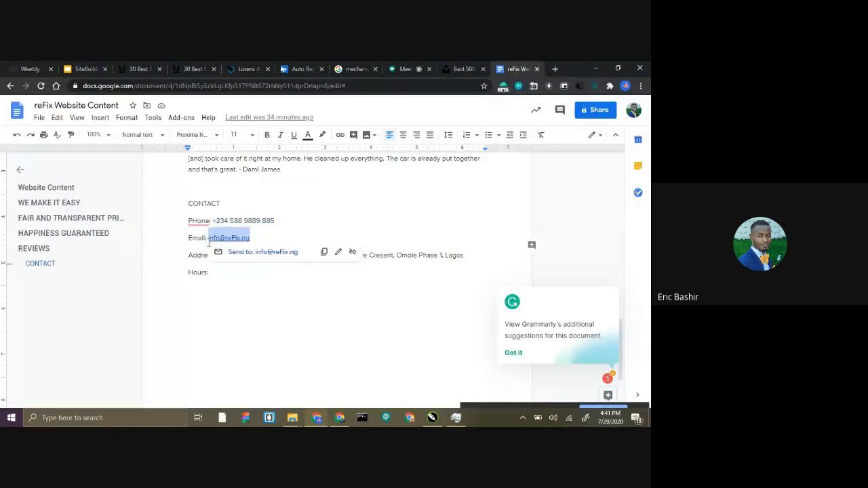
pyautogui.click(22, 66)
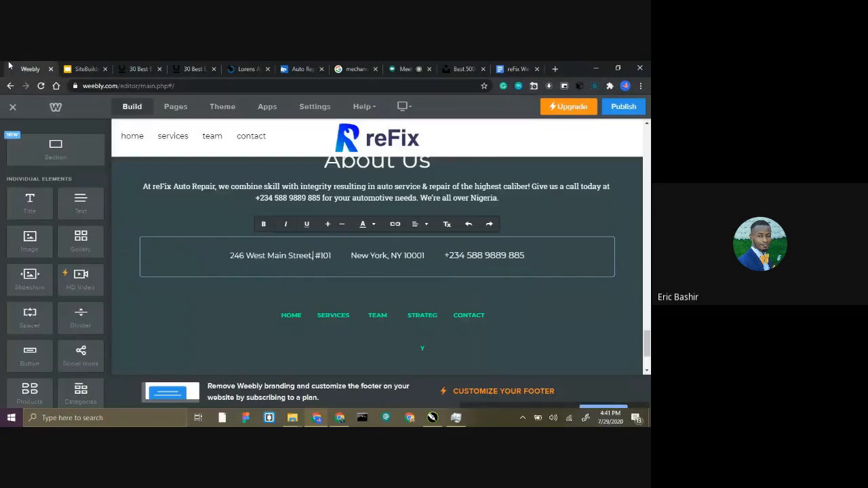
pyautogui.write(',')
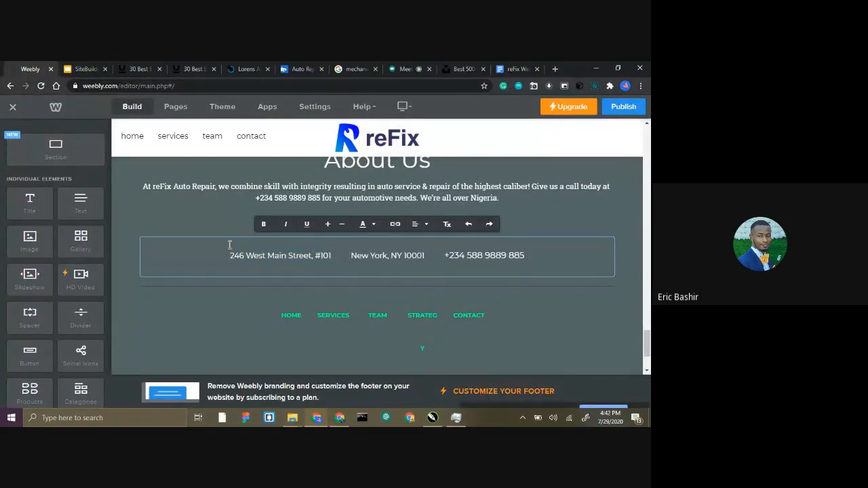
pyautogui.hotkey('ctrl', 'v')
# Shrink the email address to match the contact line's other entries and give it a light text colour.
pyautogui.tripleClick(198, 256)
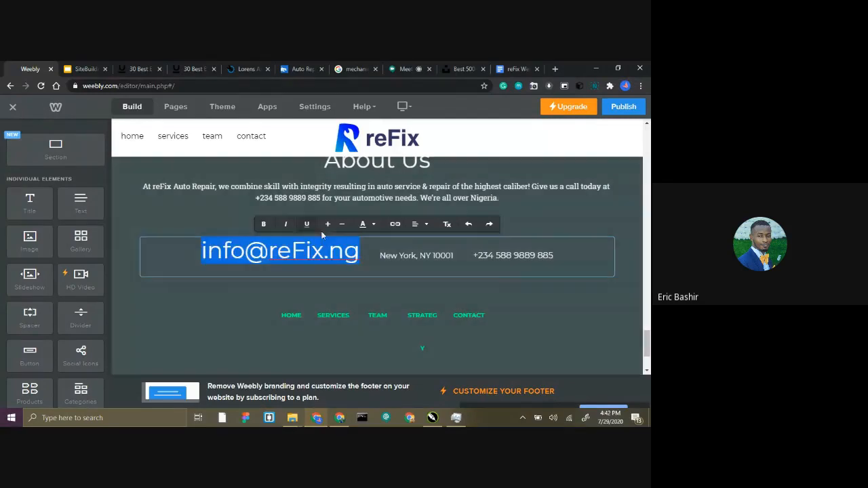
pyautogui.click(342, 231)
pyautogui.click(343, 231)
pyautogui.click(344, 232)
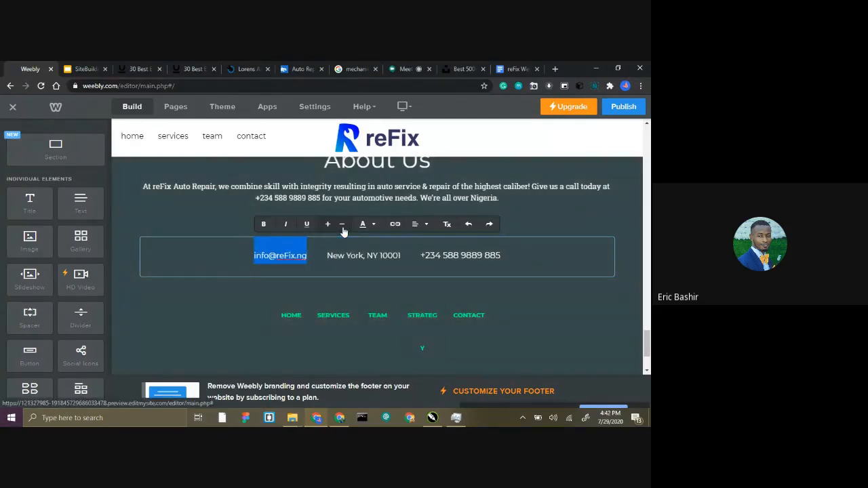
pyautogui.click(362, 225)
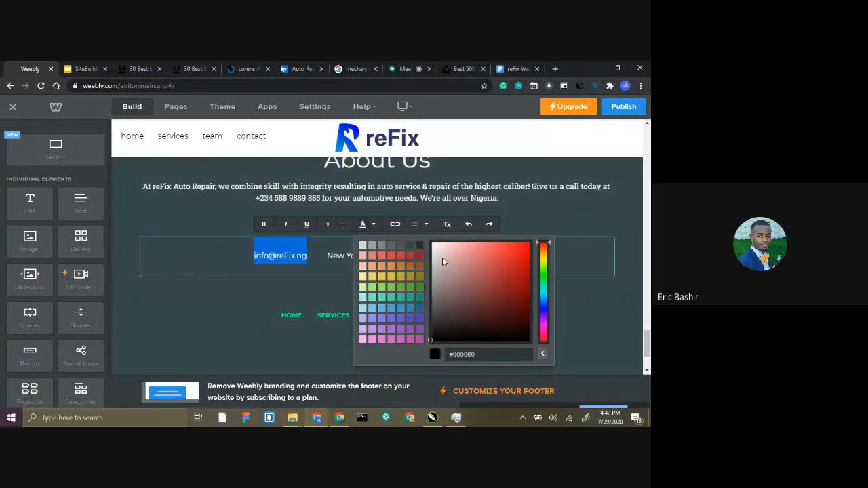
pyautogui.click(368, 222)
# Replace the placeholder city and postcode in the contact line with the company's street address from the content document, adding the city name.
pyautogui.click(321, 264)
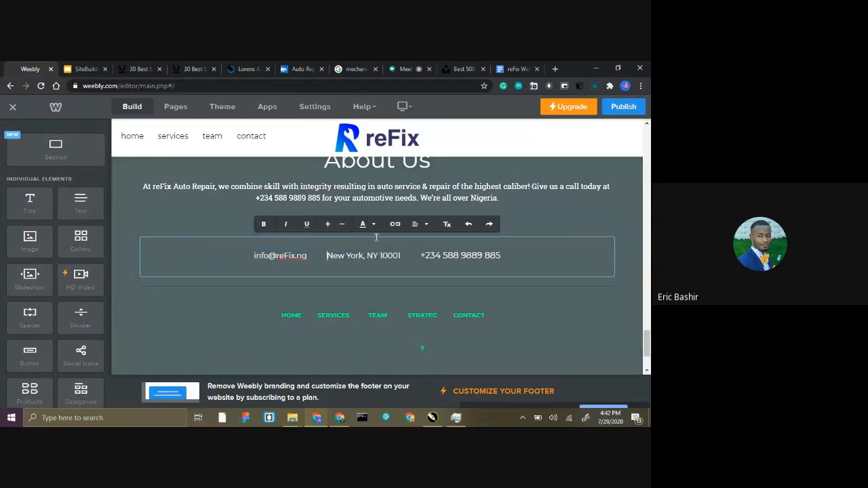
pyautogui.click(511, 69)
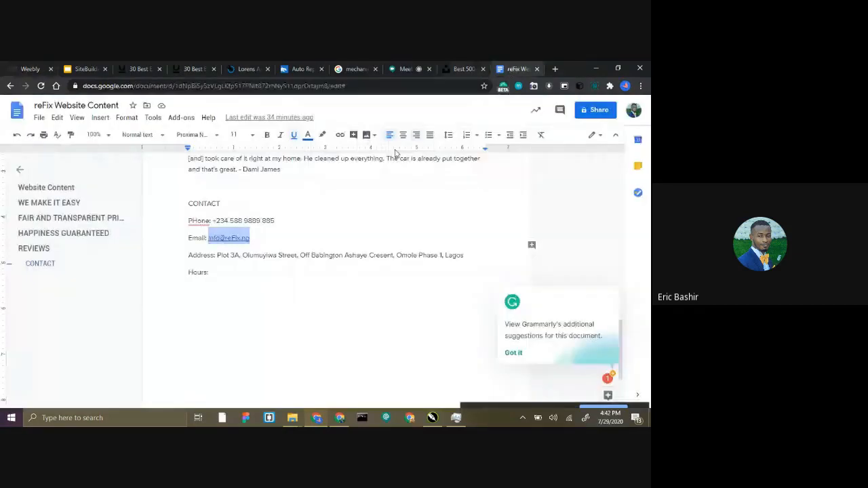
pyautogui.moveTo(217, 252); pyautogui.dragTo(278, 252)
pyautogui.click(221, 275)
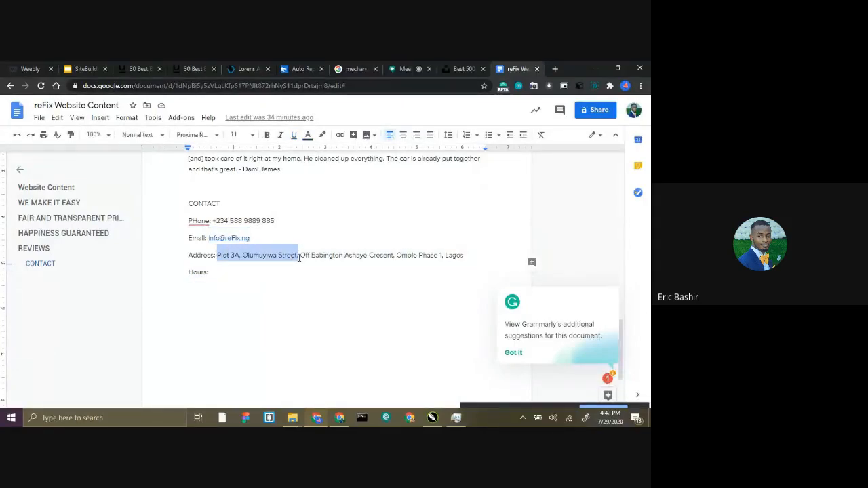
pyautogui.click(34, 62)
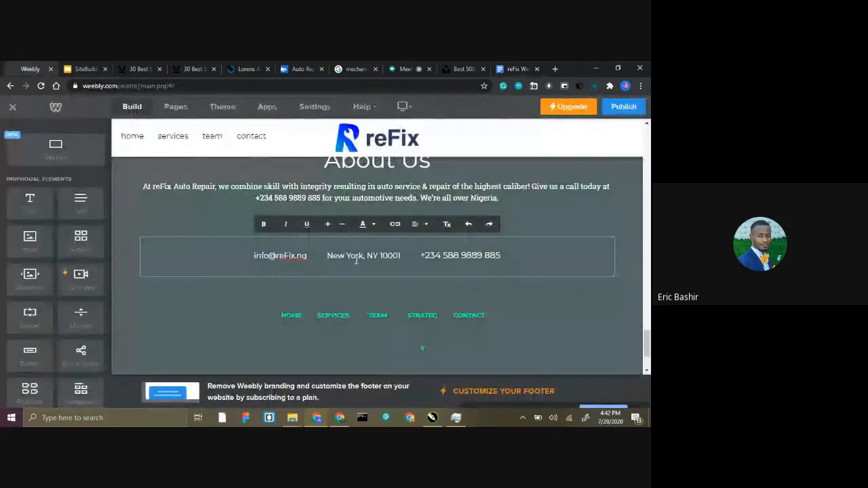
pyautogui.tripleClick(356, 259)
pyautogui.click(388, 255)
pyautogui.moveTo(400, 256); pyautogui.dragTo(328, 262)
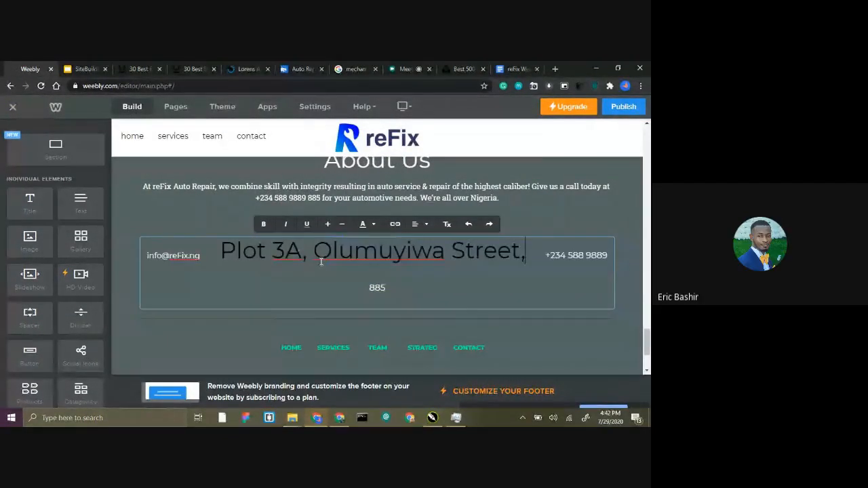
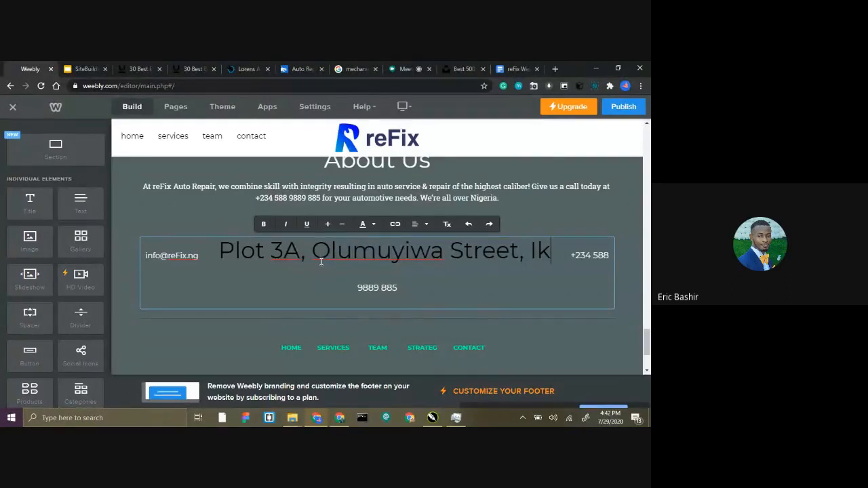
# Shrink the street address to match the contact line's other entries and give it a light text colour.
pyautogui.keyDown('shift'); pyautogui.click(224, 255); pyautogui.keyUp('shift')
pyautogui.click(343, 226)
pyautogui.click(343, 226)
pyautogui.click(343, 226)
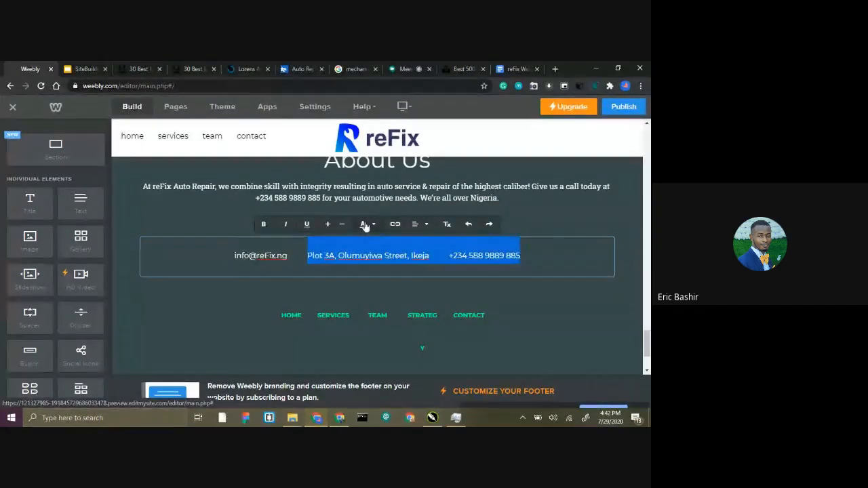
pyautogui.click(363, 224)
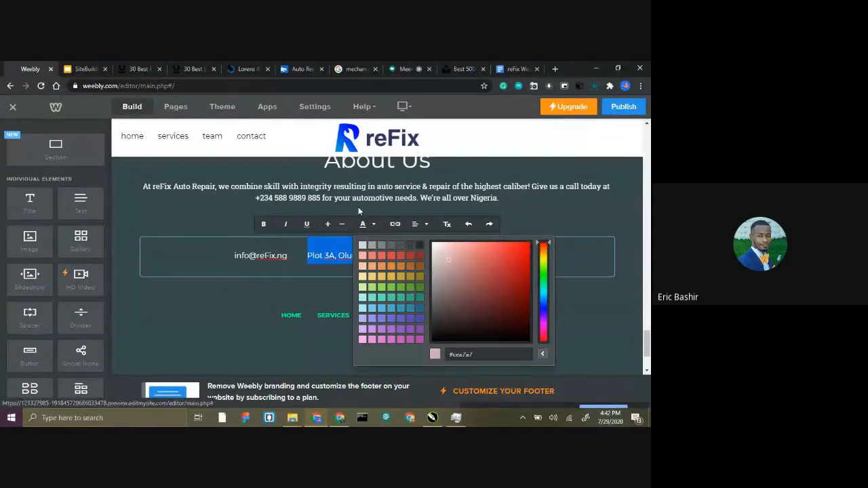
pyautogui.click(362, 211)
pyautogui.click(362, 212)
# Delete the STRATEGY entry and its link from the footer navigation and remove the empty column it leaves.
pyautogui.scroll(-1, 340, 318)
pyautogui.scroll(-1, 340, 317)
pyautogui.click(424, 231)
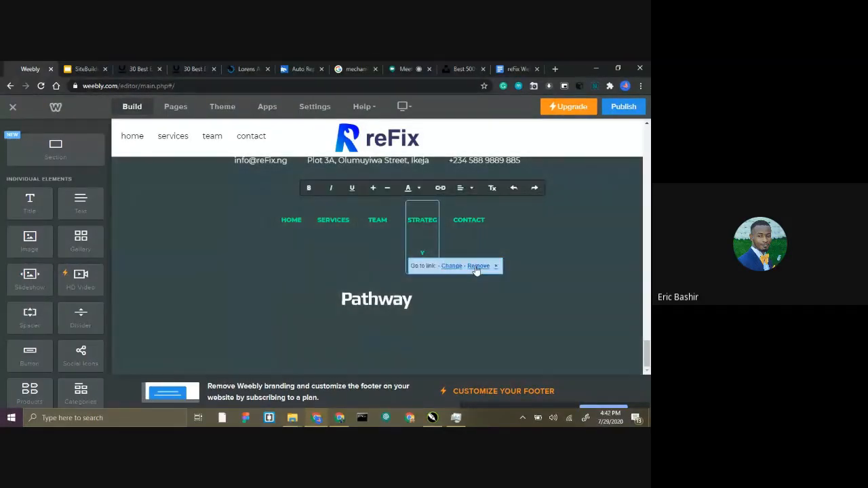
pyautogui.click(476, 267)
pyautogui.click(411, 305)
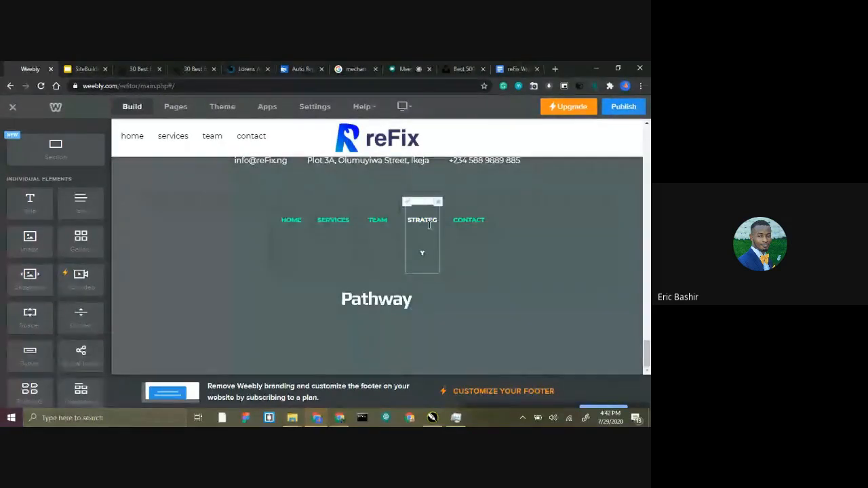
pyautogui.click(437, 204)
pyautogui.click(417, 172)
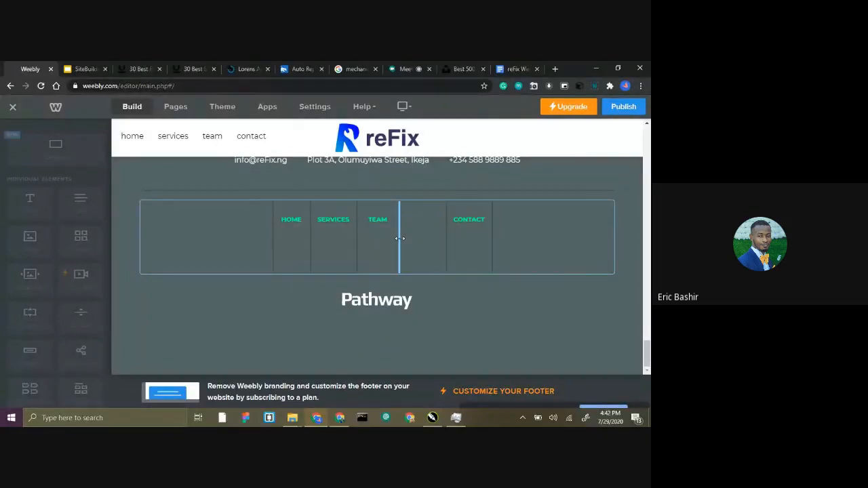
pyautogui.click(411, 232)
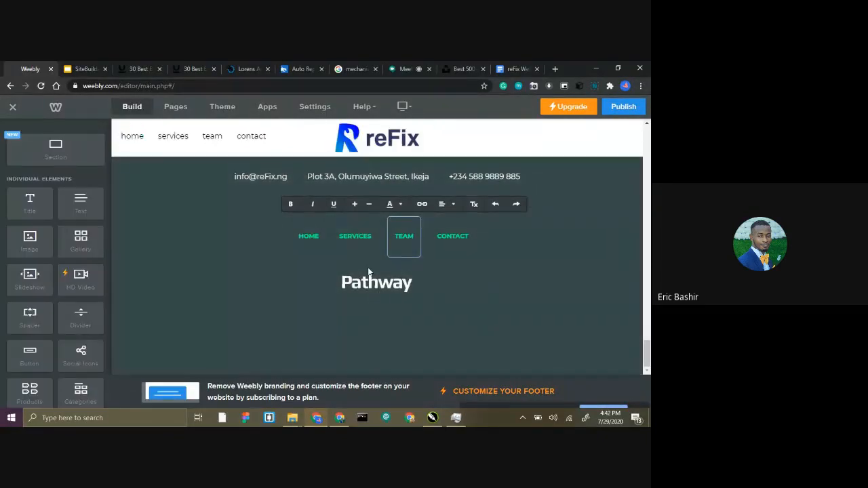
# Replace the Pathway logo image in the footer with refix logo.png from the reFix Website folder.
pyautogui.click(372, 278)
pyautogui.click(374, 278)
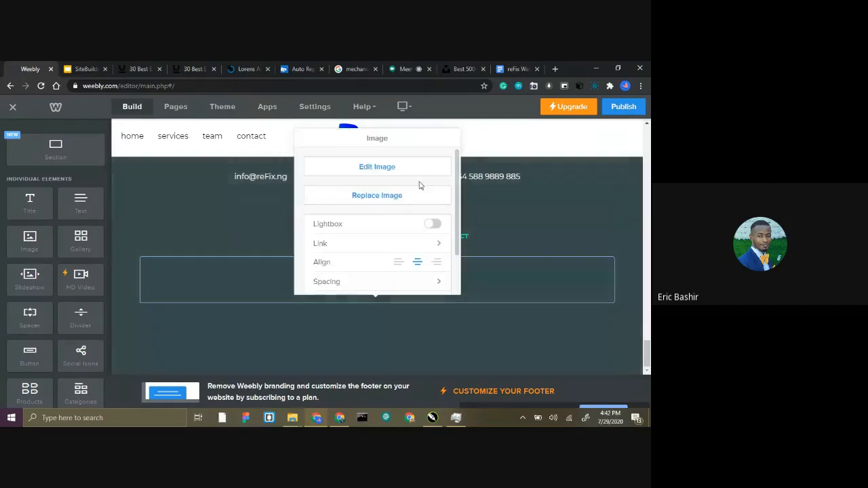
pyautogui.click(378, 197)
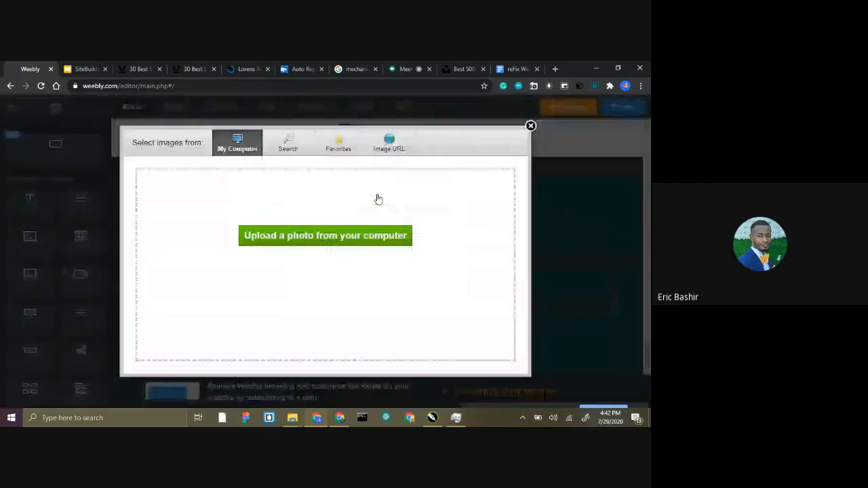
pyautogui.click(283, 235)
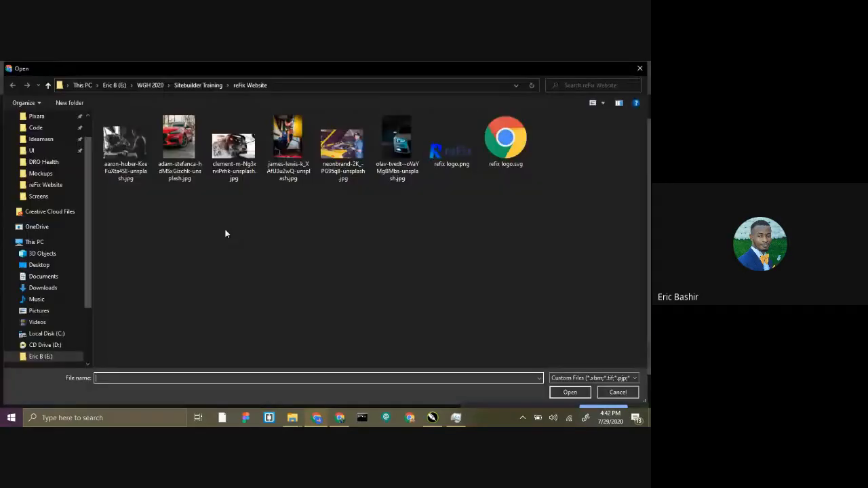
pyautogui.doubleClick(448, 150)
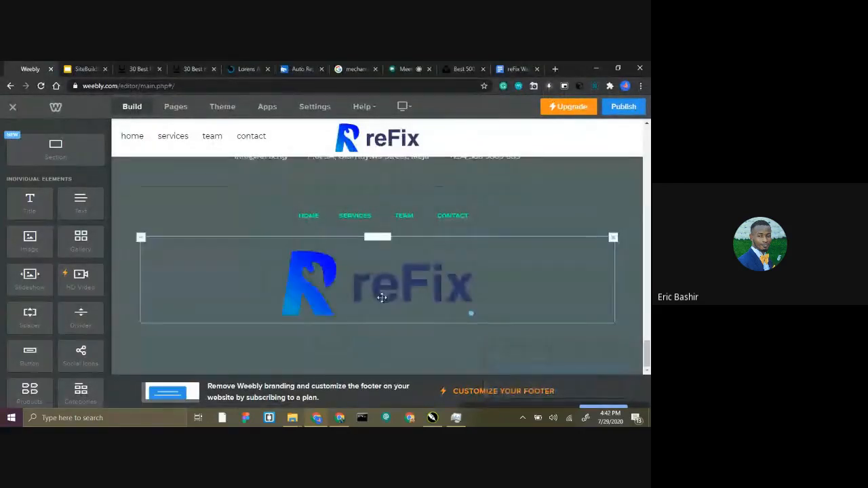
# Shrink the footer's reFix logo to slightly smaller than the header logo and check it below the navigation links.
pyautogui.click(360, 323)
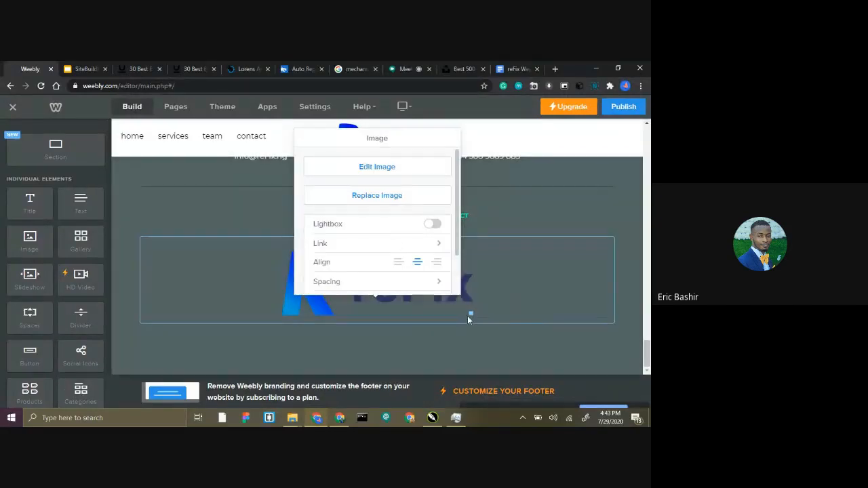
pyautogui.moveTo(471, 314); pyautogui.dragTo(405, 273)
pyautogui.scroll(7, 388, 328)
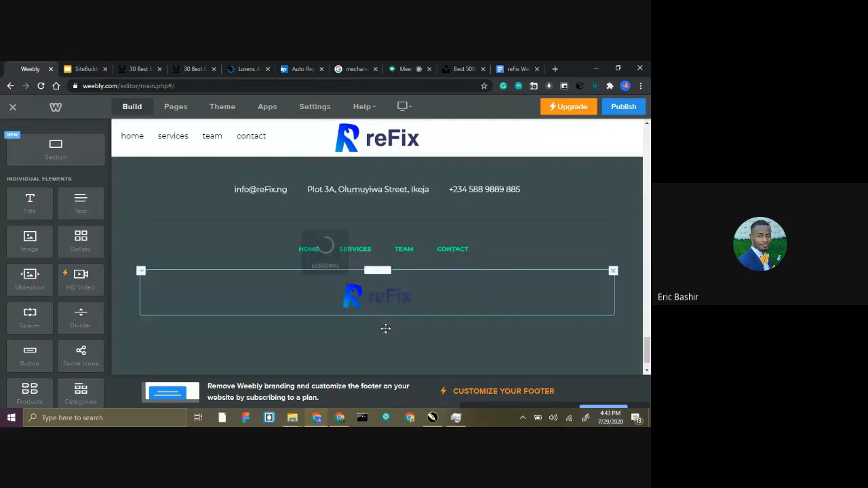
pyautogui.scroll(-8, 399, 310)
pyautogui.scroll(2, 371, 293)
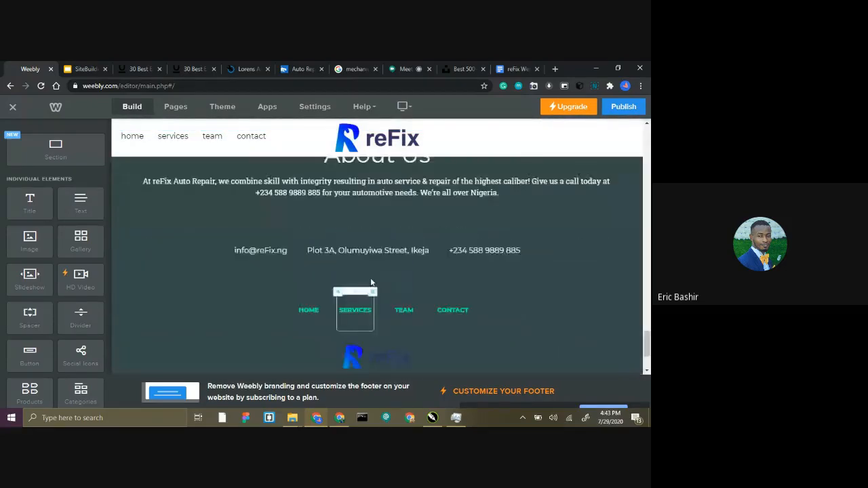
pyautogui.scroll(-2, 524, 205)
pyautogui.scroll(2, 533, 242)
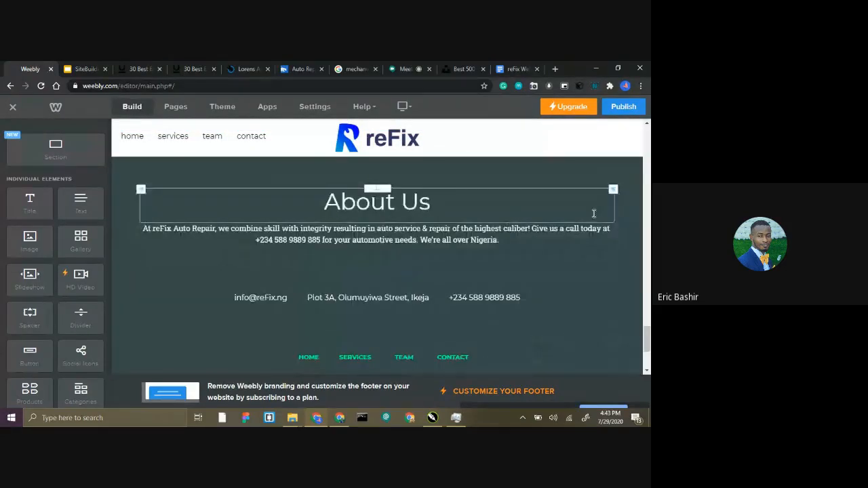
# Change the About Us section's background colour to a more saturated olive, #81791b.
pyautogui.scroll(2, 593, 213)
pyautogui.click(344, 198)
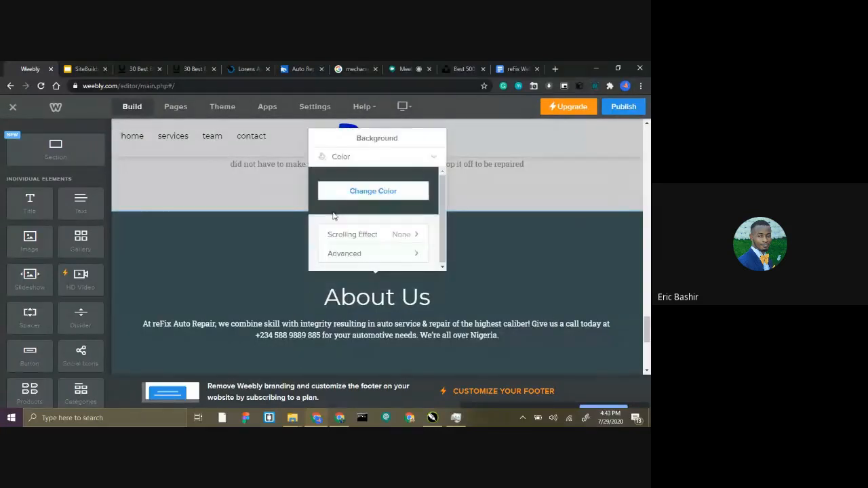
pyautogui.click(361, 192)
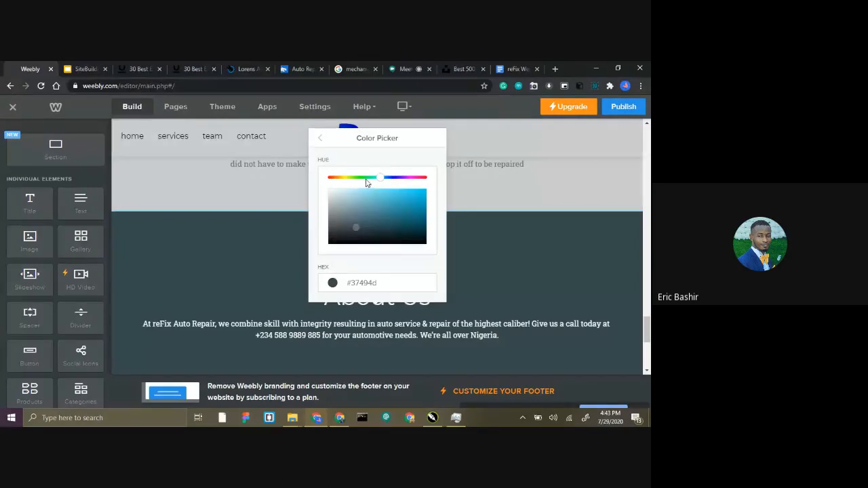
pyautogui.moveTo(347, 182); pyautogui.dragTo(343, 182)
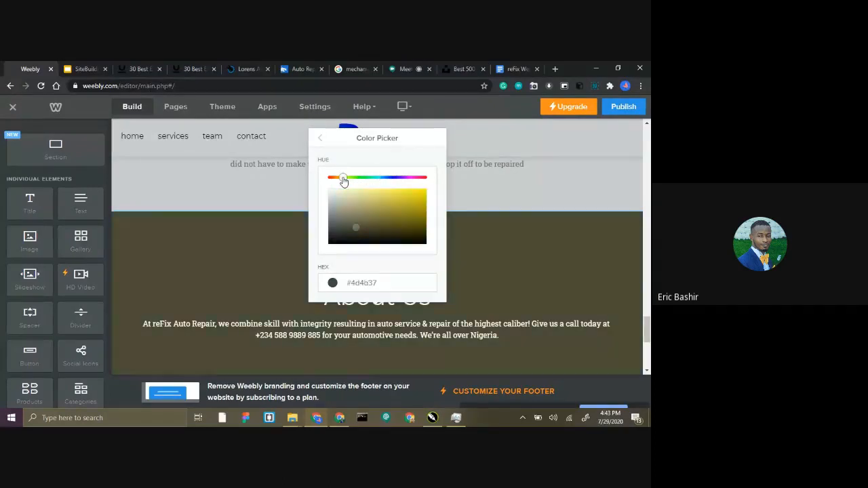
pyautogui.scroll(-5, 623, 360)
pyautogui.scroll(5, 550, 321)
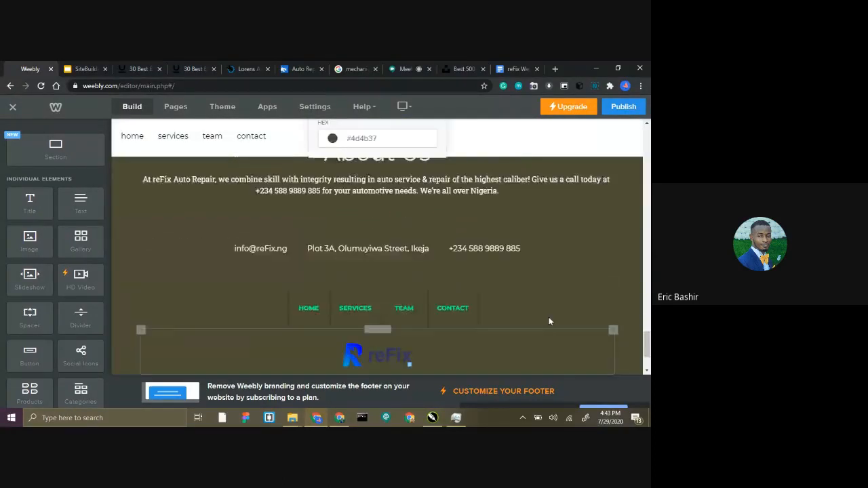
pyautogui.moveTo(358, 215)
pyautogui.mouseDown()
pyautogui.moveTo(385, 199)
pyautogui.moveTo(393, 217)
pyautogui.moveTo(387, 208)
pyautogui.moveTo(408, 222)
pyautogui.mouseUp()
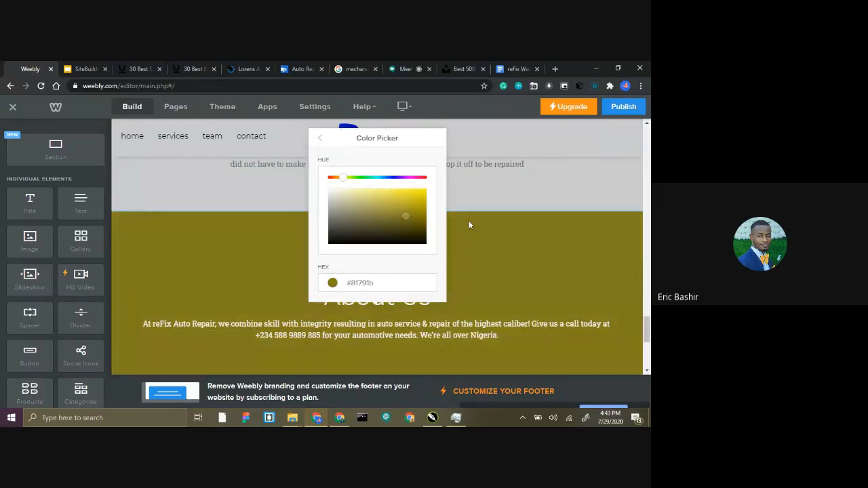
pyautogui.scroll(-5, 469, 235)
pyautogui.scroll(5, 445, 243)
# Shift the hue of the About Us section's background, trying indigo #241b81 before settling on a medium blue.
pyautogui.click(396, 178)
pyautogui.scroll(-5, 512, 254)
pyautogui.scroll(4, 502, 251)
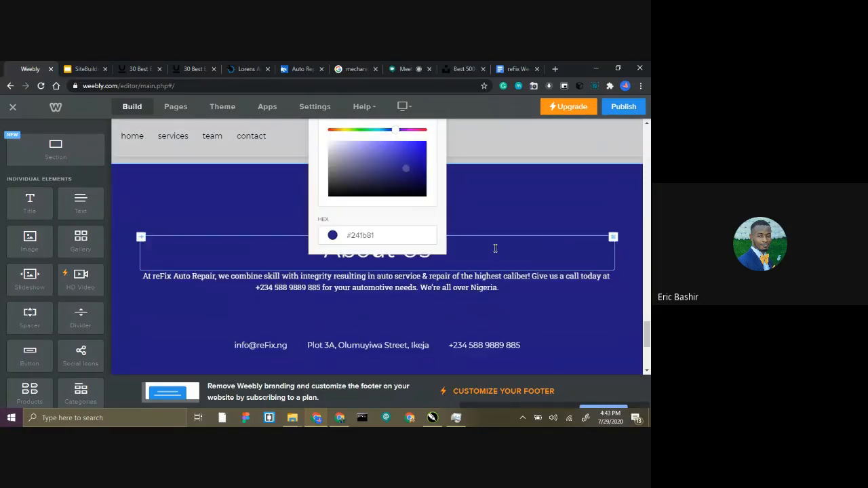
pyautogui.click(382, 132)
pyautogui.scroll(-3, 450, 210)
pyautogui.scroll(-1, 451, 211)
pyautogui.scroll(6, 434, 231)
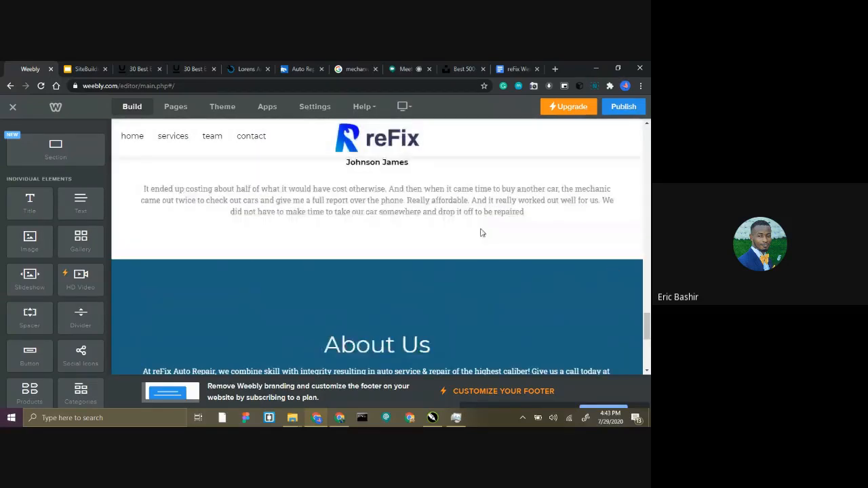
pyautogui.scroll(-5, 480, 233)
pyautogui.scroll(4, 400, 262)
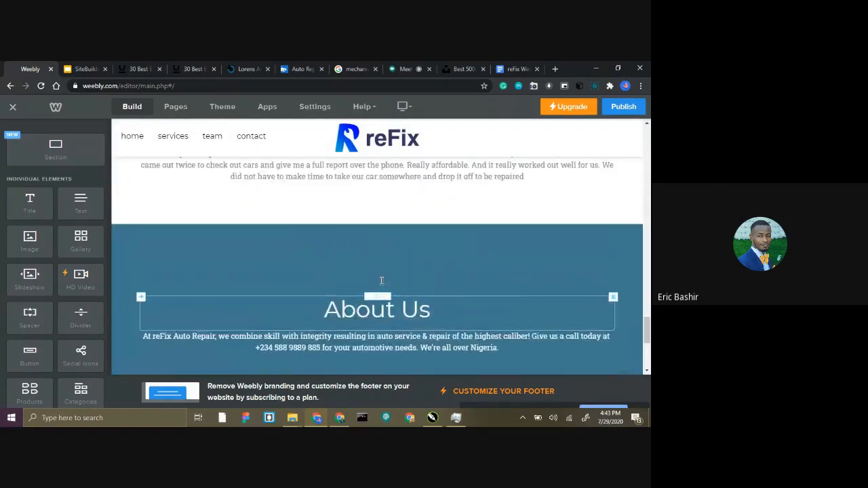
# Open the site's contact page and look over its Get in Touch text, map and address block.
pyautogui.scroll(15, 382, 280)
pyautogui.scroll(-3, 243, 191)
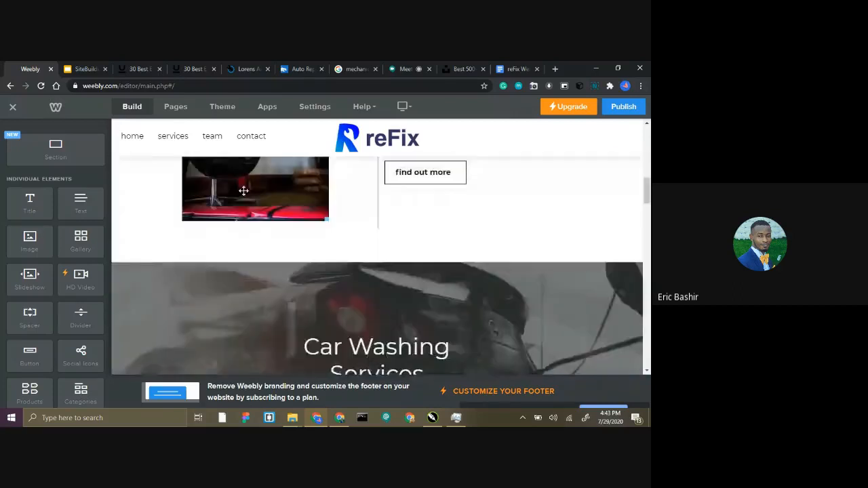
pyautogui.scroll(1, 245, 169)
pyautogui.click(280, 201)
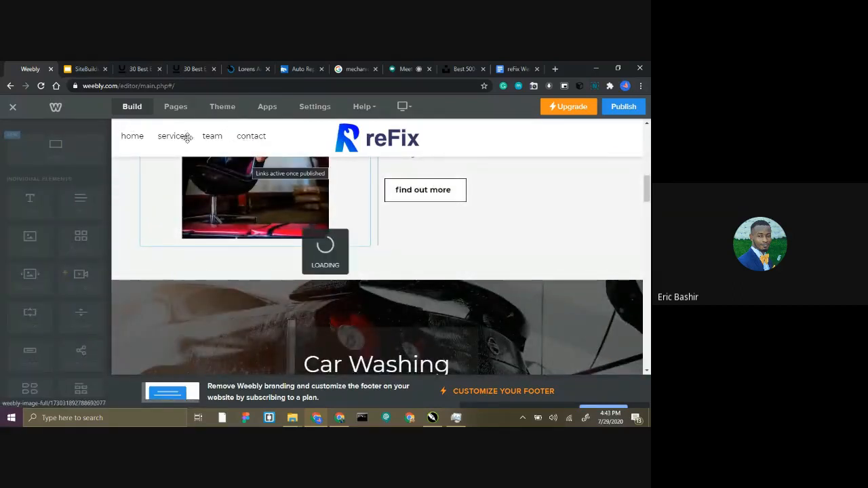
pyautogui.click(242, 134)
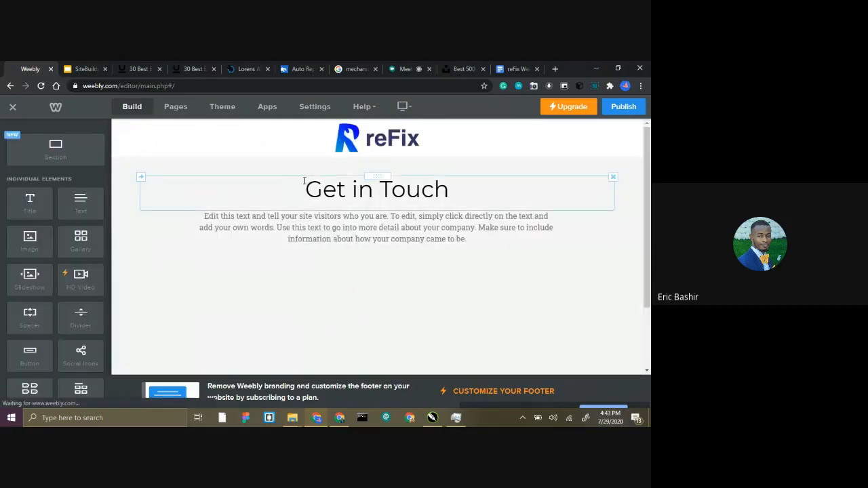
pyautogui.scroll(-2, 327, 194)
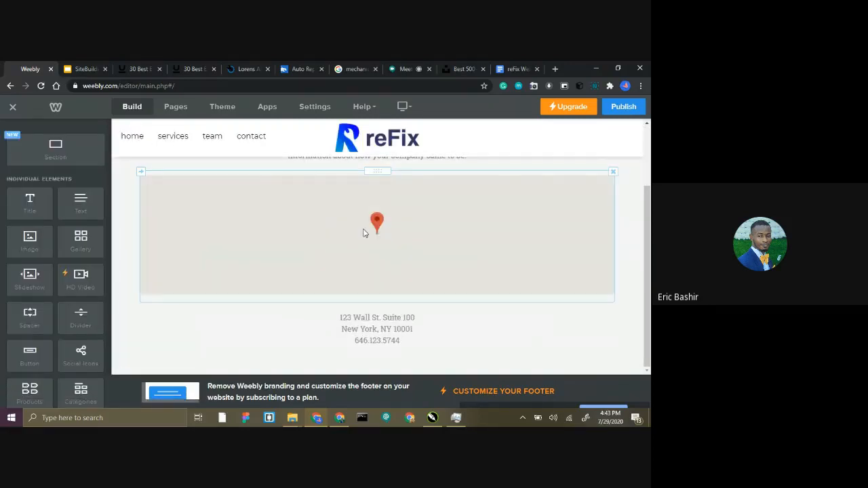
pyautogui.scroll(2, 373, 231)
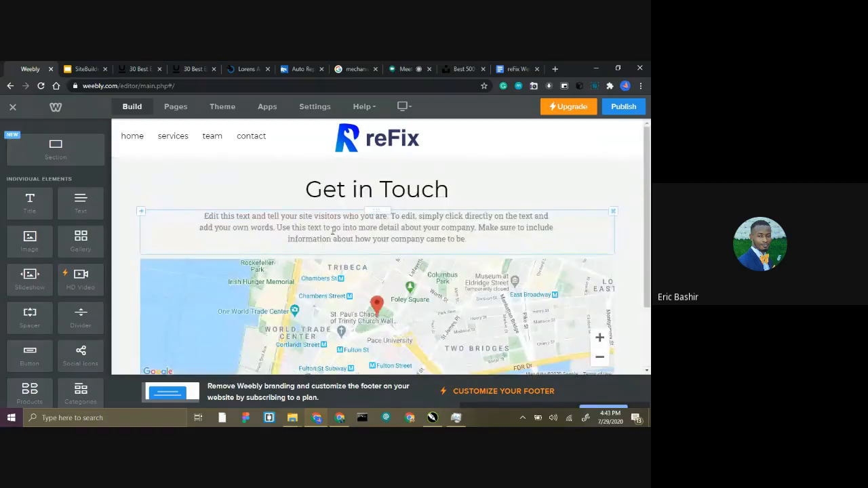
pyautogui.scroll(-1, 336, 230)
pyautogui.scroll(1, 335, 244)
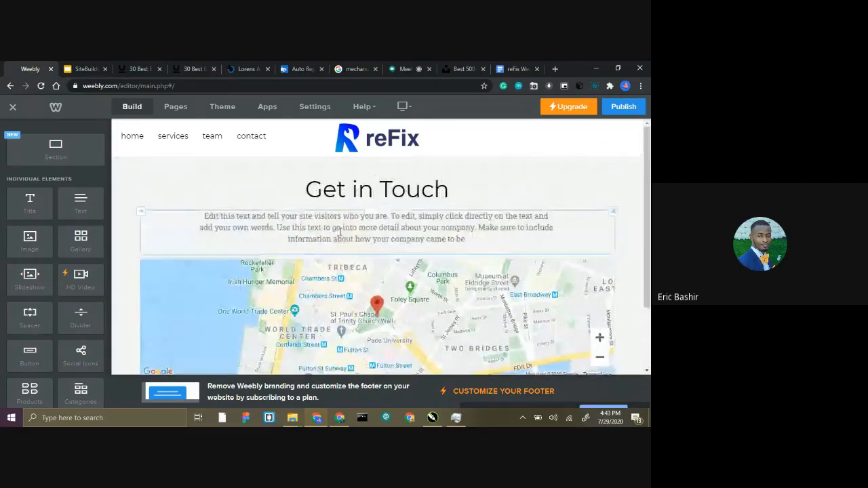
# Replace the contact page map's address with the company's full address from the reFix Website Content document, leaving out the trailing "Hours:" text.
pyautogui.scroll(-2, 336, 244)
pyautogui.click(359, 230)
pyautogui.moveTo(359, 234); pyautogui.dragTo(303, 238)
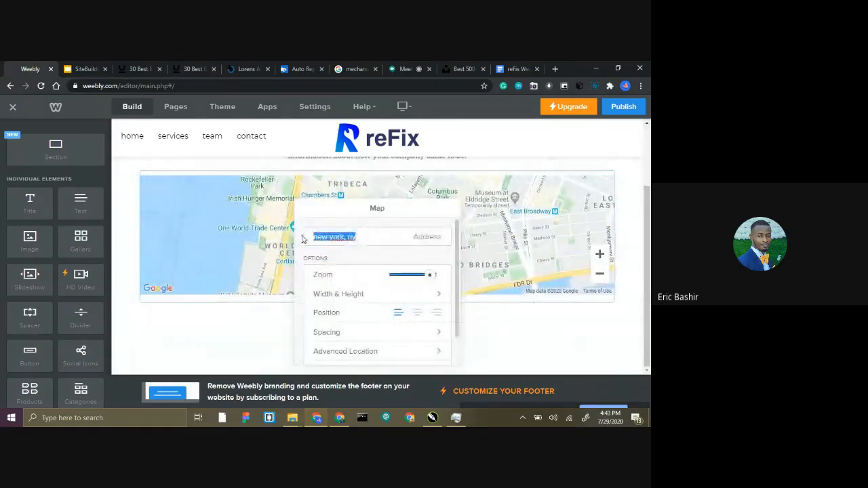
pyautogui.click(499, 72)
pyautogui.click(231, 268)
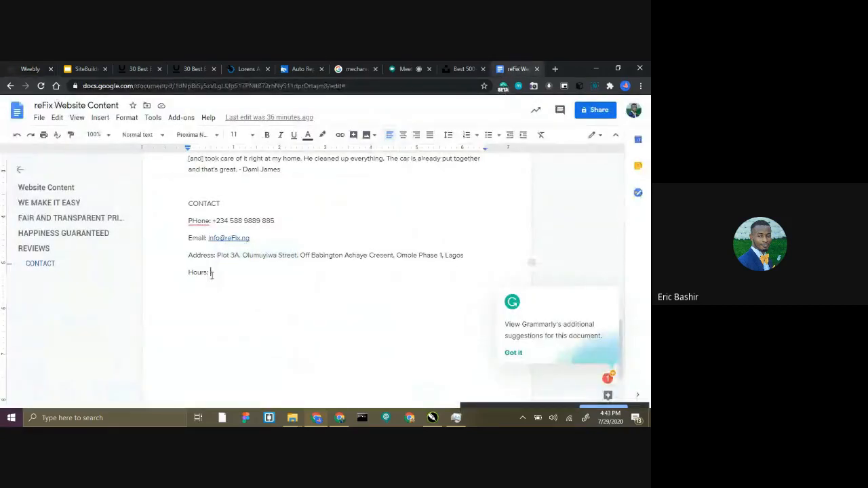
pyautogui.moveTo(217, 255); pyautogui.dragTo(224, 272)
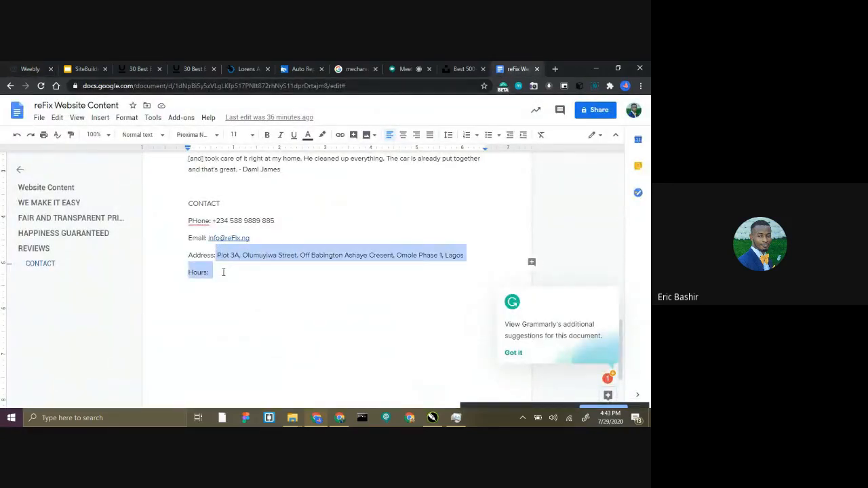
pyautogui.click(21, 68)
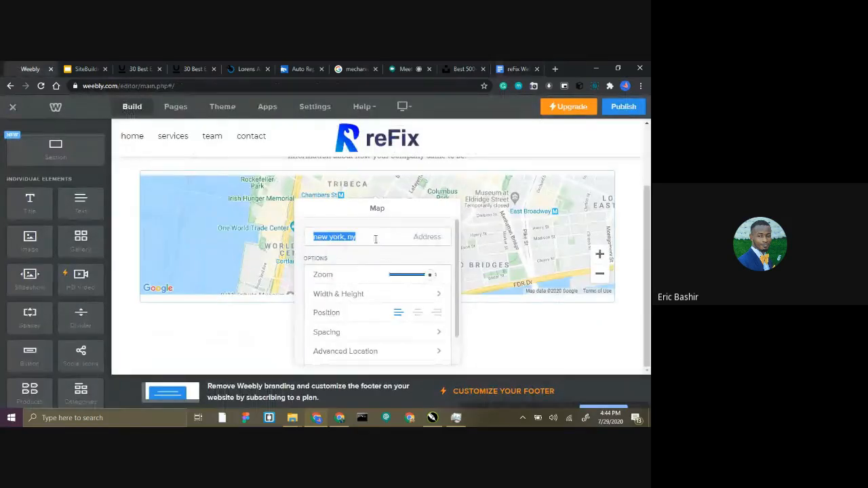
pyautogui.hotkey('ctrl', 'v')
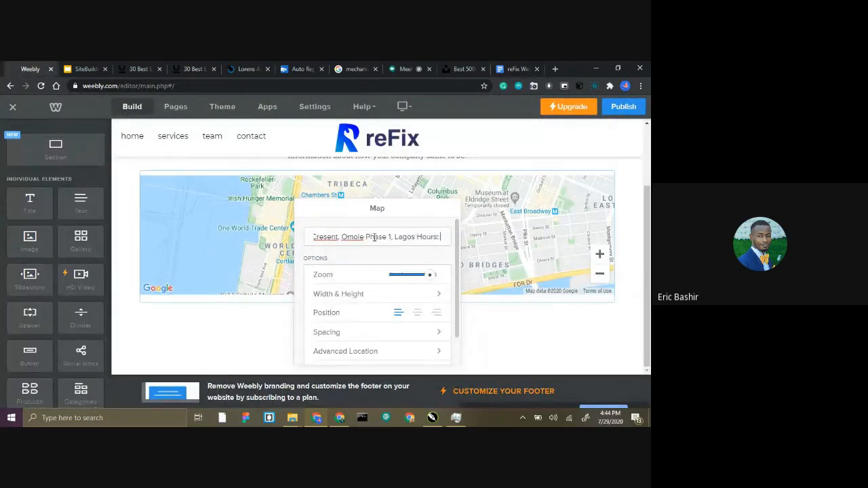
pyautogui.press('BackSpace')
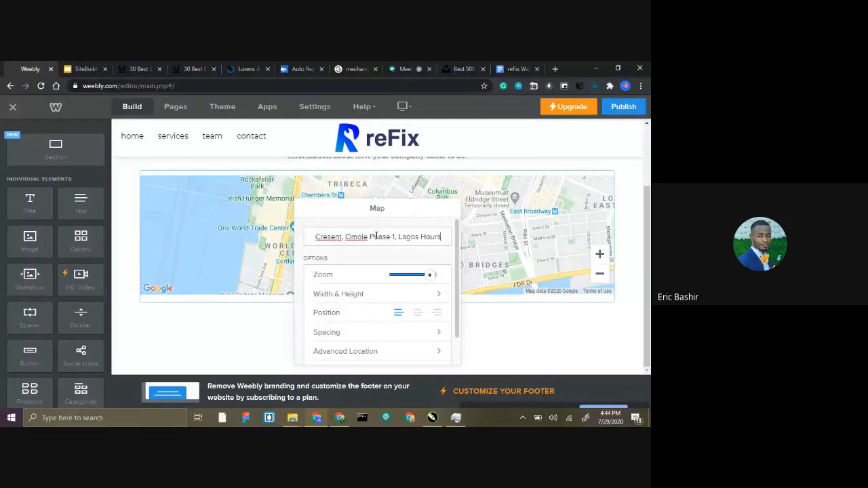
pyautogui.press('BackSpace')
pyautogui.press('BackSpace')
pyautogui.press('BackSpace')
pyautogui.press('BackSpace')
pyautogui.press('BackSpace')
pyautogui.press('BackSpace')
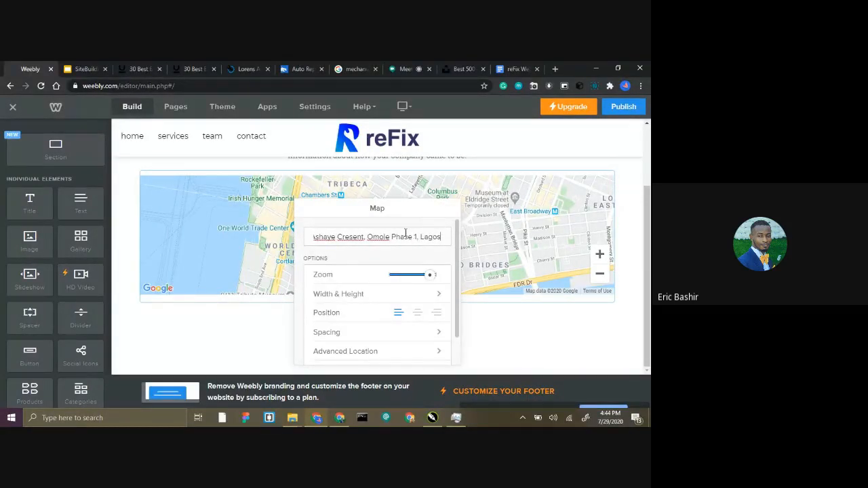
# Move the Map settings clear of the page and delete the placeholder paragraph beneath the Get in Touch heading.
pyautogui.moveTo(364, 210); pyautogui.dragTo(514, 173)
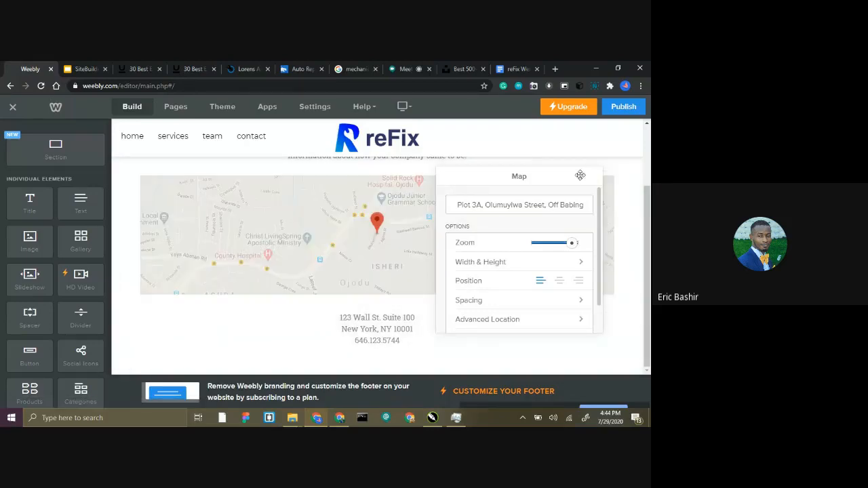
pyautogui.scroll(2, 275, 209)
pyautogui.click(264, 189)
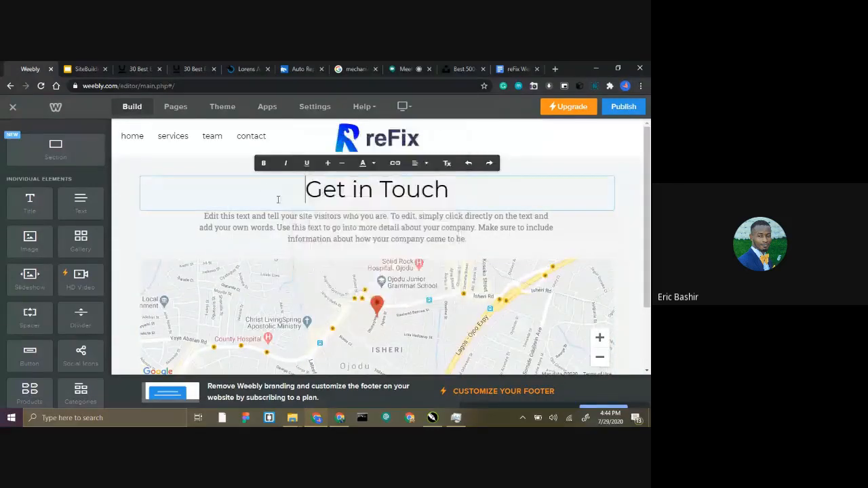
pyautogui.tripleClick(266, 217)
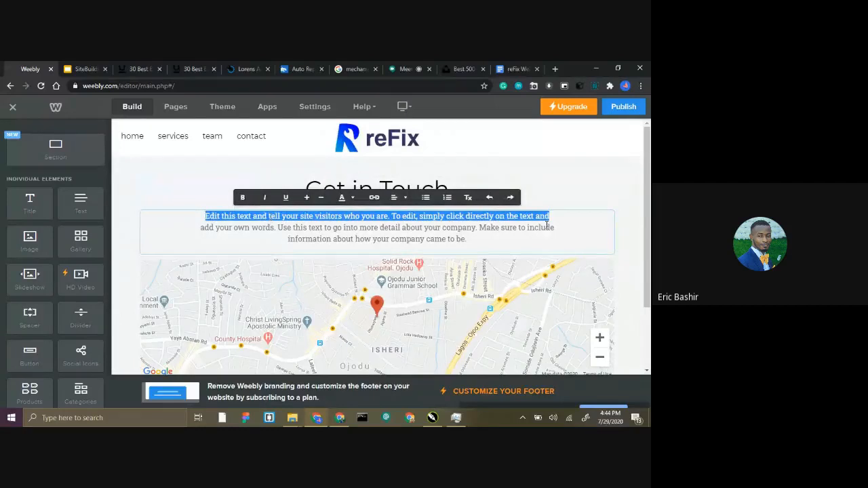
pyautogui.click(568, 207)
pyautogui.click(613, 211)
pyautogui.click(594, 182)
# Replace the contact page's Get in Touch heading with "Come visit us".
pyautogui.doubleClick(413, 190)
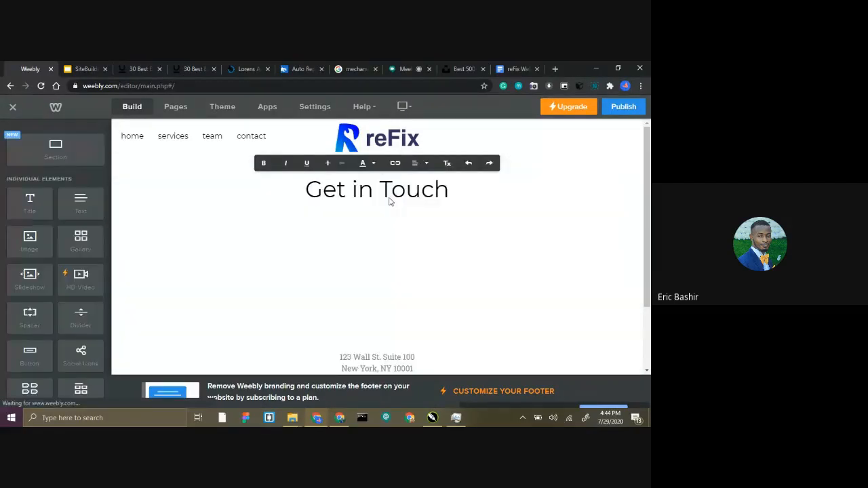
pyautogui.doubleClick(400, 183)
pyautogui.tripleClick(400, 183)
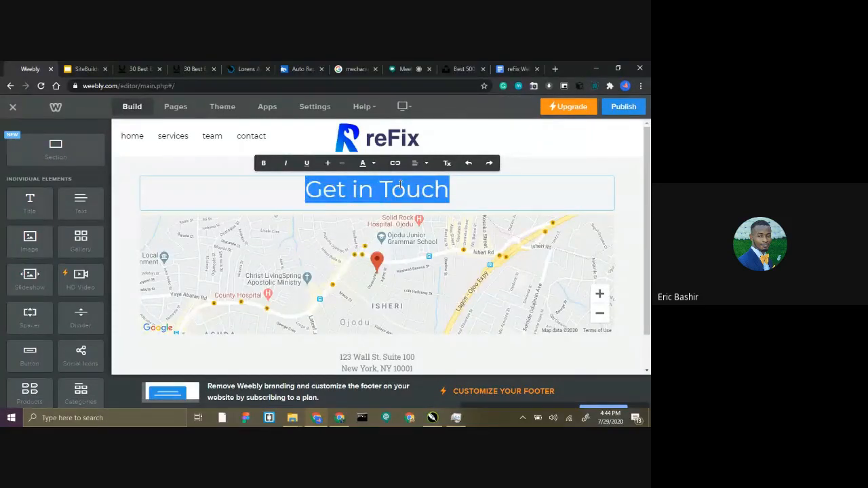
pyautogui.write('Come visit ')
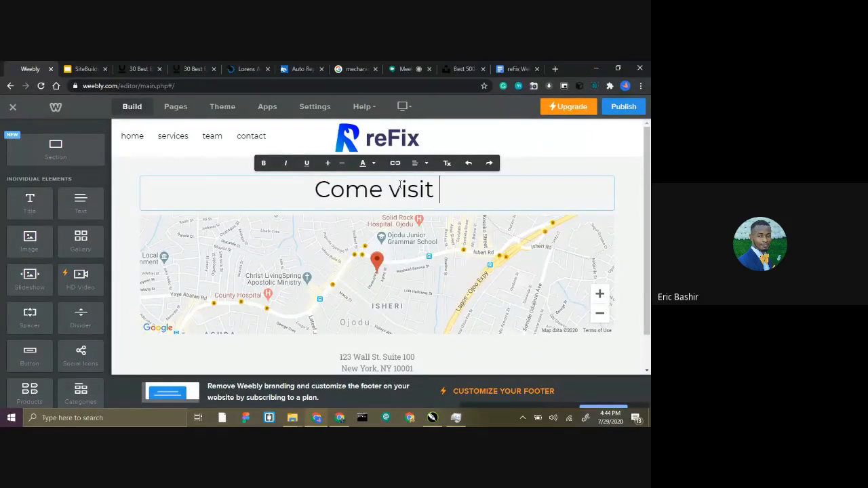
pyautogui.write('us')
# Replace the placeholder phone number below the contact page map with the company's phone number from the clipboard history.
pyautogui.scroll(-1, 364, 254)
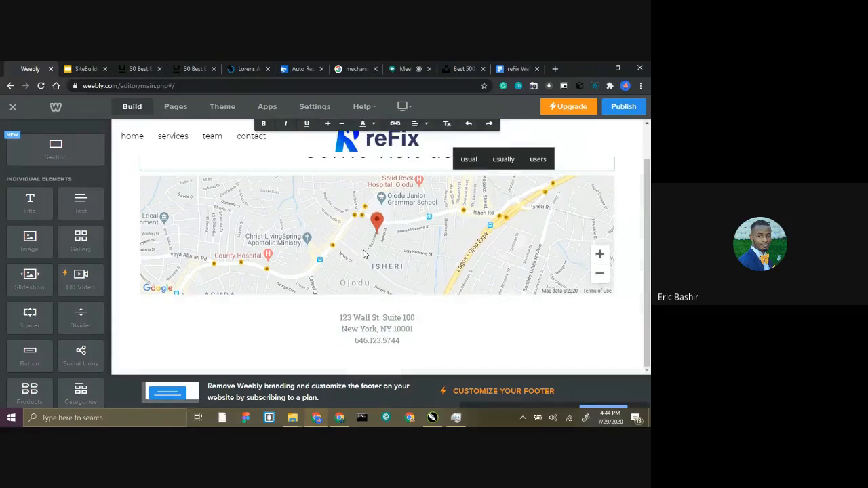
pyautogui.click(407, 319)
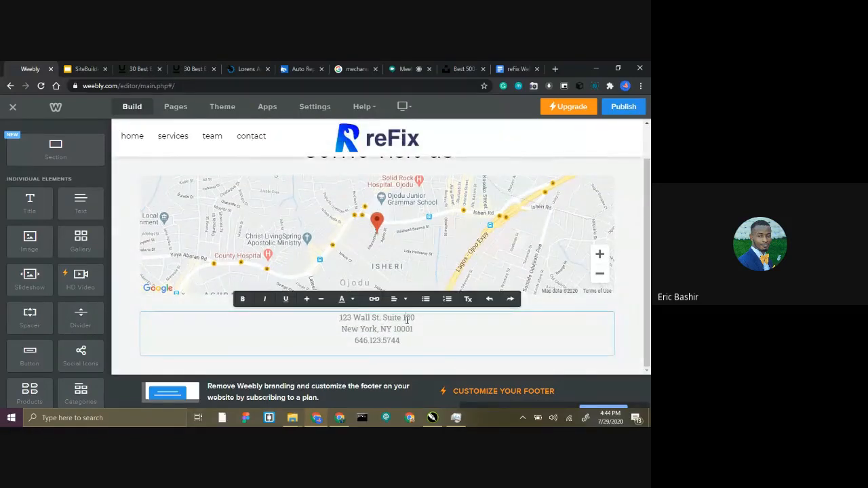
pyautogui.moveTo(411, 341); pyautogui.dragTo(355, 341)
pyautogui.press('super+v')
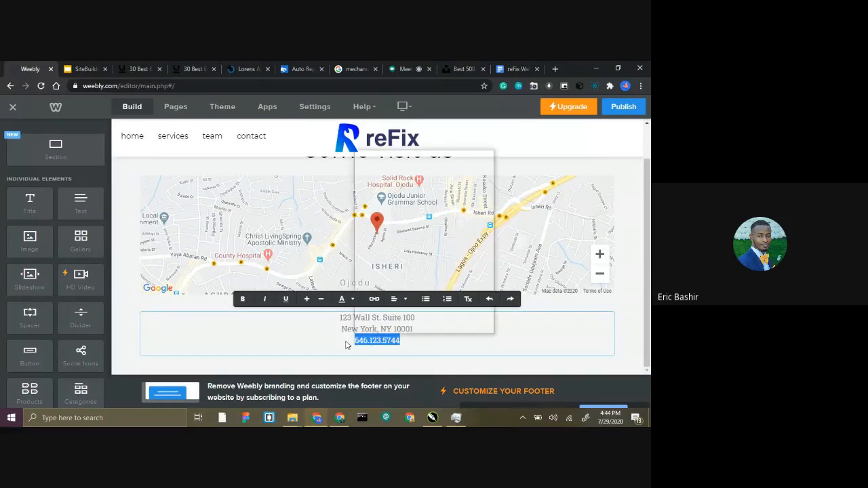
pyautogui.click(394, 289)
pyautogui.moveTo(401, 304)
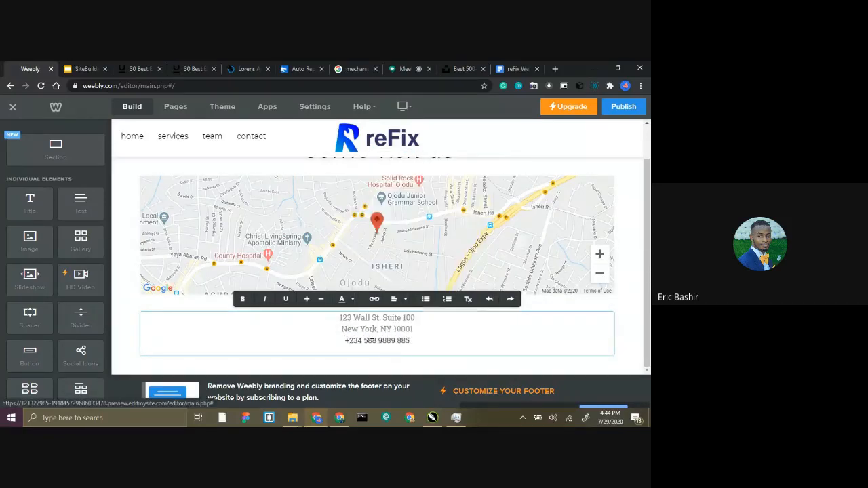
# Replace the two placeholder address lines above the phone number with the company's e-mail address from the clipboard history.
pyautogui.moveTo(415, 329); pyautogui.dragTo(338, 317)
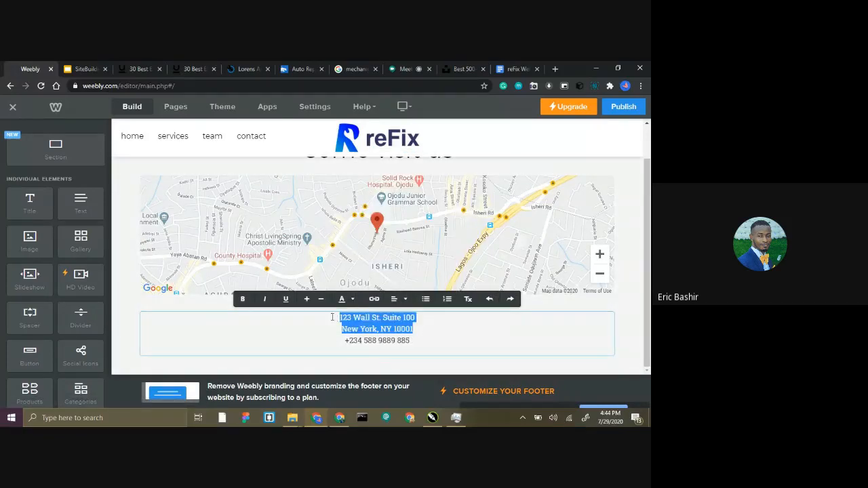
pyautogui.press('super+v')
pyautogui.click(378, 242)
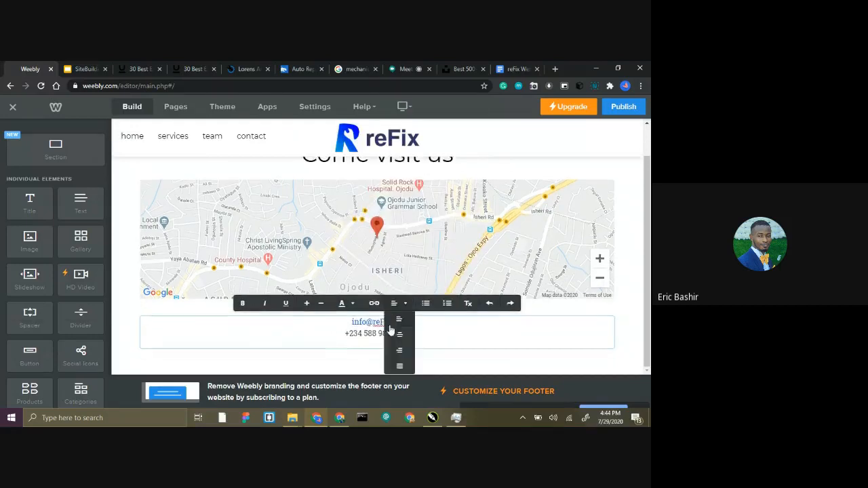
pyautogui.click(346, 341)
pyautogui.scroll(1, 355, 238)
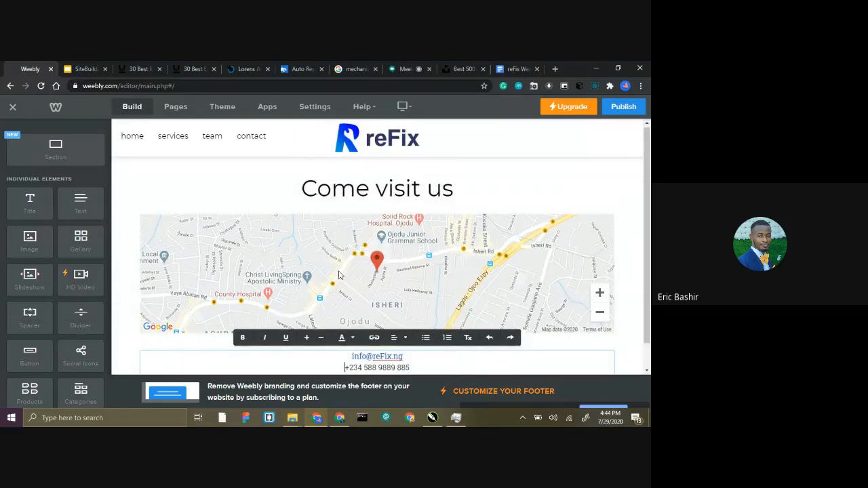
pyautogui.click(272, 189)
pyautogui.scroll(-1, 368, 234)
pyautogui.scroll(1, 349, 278)
pyautogui.scroll(-1, 393, 261)
pyautogui.scroll(1, 379, 255)
# Open the site's team page and look over its Our Team intro, member photos, job titles and closing text.
pyautogui.click(209, 136)
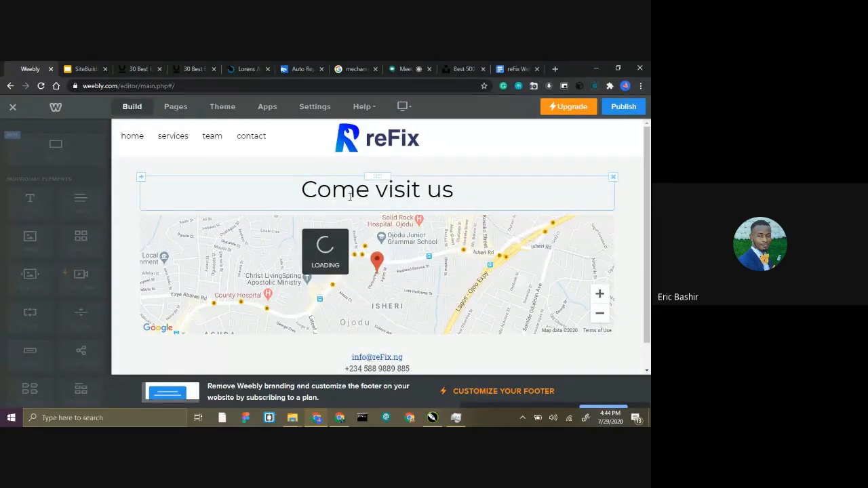
pyautogui.scroll(-2, 333, 207)
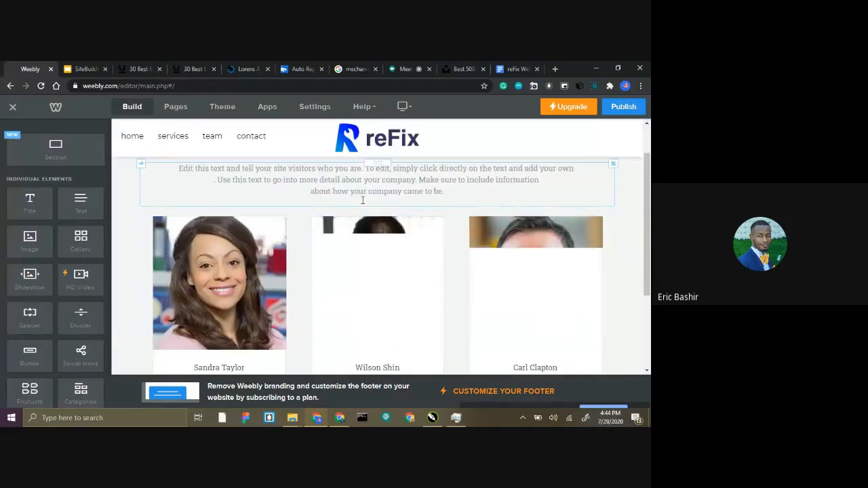
pyautogui.scroll(-1, 358, 211)
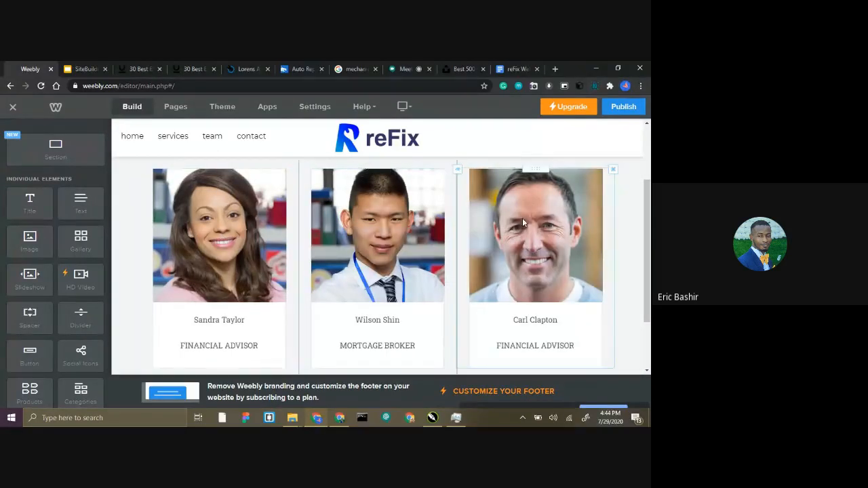
pyautogui.scroll(-2, 390, 243)
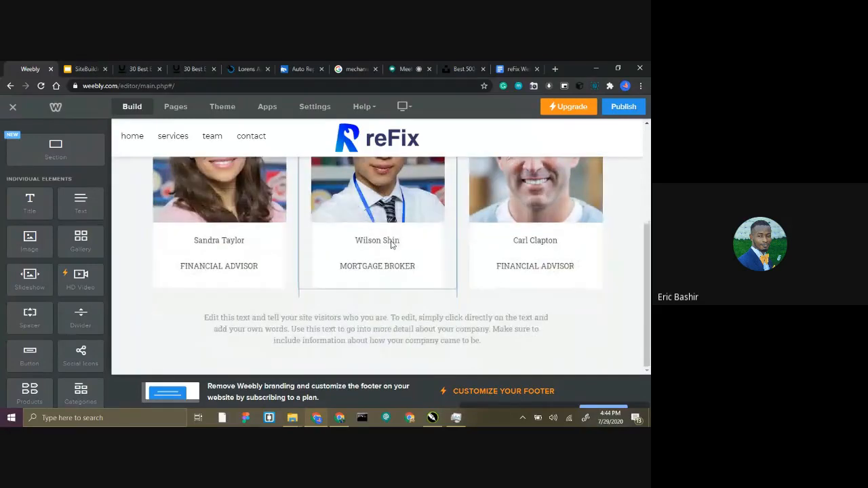
pyautogui.scroll(3, 368, 254)
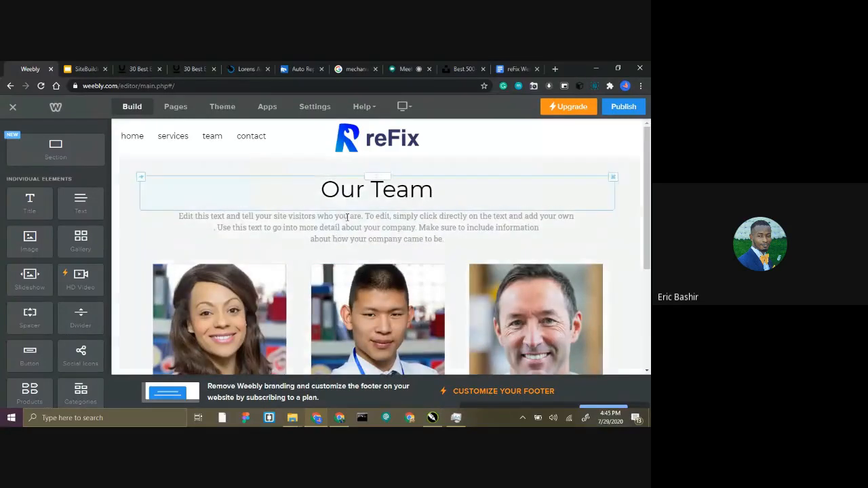
pyautogui.scroll(-3, 354, 252)
pyautogui.scroll(-1, 59, 248)
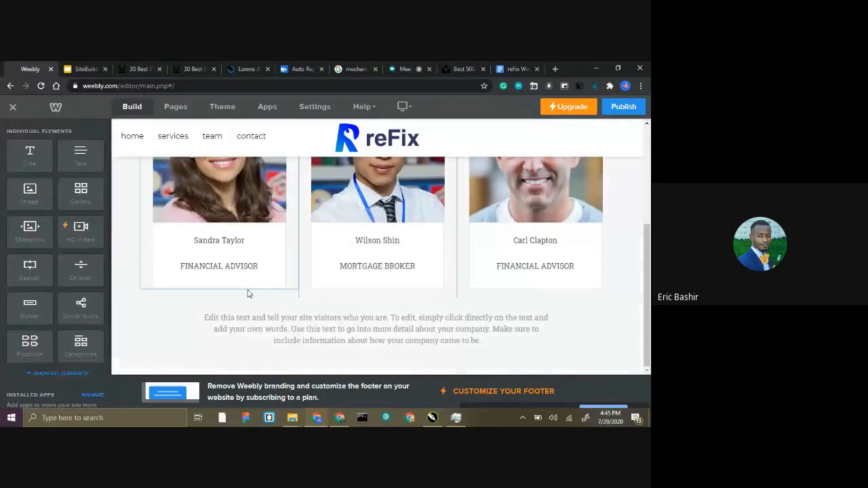
pyautogui.scroll(1, 218, 261)
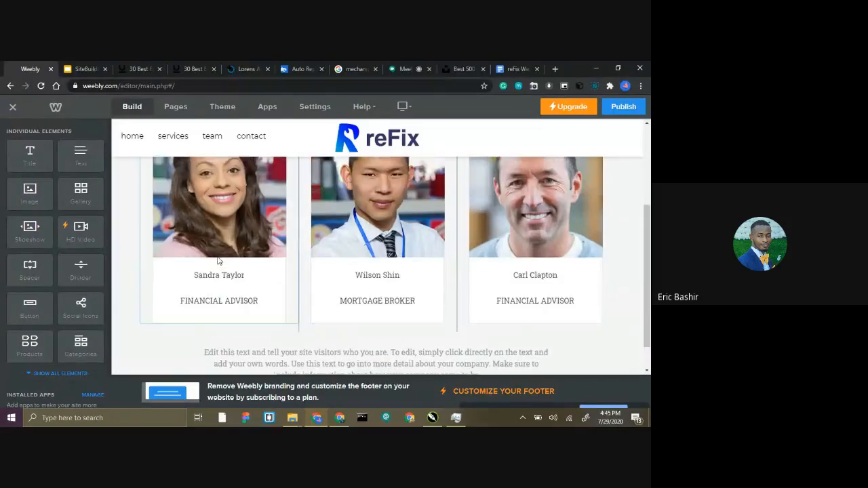
pyautogui.scroll(3, 217, 260)
# Look over the services page's three service columns and Mortgages section, and return to the home page.
pyautogui.click(368, 210)
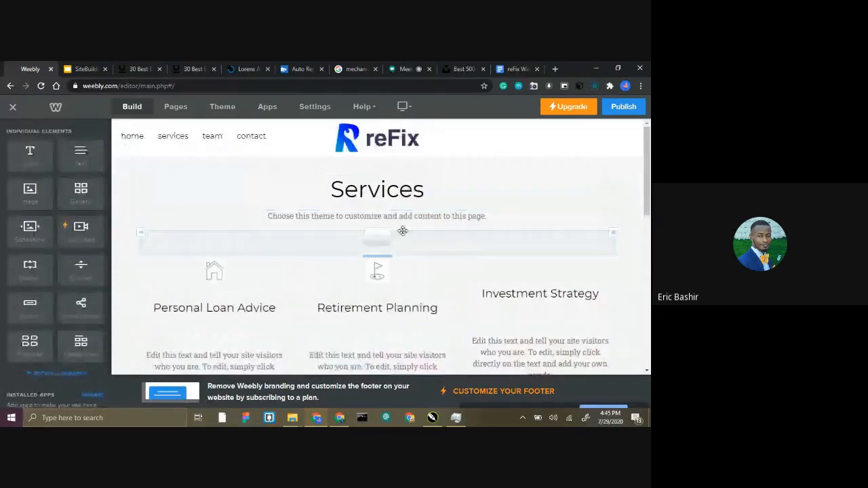
pyautogui.scroll(-5, 398, 223)
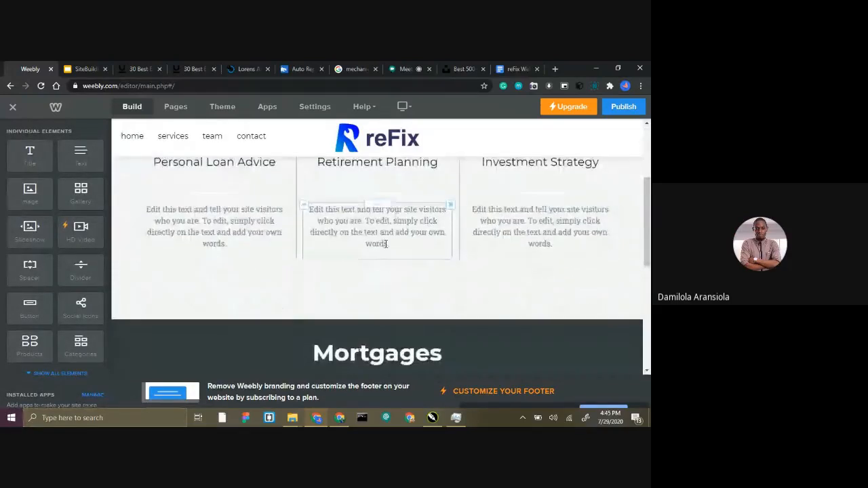
pyautogui.scroll(-1, 359, 285)
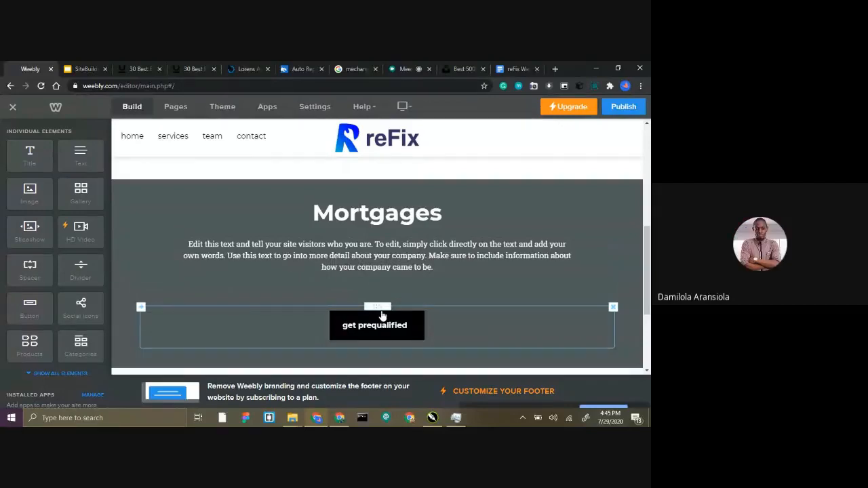
pyautogui.scroll(3, 382, 366)
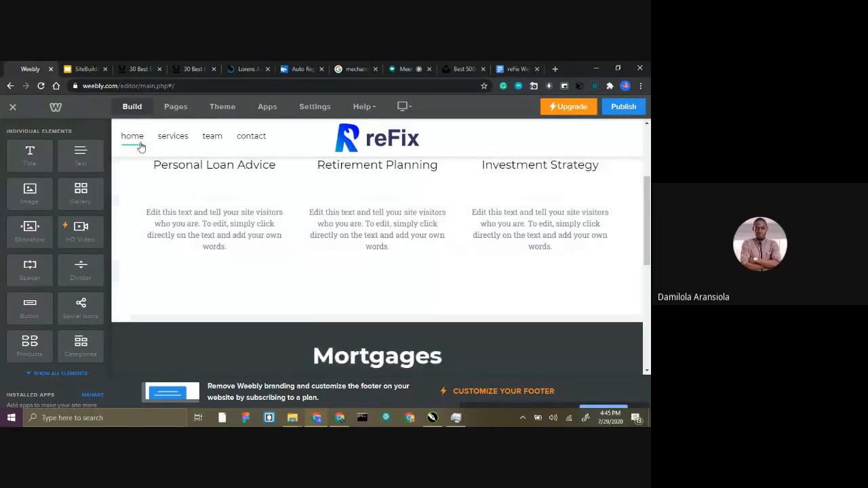
pyautogui.click(340, 174)
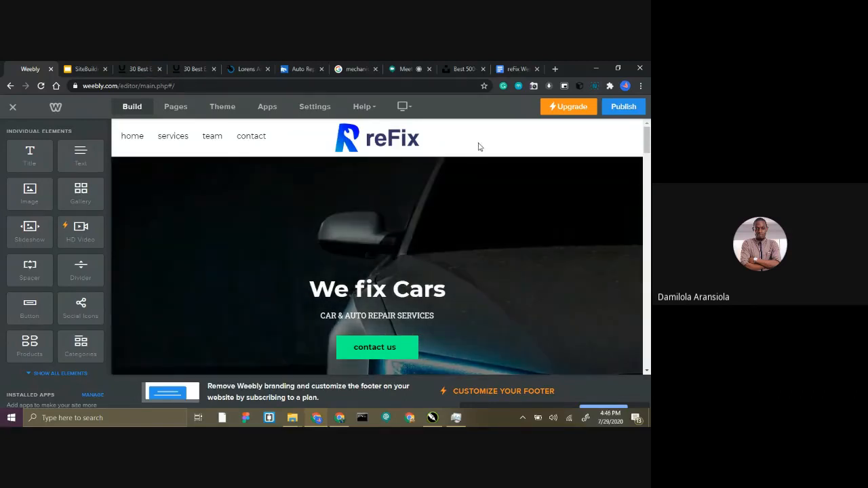
# Open the Whogohost Sitebuilder page at whogohost.com/sitebuilder in a new browser tab.
pyautogui.click(555, 69)
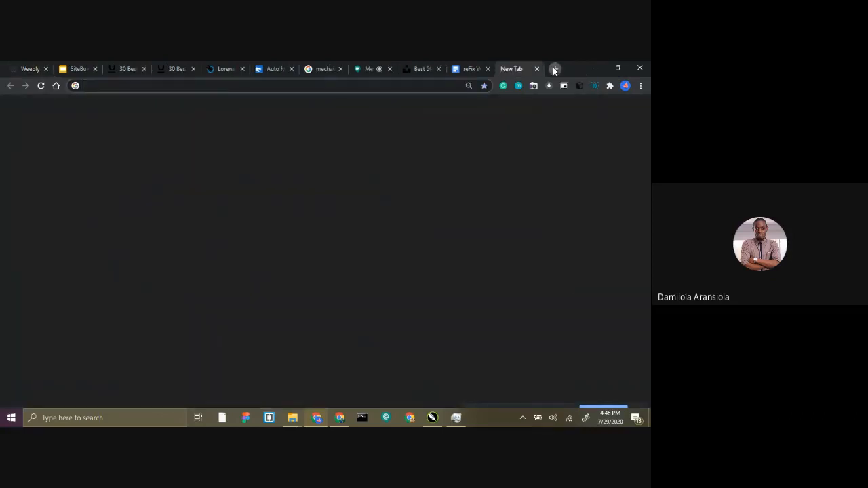
pyautogui.write('whogohost.com/si')
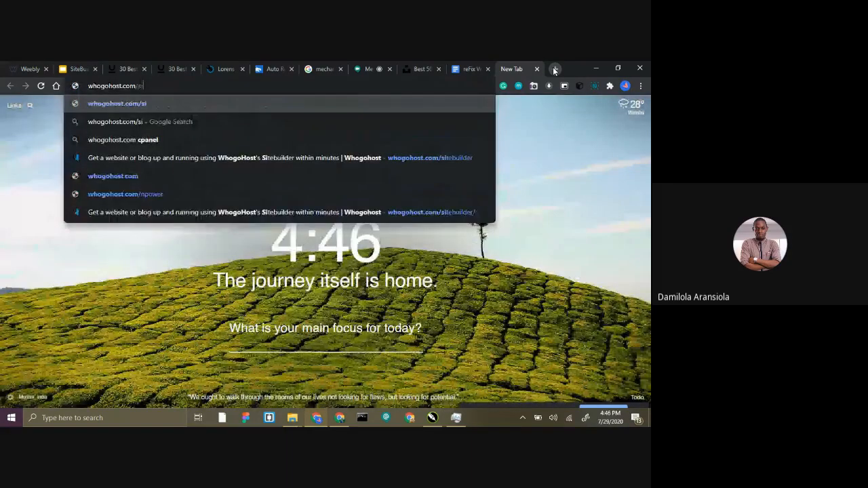
pyautogui.write('tenuilder')
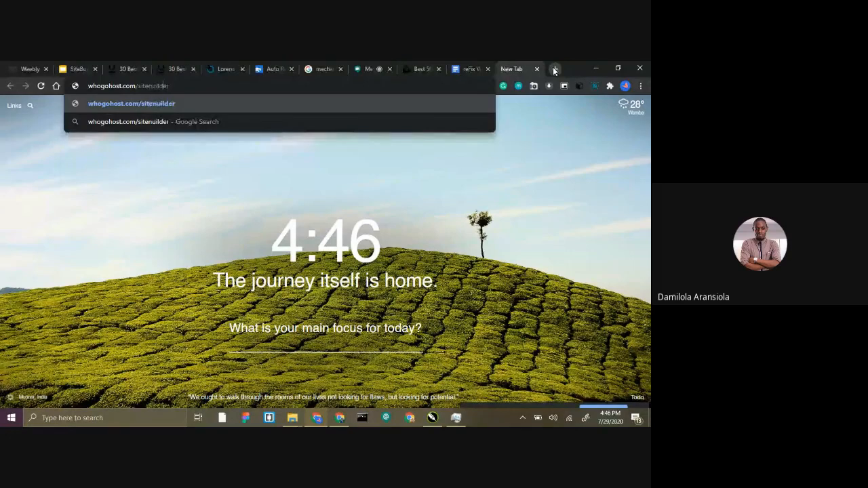
pyautogui.press('BackSpace')
pyautogui.write('b')
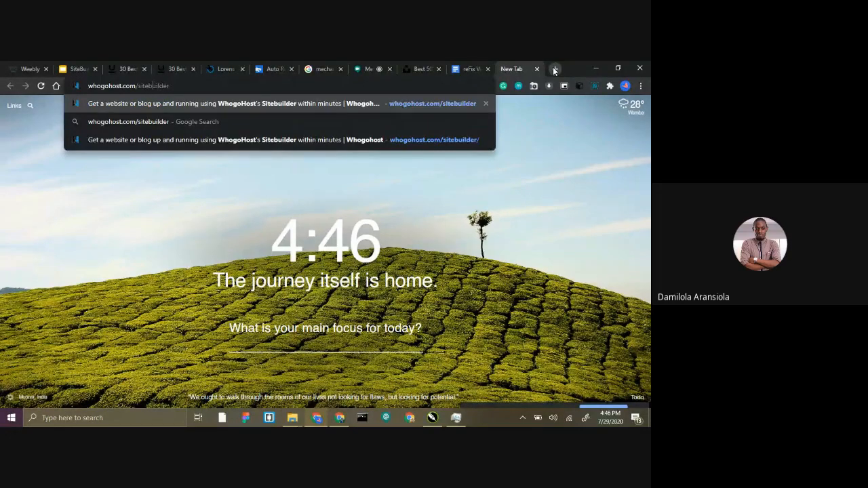
pyautogui.press('Return')
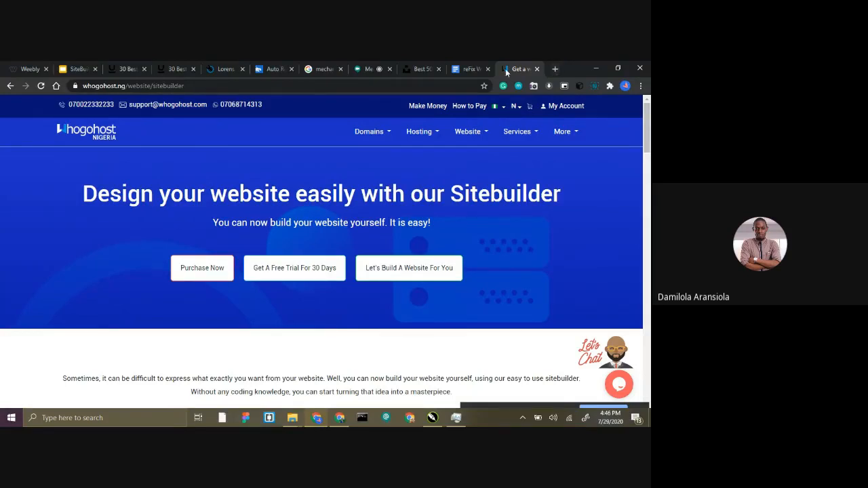
# Return to the Weebly editor and add a new standard page to the site.
pyautogui.click(8, 65)
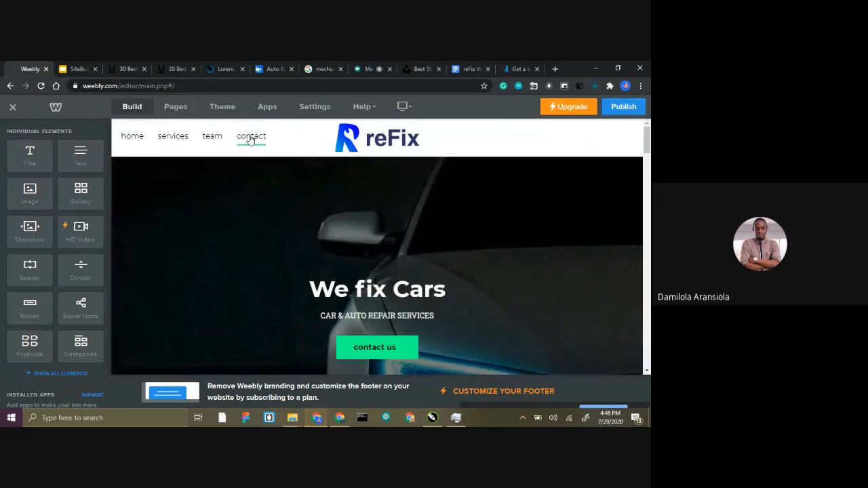
pyautogui.click(385, 140)
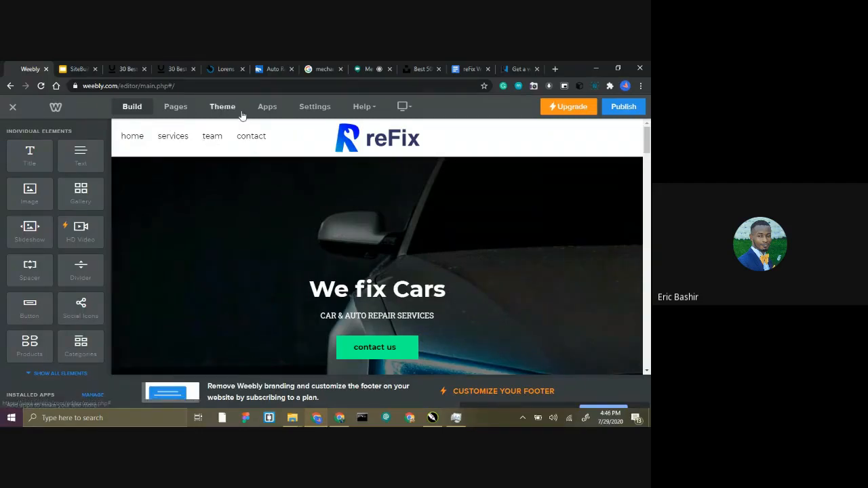
pyautogui.click(176, 108)
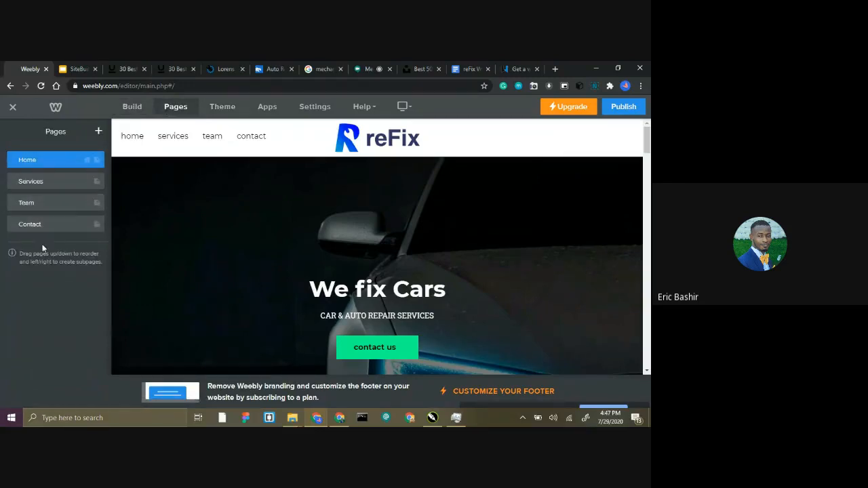
pyautogui.click(99, 132)
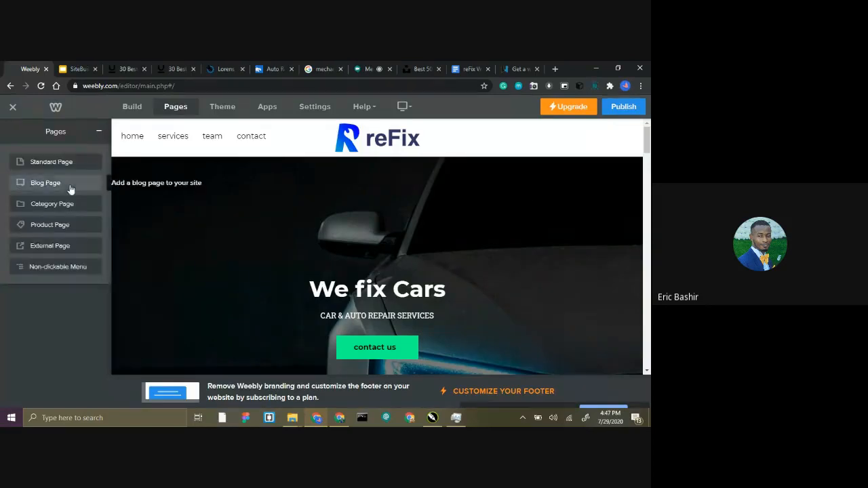
pyautogui.click(75, 170)
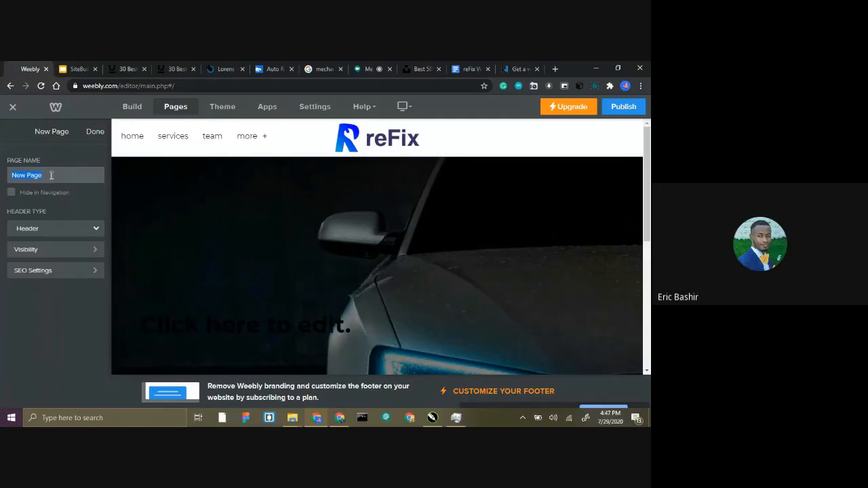
# Name the new page Our Portfolio and return to the list of pages.
pyautogui.write('Our ')
pyautogui.write('pe')
pyautogui.press('BackSpace')
pyautogui.press('BackSpace')
pyautogui.write('Portfolio')
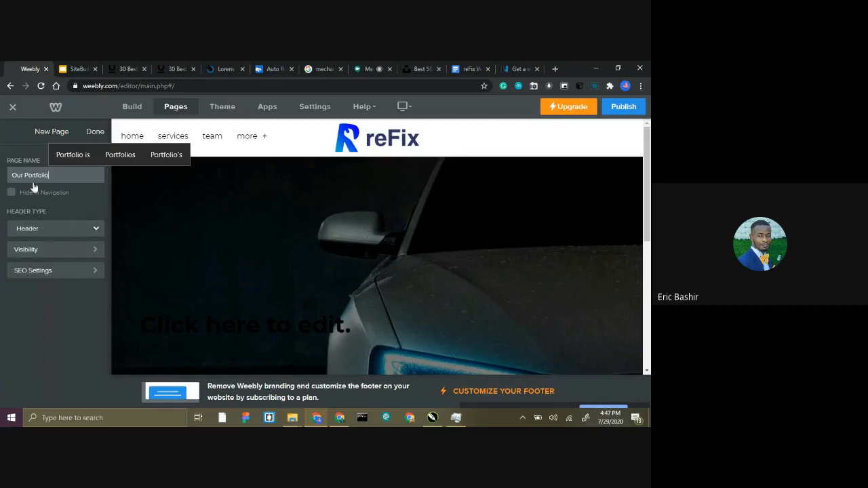
pyautogui.click(50, 273)
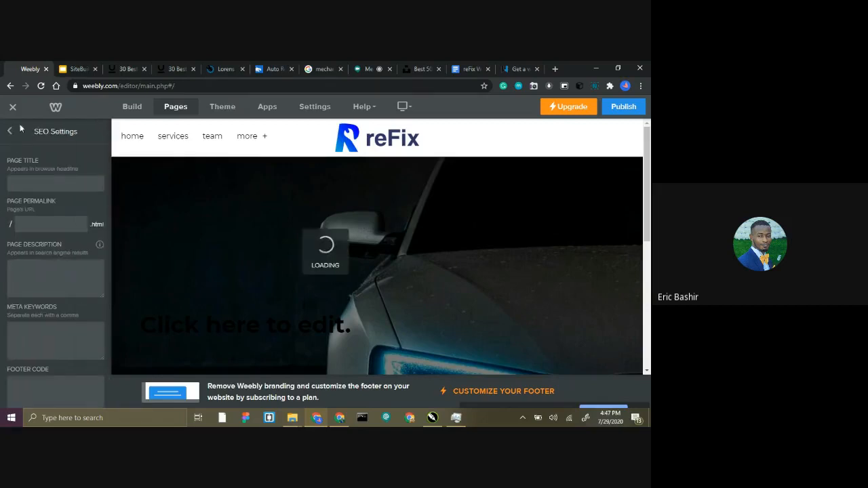
pyautogui.click(10, 131)
pyautogui.click(10, 131)
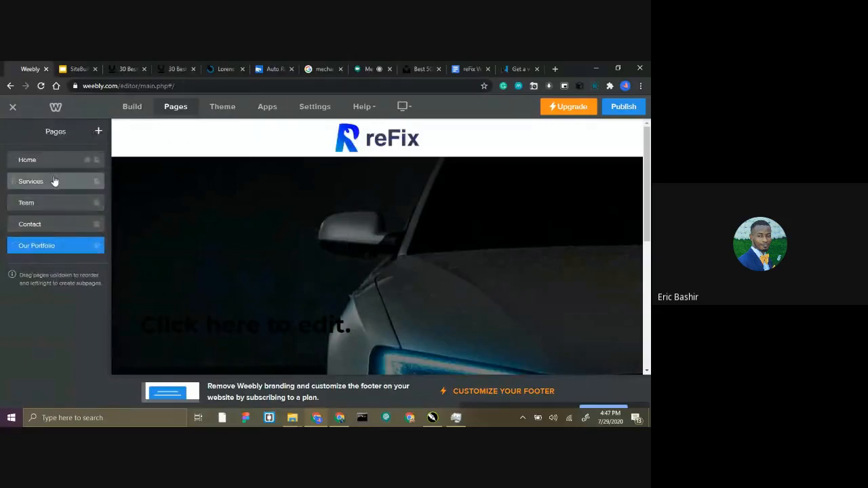
# Reorder the pages so that Contact comes right after Home and Services comes after Team.
pyautogui.moveTo(52, 188)
pyautogui.mouseDown()
pyautogui.moveTo(45, 224)
pyautogui.moveTo(43, 183)
pyautogui.mouseUp()
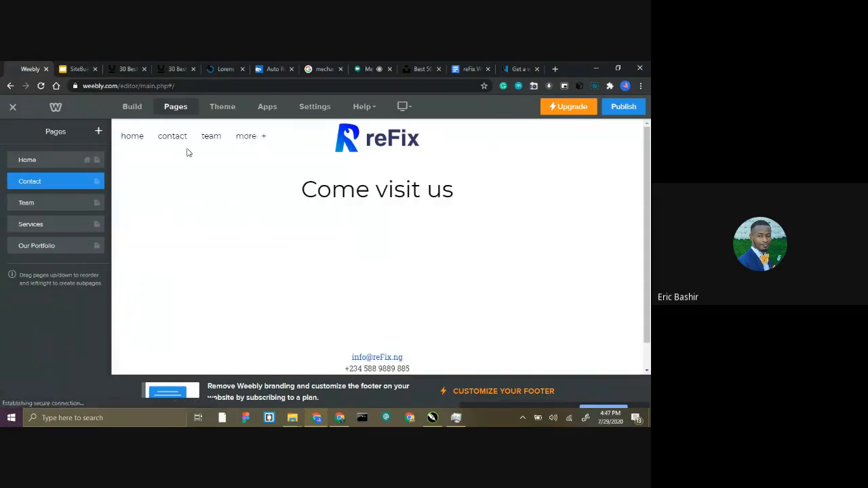
pyautogui.click(50, 166)
pyautogui.click(14, 134)
# Rename the Contact page as Contact us and return to the page list.
pyautogui.click(43, 182)
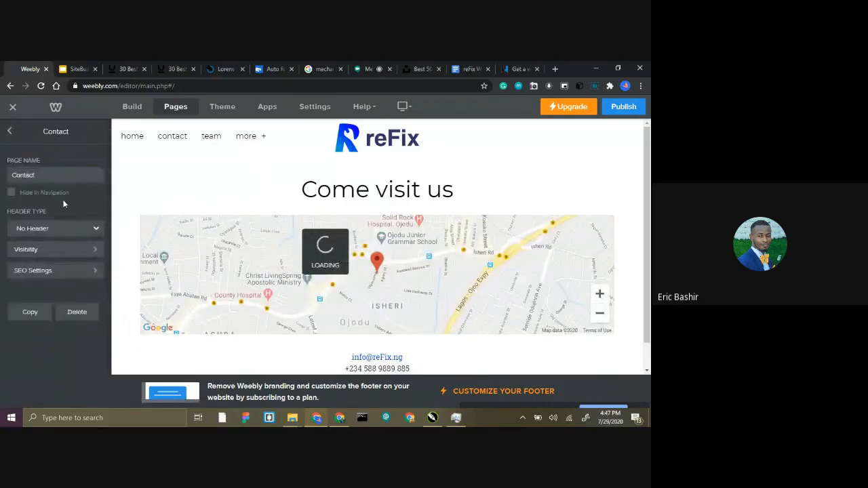
pyautogui.click(39, 175)
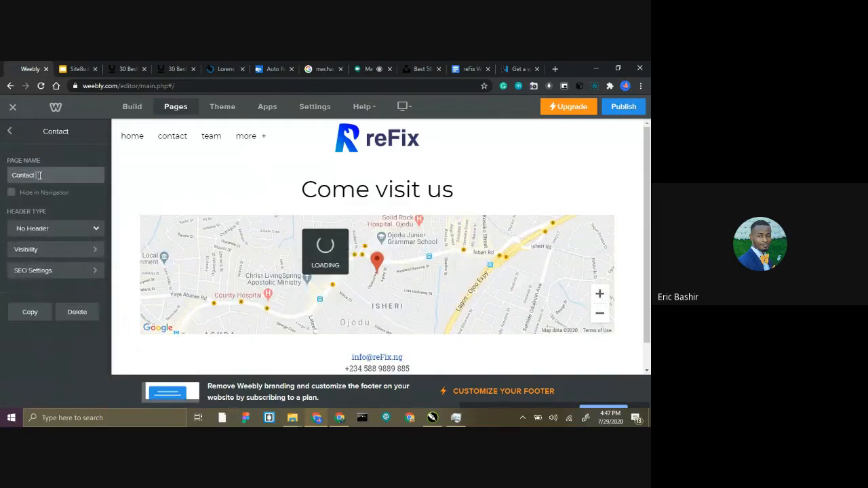
pyautogui.write('us')
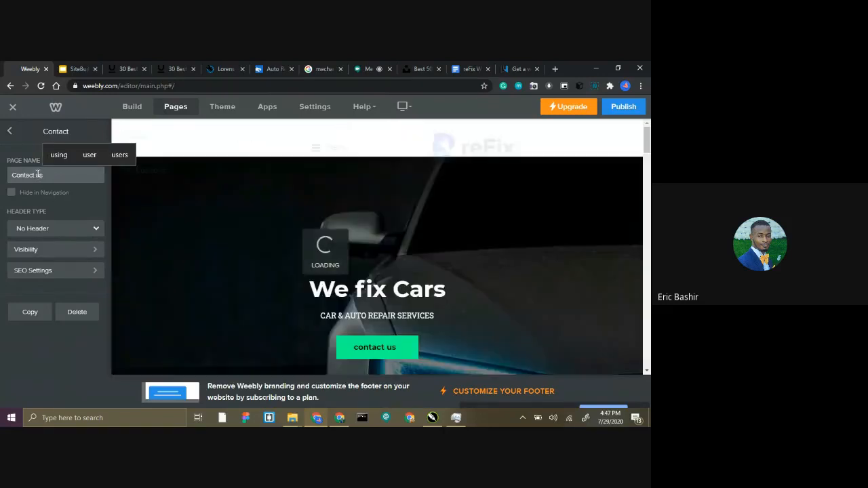
pyautogui.click(8, 133)
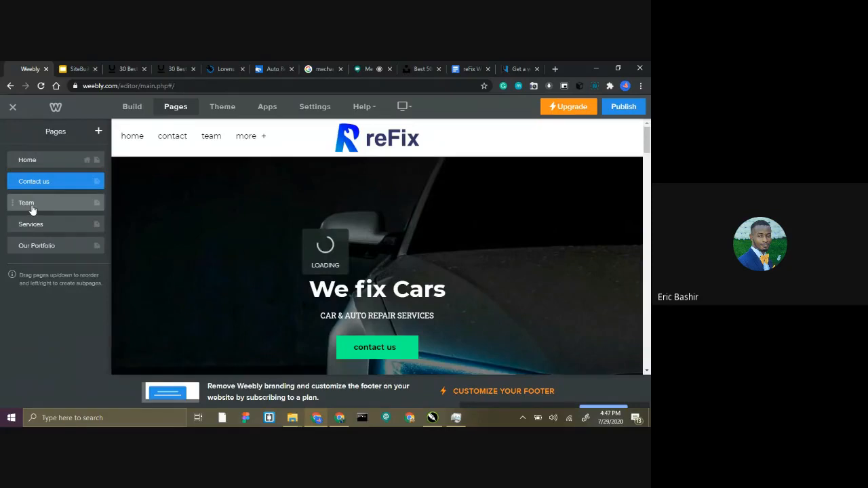
# Rename the Team page as Meet the Mechanics.
pyautogui.click(30, 203)
pyautogui.doubleClick(58, 174)
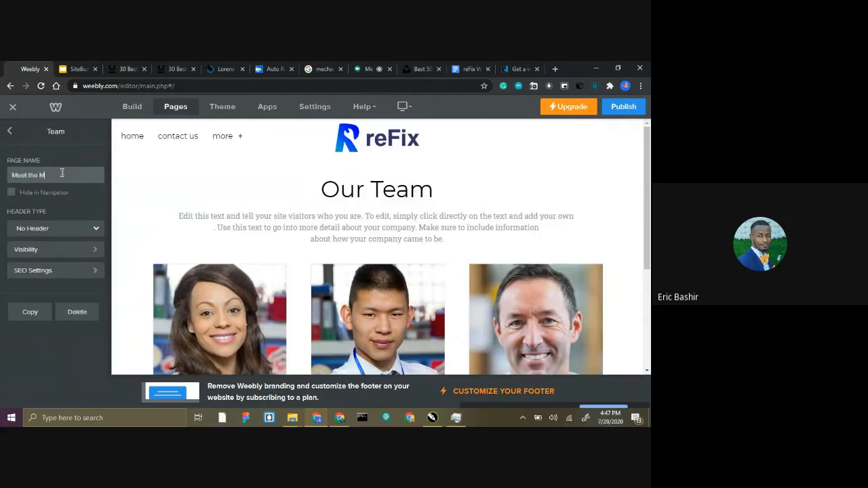
pyautogui.write('Meet the Mechanics')
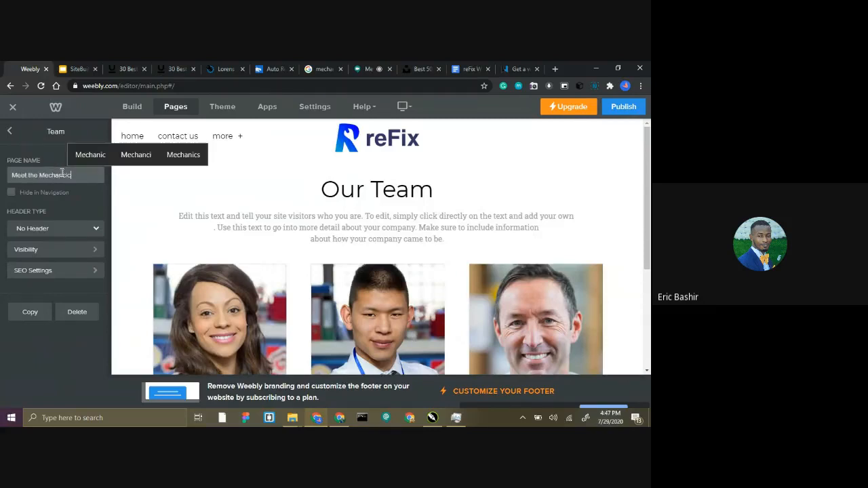
pyautogui.press('BackSpace')
pyautogui.press('BackSpace')
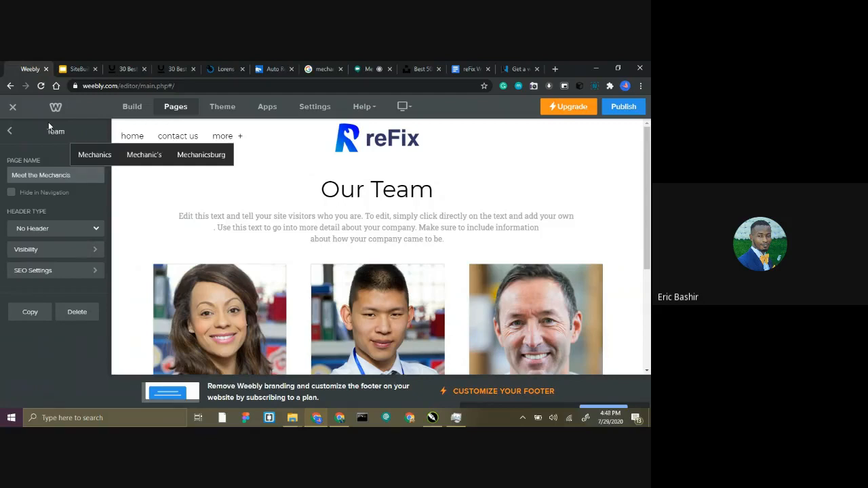
pyautogui.press('BackSpace')
pyautogui.press('BackSpace')
pyautogui.press('BackSpace')
pyautogui.write('ics')
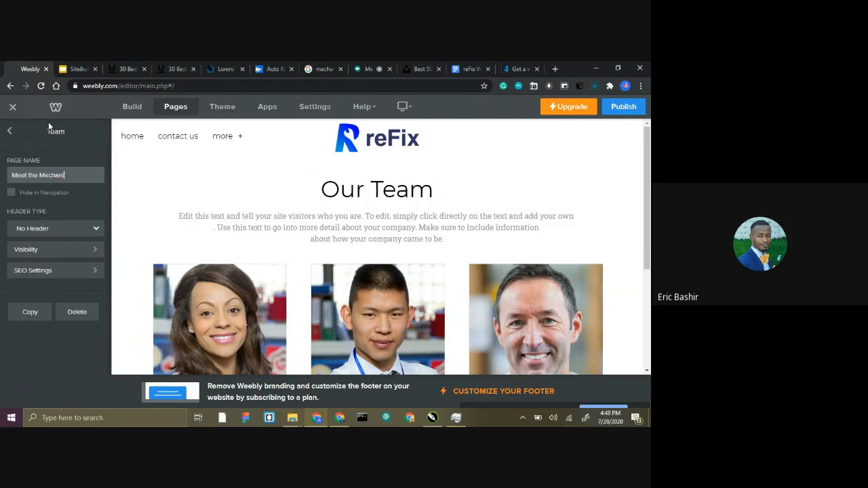
pyautogui.click(9, 131)
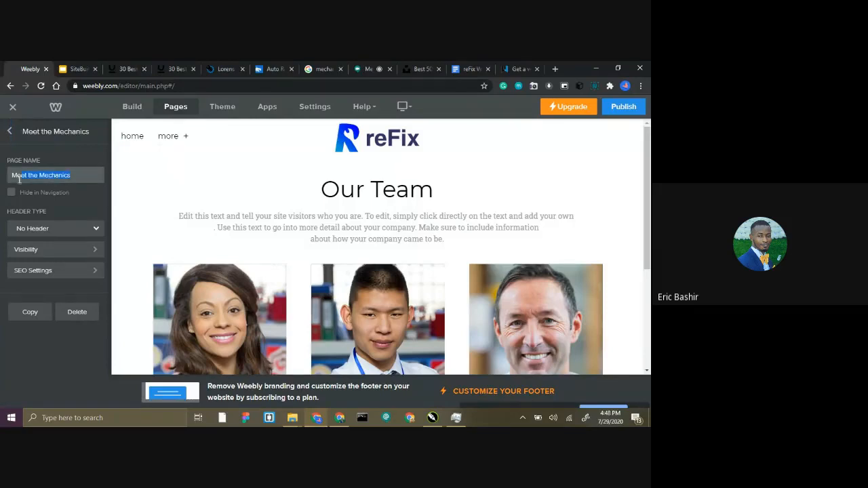
# Restore the Meet the Mechanics page's name to Team and return to the page list.
pyautogui.write('Team')
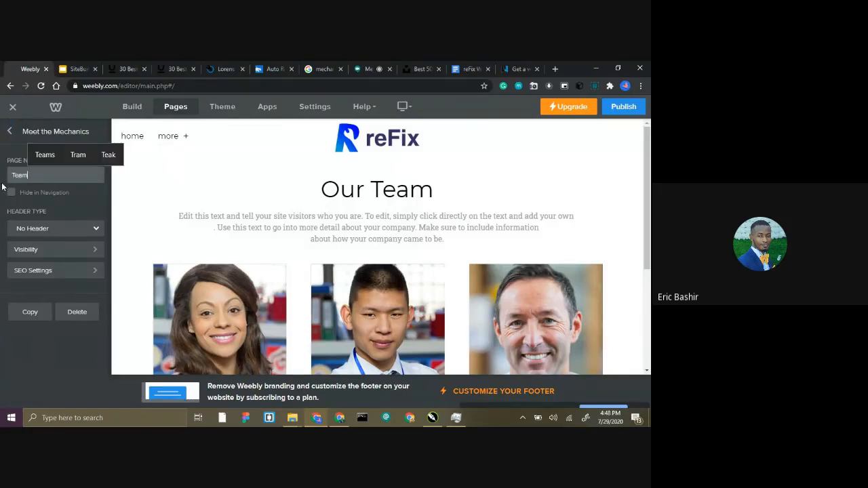
pyautogui.press('Return')
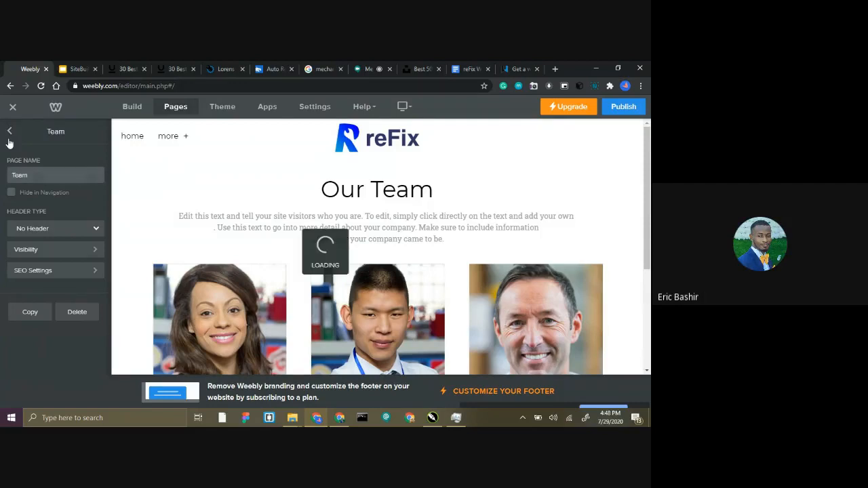
pyautogui.click(9, 133)
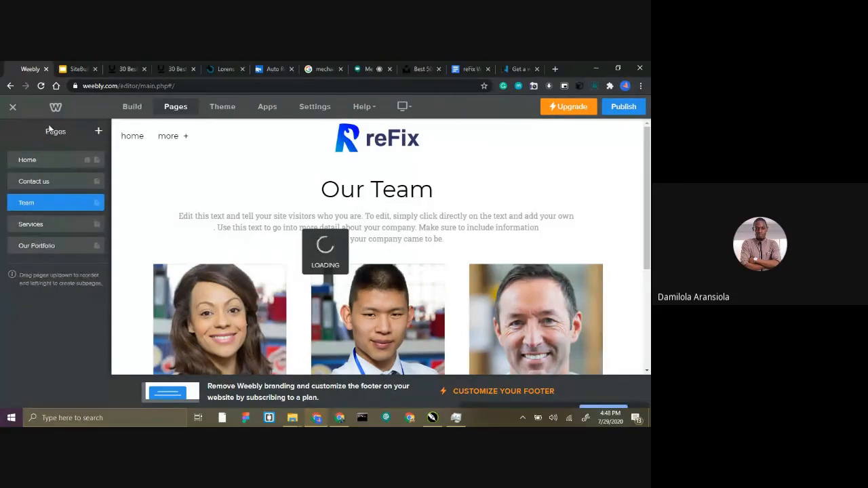
# Exit to the site dashboard, go back to the website editor and dismiss the domain name dialog.
pyautogui.click(11, 108)
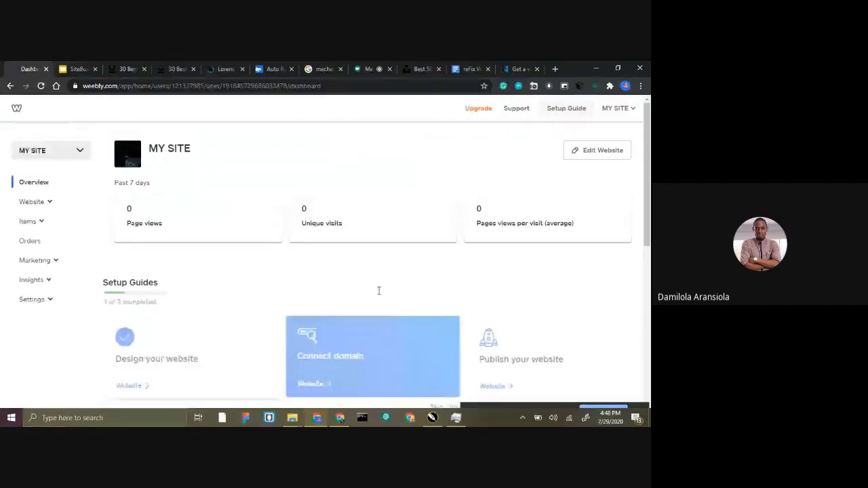
pyautogui.click(9, 88)
pyautogui.click(27, 87)
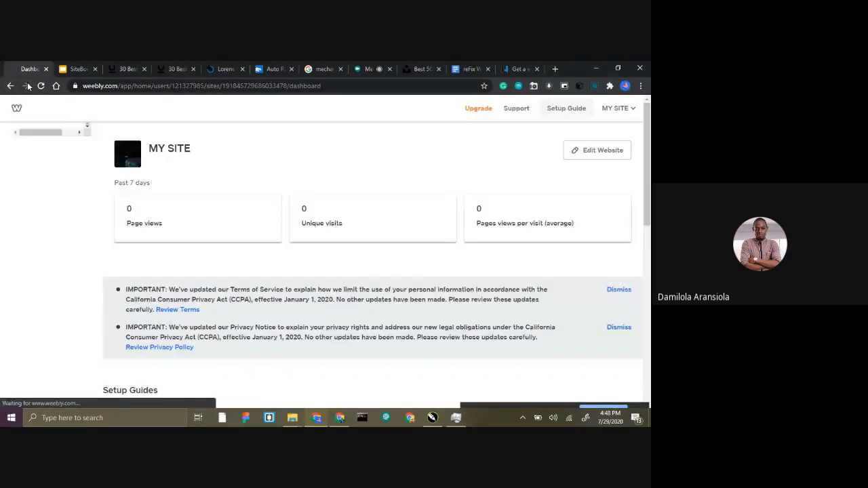
pyautogui.click(9, 86)
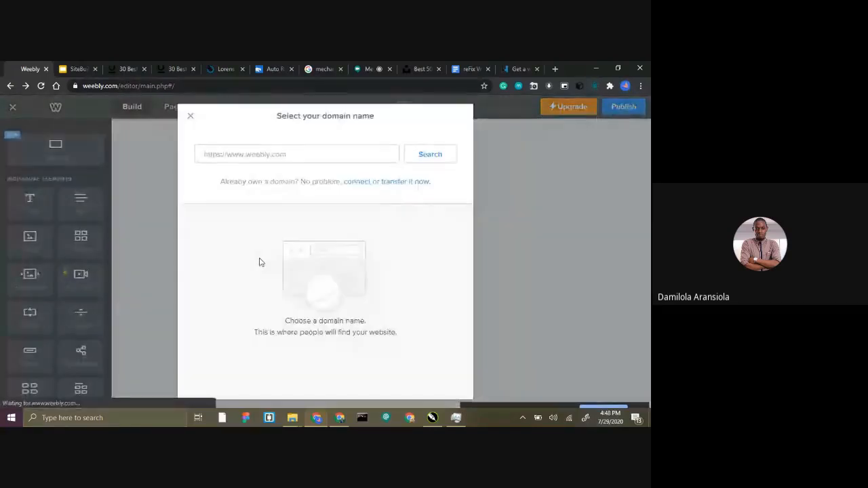
pyautogui.click(190, 119)
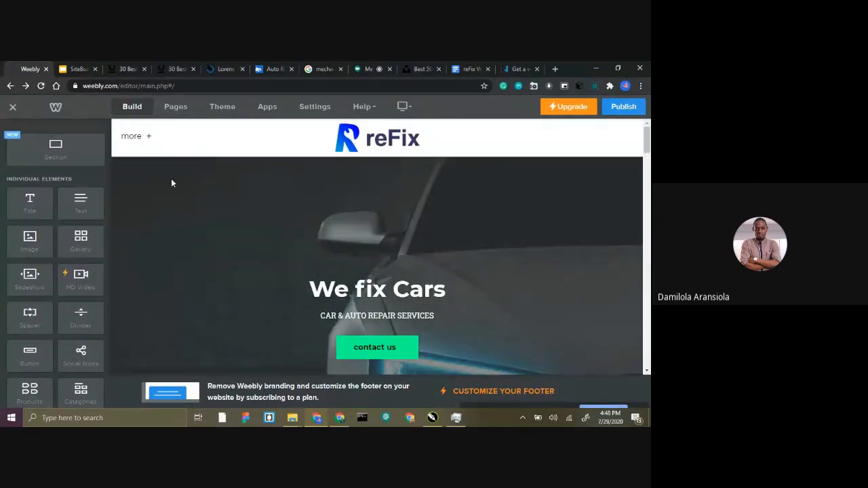
# Shorten the Contact us page's name to Contact and return to the page list.
pyautogui.click(175, 107)
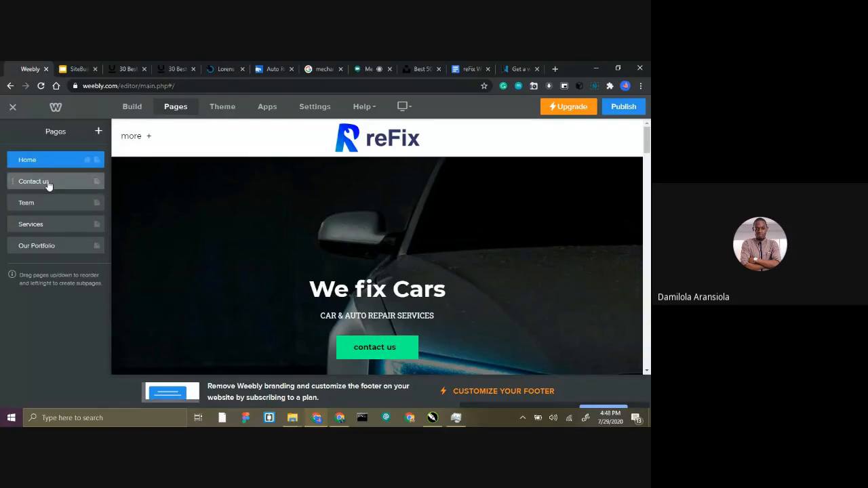
pyautogui.click(49, 183)
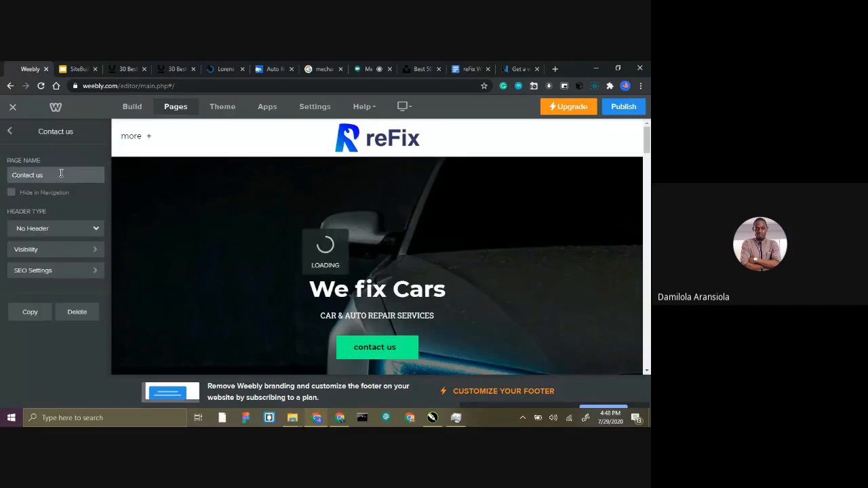
pyautogui.click(60, 174)
pyautogui.press('BackSpace')
pyautogui.press('BackSpace')
pyautogui.press('BackSpace')
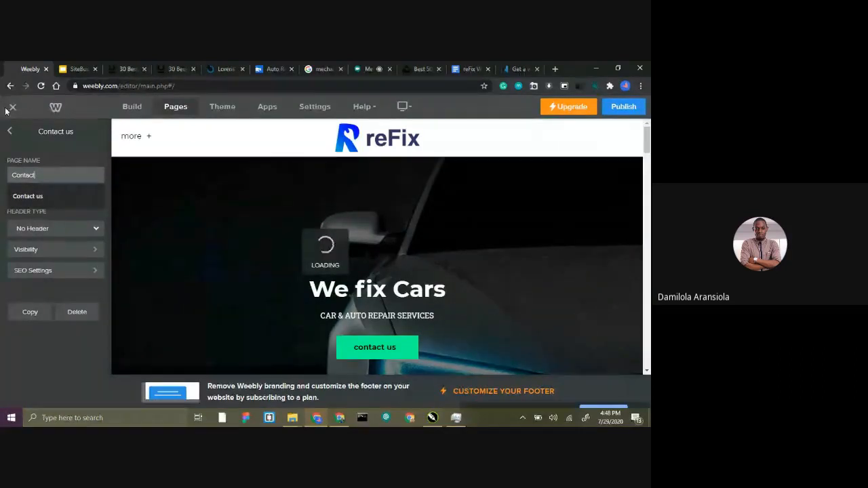
pyautogui.press('Return')
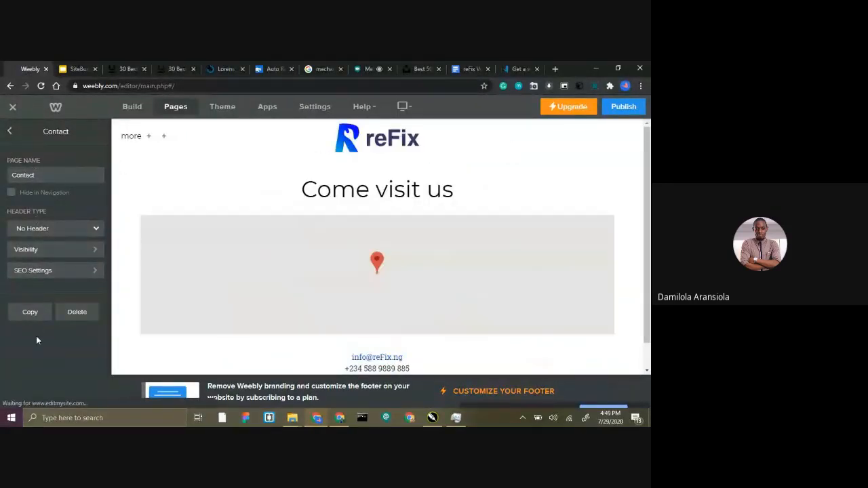
pyautogui.click(11, 133)
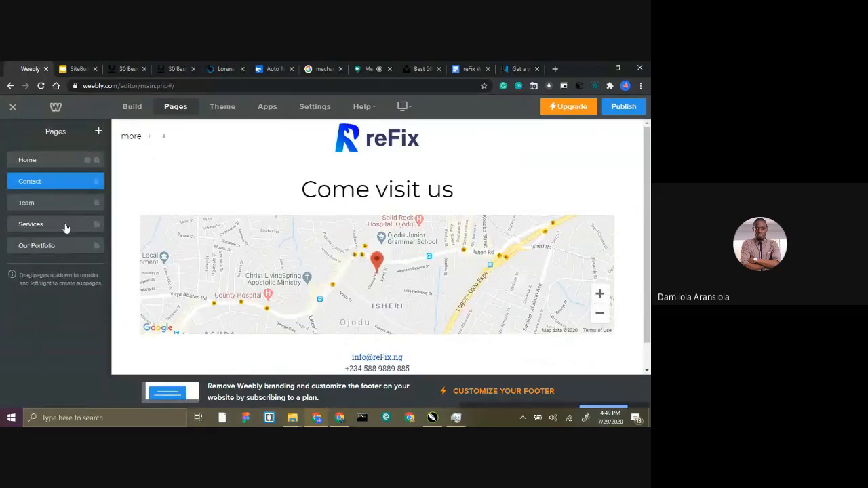
# Delete the Our Portfolio page from the site and confirm the deletion.
pyautogui.click(13, 246)
pyautogui.click(76, 310)
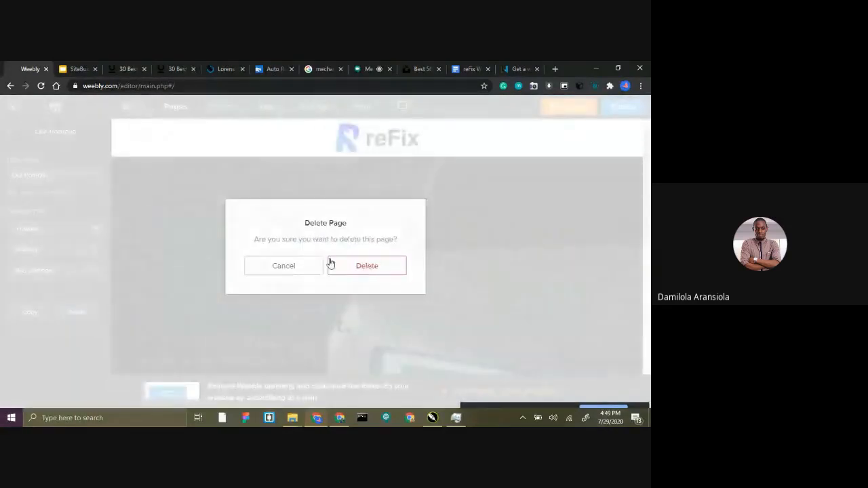
pyautogui.click(343, 265)
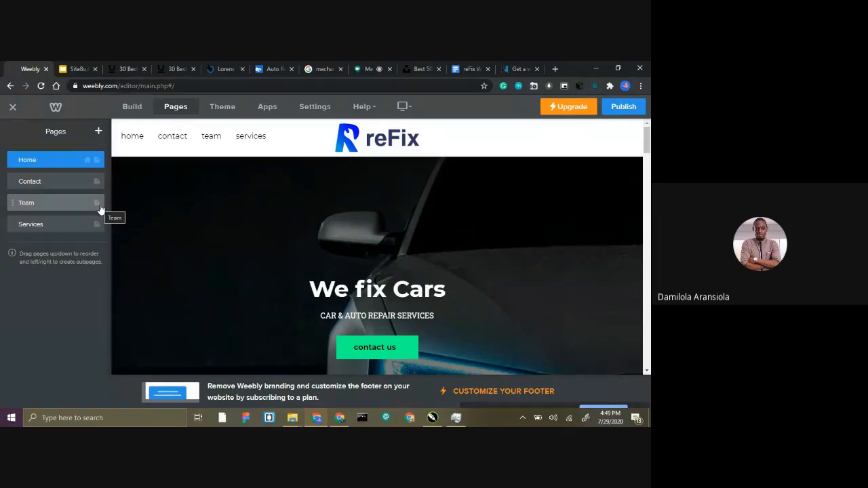
pyautogui.scroll(-1, 130, 197)
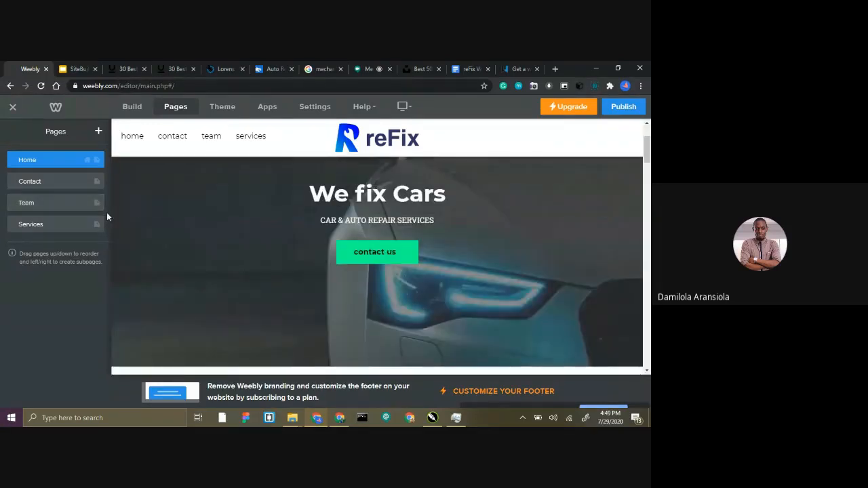
pyautogui.scroll(1, 184, 263)
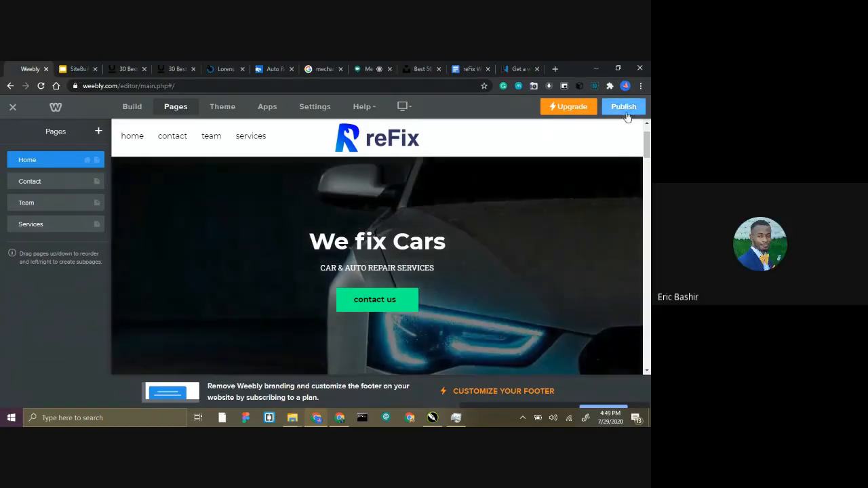
# Open the site's general settings and look over the address, title, category, SSL, favicon, password, navigation, formatting and AdSense options.
pyautogui.click(309, 110)
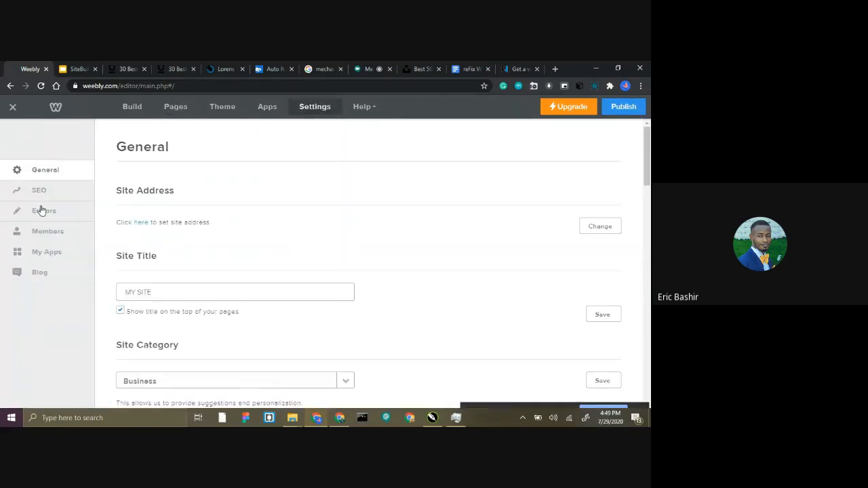
pyautogui.scroll(-3, 243, 305)
pyautogui.scroll(-5, 172, 299)
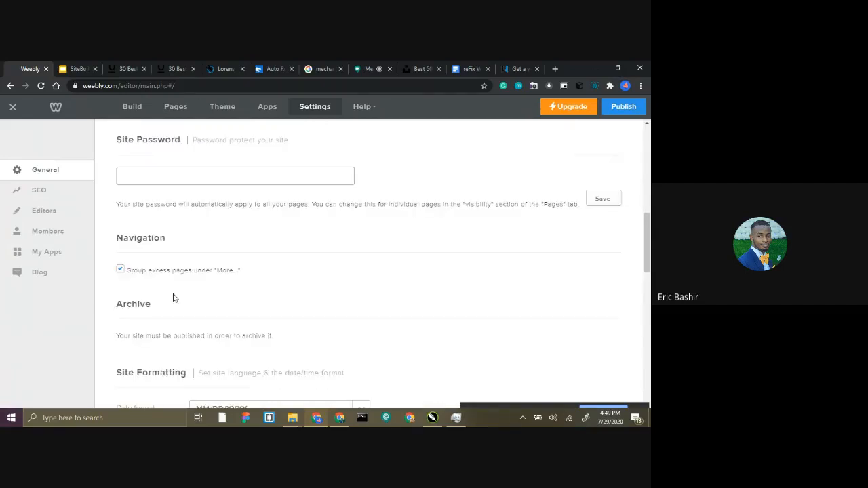
pyautogui.scroll(-10, 171, 300)
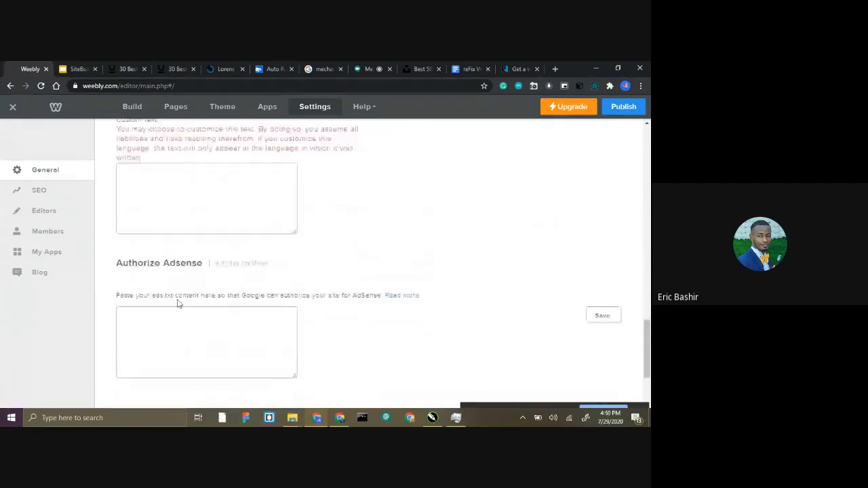
pyautogui.scroll(15, 276, 290)
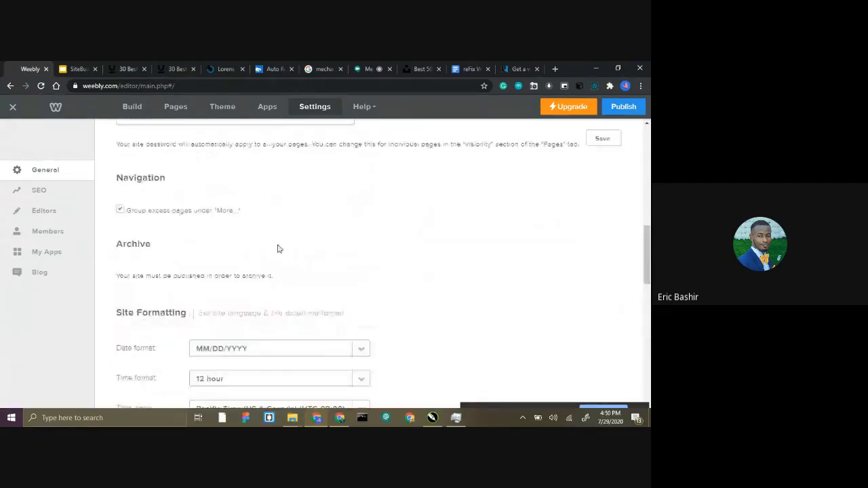
pyautogui.scroll(1, 265, 236)
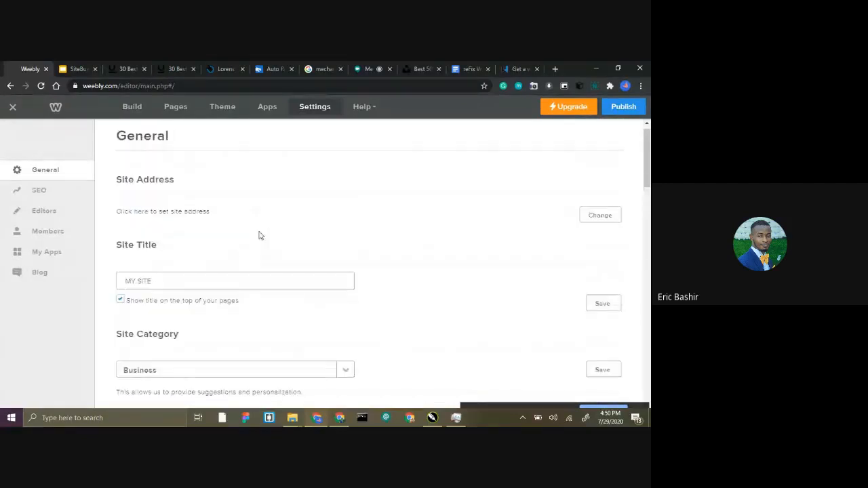
pyautogui.scroll(-2, 247, 208)
pyautogui.scroll(-5, 248, 208)
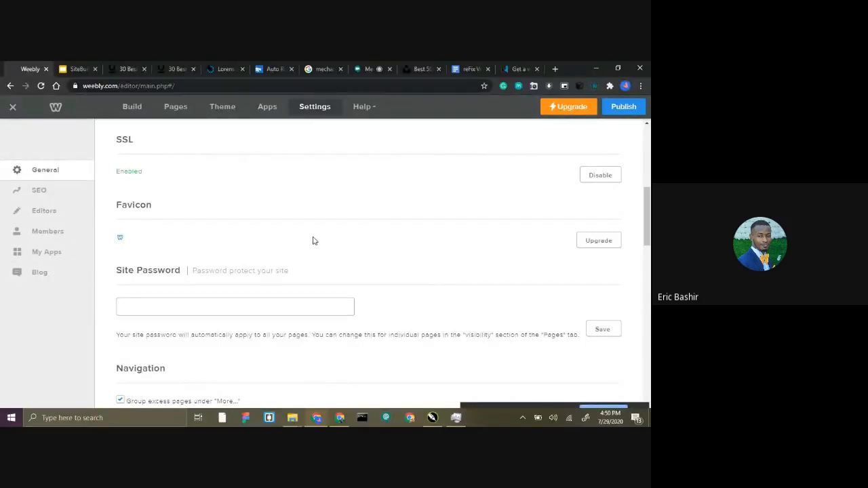
# Look over the site's Editors settings, return to the General settings and leave the settings area.
pyautogui.click(48, 214)
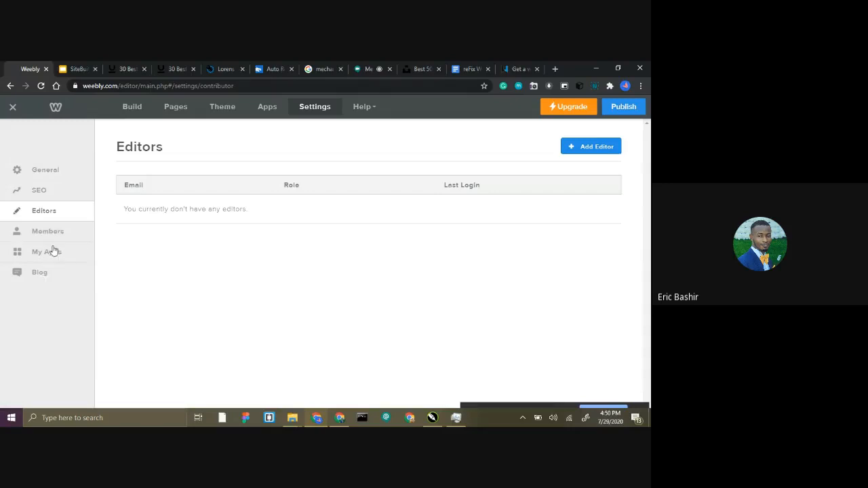
pyautogui.click(57, 176)
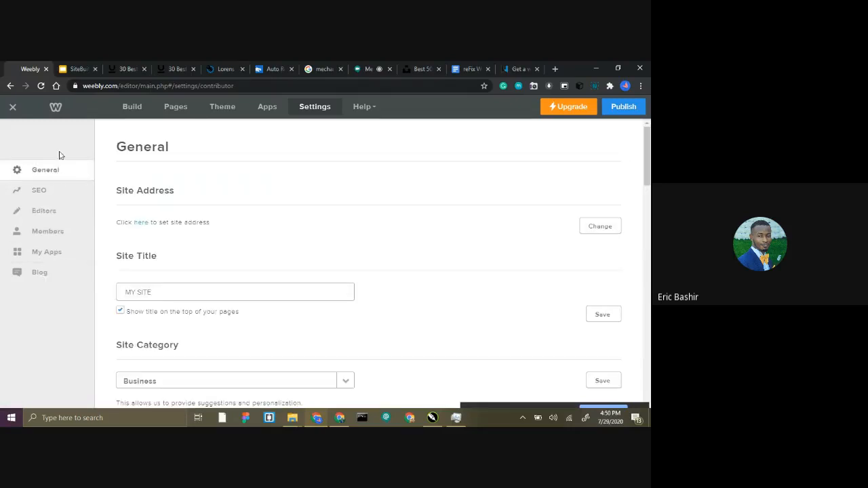
pyautogui.click(12, 108)
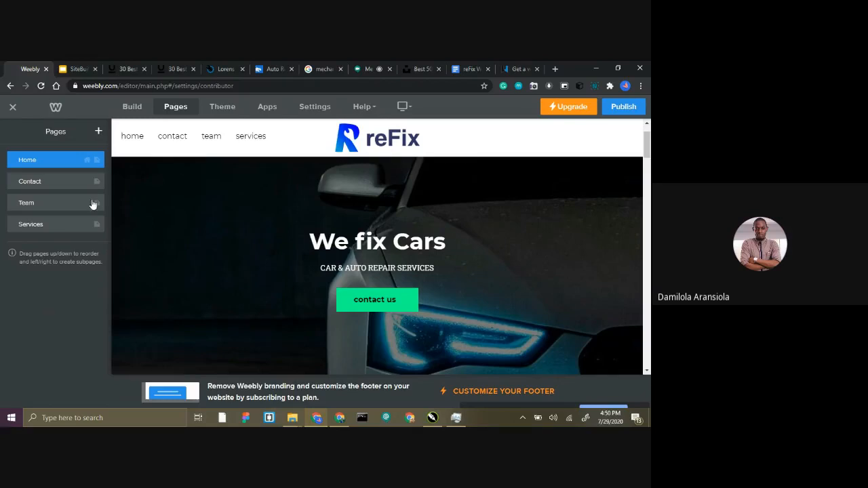
# Open the theme gallery for changing the theme and view its Import Theme link in a separate browser tab.
pyautogui.click(217, 110)
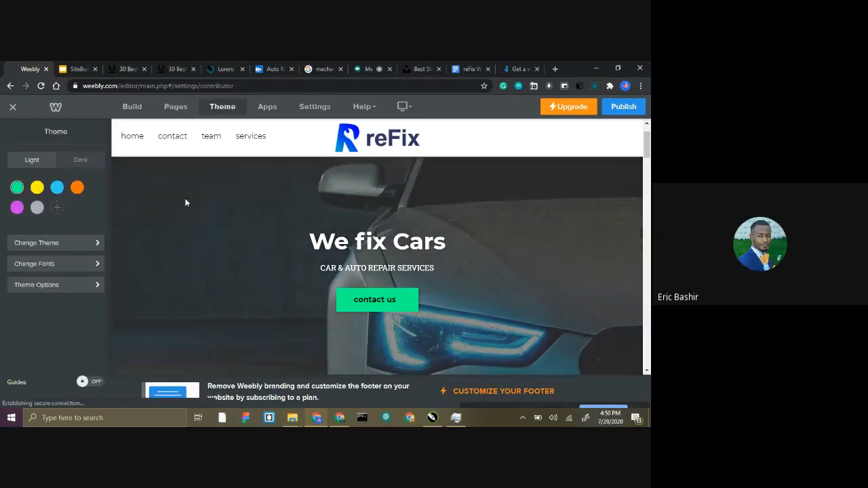
pyautogui.click(59, 244)
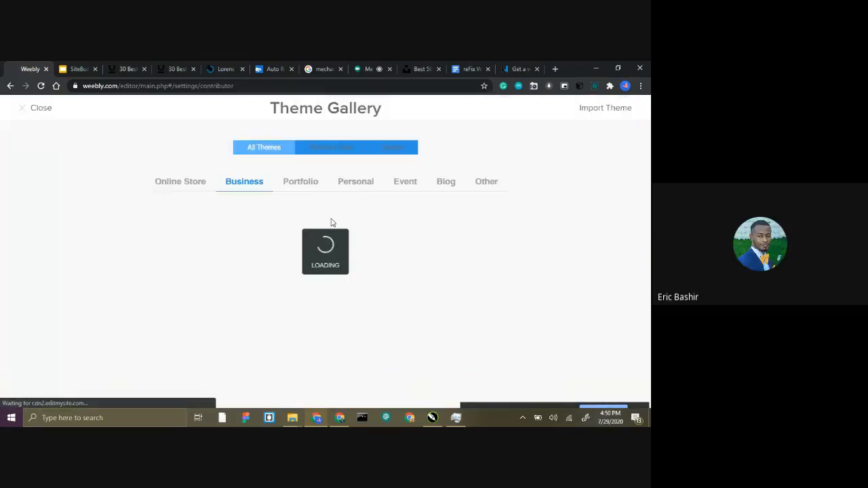
pyautogui.rightClick(600, 112)
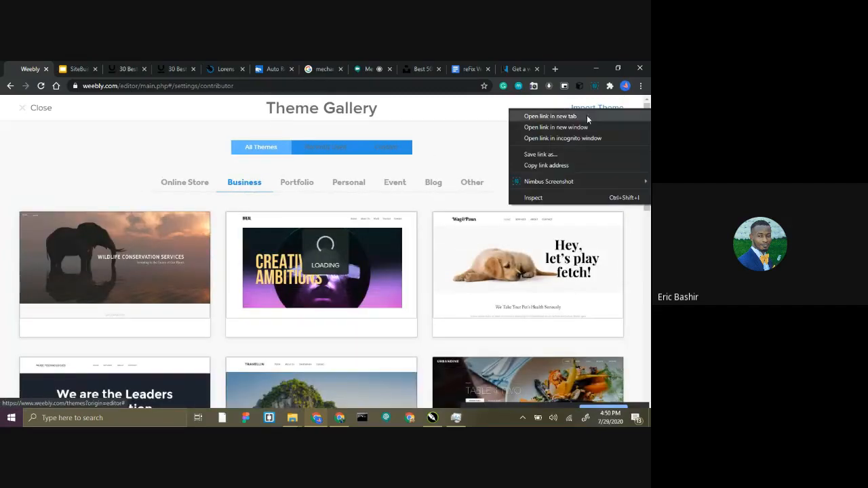
pyautogui.click(583, 115)
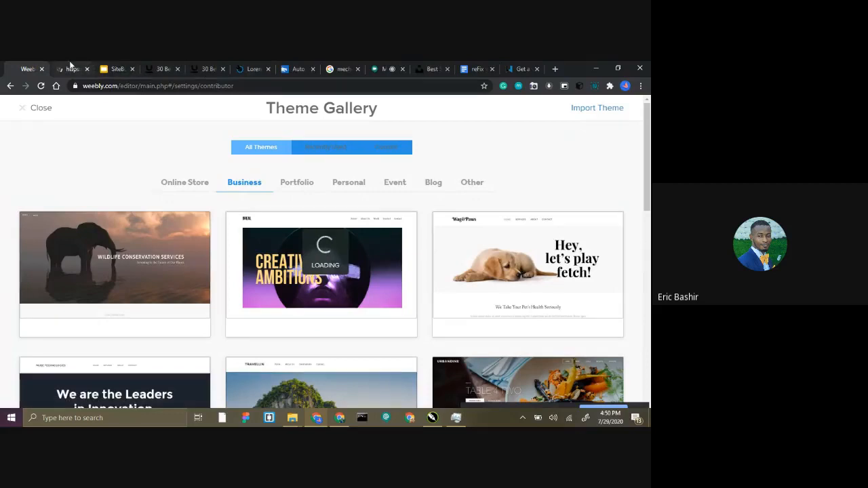
pyautogui.click(68, 68)
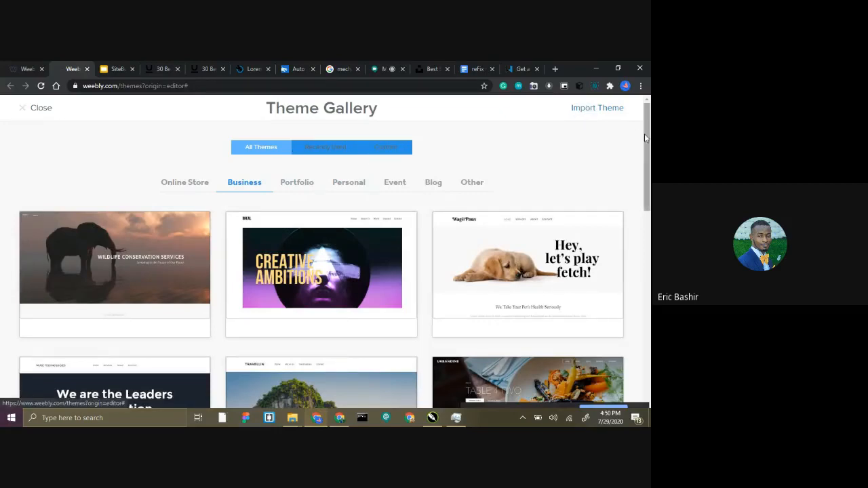
# Browse the Business themes, close the extra gallery tab and leave the theme gallery without choosing a theme.
pyautogui.scroll(-1, 644, 135)
pyautogui.moveTo(647, 147); pyautogui.dragTo(645, 172)
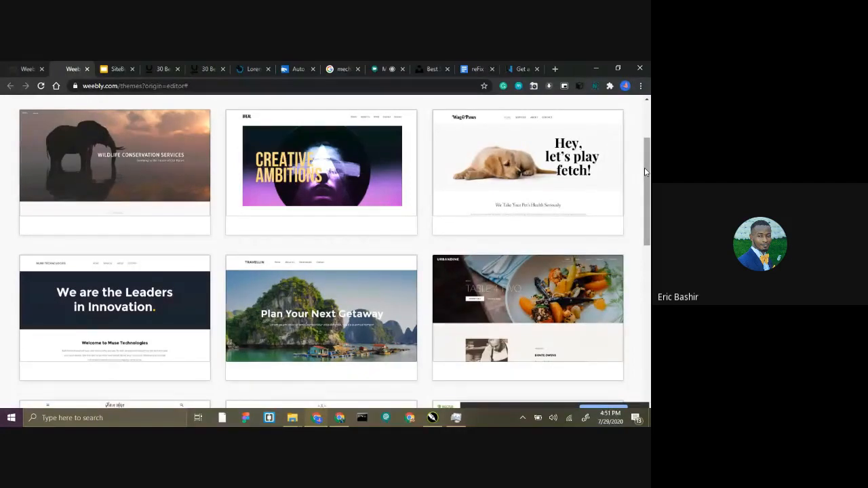
pyautogui.scroll(3, 515, 170)
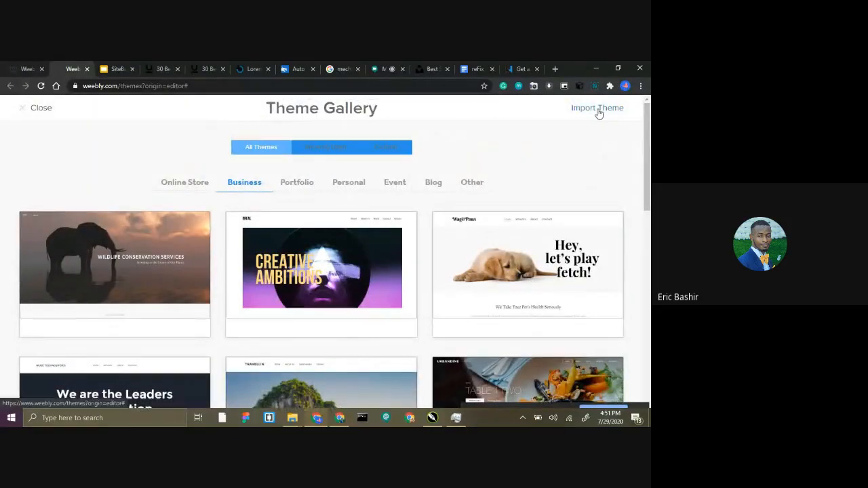
pyautogui.click(87, 68)
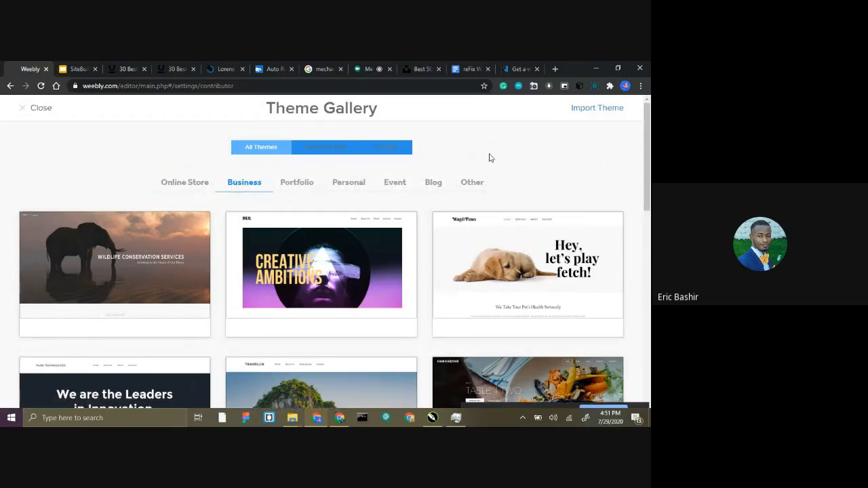
pyautogui.moveTo(389, 233)
pyautogui.click(23, 111)
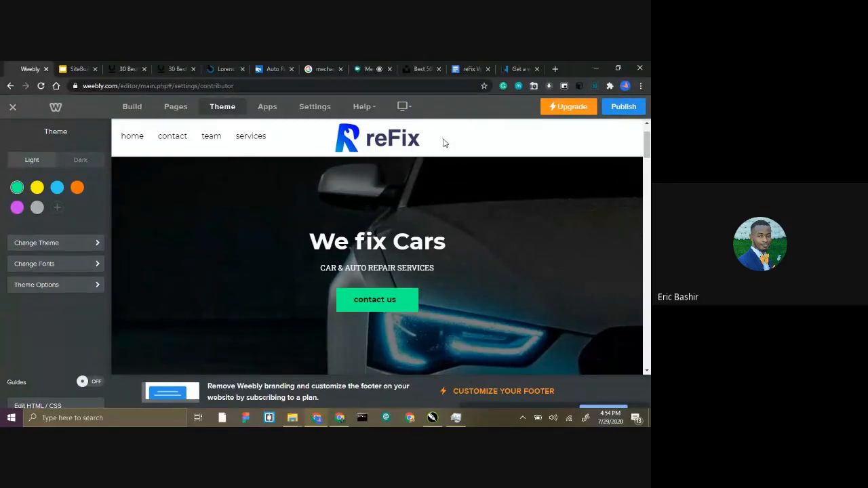
# Switch to Unsplash and search its photos for "mechanic".
pyautogui.click(411, 64)
pyautogui.click(173, 86)
pyautogui.scroll(-15, 157, 131)
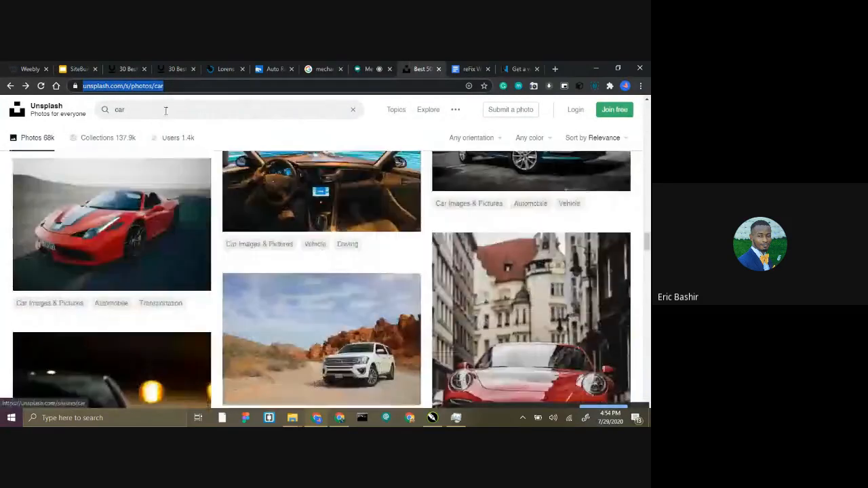
pyautogui.click(102, 116)
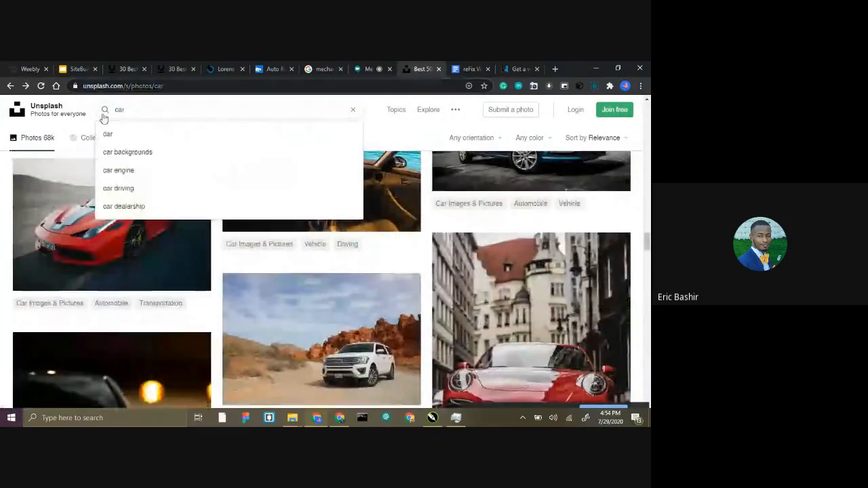
pyautogui.doubleClick(146, 109)
pyautogui.write('m')
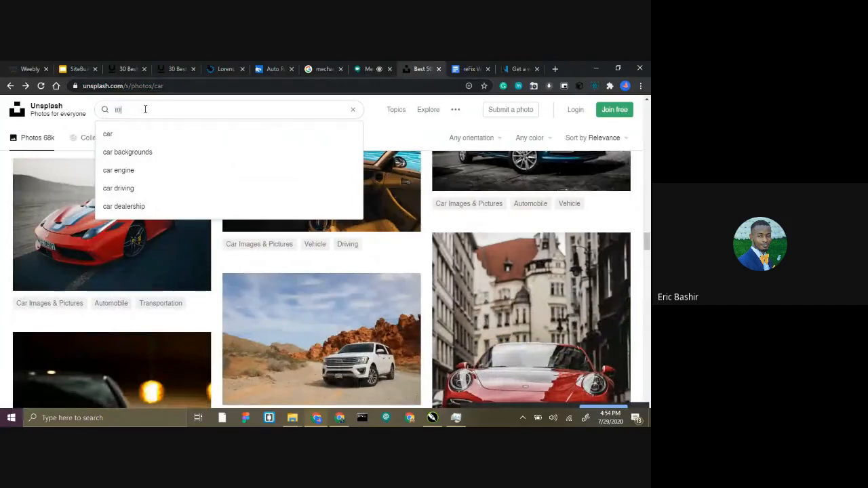
pyautogui.write('eachnai')
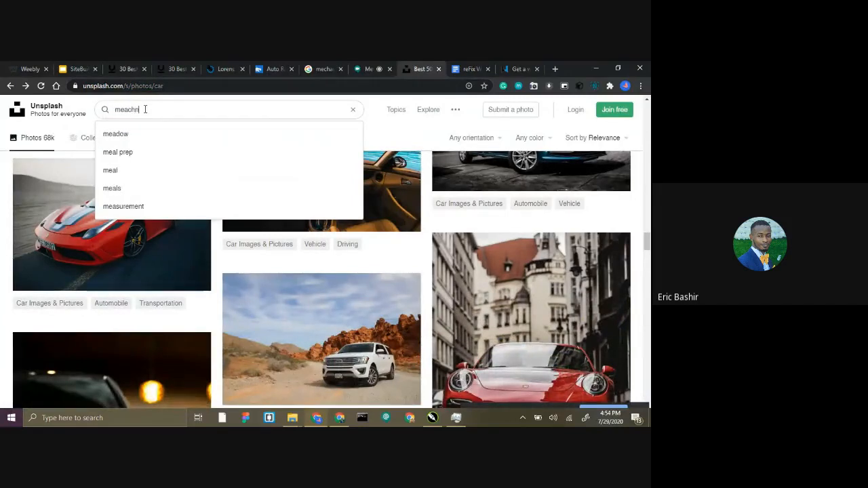
pyautogui.press('BackSpace')
pyautogui.press('BackSpace')
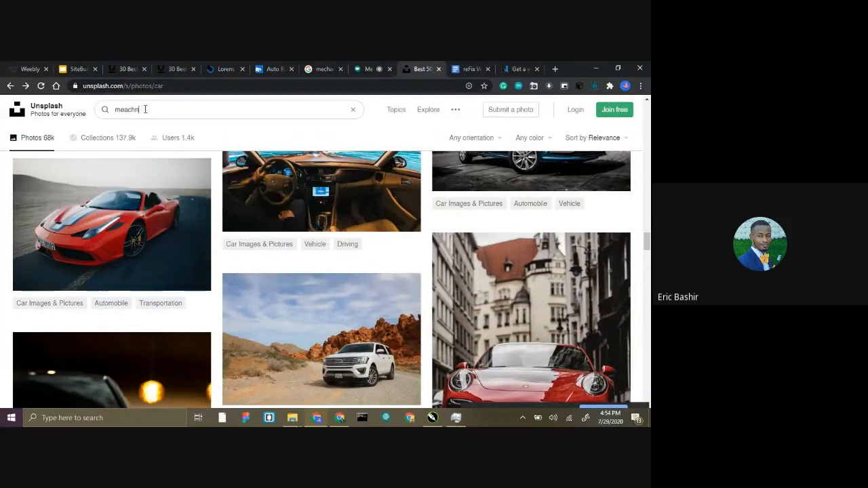
pyautogui.write('ic')
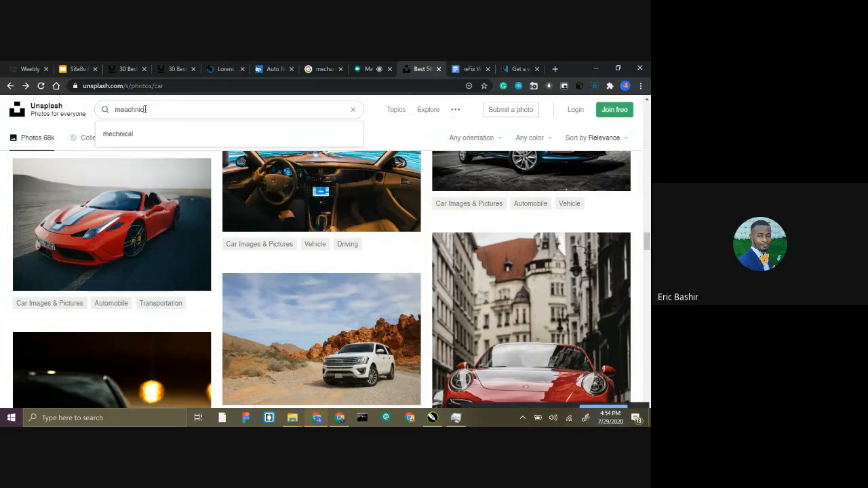
pyautogui.press('Left')
pyautogui.press('Left')
pyautogui.press('Left')
pyautogui.press('BackSpace')
pyautogui.press('BackSpace')
pyautogui.press('BackSpace')
pyautogui.press('BackSpace')
pyautogui.write('chan')
pyautogui.press('Return')
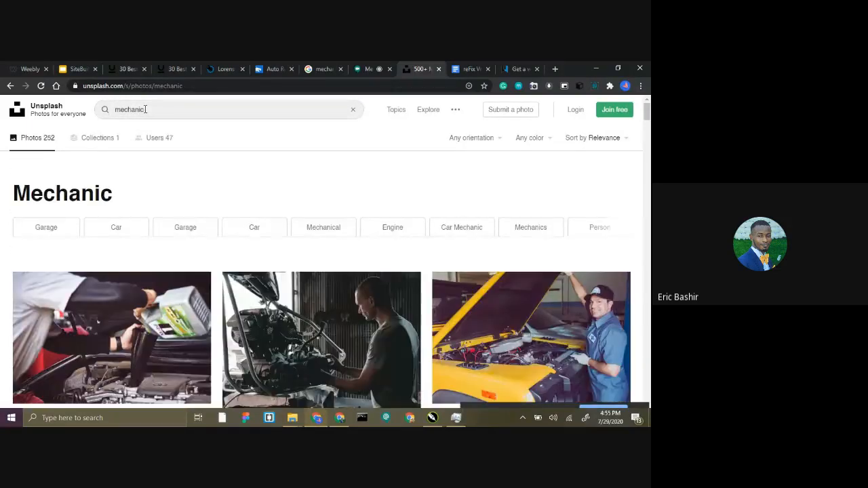
# Examine the mechanic photos on Unsplash for suitable website images and go back to the Weebly editor.
pyautogui.scroll(-3, 217, 208)
pyautogui.scroll(-4, 396, 201)
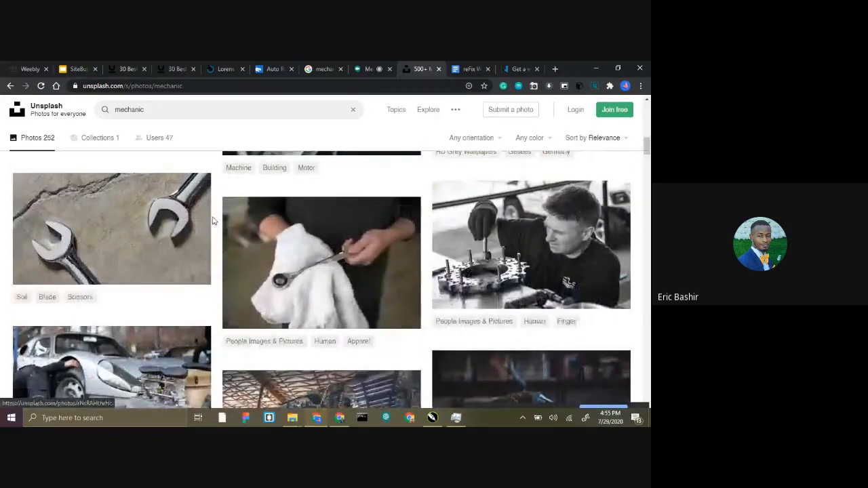
pyautogui.scroll(-4, 215, 220)
pyautogui.scroll(-10, 214, 221)
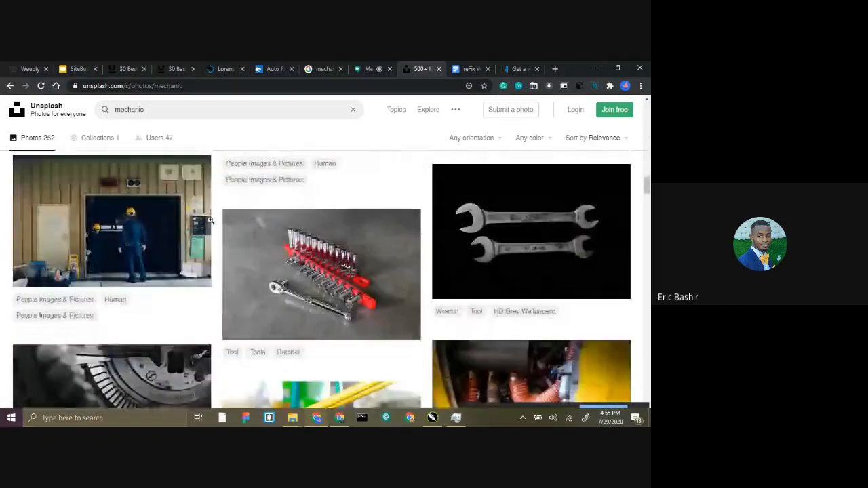
pyautogui.scroll(-10, 215, 221)
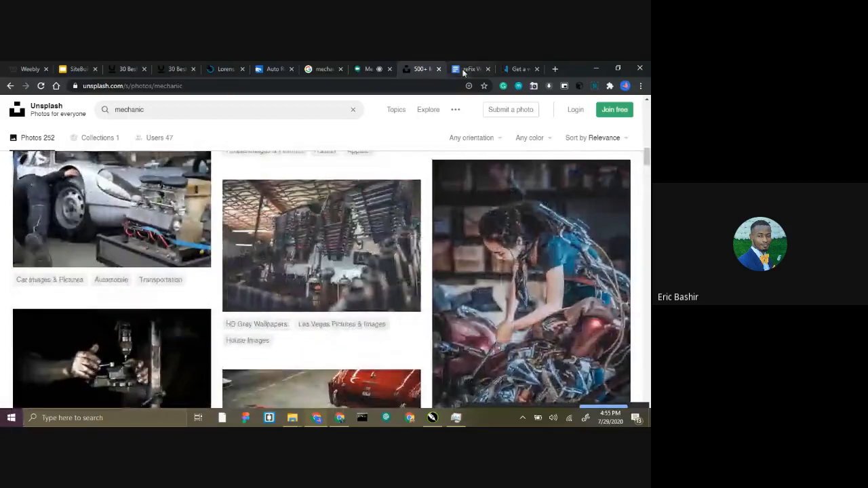
pyautogui.scroll(10, 204, 159)
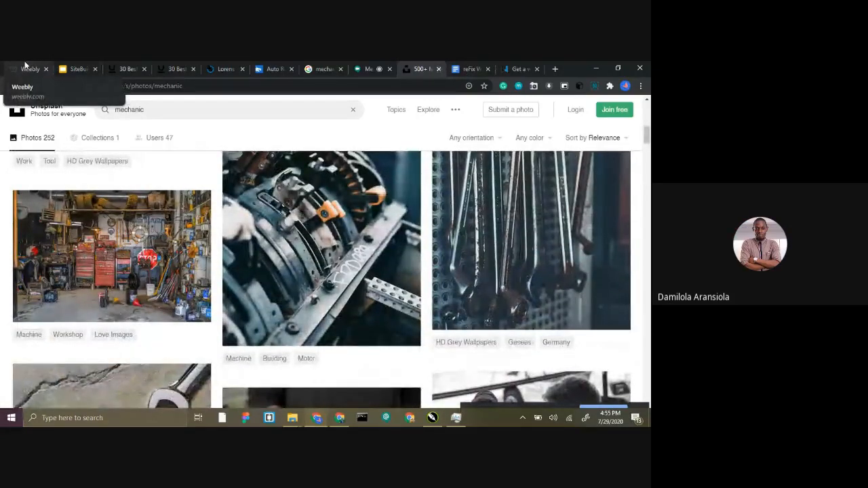
pyautogui.click(25, 68)
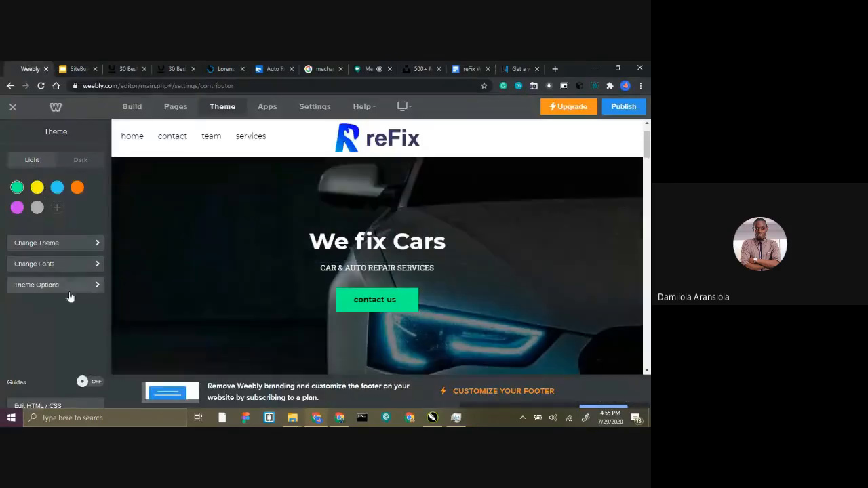
# Switch to the SiteBuilder presentation in Google Slides and go back through its slides to the title slide.
pyautogui.click(78, 69)
pyautogui.click(217, 234)
pyautogui.click(217, 234)
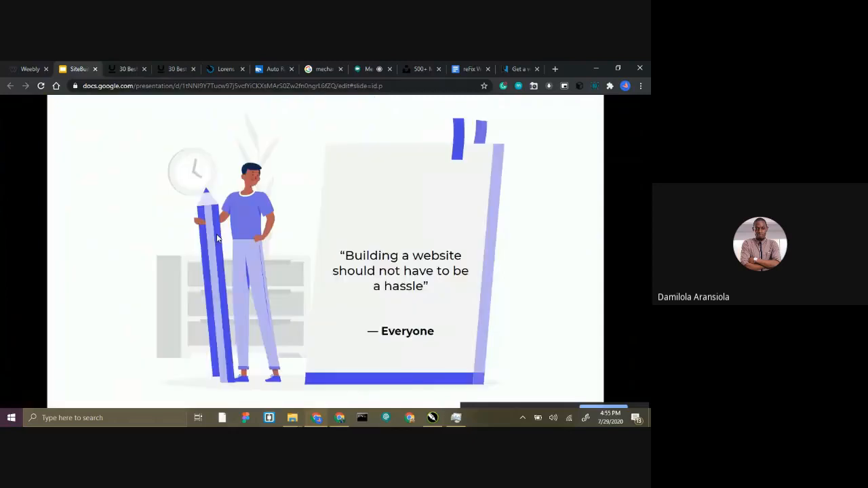
pyautogui.click(217, 234)
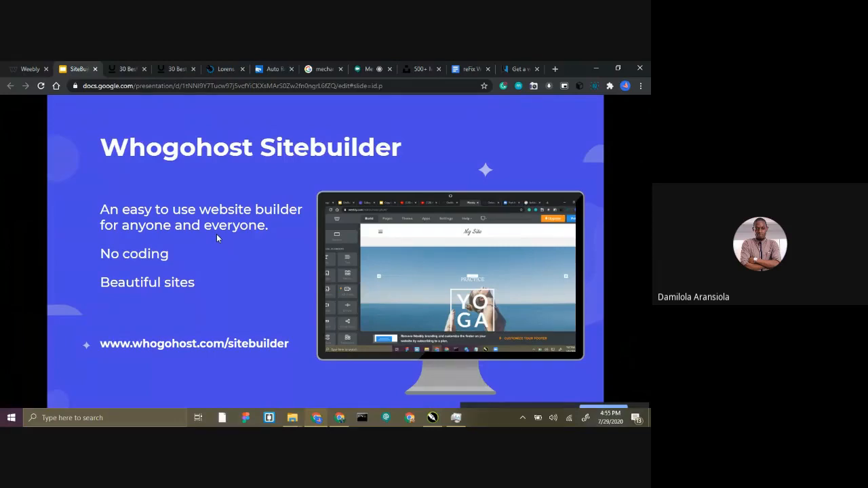
pyautogui.click(216, 238)
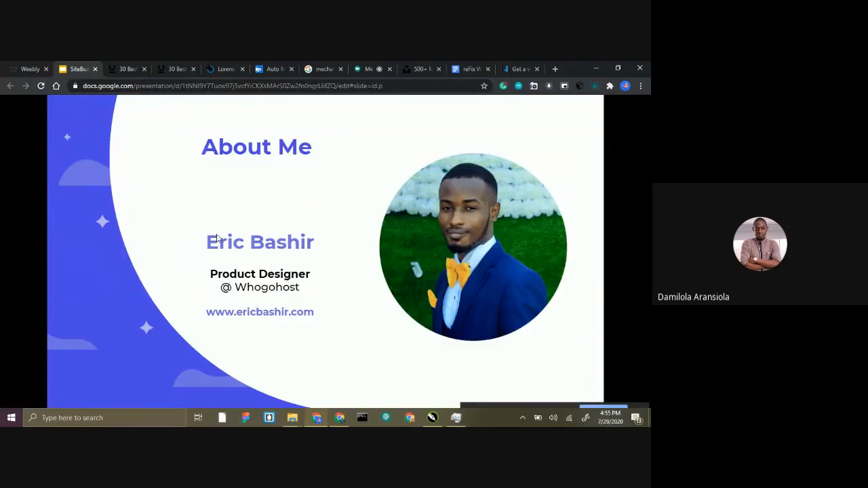
pyautogui.press('Left')
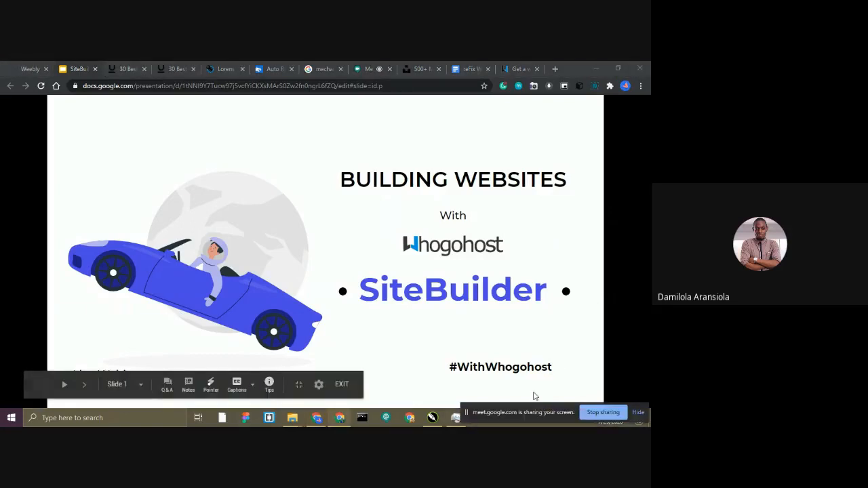
# Move the screen-sharing bar clear of the taskbar and advance the presentation to the Whogohost Sitebuilder slide.
pyautogui.moveTo(537, 406); pyautogui.dragTo(528, 384)
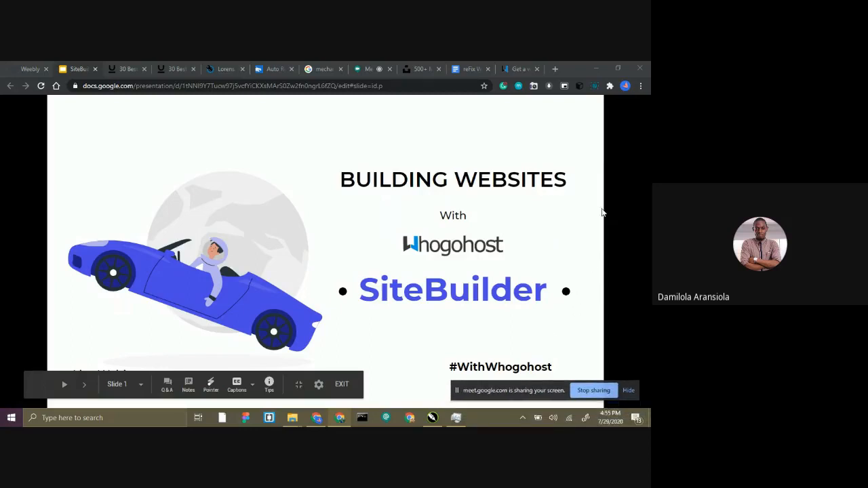
pyautogui.click(512, 233)
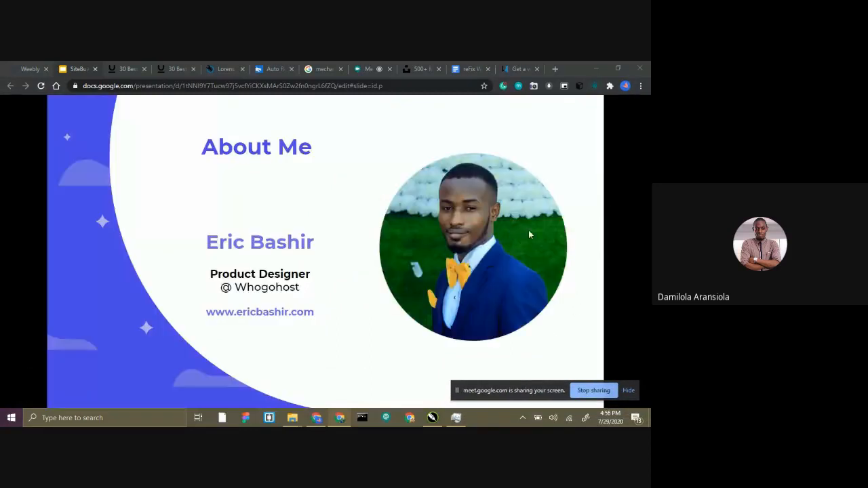
pyautogui.click(530, 235)
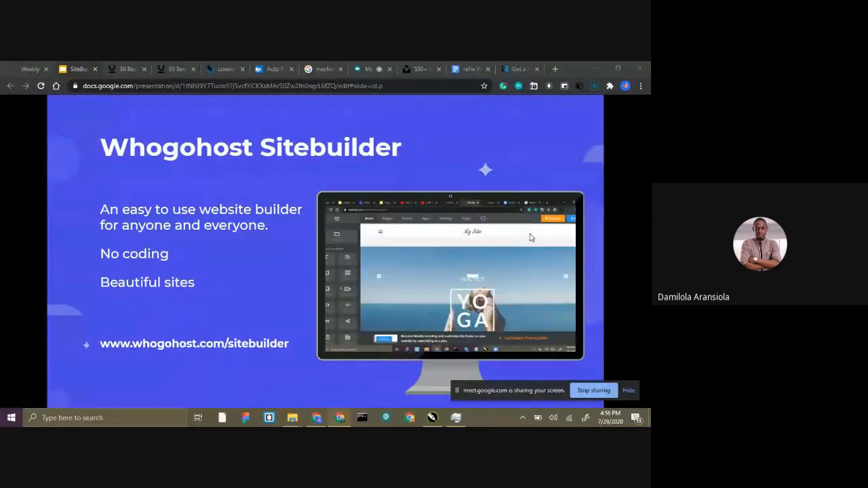